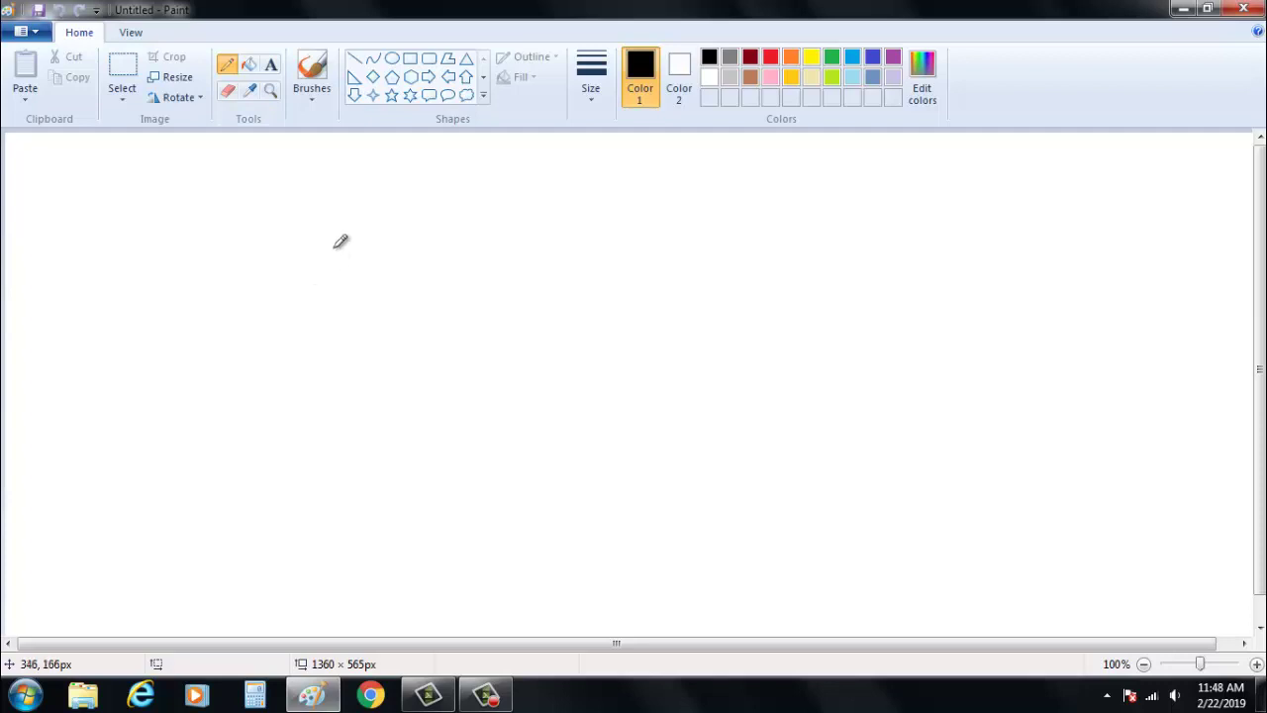
- Draw the upper edge of a bird's beak as a curve about 38 px wide, using the thinnest line size
click(372, 58)
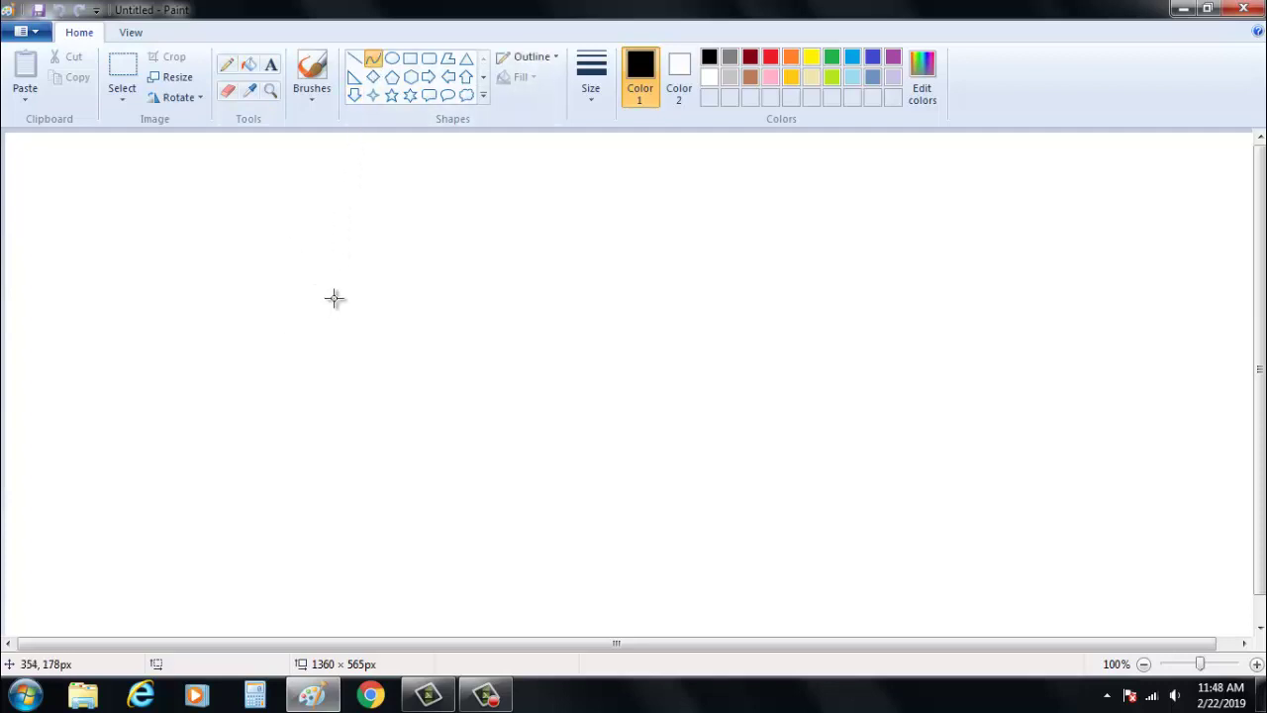
drag(332, 298, 371, 286)
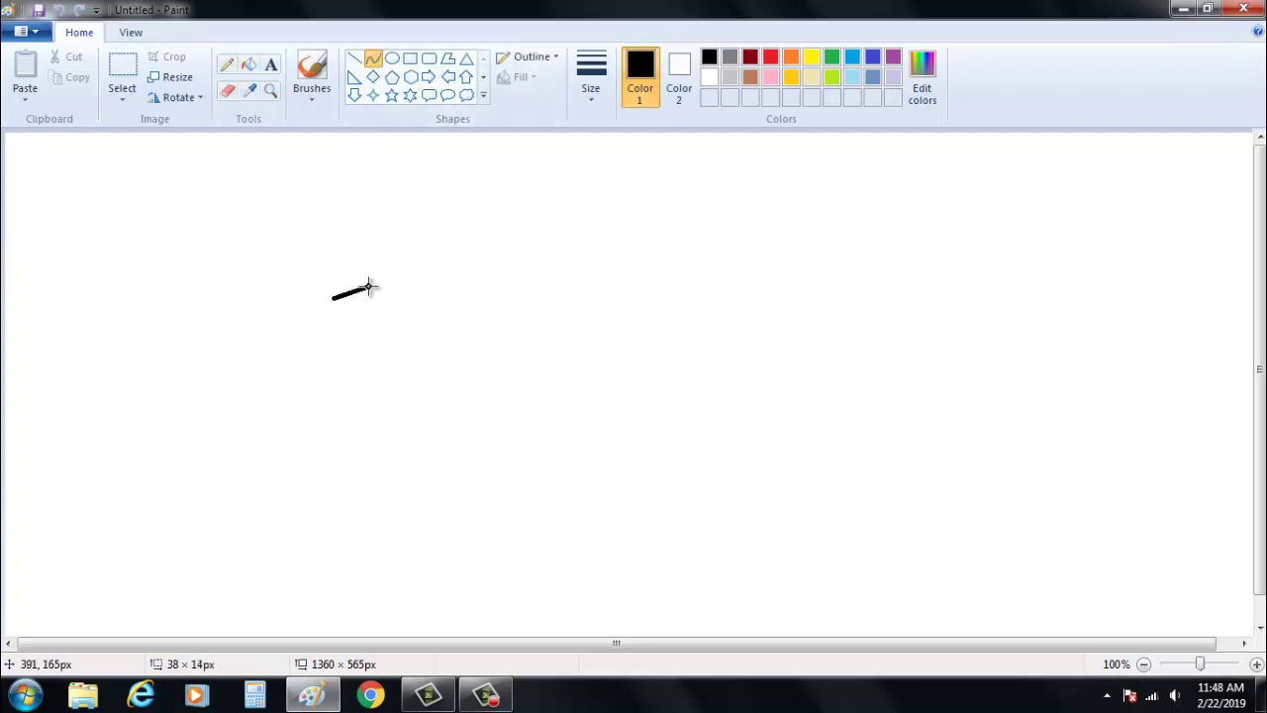
click(608, 99)
click(592, 127)
drag(347, 285, 362, 265)
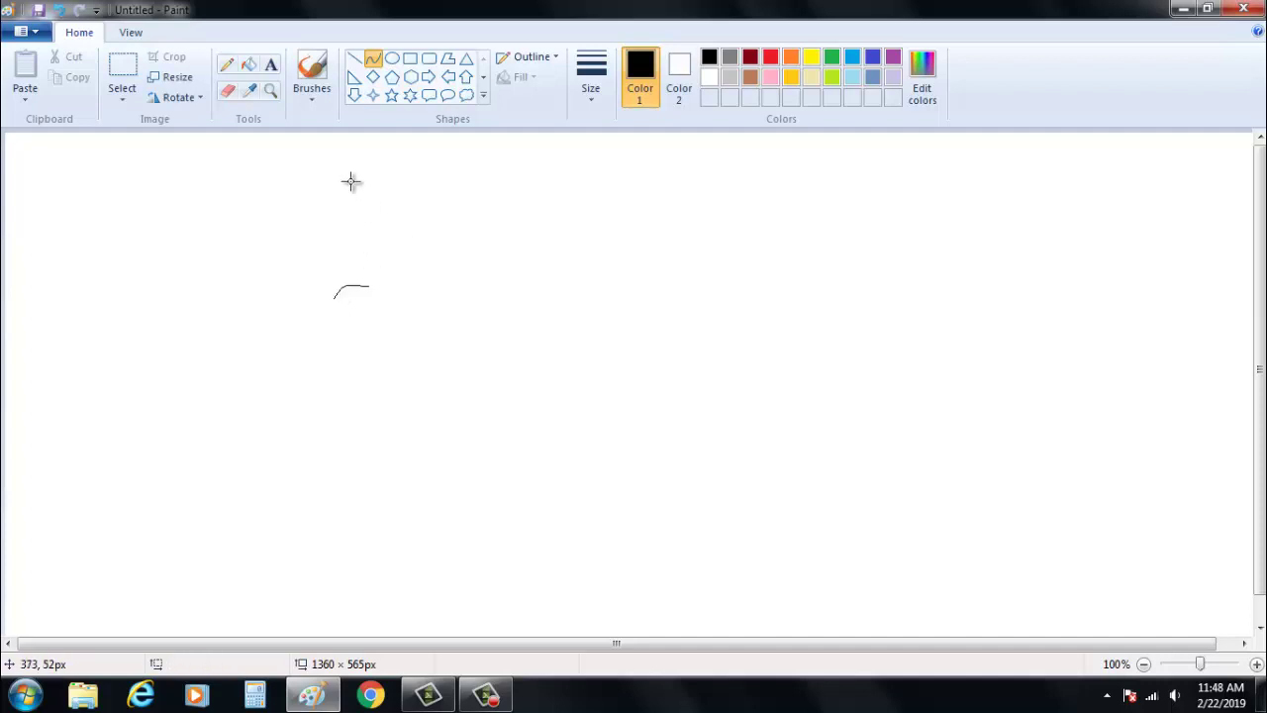
- Complete the beak with Pencil strokes for its middle line and pointed lower half
click(227, 64)
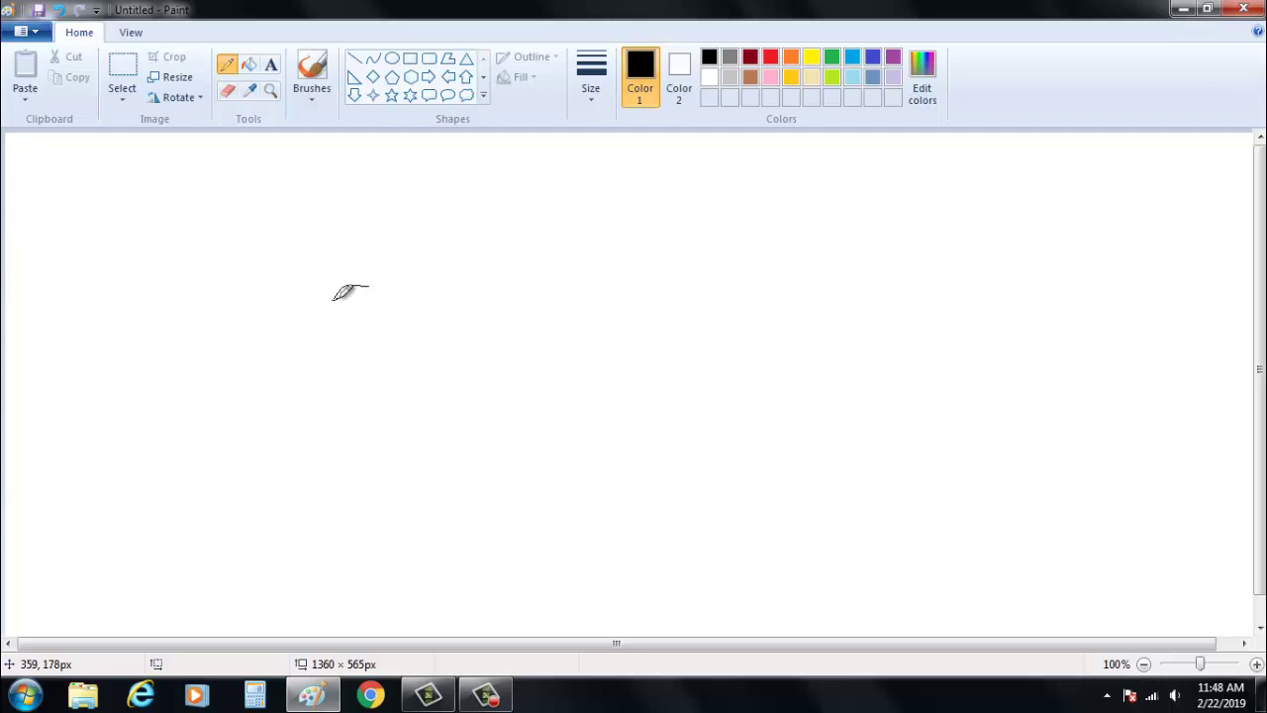
mouse_move(334, 298)
mouse_down()
mouse_move(361, 298)
mouse_move(334, 297)
mouse_up()
drag(338, 300, 353, 309)
- Outline the bird's head with the Pencil from the beak over the crown to the nape, erasing the rough first curve
drag(365, 282, 367, 267)
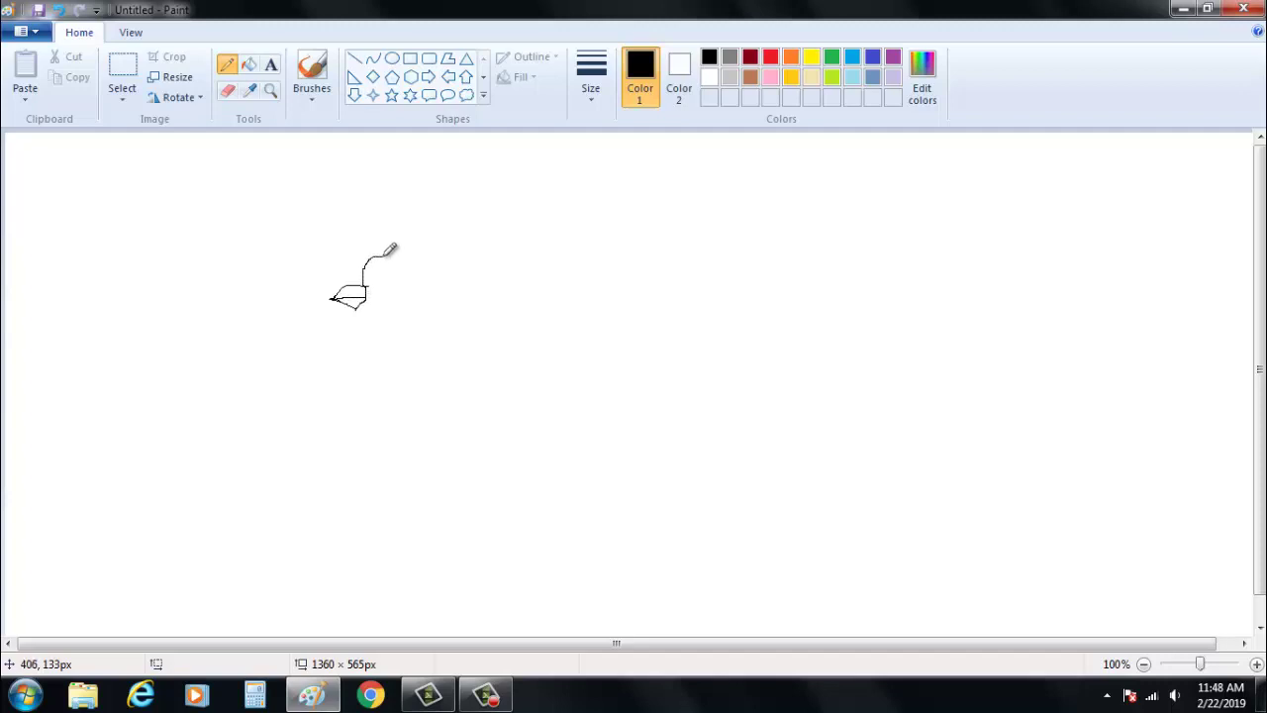
click(226, 90)
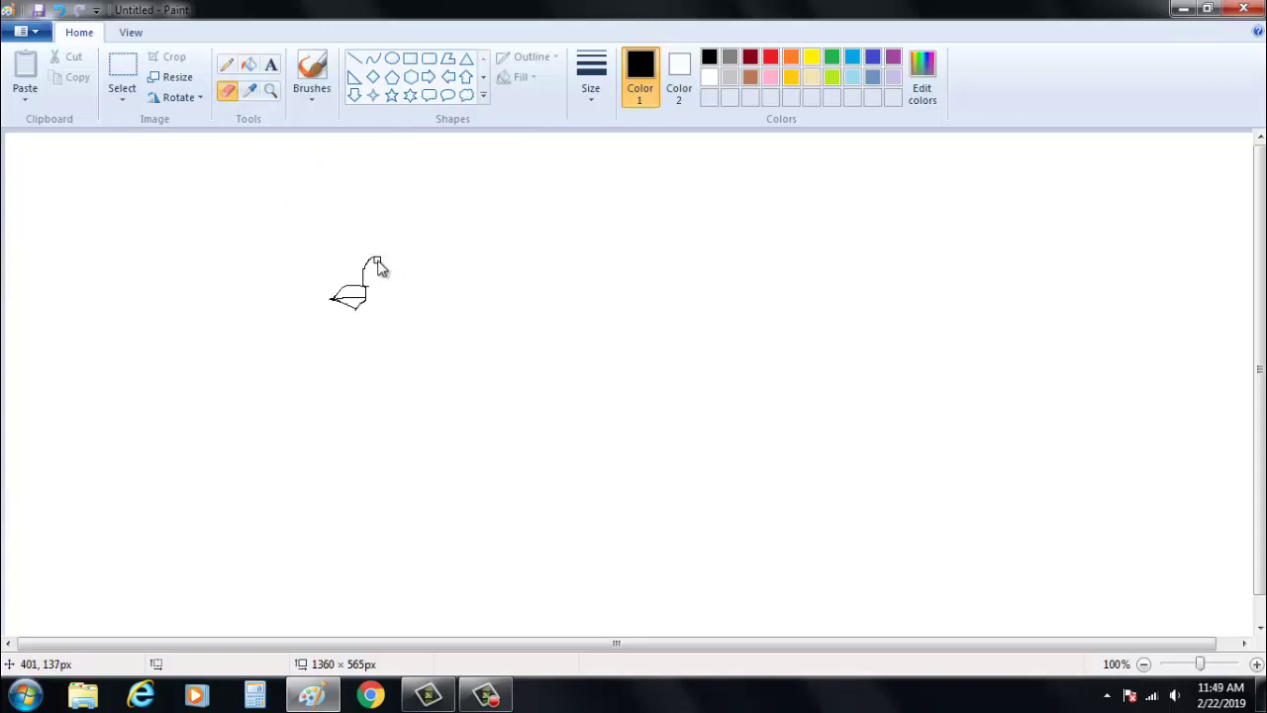
drag(378, 259, 367, 261)
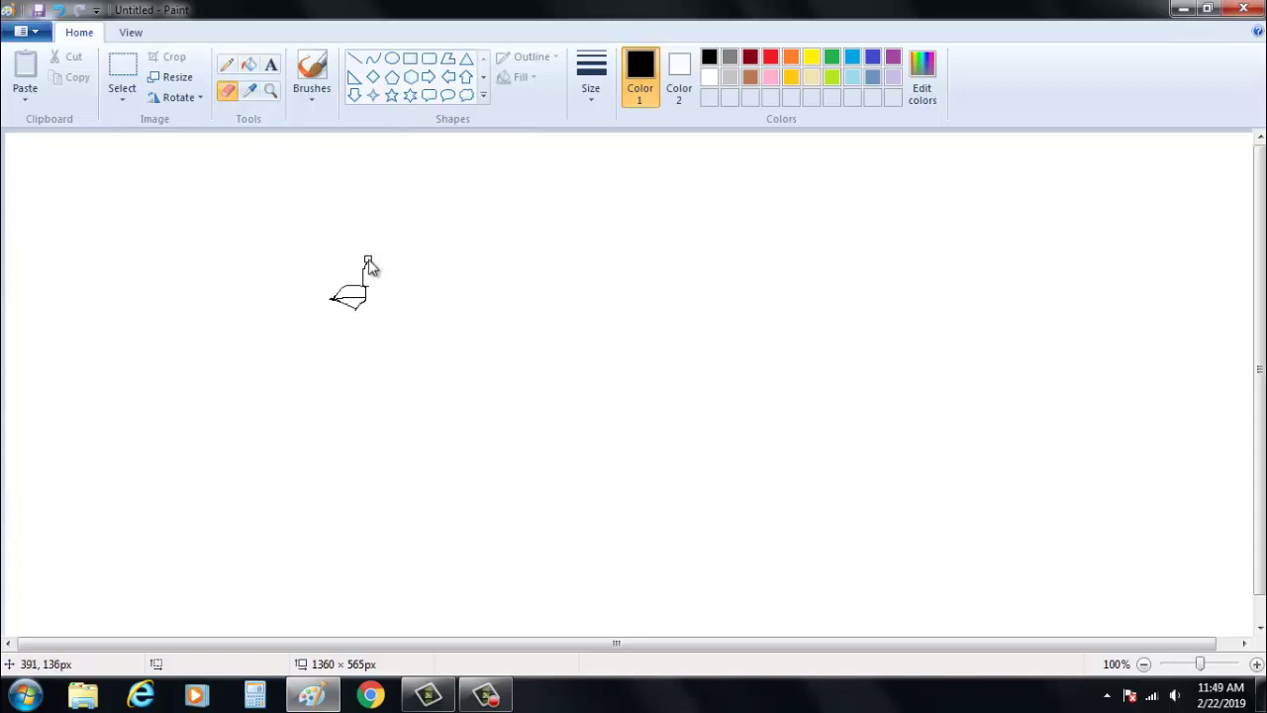
click(226, 64)
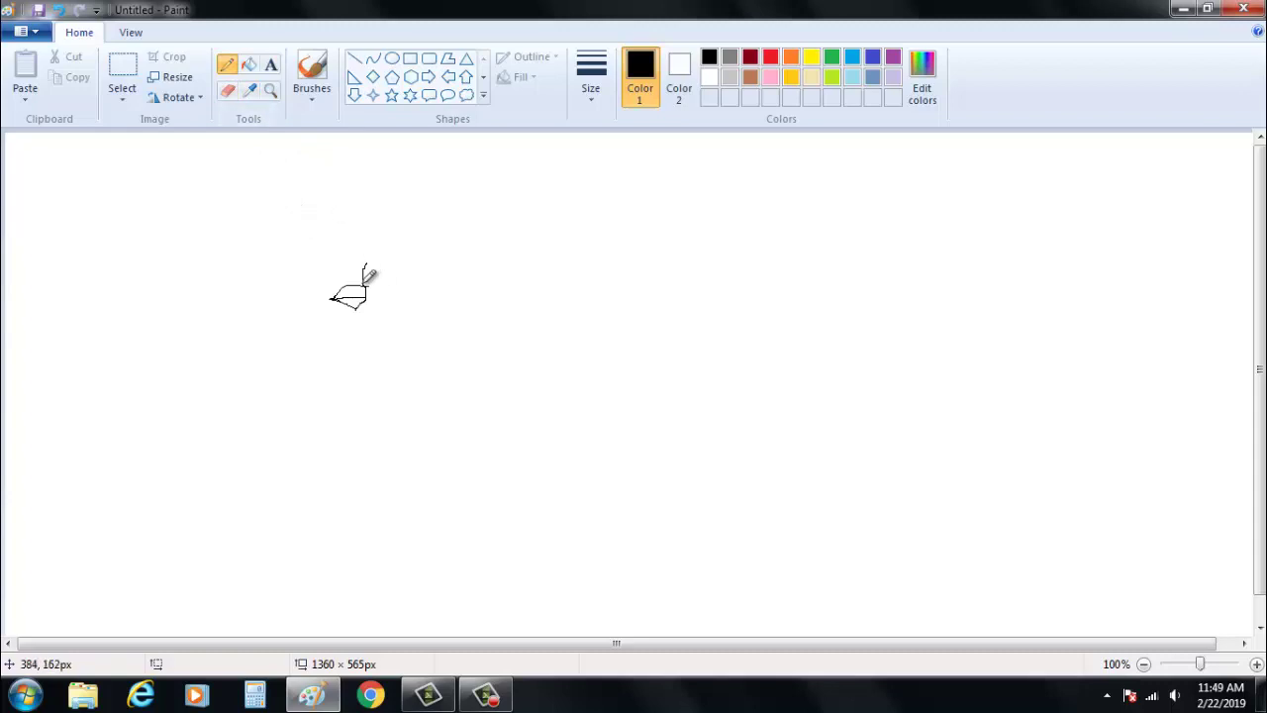
mouse_move(382, 242)
mouse_down()
mouse_move(432, 247)
mouse_move(447, 266)
mouse_move(441, 328)
mouse_up()
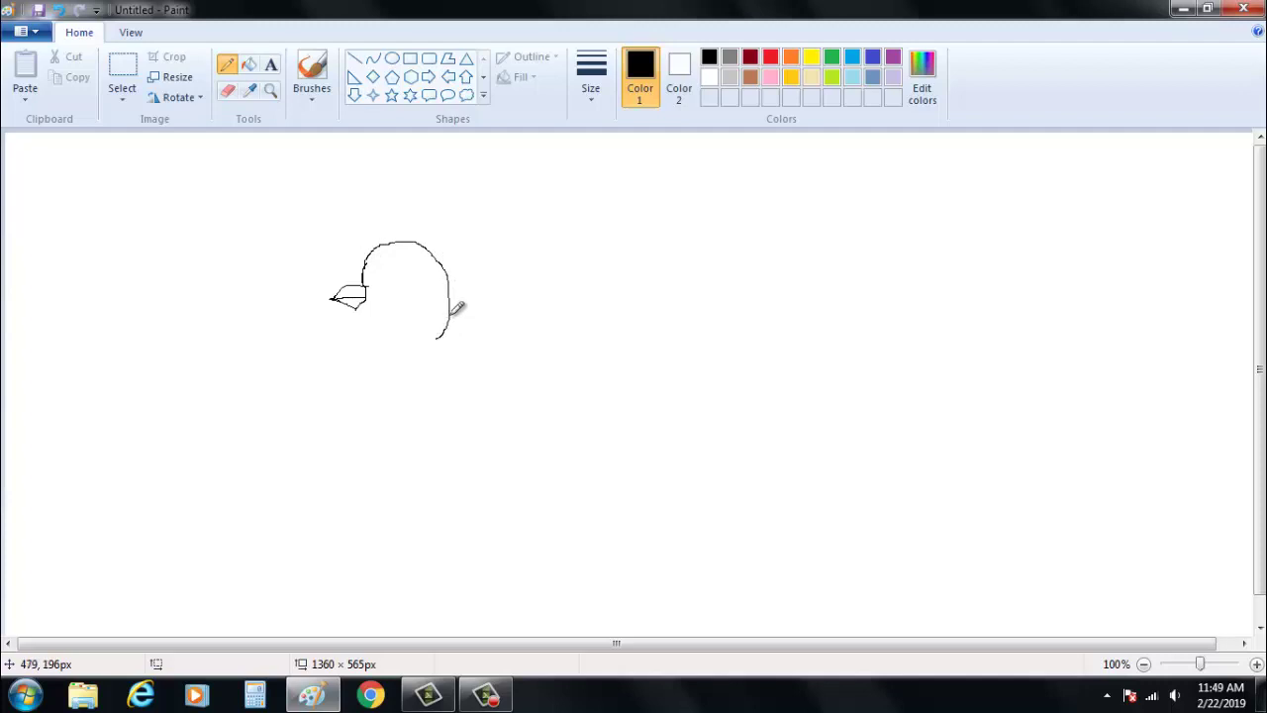
mouse_move(447, 319)
mouse_down()
mouse_move(463, 385)
mouse_move(430, 418)
mouse_move(397, 436)
mouse_move(260, 451)
mouse_up()
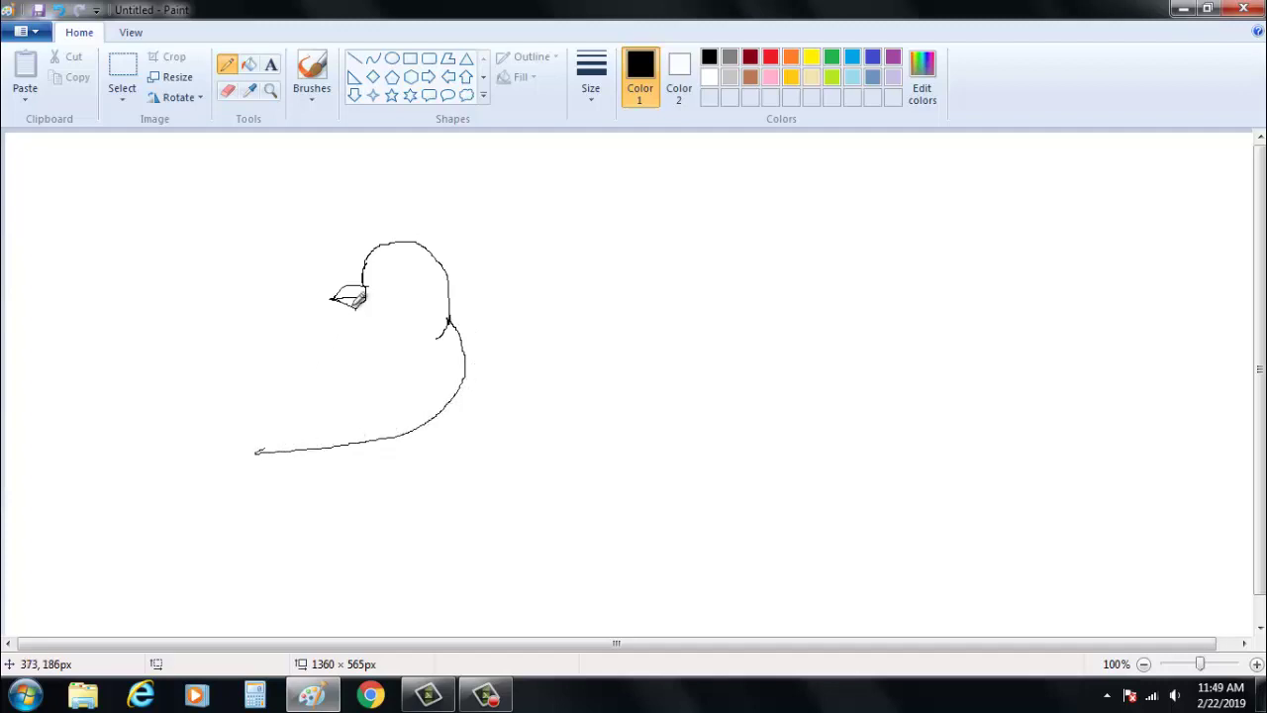
mouse_move(347, 320)
mouse_down()
mouse_move(299, 410)
mouse_move(223, 462)
mouse_up()
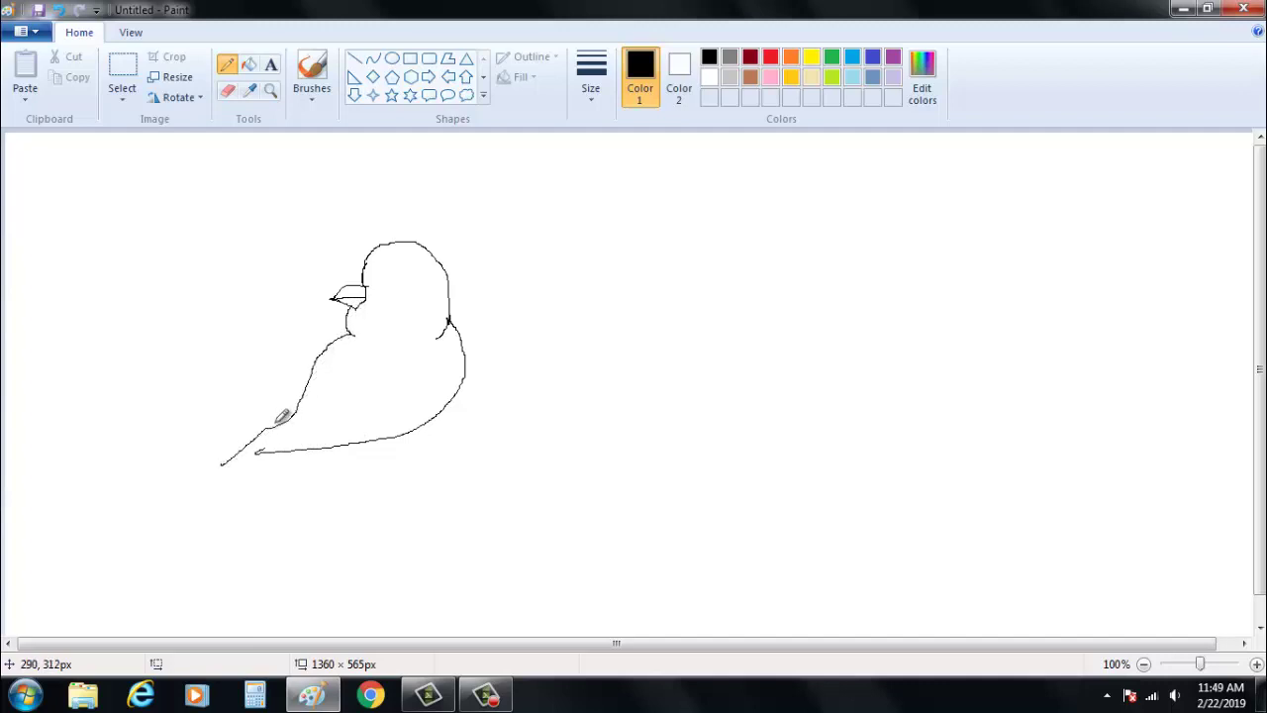
key(ctrl+z)
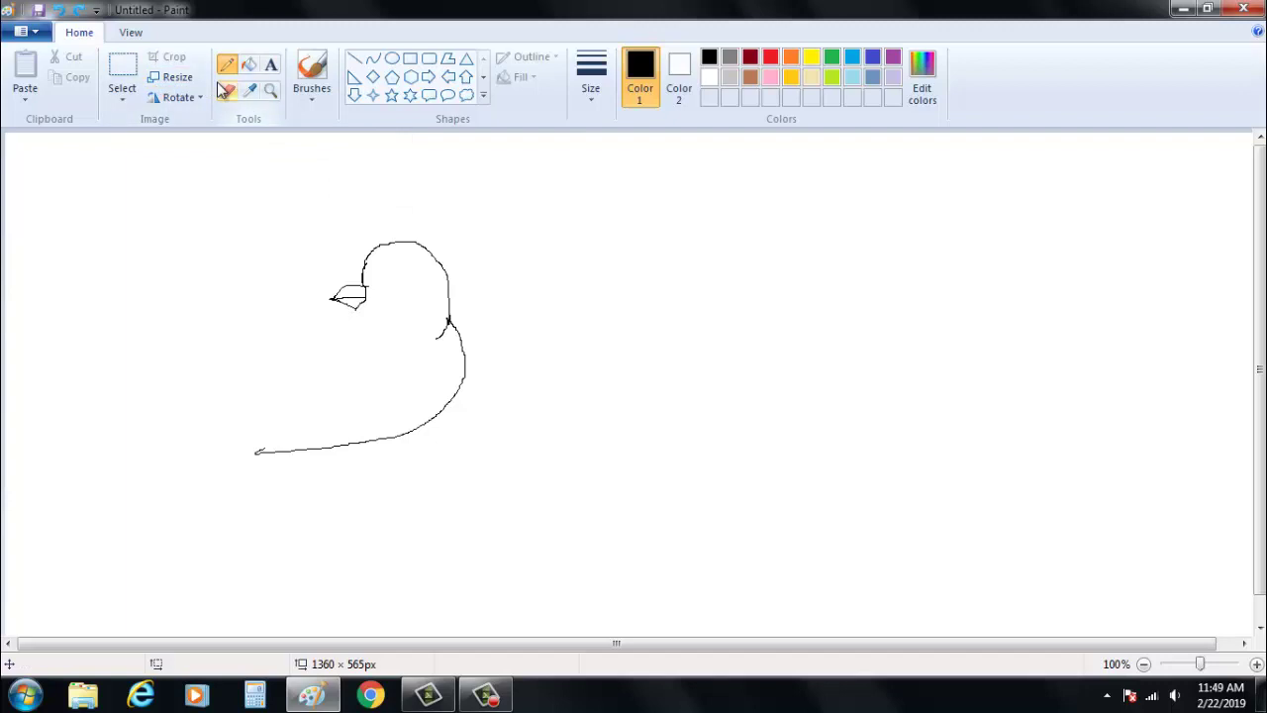
key(ctrl+z)
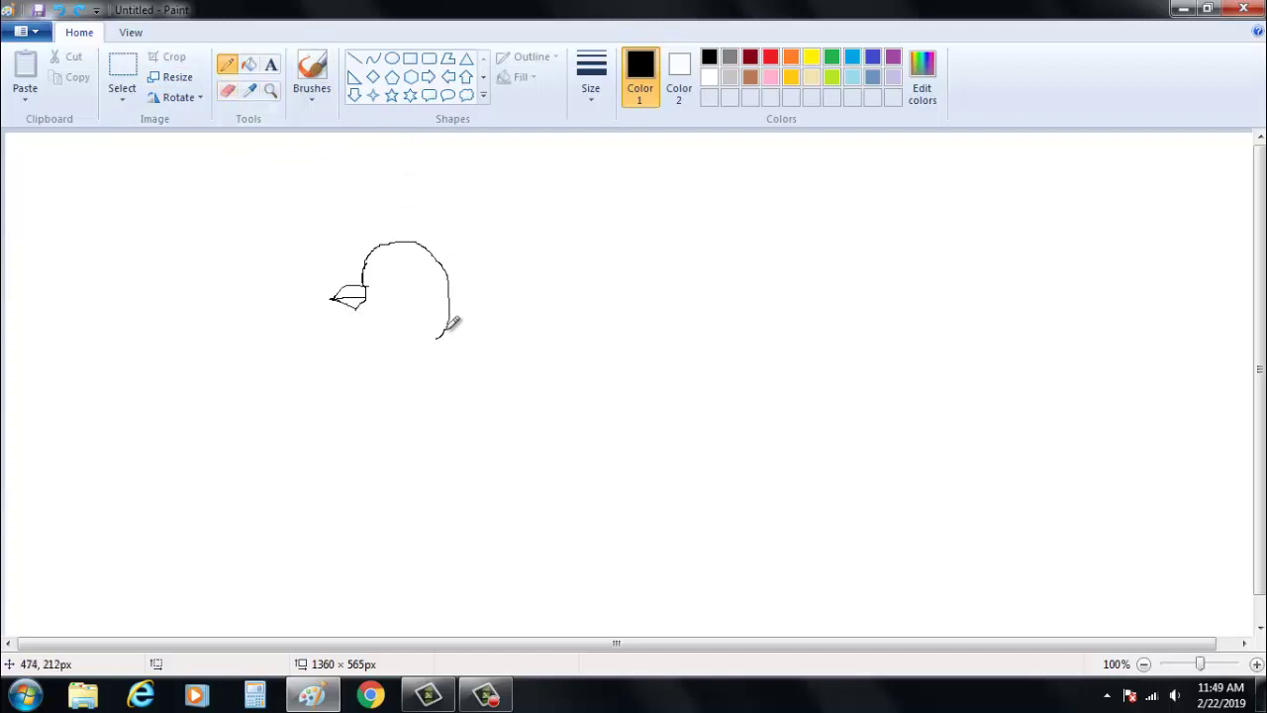
- Outline the throat and both sides of the body down to a pointed end, and erase the stray line beneath the tip
mouse_move(450, 315)
mouse_down()
mouse_move(471, 416)
mouse_move(448, 438)
mouse_move(392, 465)
mouse_move(244, 484)
mouse_up()
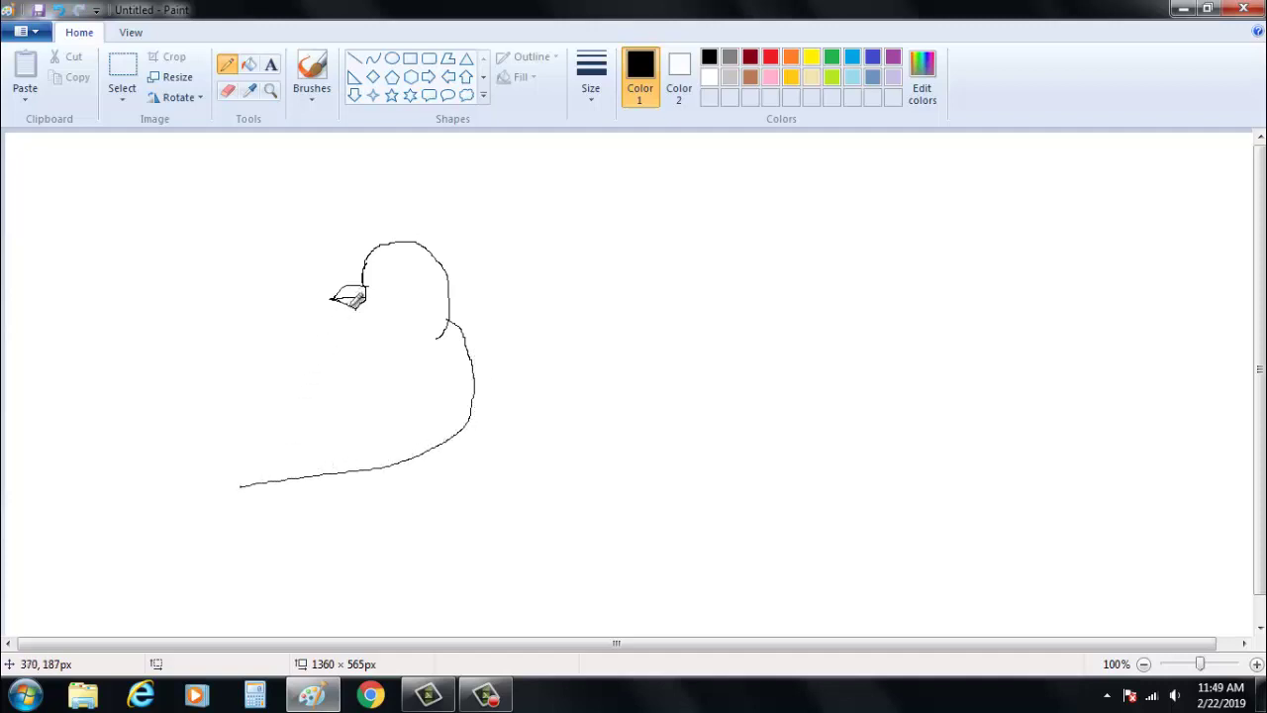
drag(349, 317, 355, 329)
key(ctrl+z)
mouse_move(353, 310)
mouse_down()
mouse_move(364, 323)
mouse_move(333, 345)
mouse_move(317, 396)
mouse_move(237, 484)
mouse_move(254, 487)
mouse_up()
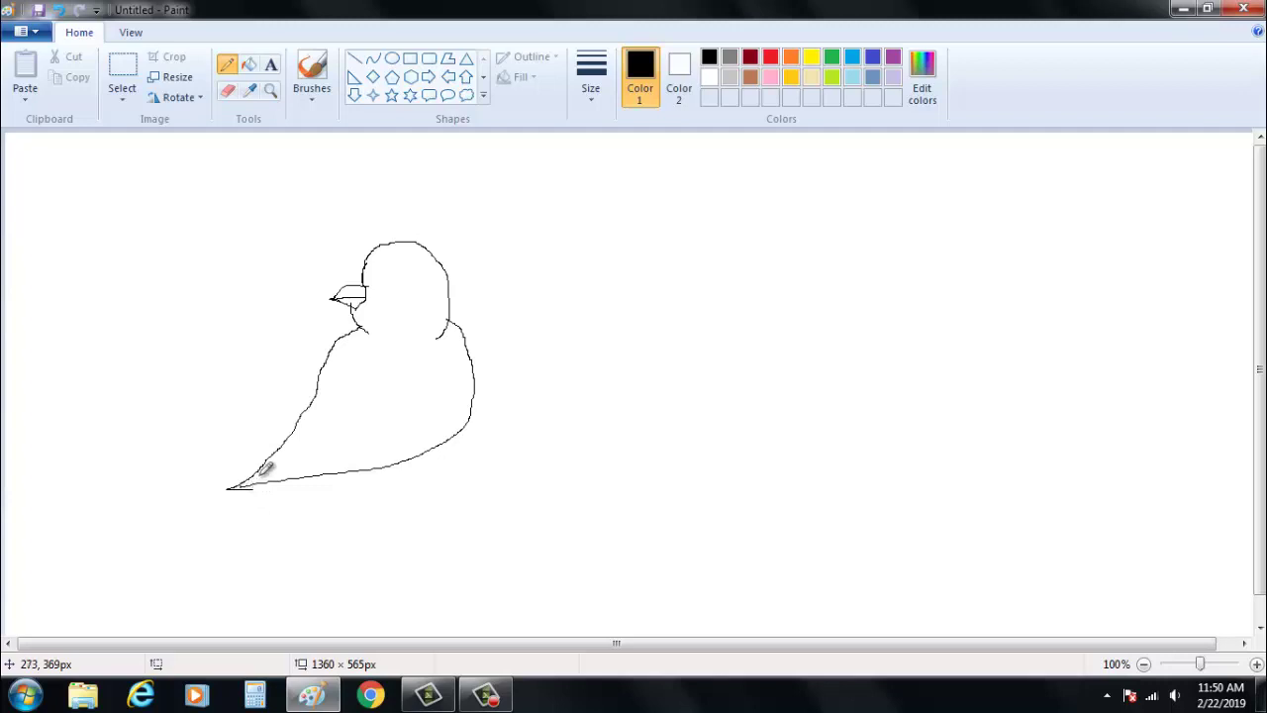
drag(255, 483, 219, 491)
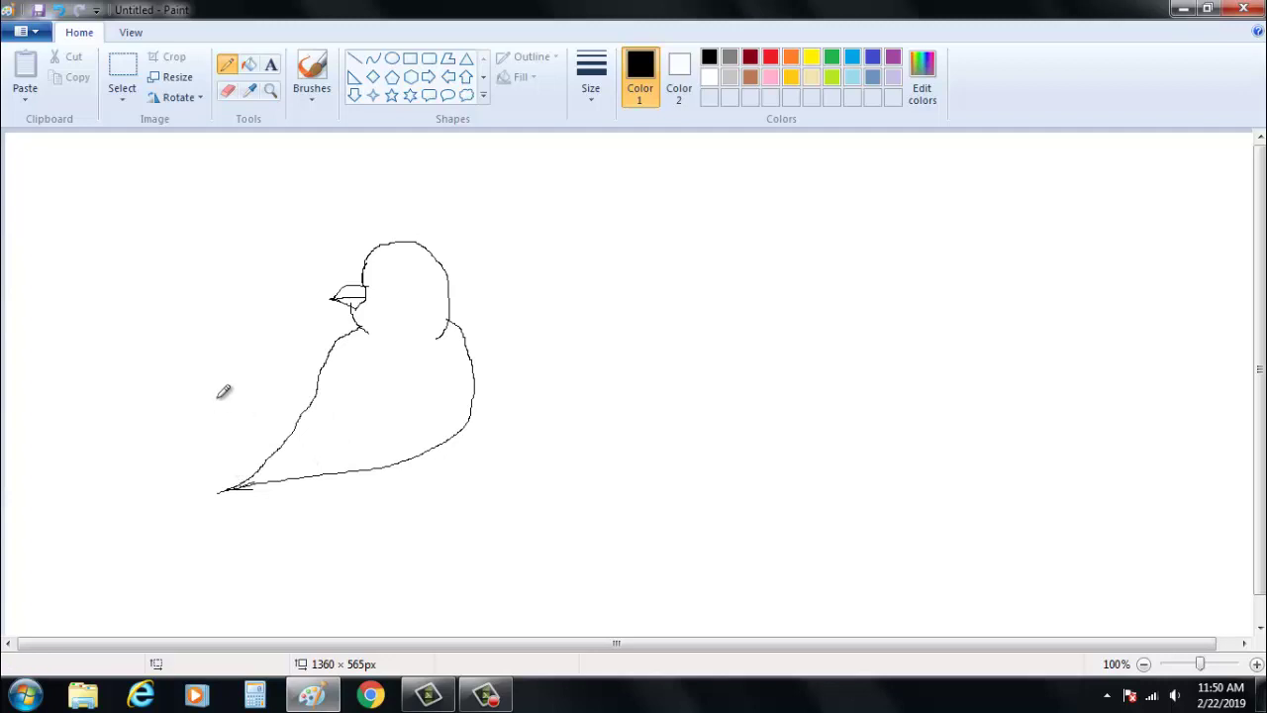
click(226, 91)
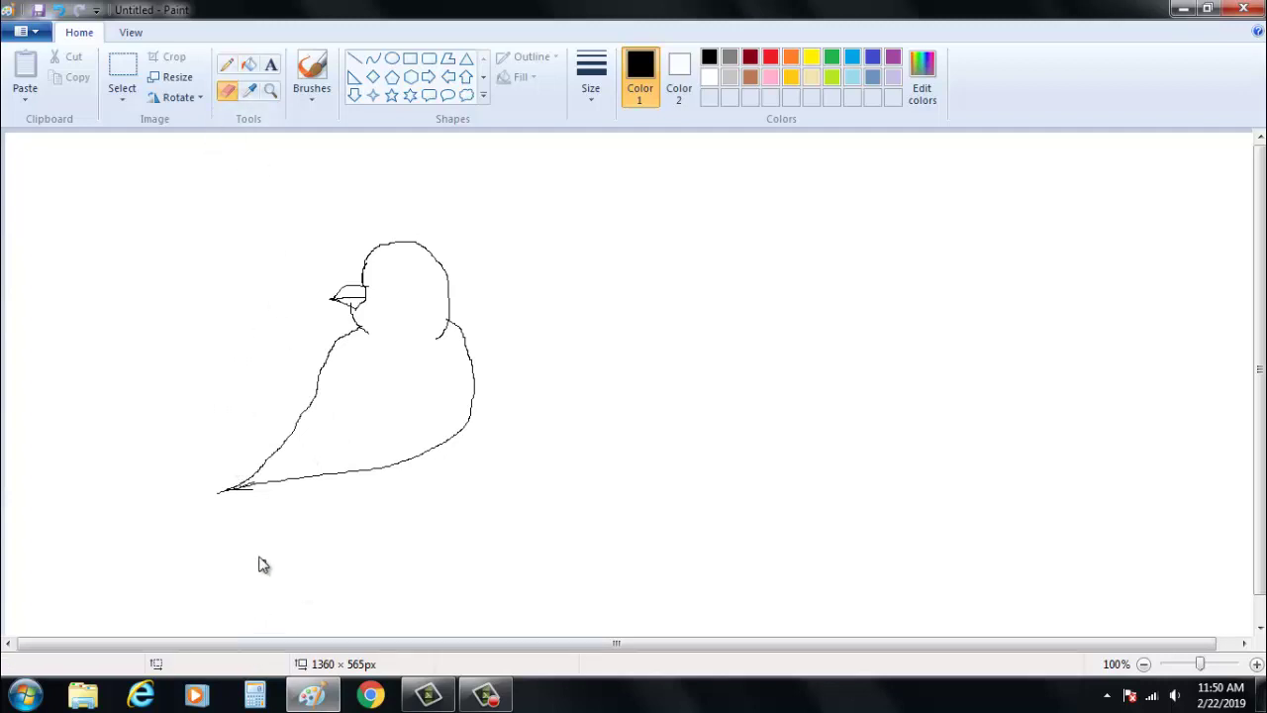
drag(259, 500, 241, 498)
- Draw the bird's eye as an ellipse with a smaller one about 12 × 15 px inside it
click(393, 61)
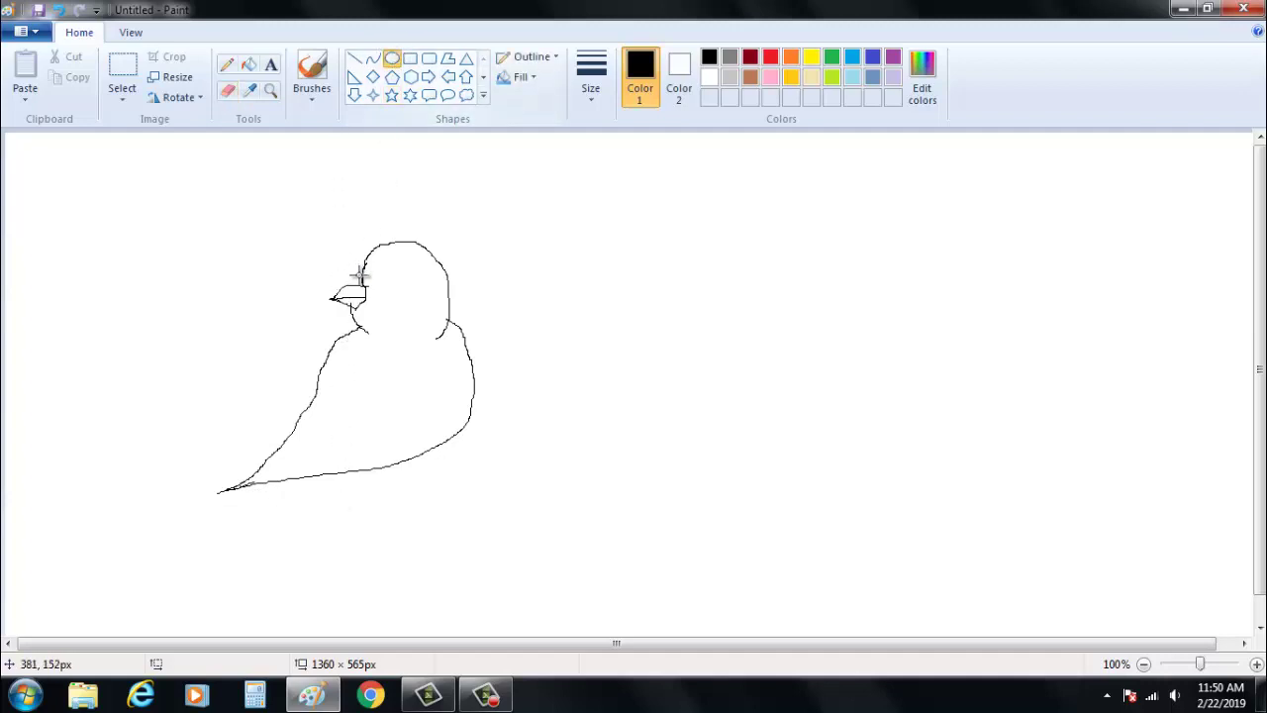
drag(384, 268, 399, 285)
click(503, 245)
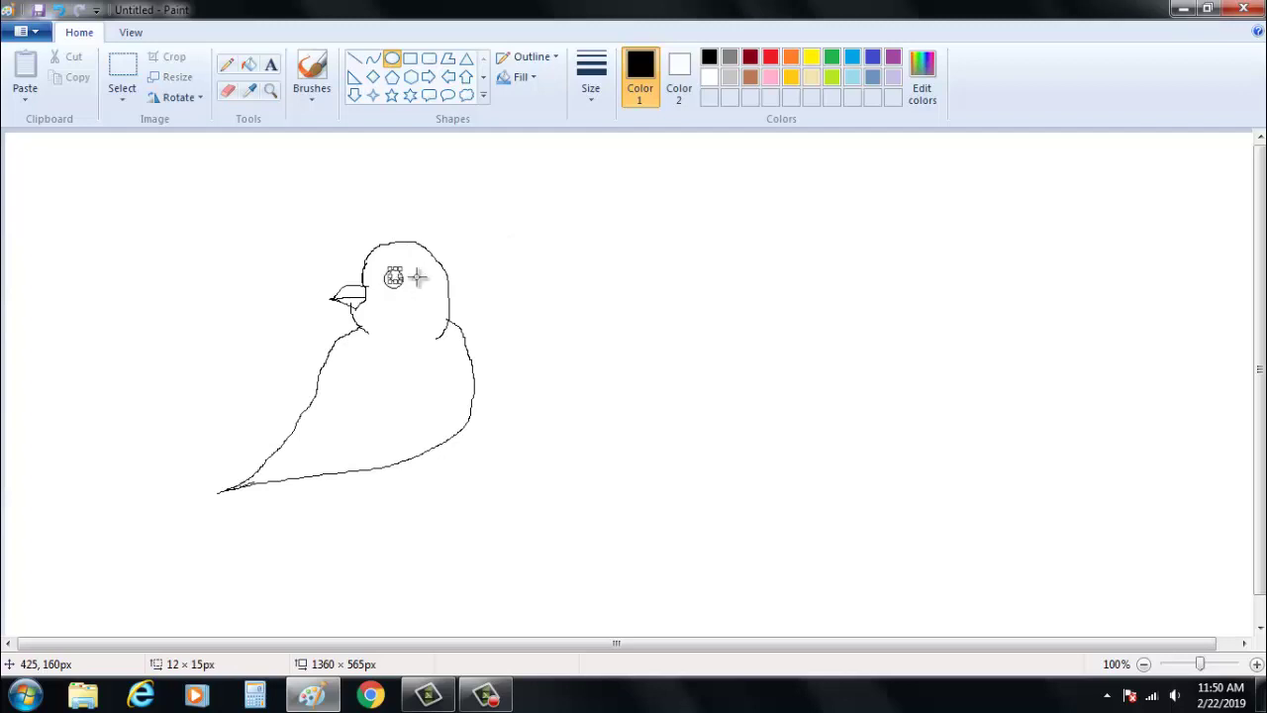
click(520, 234)
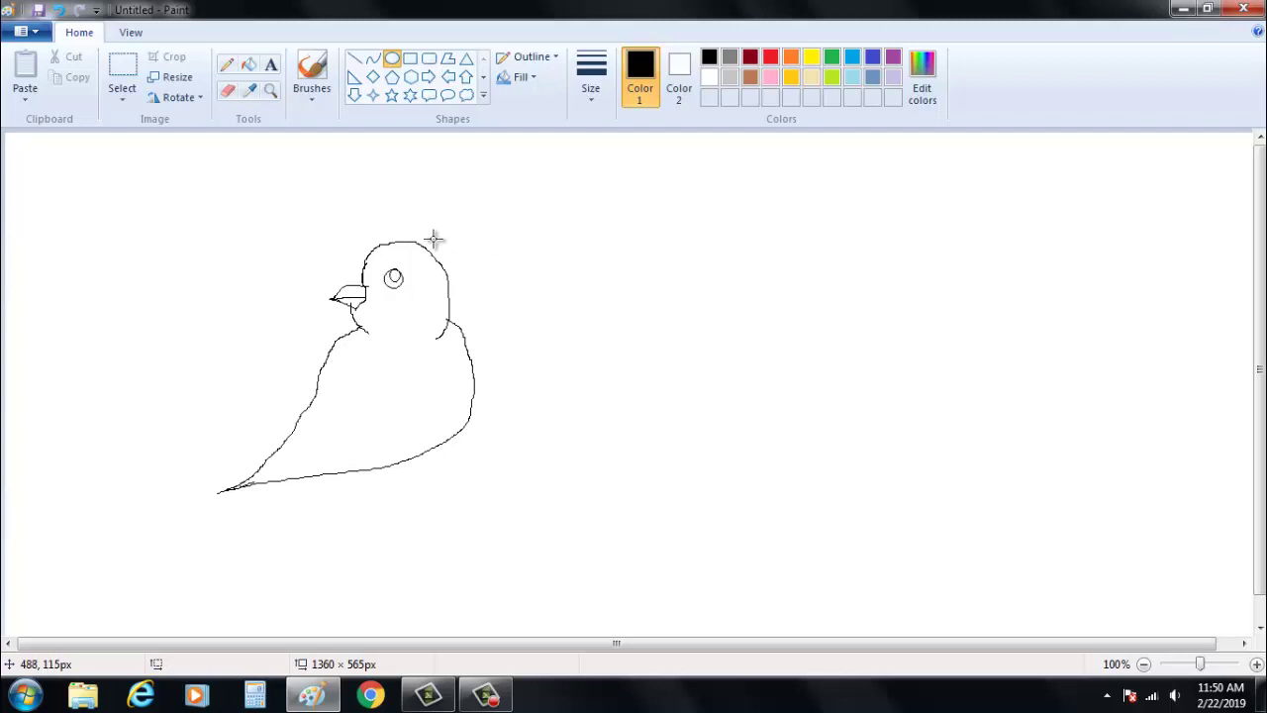
- Draw a zigzag feather edge across the neck with the Pencil and erase the leftover line at the nape
click(229, 65)
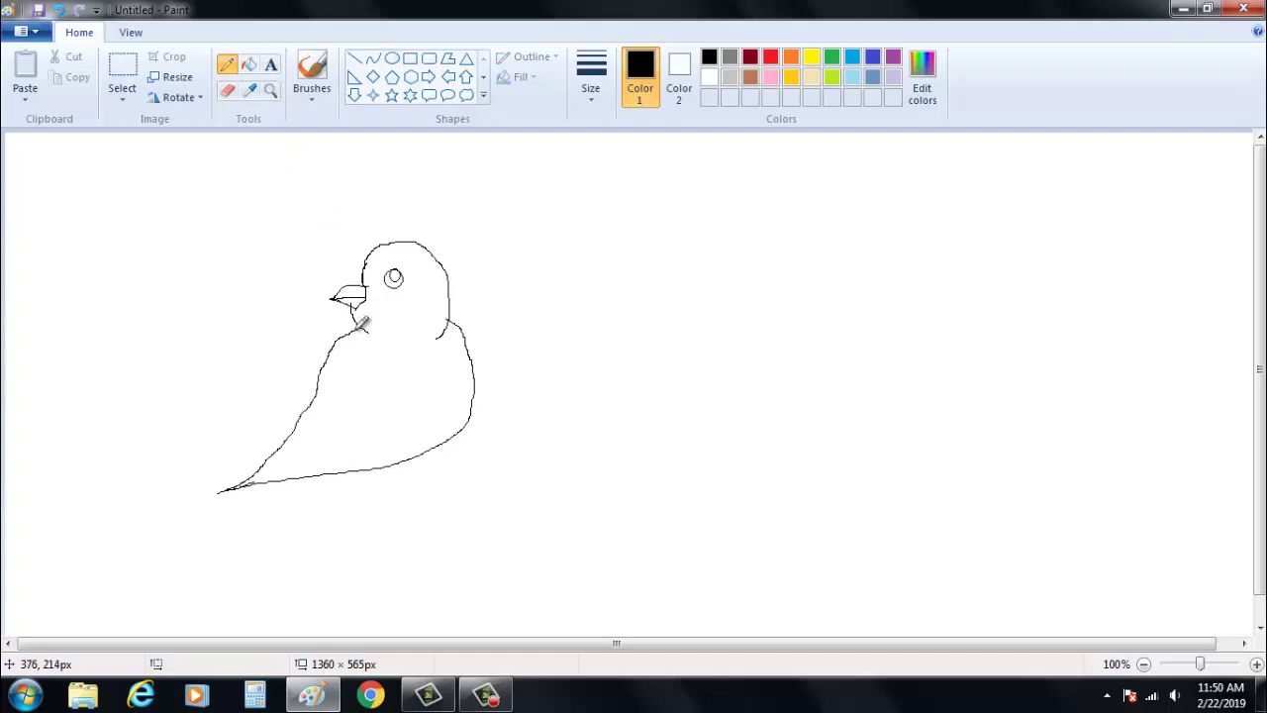
mouse_move(359, 317)
mouse_down()
mouse_move(378, 332)
mouse_move(395, 317)
mouse_move(411, 349)
mouse_move(436, 303)
mouse_move(447, 323)
mouse_up()
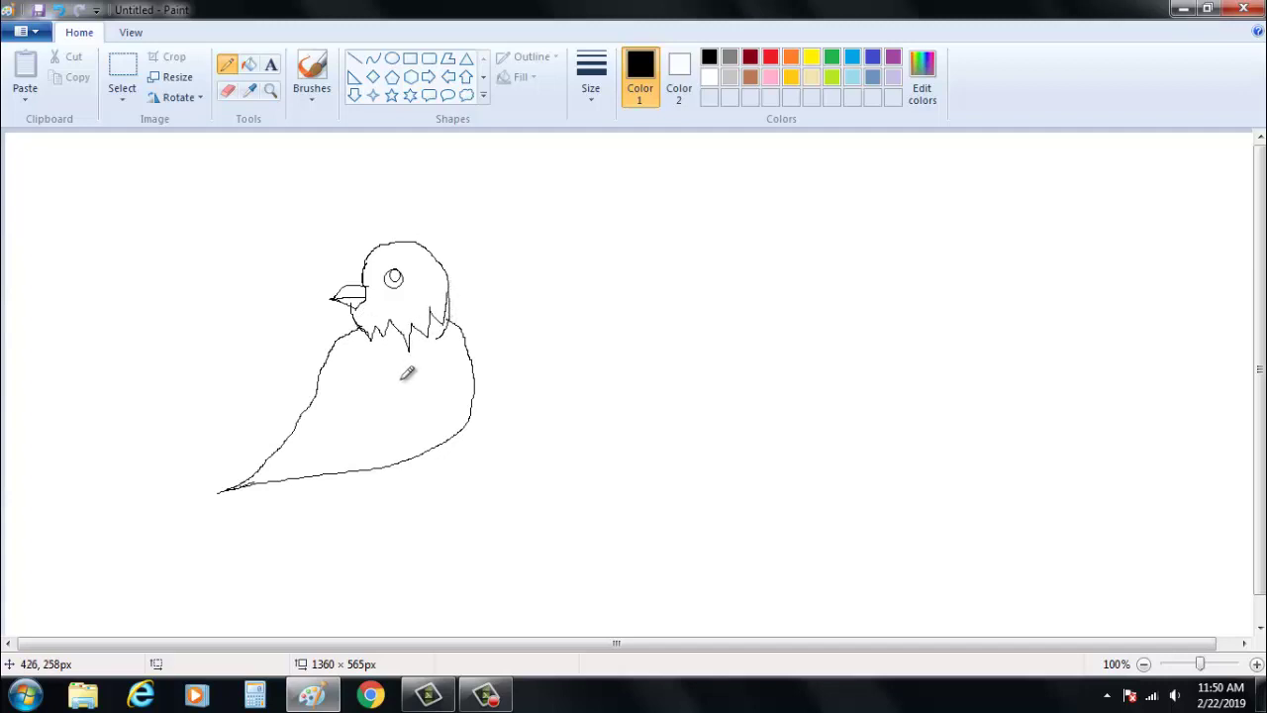
click(228, 89)
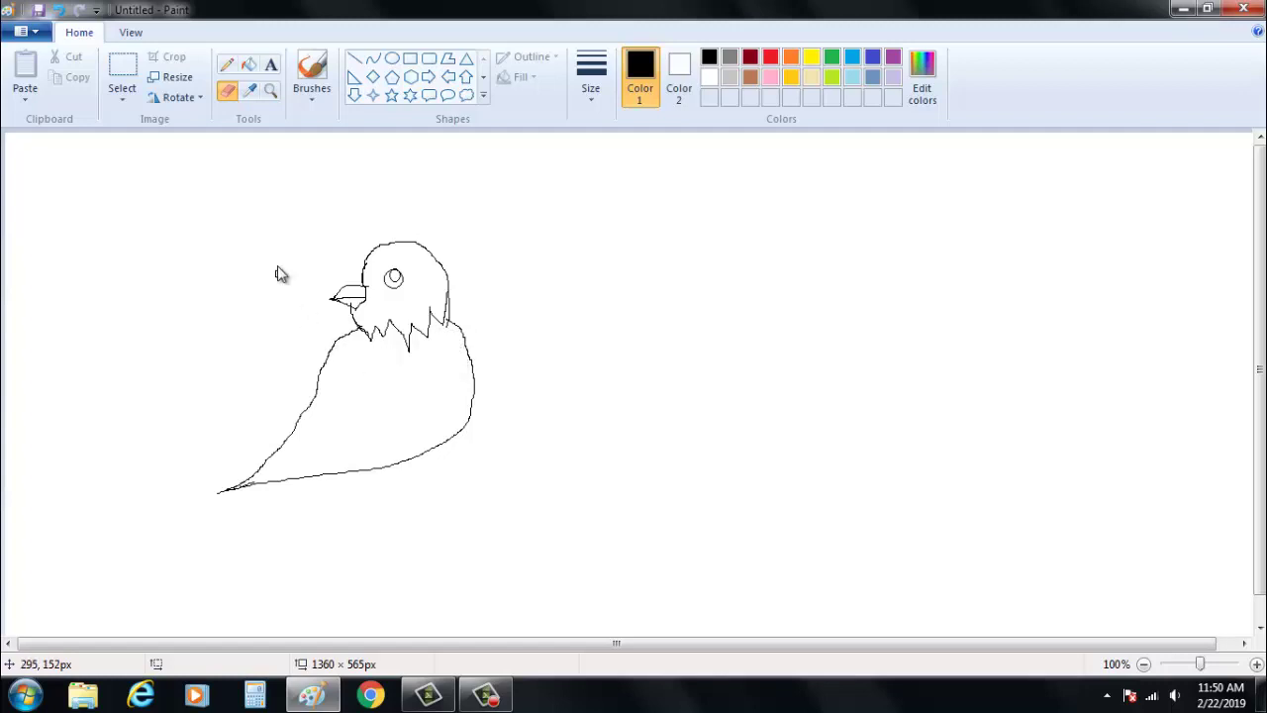
- Draw the folded wing's inner edge from the neck to the body's tip, erasing and redrawing its jagged upper part
click(227, 64)
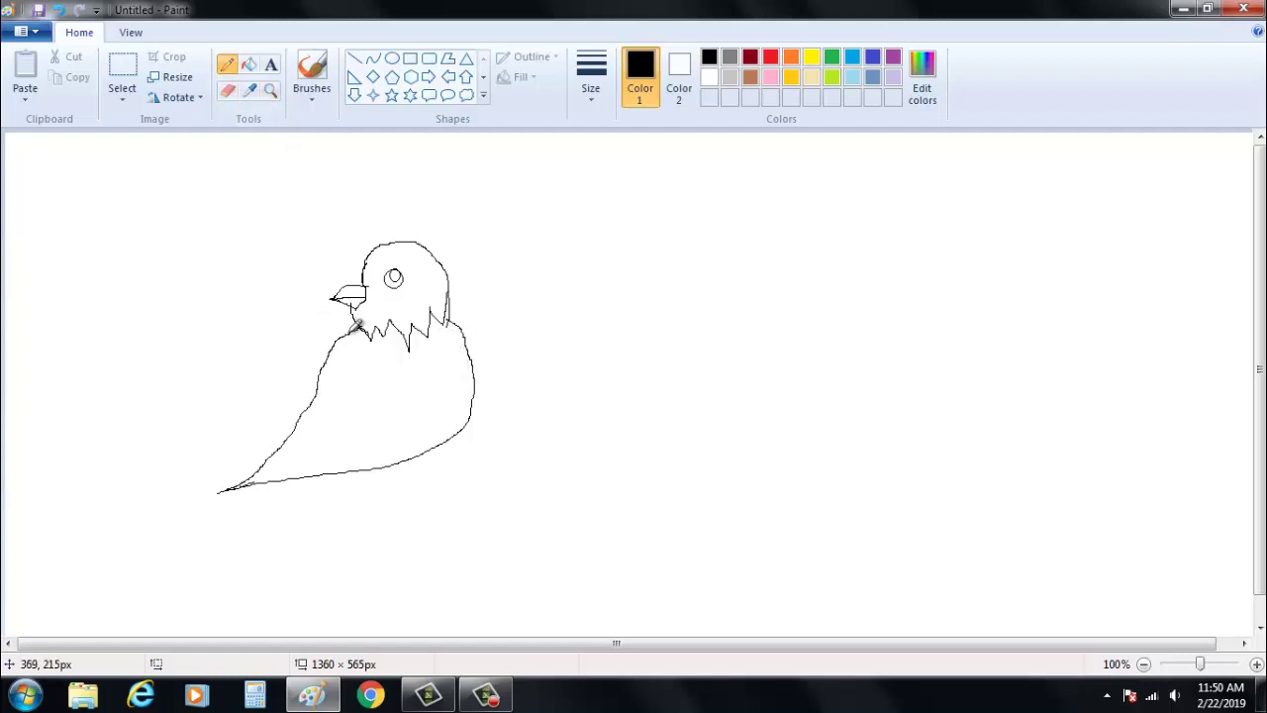
mouse_move(355, 331)
mouse_down()
mouse_move(378, 347)
mouse_move(372, 374)
mouse_move(391, 392)
mouse_move(258, 483)
mouse_up()
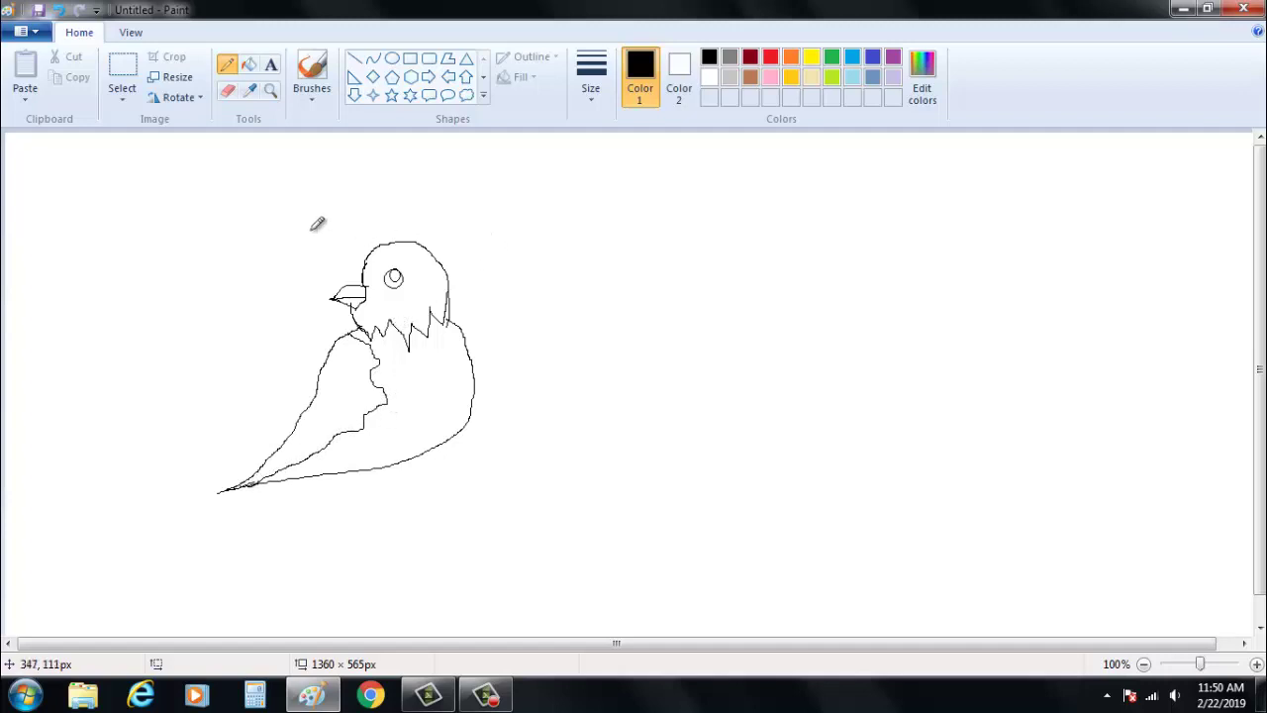
click(233, 92)
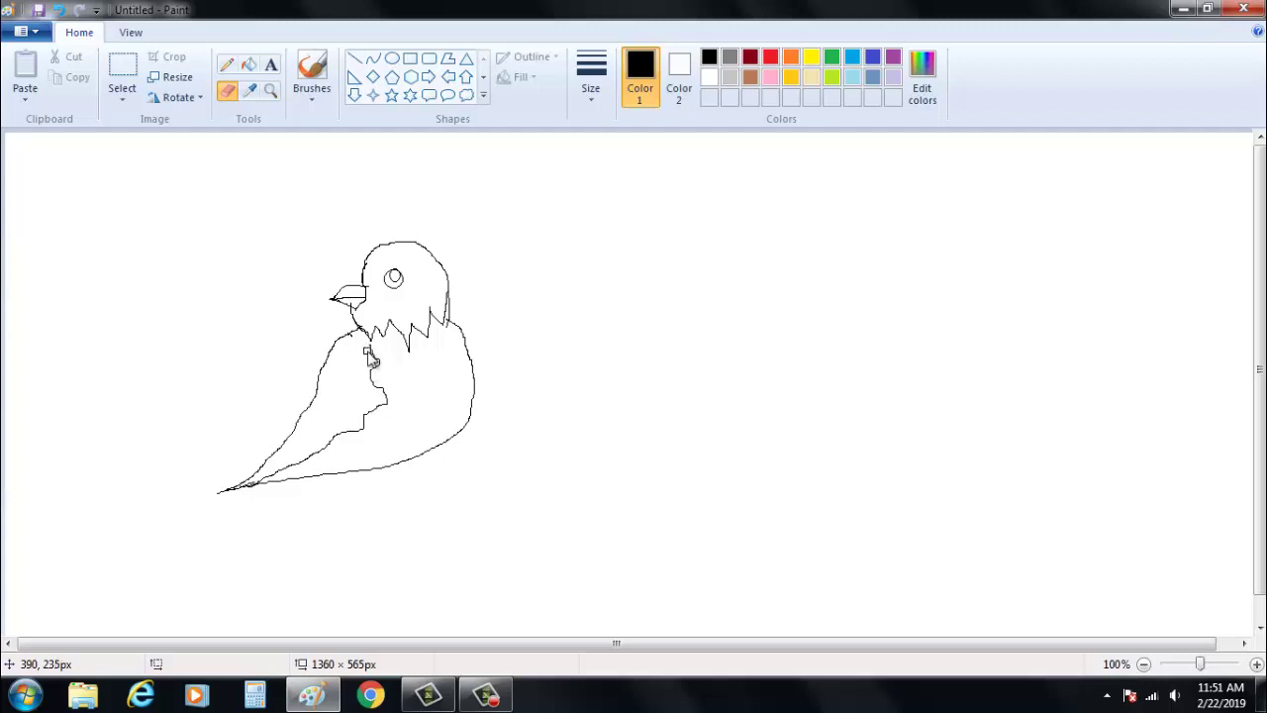
mouse_move(368, 354)
mouse_down()
mouse_move(389, 404)
mouse_move(363, 426)
mouse_up()
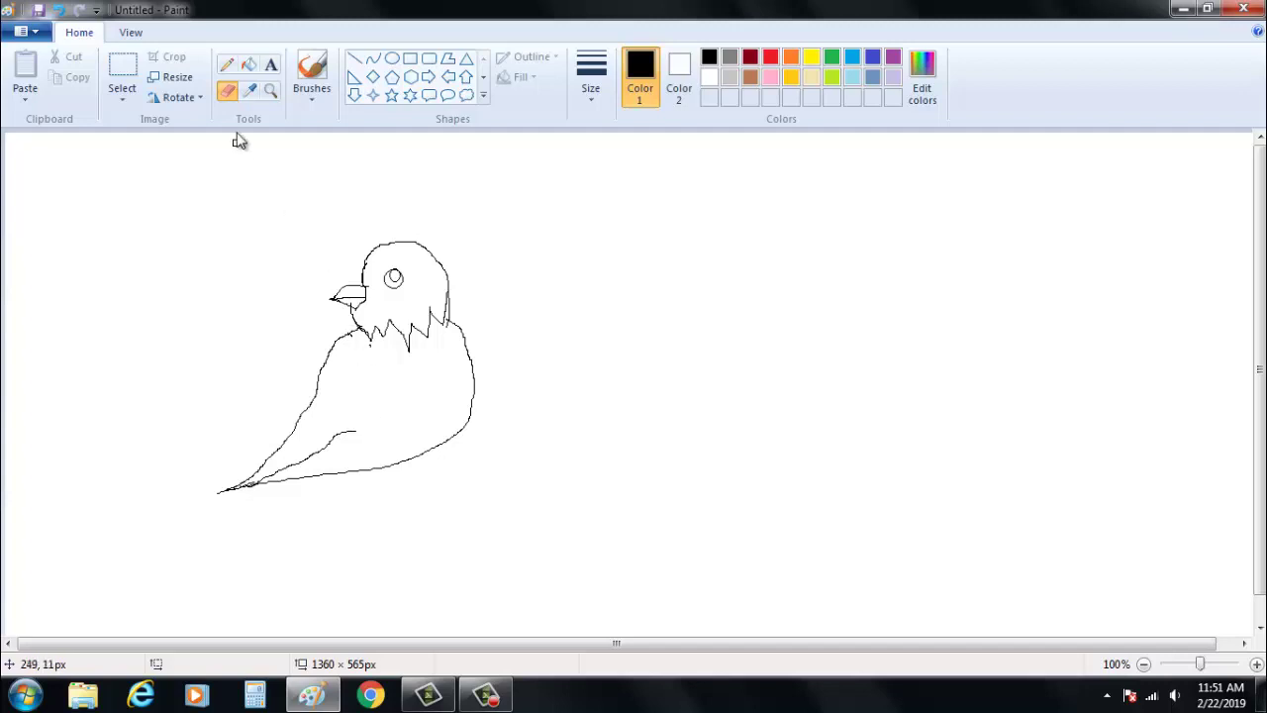
click(227, 65)
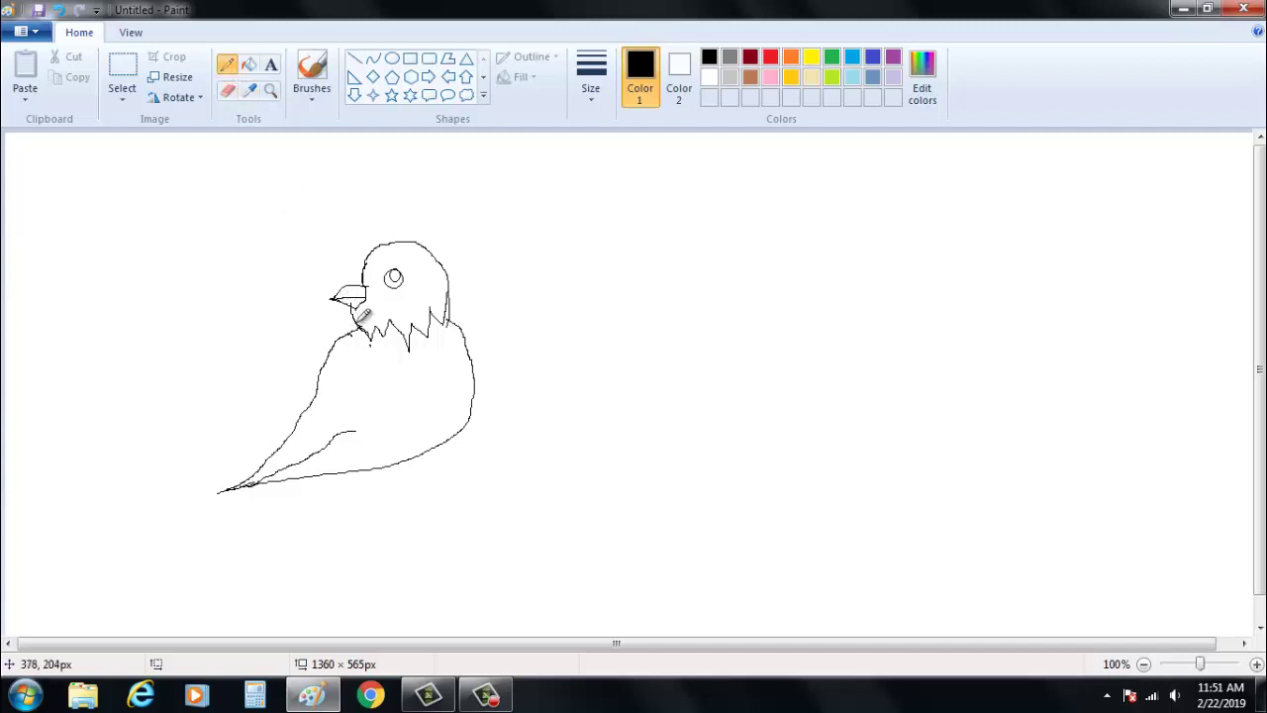
mouse_move(363, 325)
mouse_down()
mouse_move(392, 384)
mouse_move(359, 423)
mouse_up()
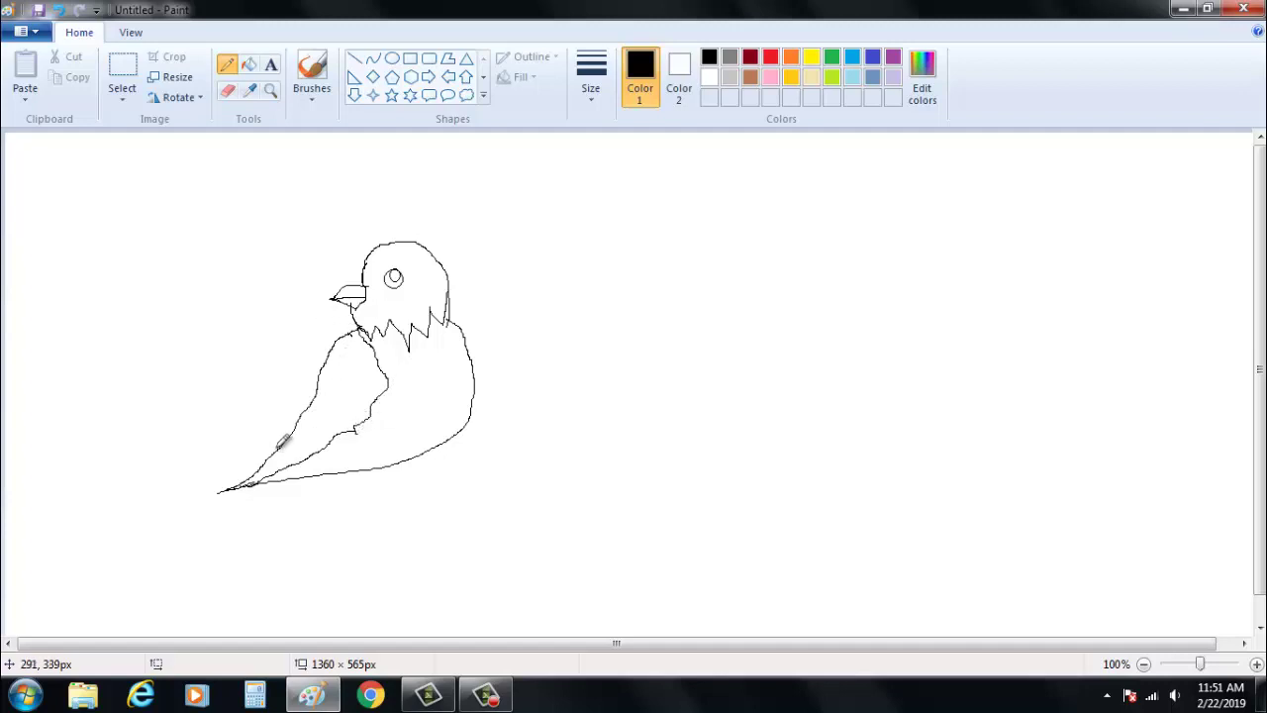
- Draw a long, narrow tail extending beyond the body's tip, with a dividing line along its length
mouse_move(284, 442)
mouse_down()
mouse_move(205, 478)
mouse_move(85, 498)
mouse_move(180, 510)
mouse_move(322, 472)
mouse_up()
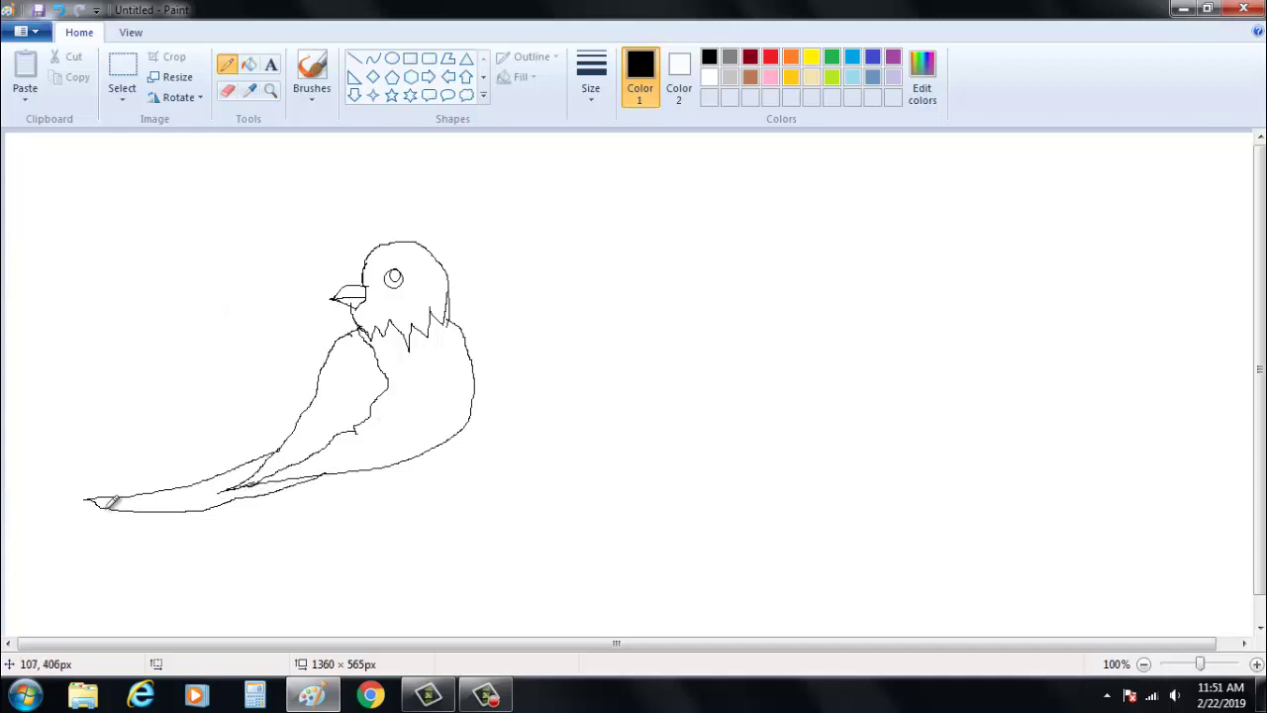
drag(97, 503, 253, 483)
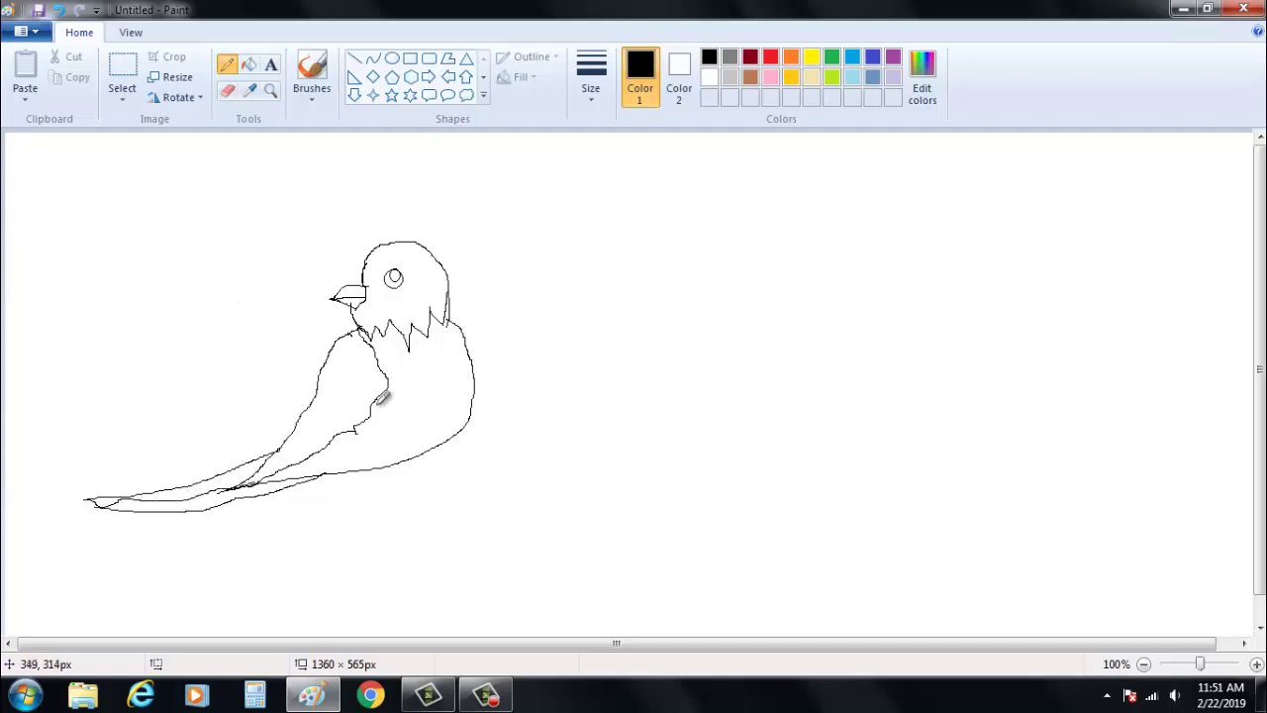
- Select the whole bird with a rectangle about 512 × 377 px and move it closer to the canvas centre
click(122, 72)
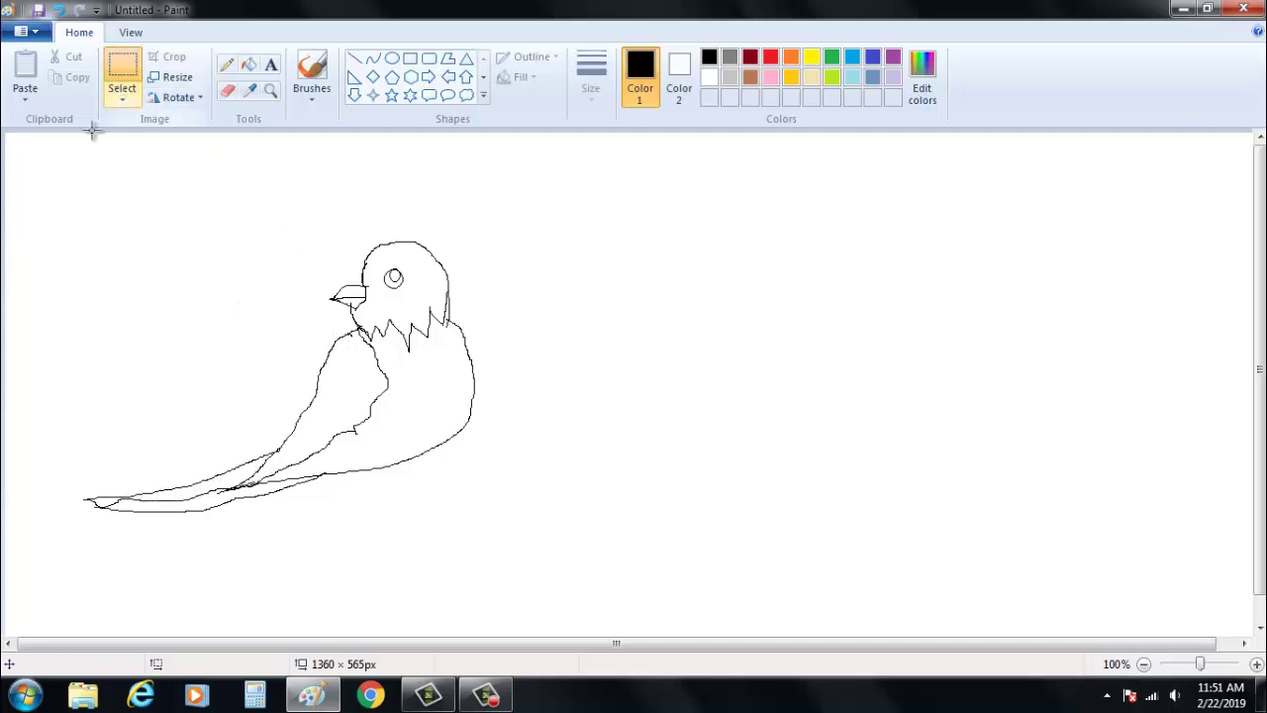
drag(45, 182, 520, 532)
drag(381, 396, 539, 375)
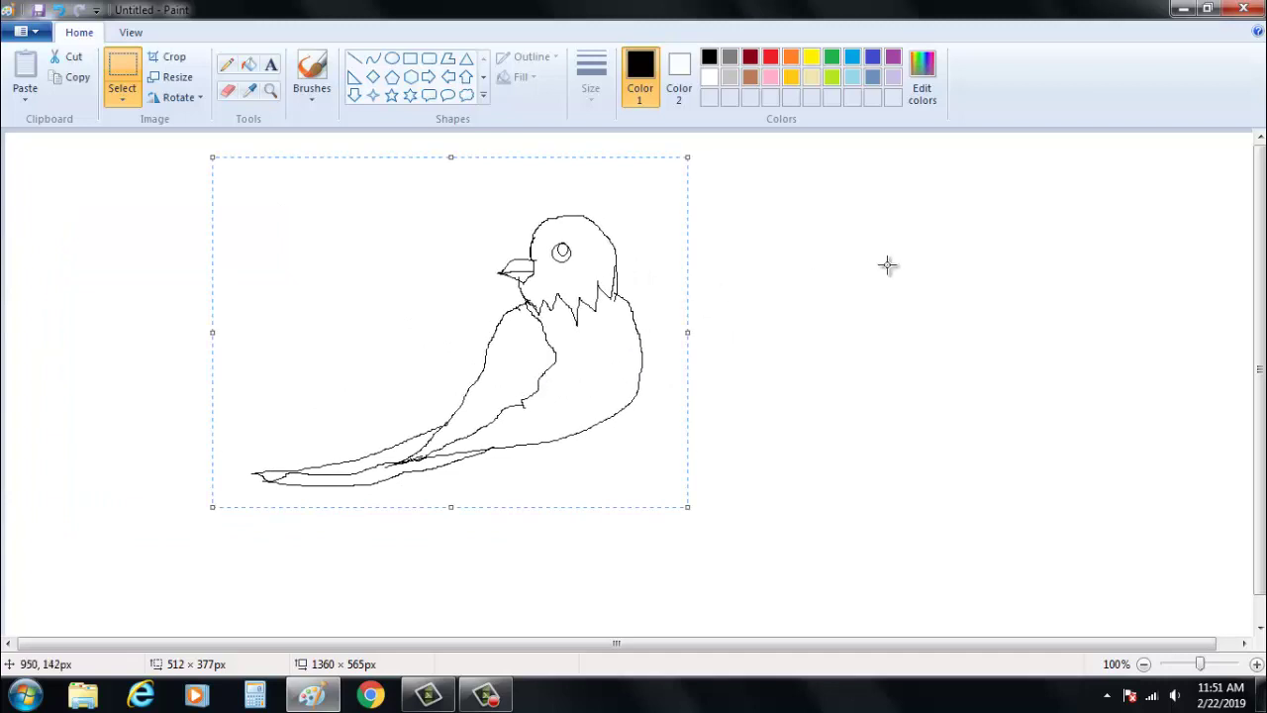
click(888, 263)
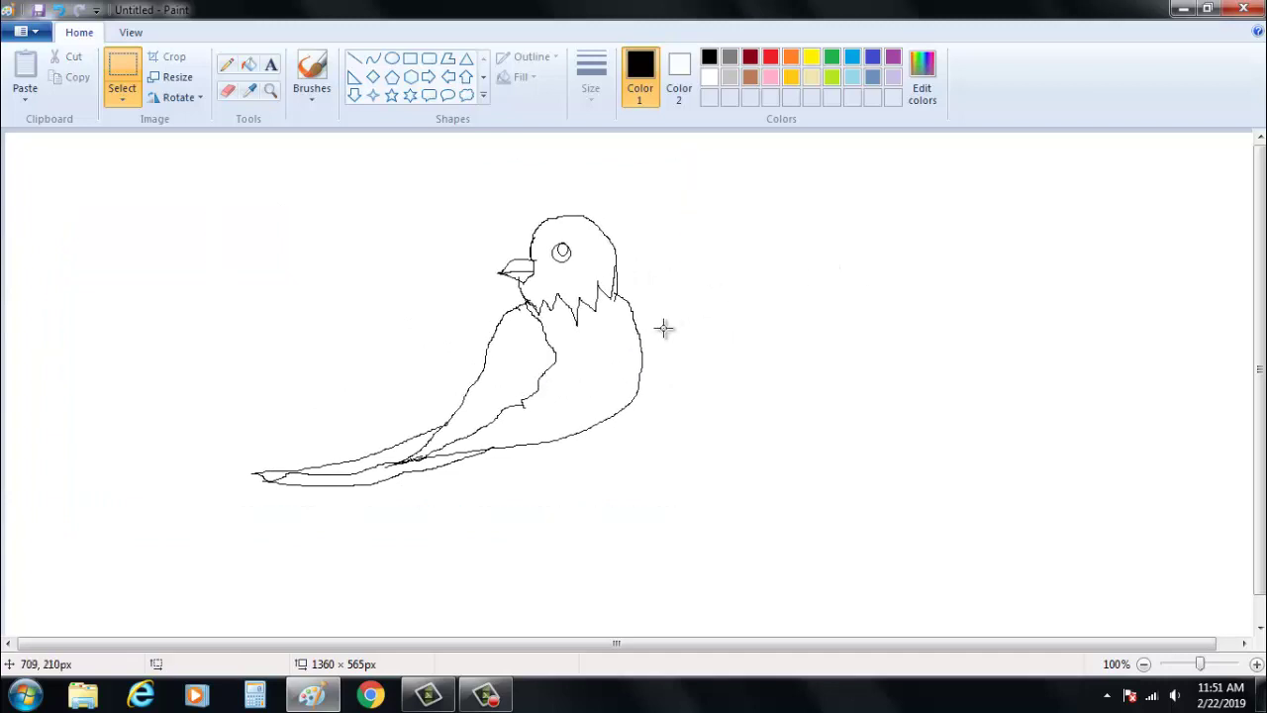
- Fill the bird's head and folded wing with black
click(254, 67)
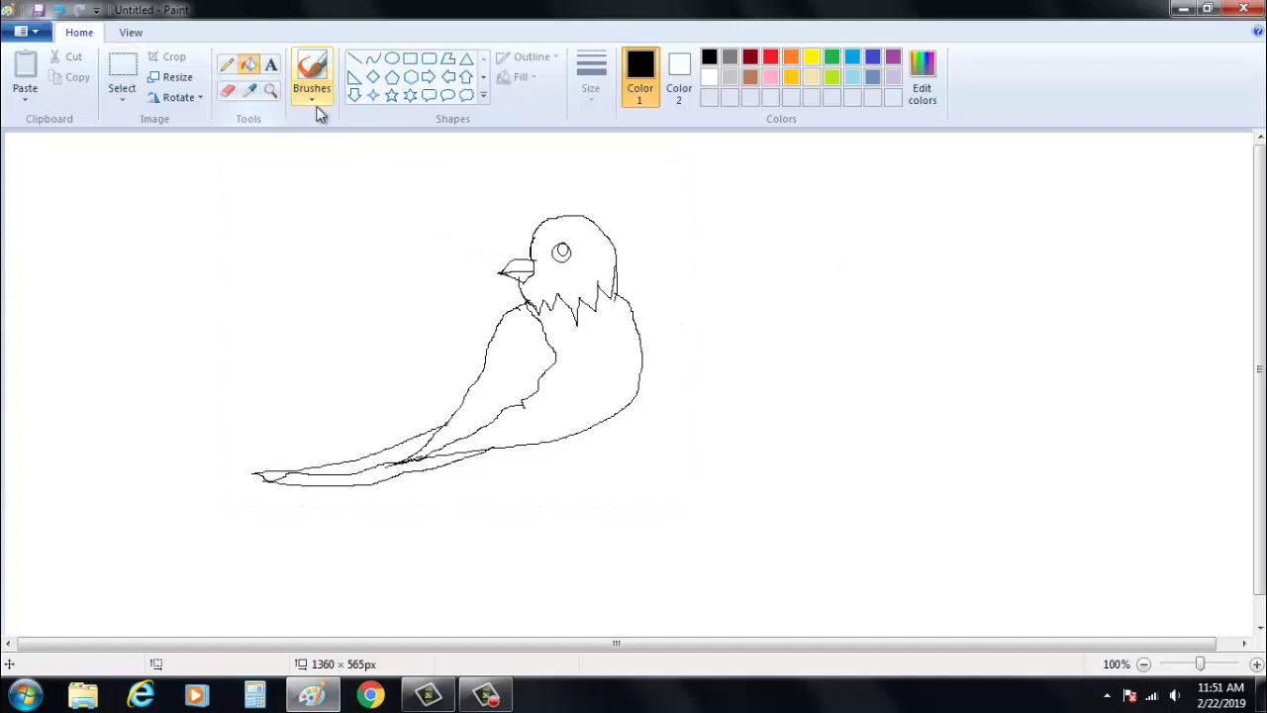
click(602, 236)
click(526, 358)
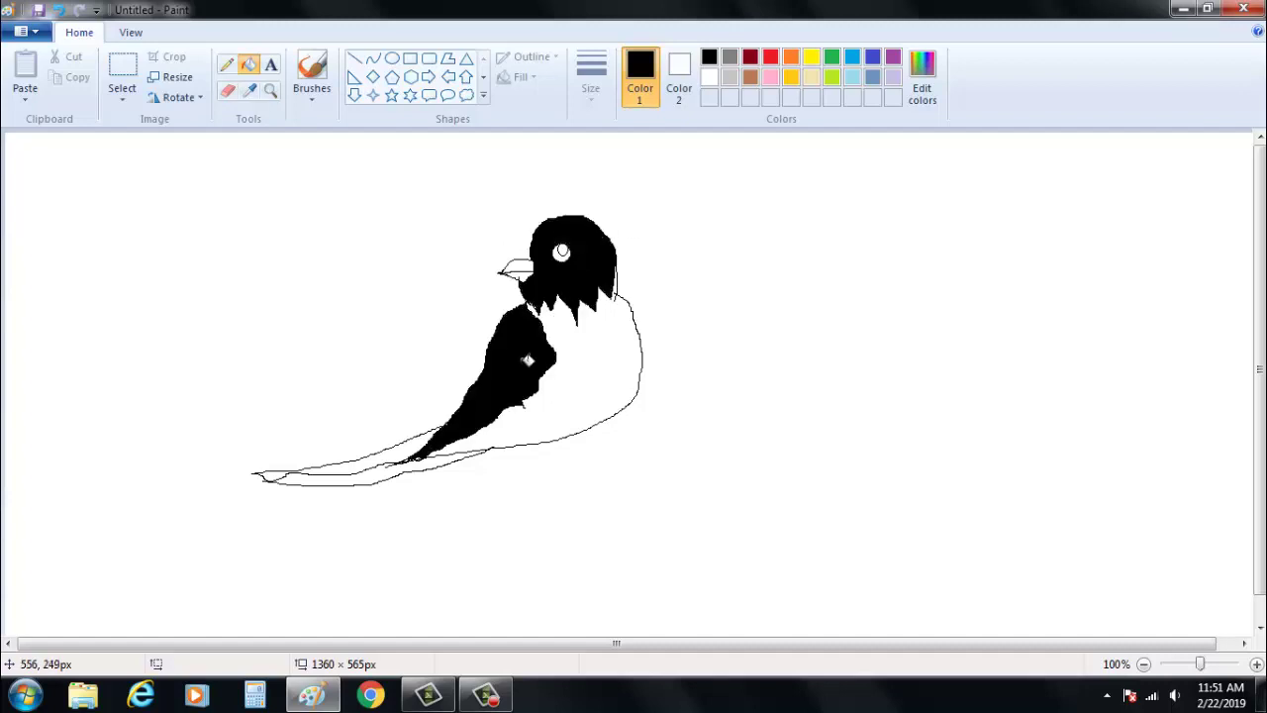
- Fill the upper half of the beak with red and the lower half with brown
click(812, 56)
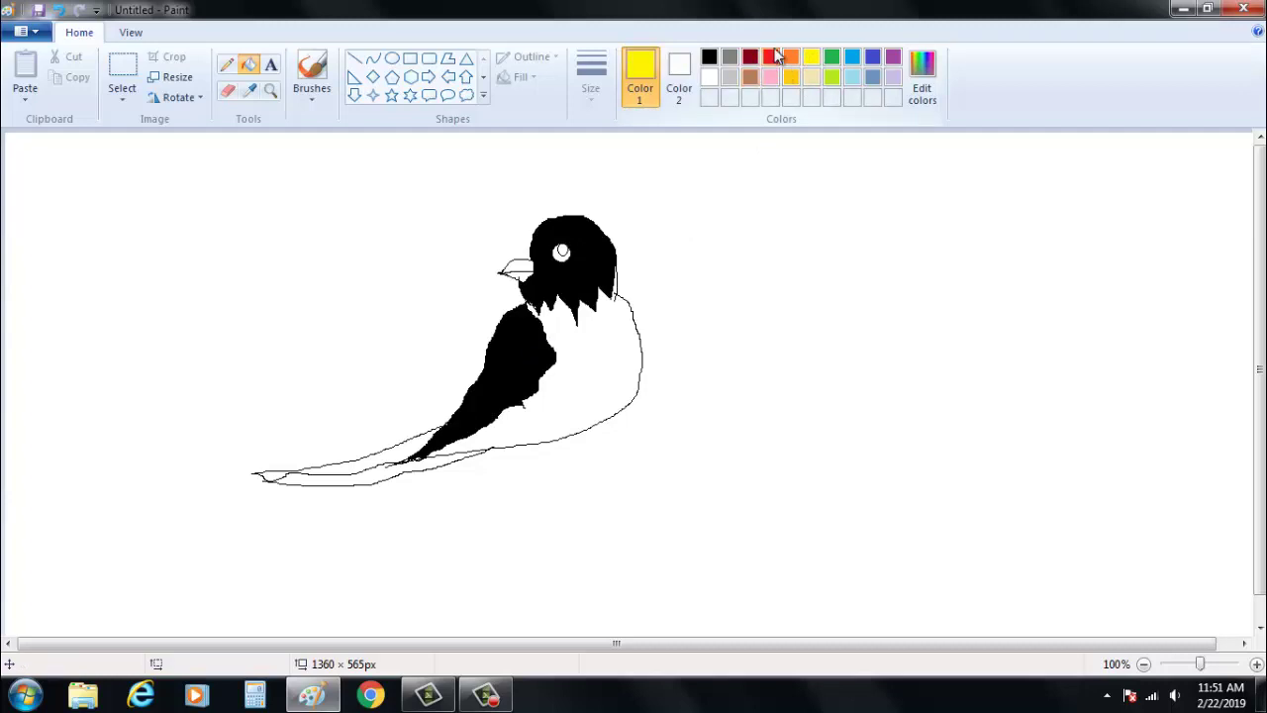
click(770, 56)
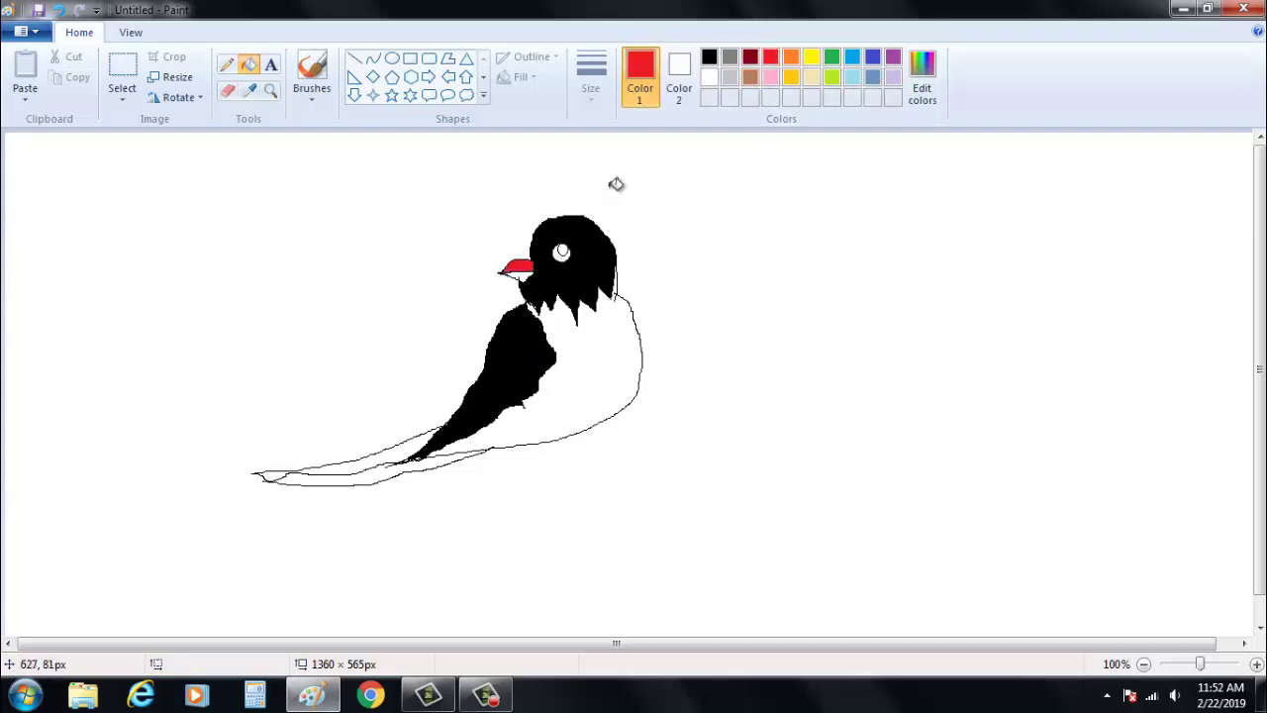
click(751, 79)
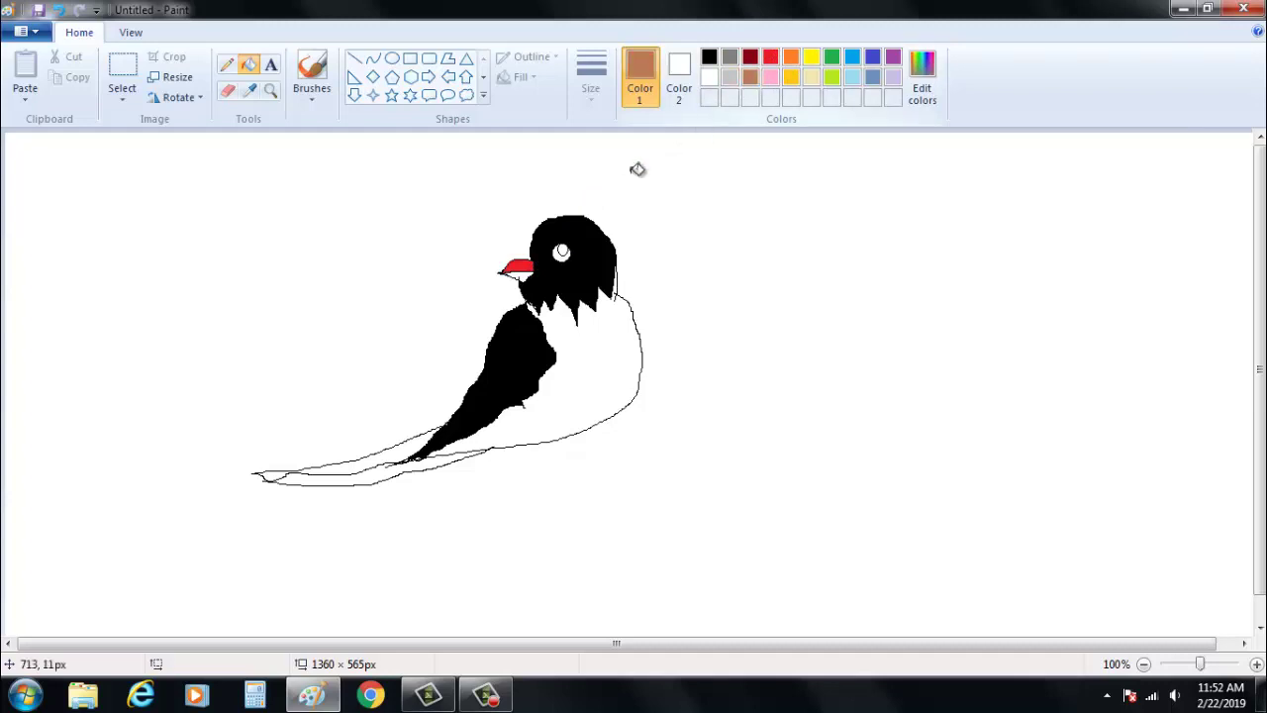
click(523, 275)
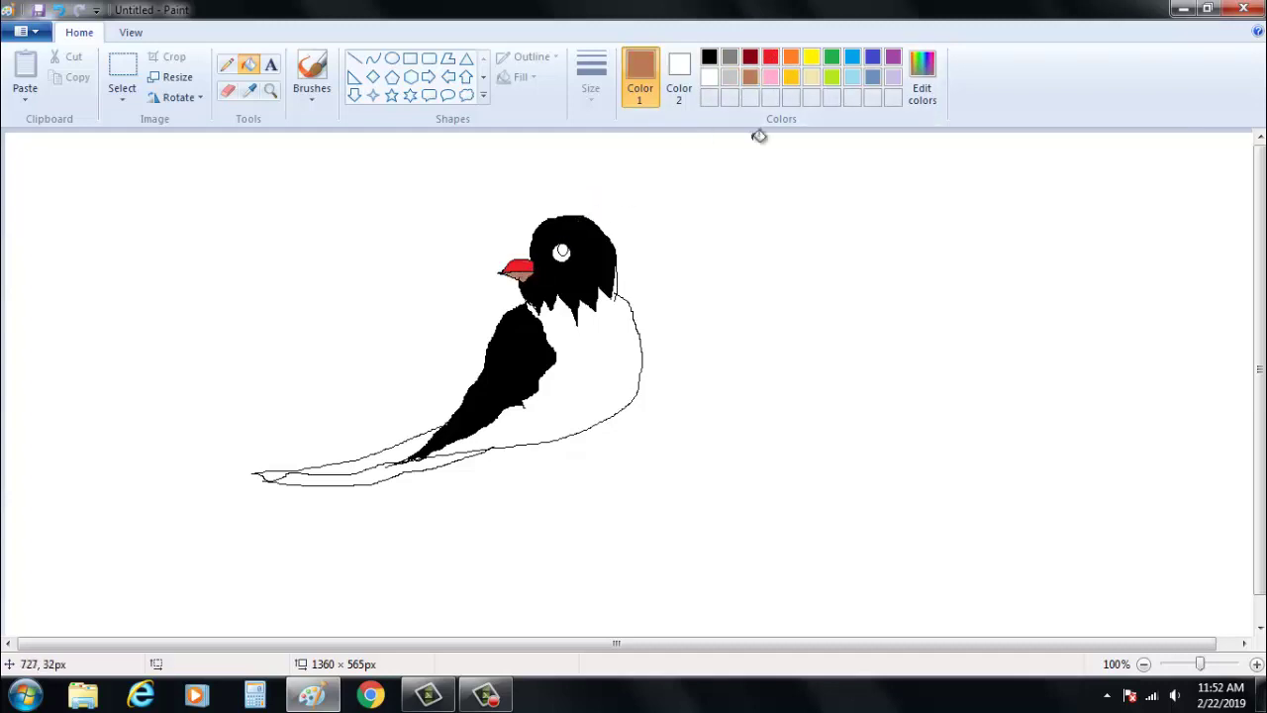
- Fill the bird's body and both strips of the tail with yellow
click(811, 56)
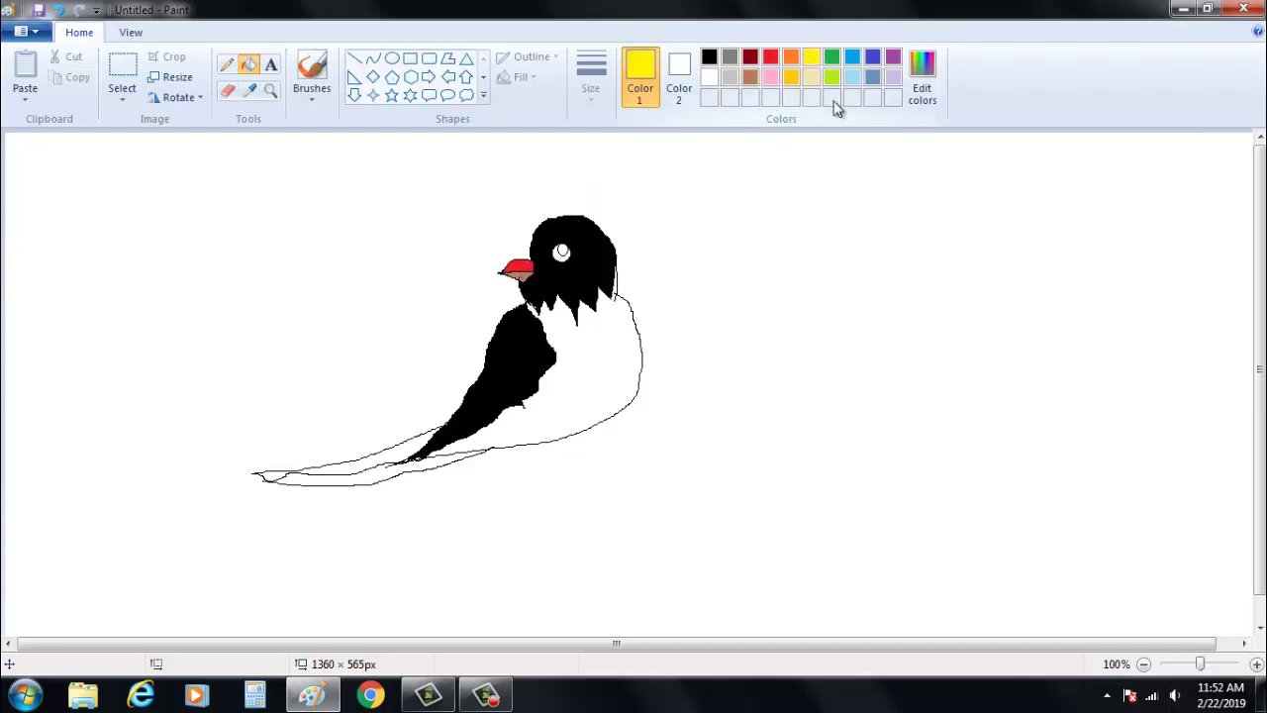
click(913, 99)
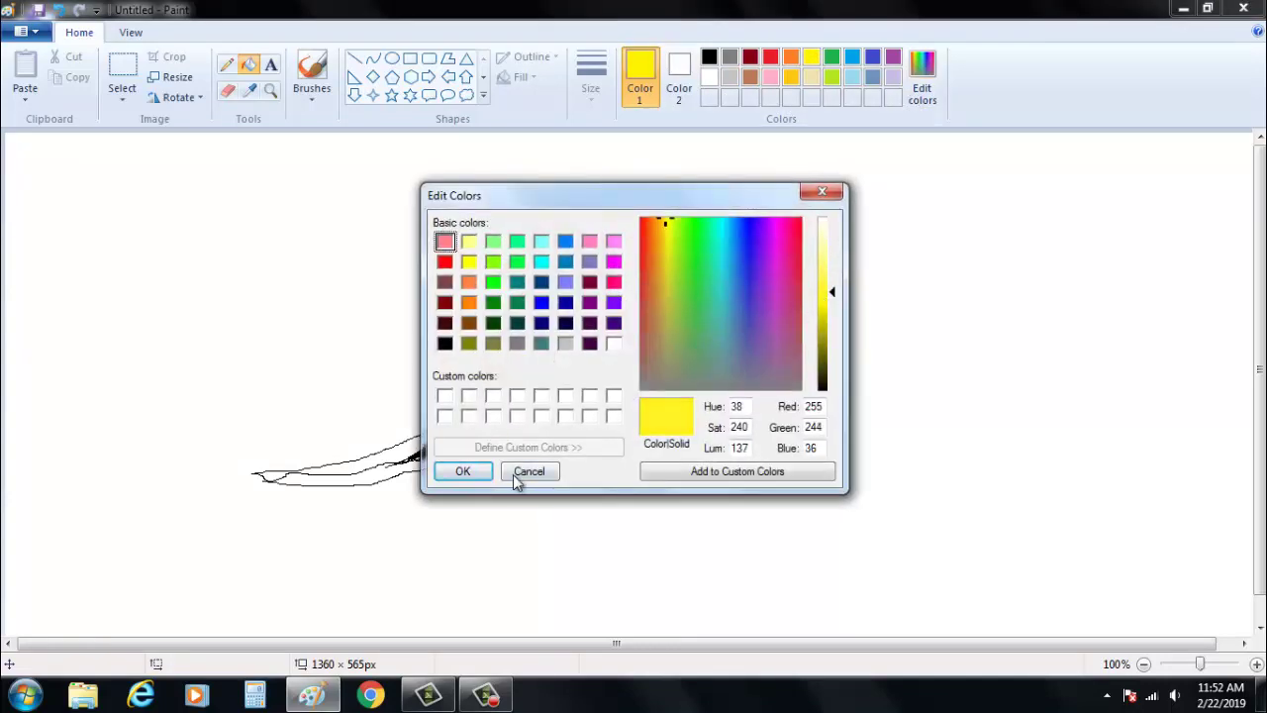
click(473, 471)
click(593, 357)
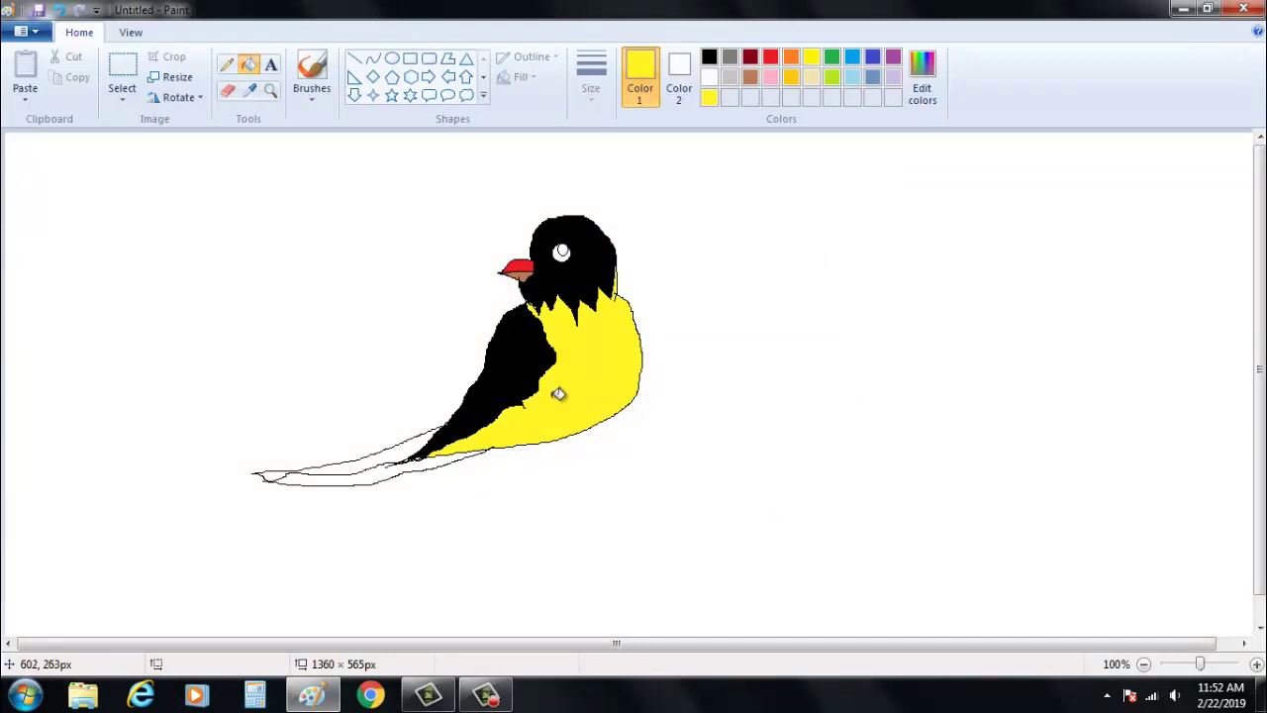
click(380, 473)
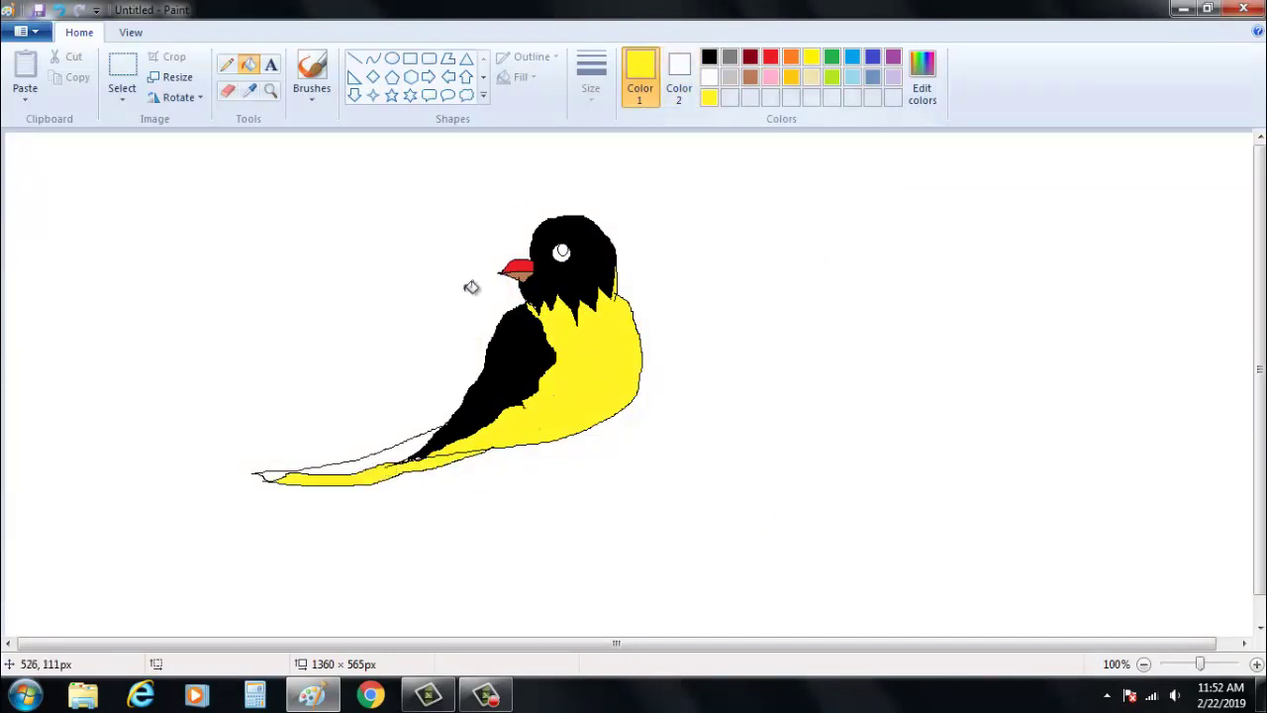
click(382, 459)
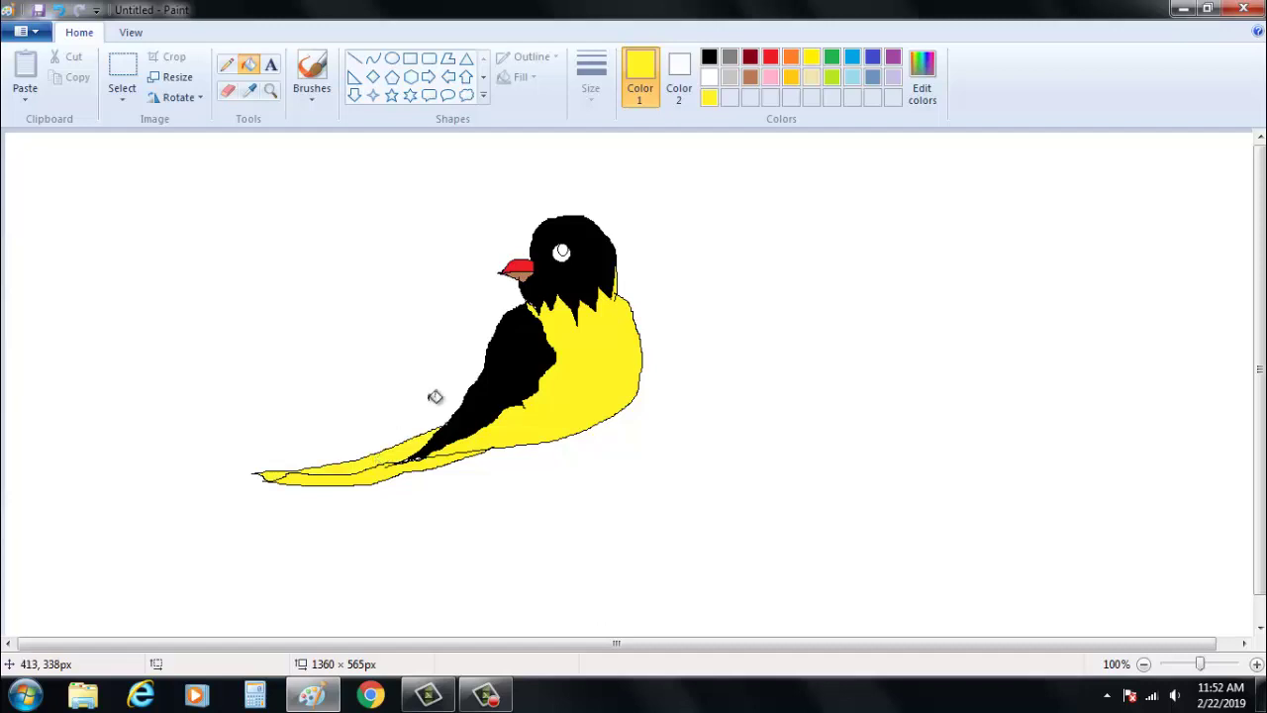
- Try a black fill on the tail's lower strip, undo it, and fill the eye's pupil with black
click(708, 60)
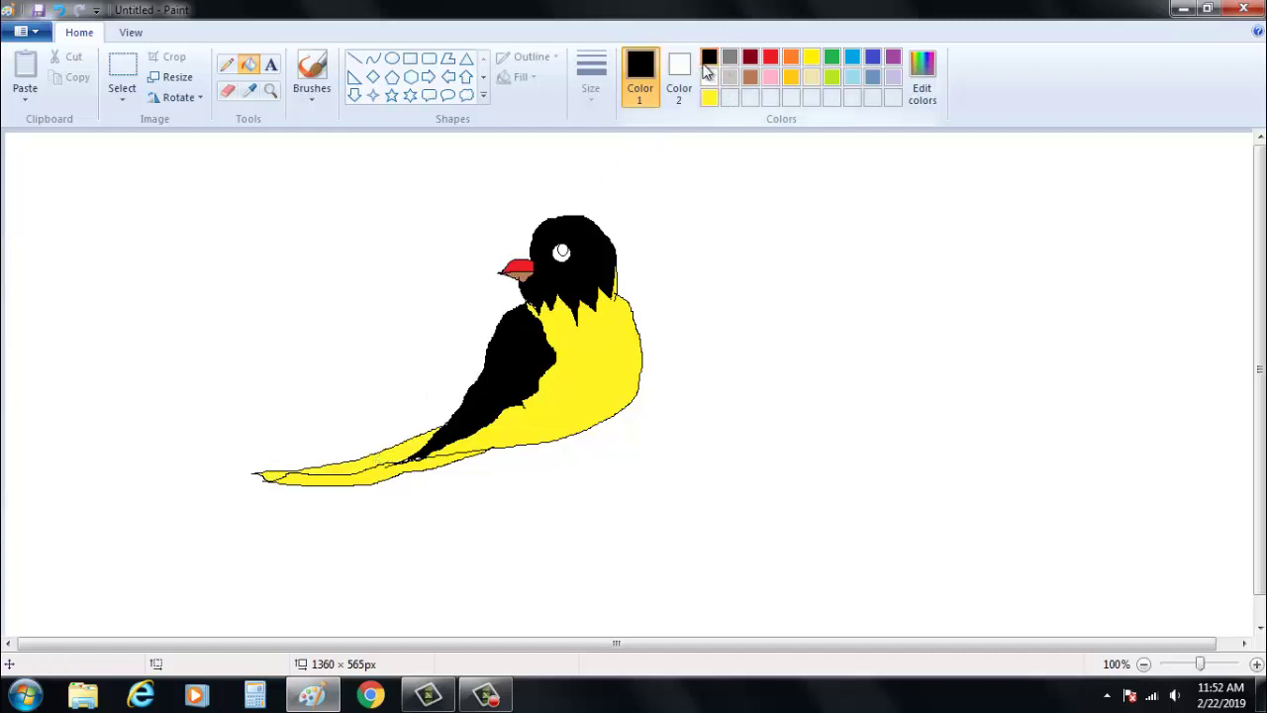
click(369, 472)
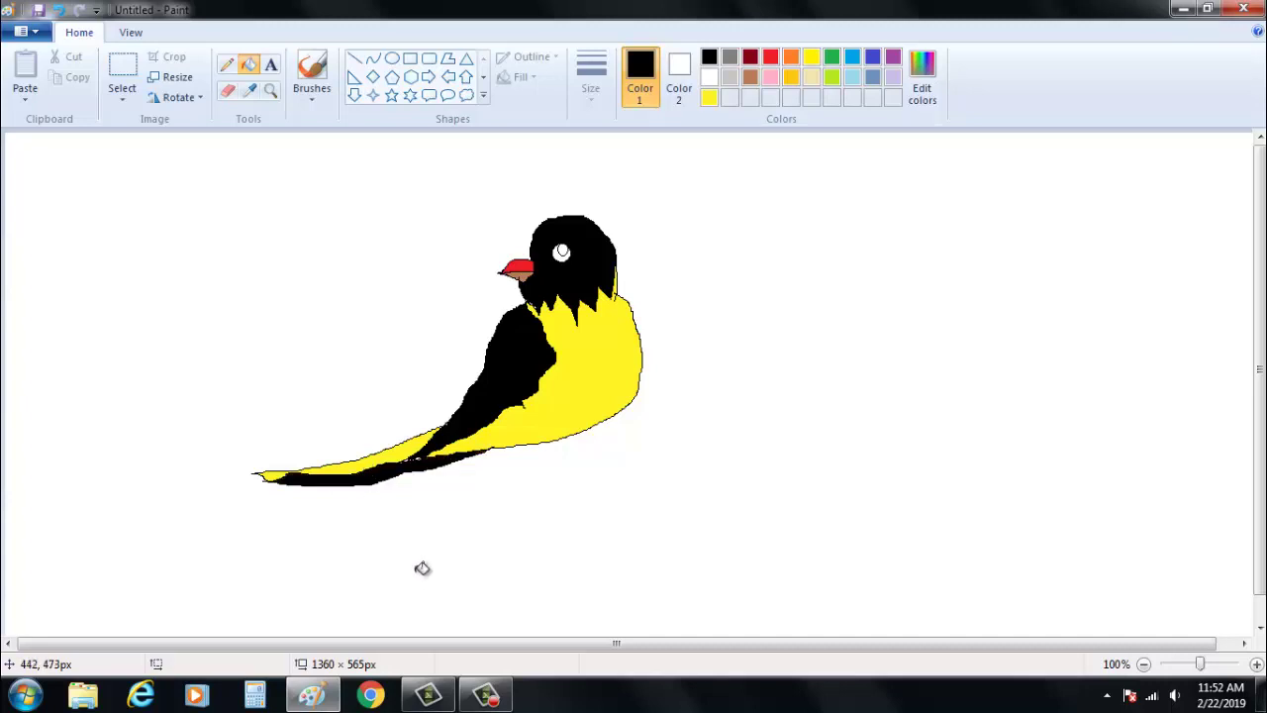
key(ctrl+z)
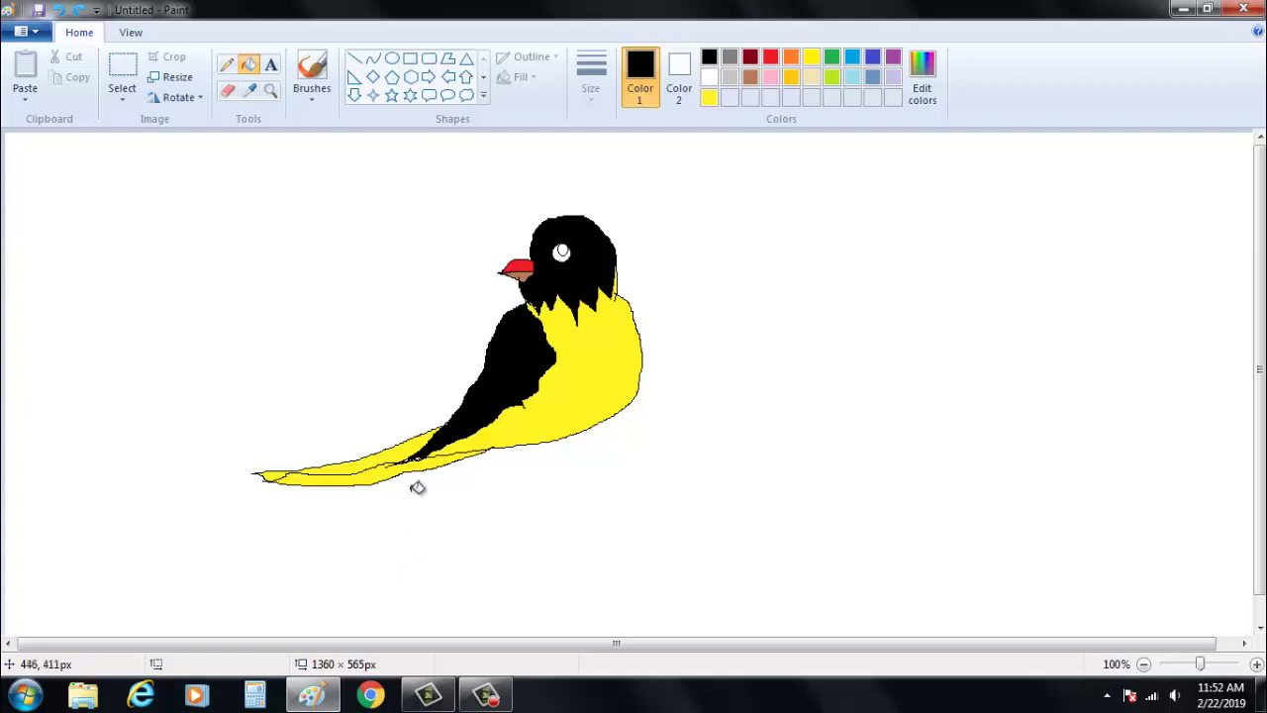
click(561, 252)
- Draw a small clawed foot in black with the Pencil under the front of the bird's belly
click(750, 78)
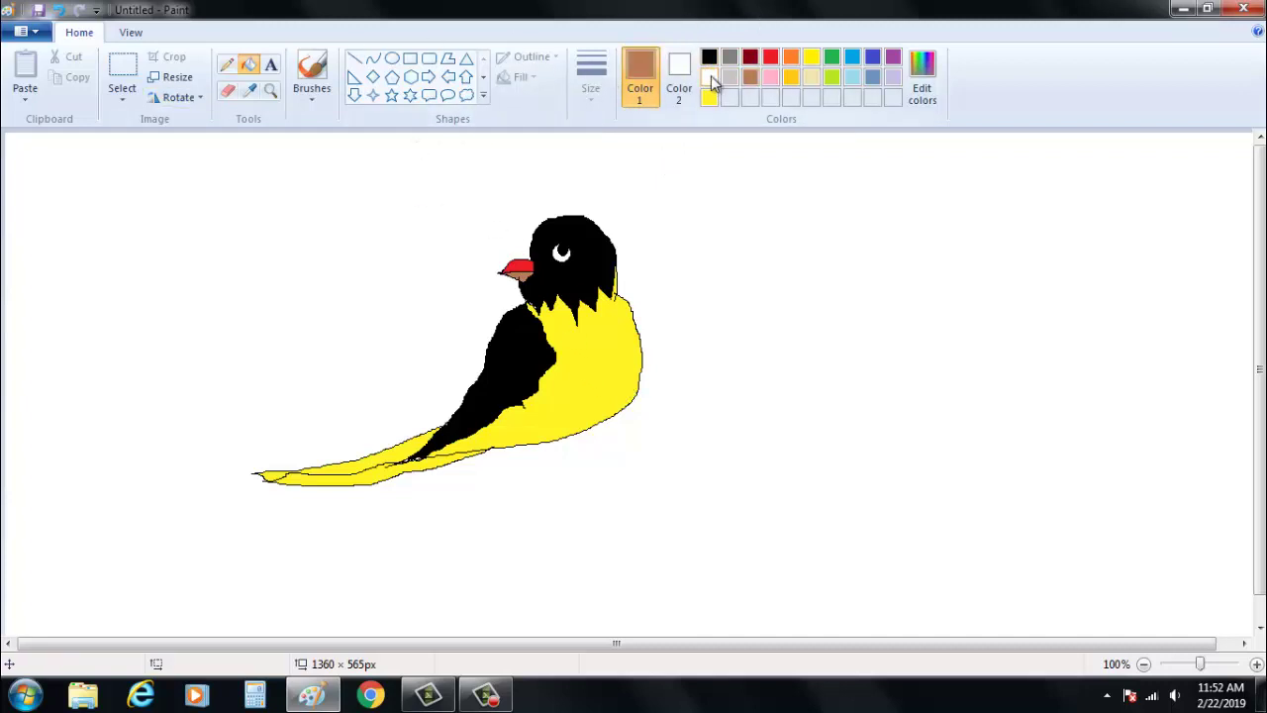
click(709, 57)
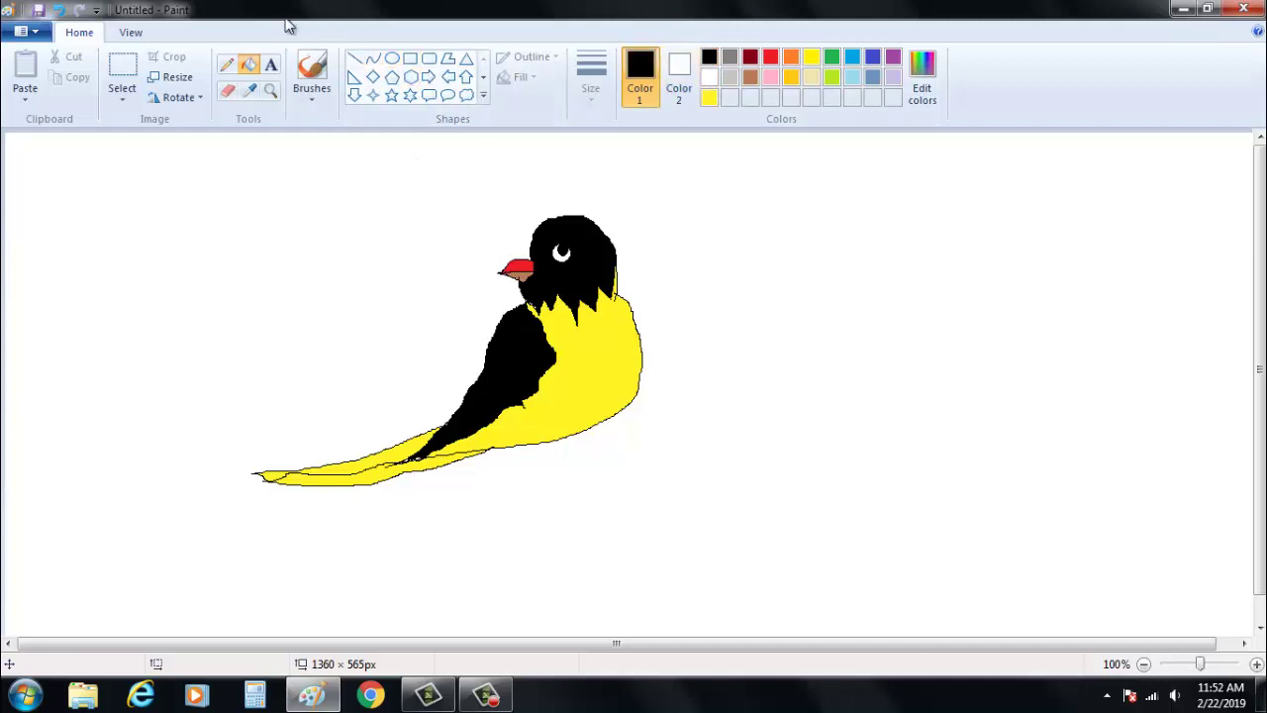
click(227, 64)
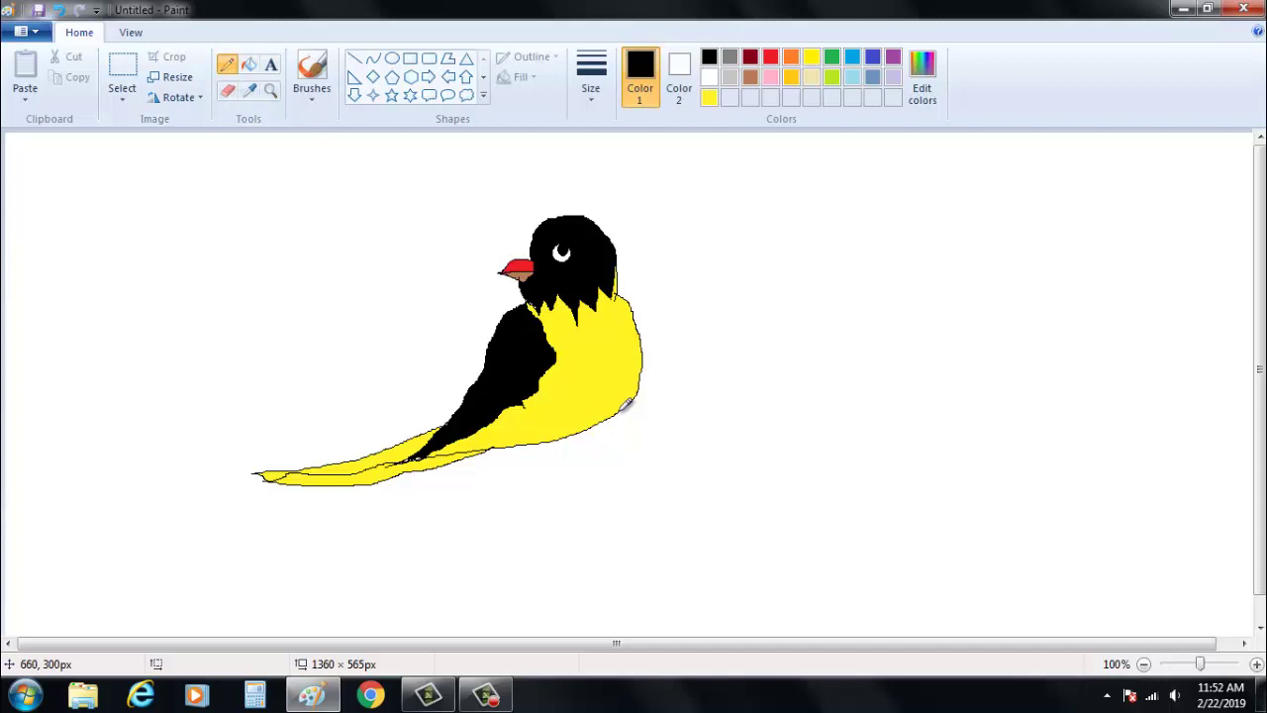
drag(630, 409, 649, 420)
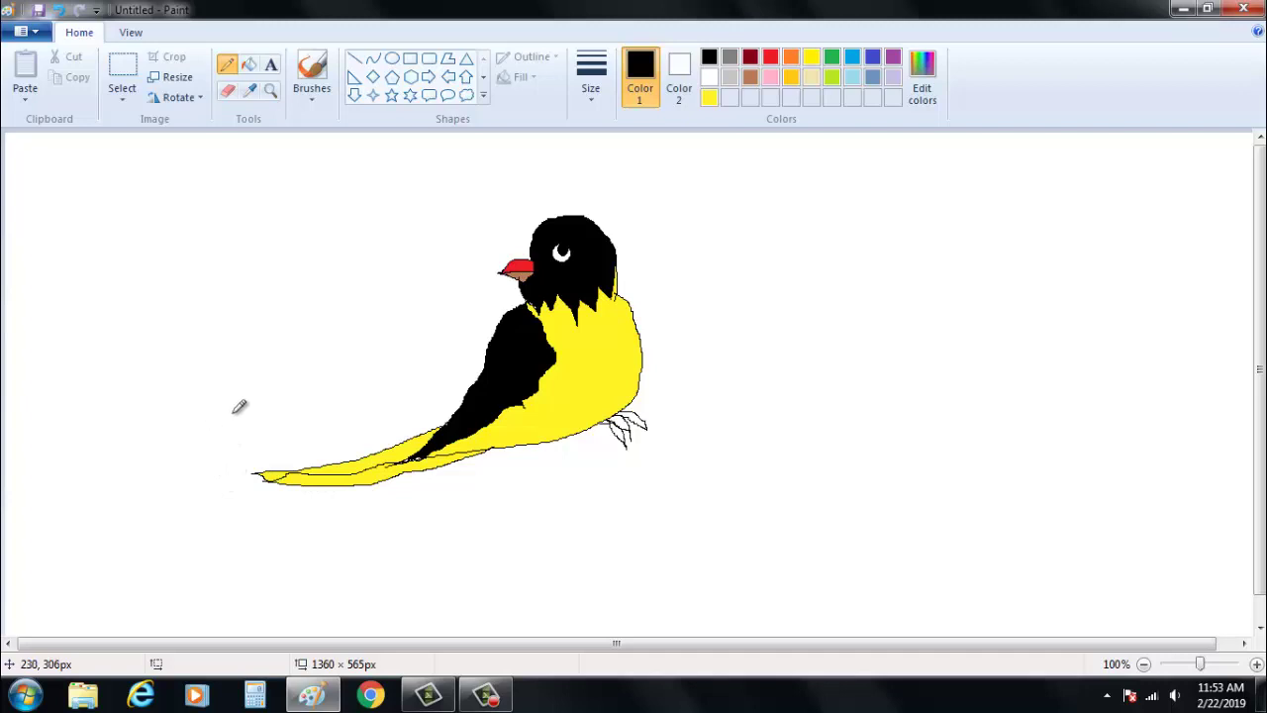
- Draw the upper and lower edges of a long branch running behind the tail and beneath the bird's foot
mouse_move(223, 403)
mouse_down()
mouse_move(308, 432)
mouse_move(434, 444)
mouse_move(439, 463)
mouse_move(587, 438)
mouse_up()
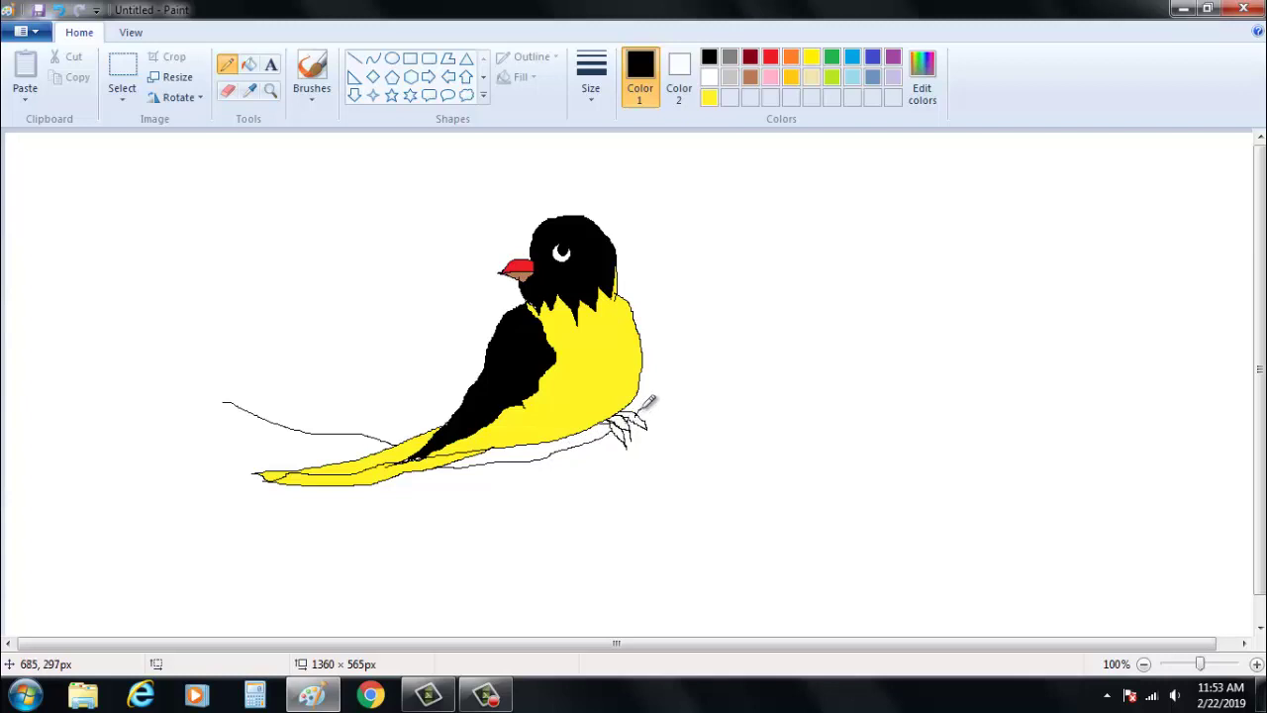
mouse_move(645, 404)
mouse_down()
mouse_move(705, 375)
mouse_move(810, 355)
mouse_up()
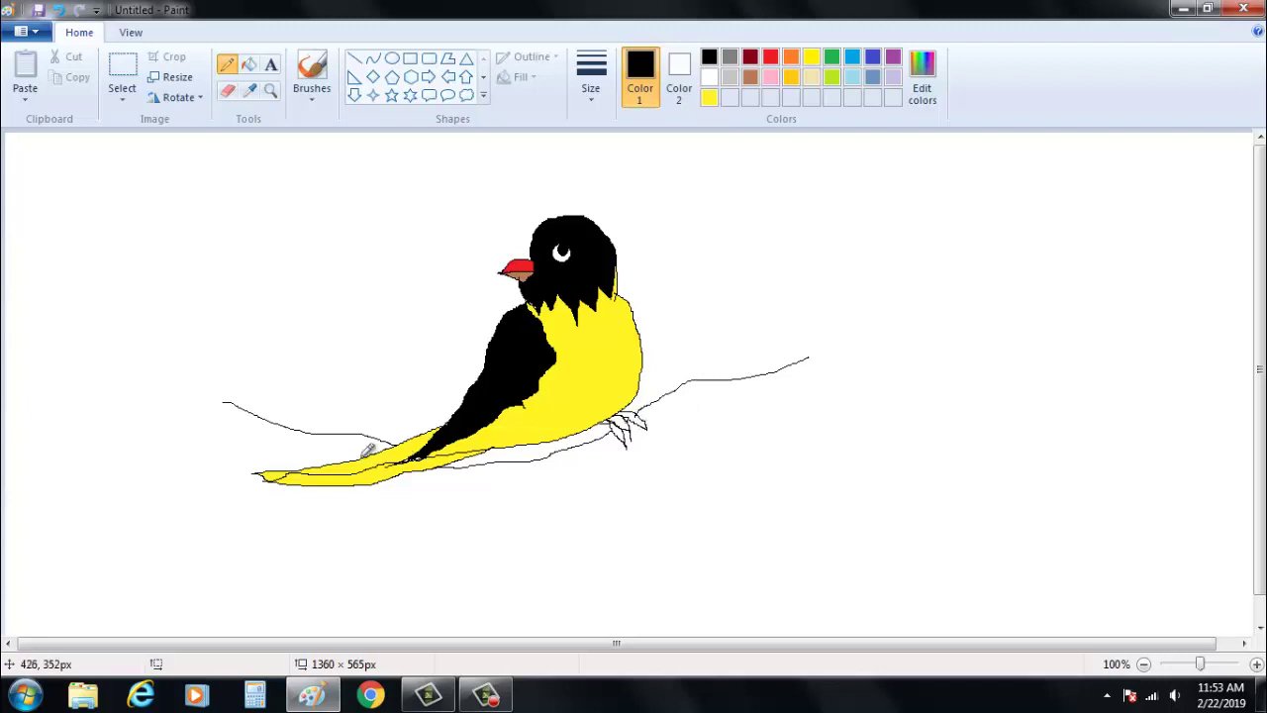
mouse_move(203, 436)
mouse_down()
mouse_move(475, 480)
mouse_move(646, 439)
mouse_move(693, 404)
mouse_move(984, 402)
mouse_up()
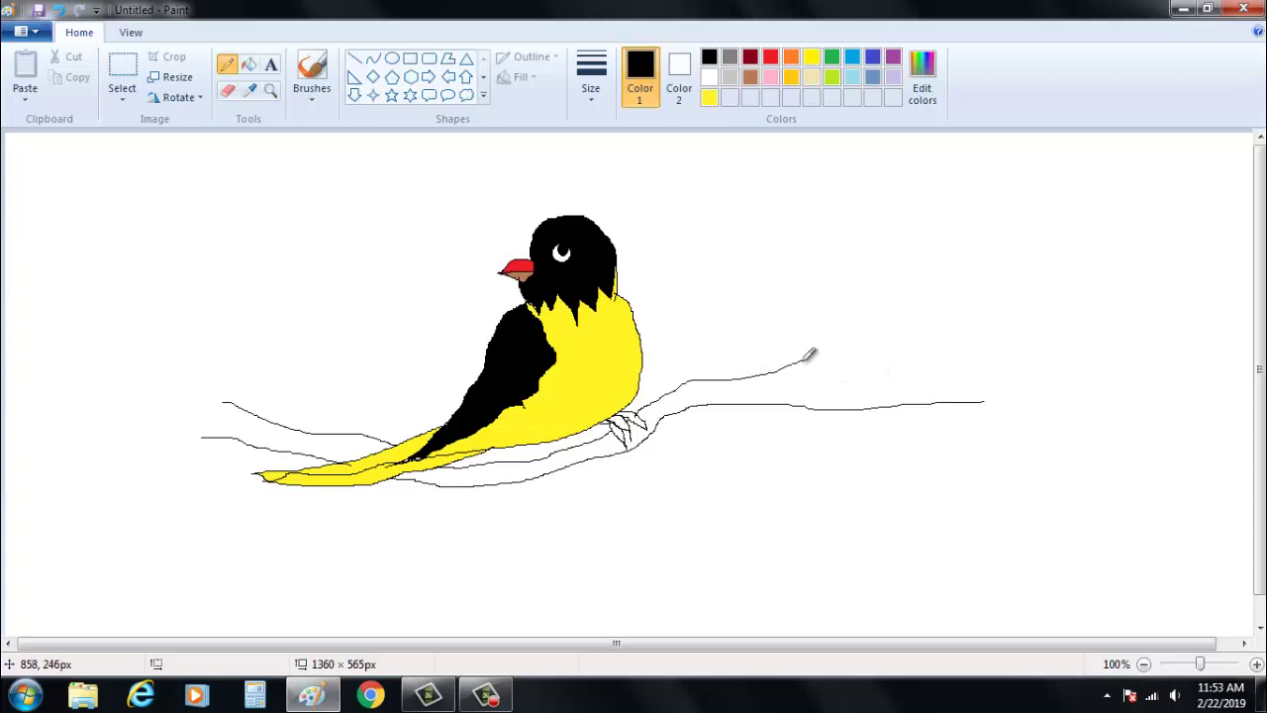
- Fork the branch beyond the bird's breast into a rising and a level limb, each ending in two short twigs
mouse_move(821, 345)
mouse_down()
mouse_move(907, 271)
mouse_move(798, 388)
mouse_move(947, 380)
mouse_move(998, 396)
mouse_up()
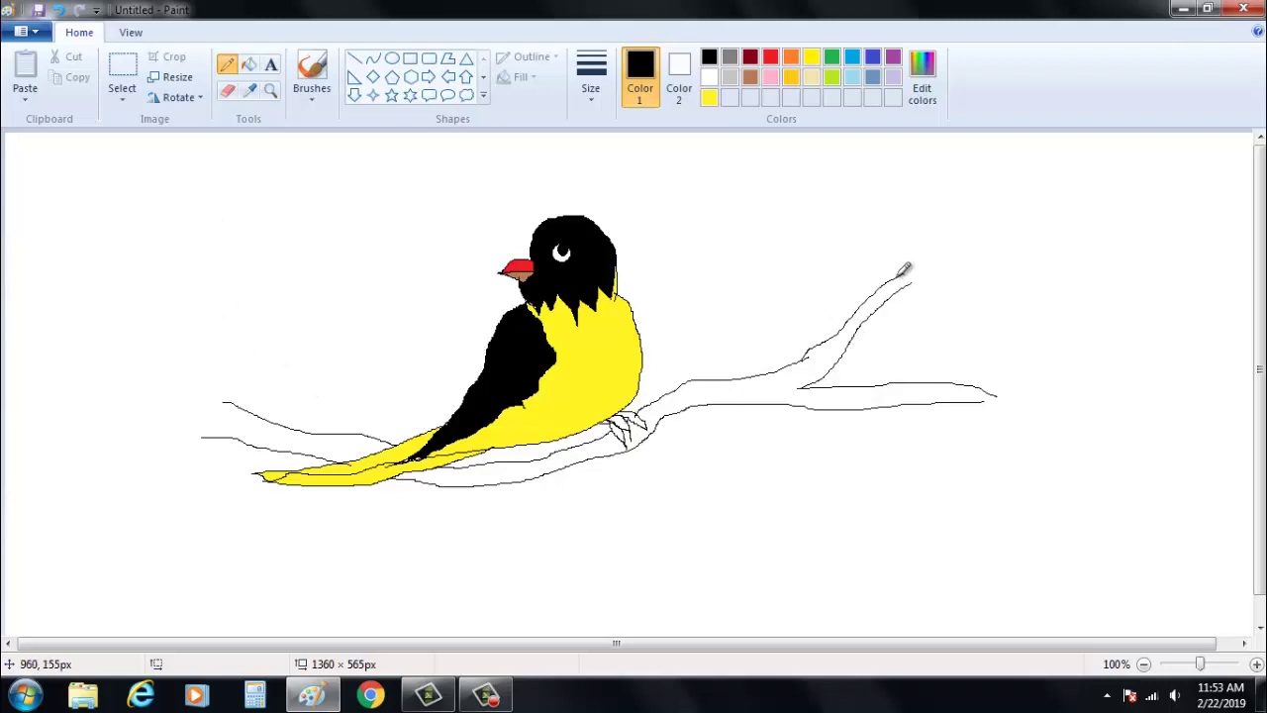
mouse_move(901, 274)
mouse_down()
mouse_move(918, 214)
mouse_move(911, 266)
mouse_move(939, 246)
mouse_move(987, 247)
mouse_move(925, 266)
mouse_up()
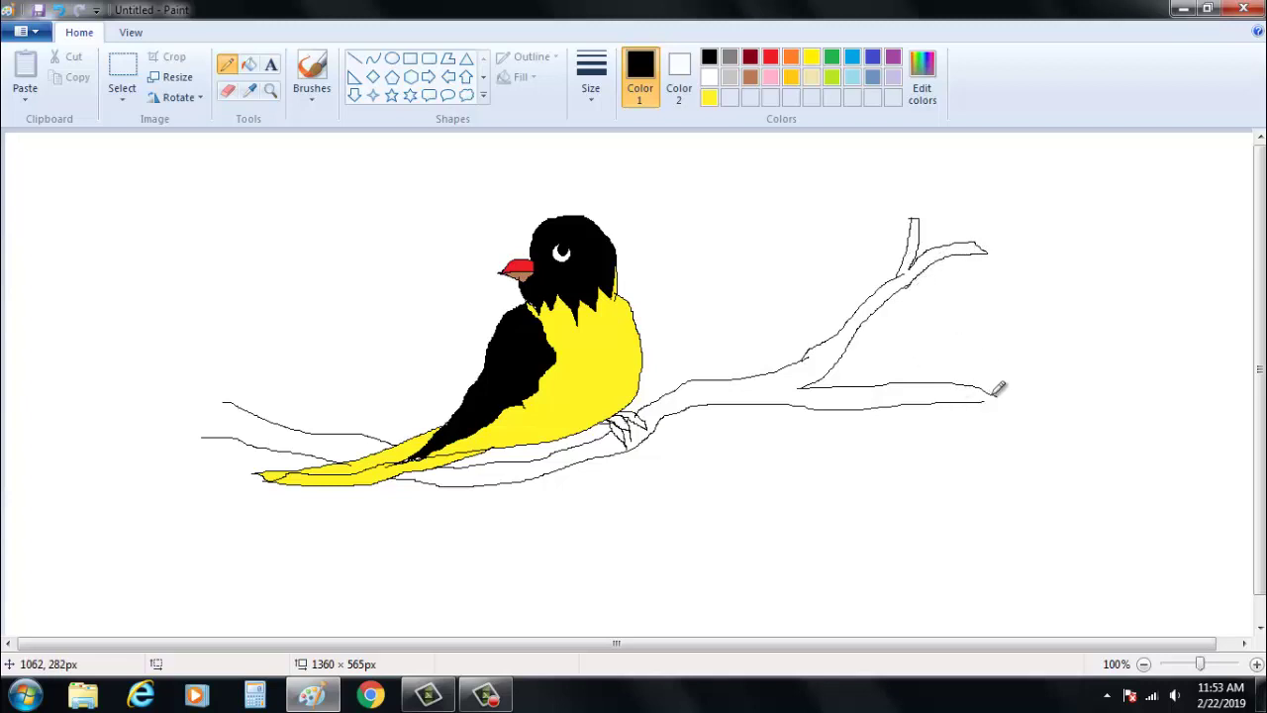
mouse_move(991, 392)
mouse_down()
mouse_move(1073, 402)
mouse_move(1011, 407)
mouse_move(1037, 459)
mouse_move(991, 407)
mouse_move(942, 401)
mouse_up()
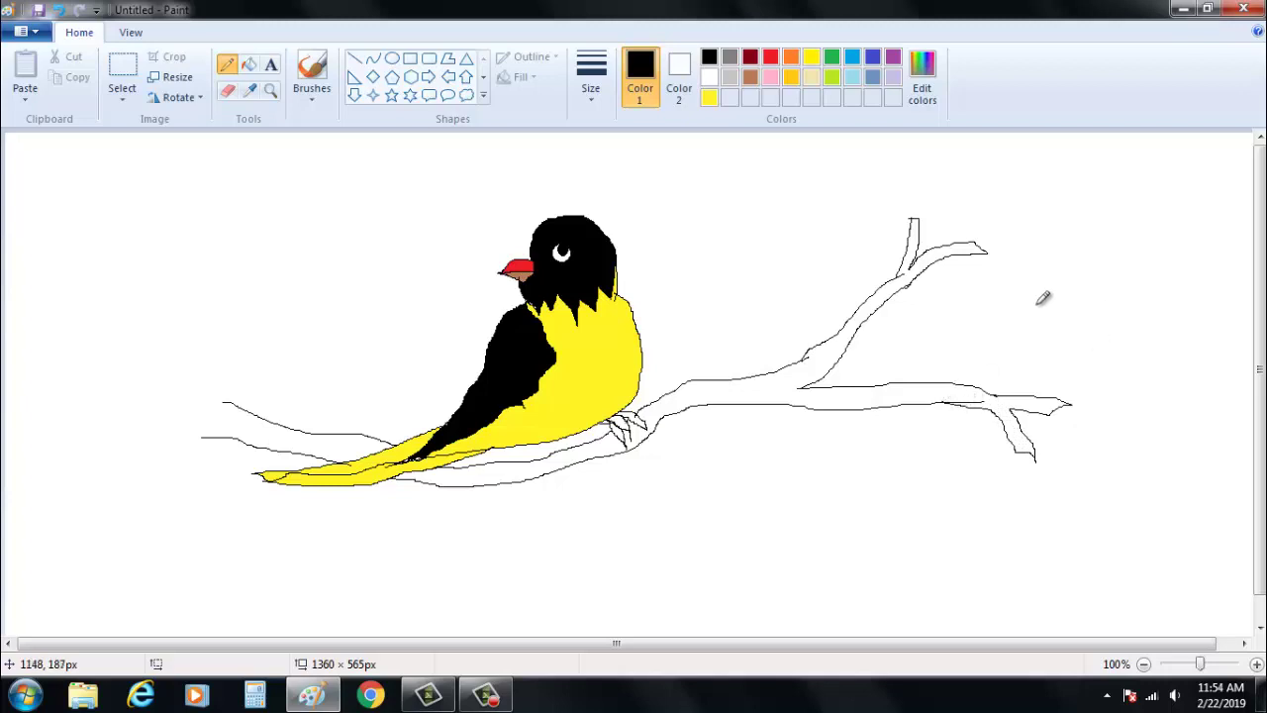
click(228, 90)
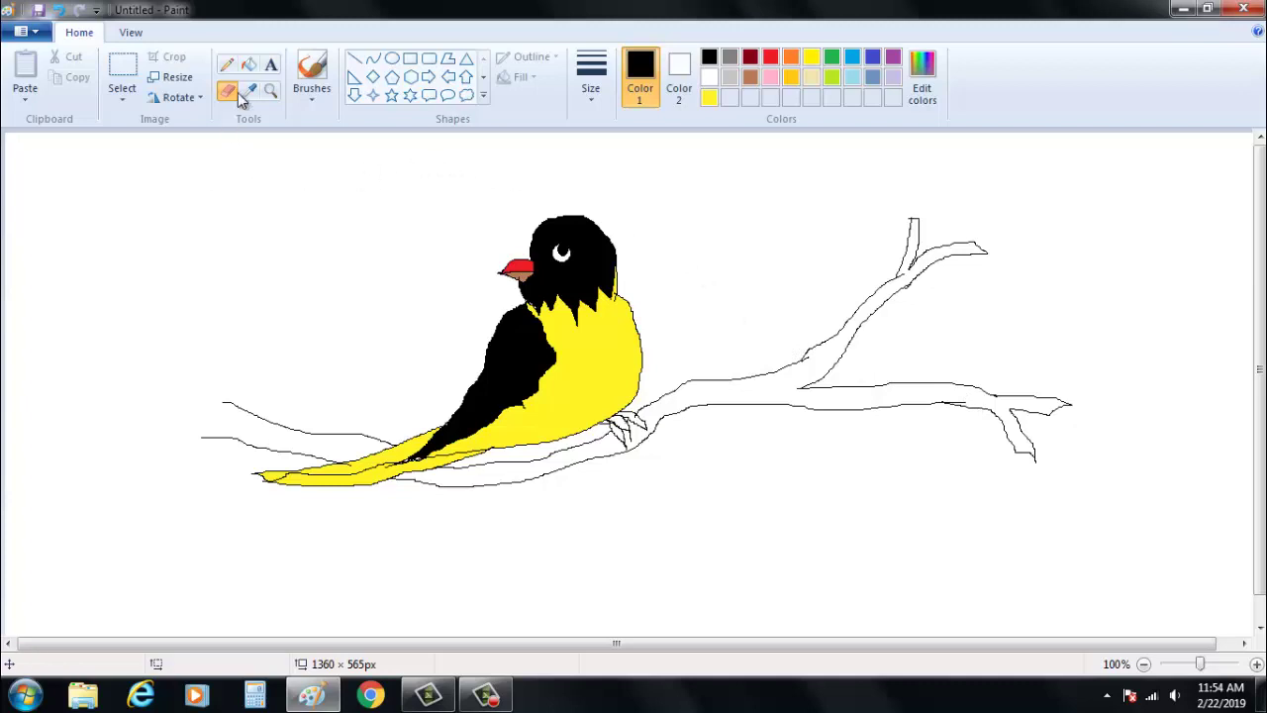
click(227, 65)
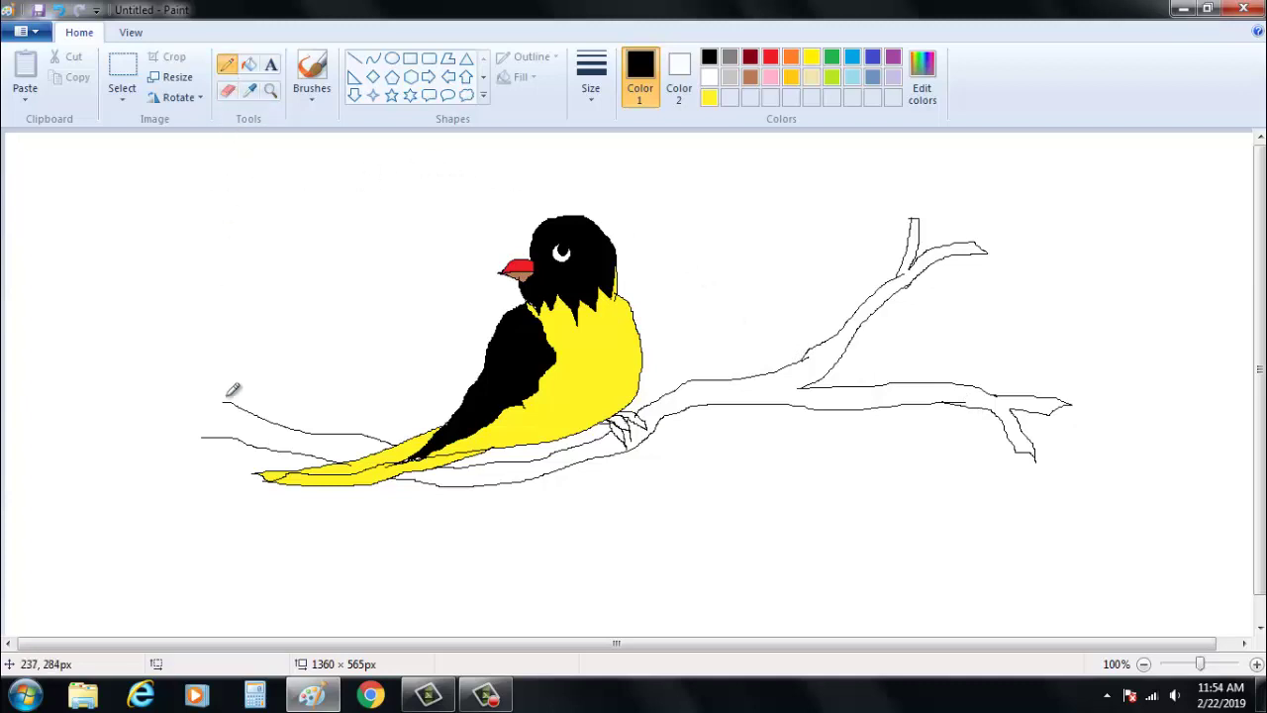
- Draw a rectangular frame around the bird and branch, adjusting its position and size to about 1042 × 508 px
click(410, 61)
drag(142, 140, 1171, 583)
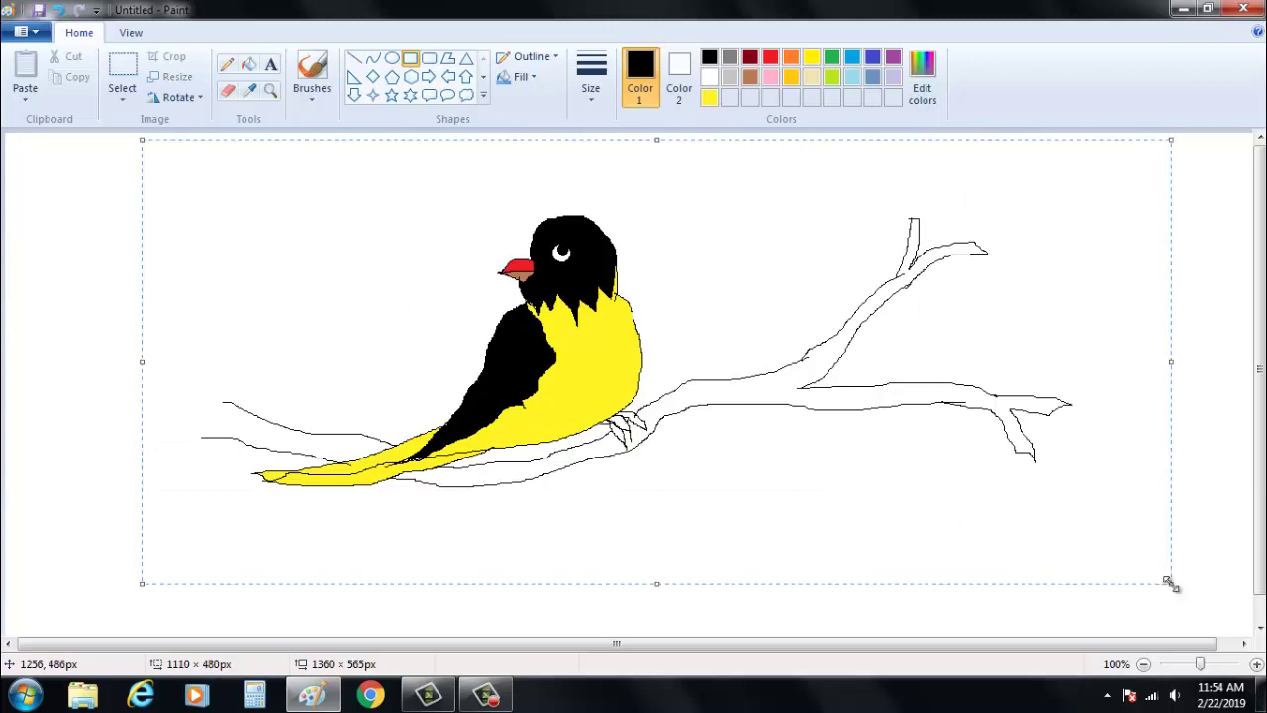
drag(747, 314, 765, 316)
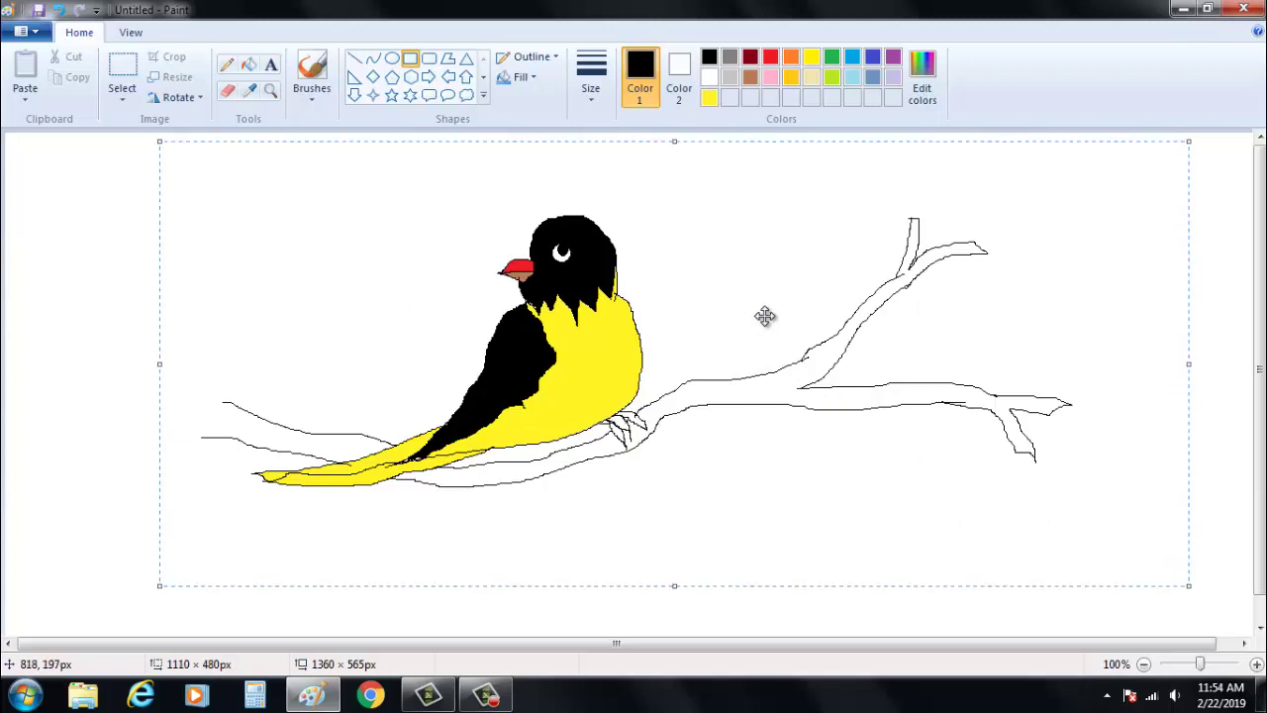
drag(1189, 364, 1166, 370)
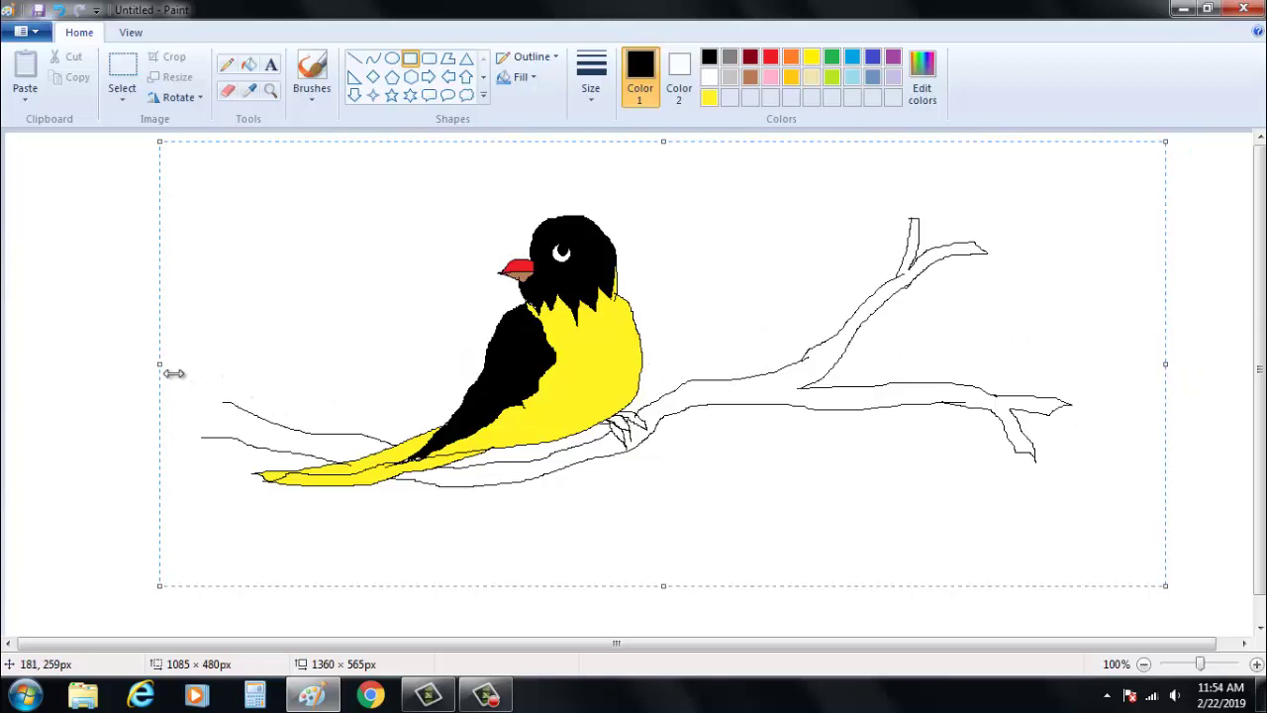
drag(166, 369, 200, 384)
drag(685, 590, 683, 612)
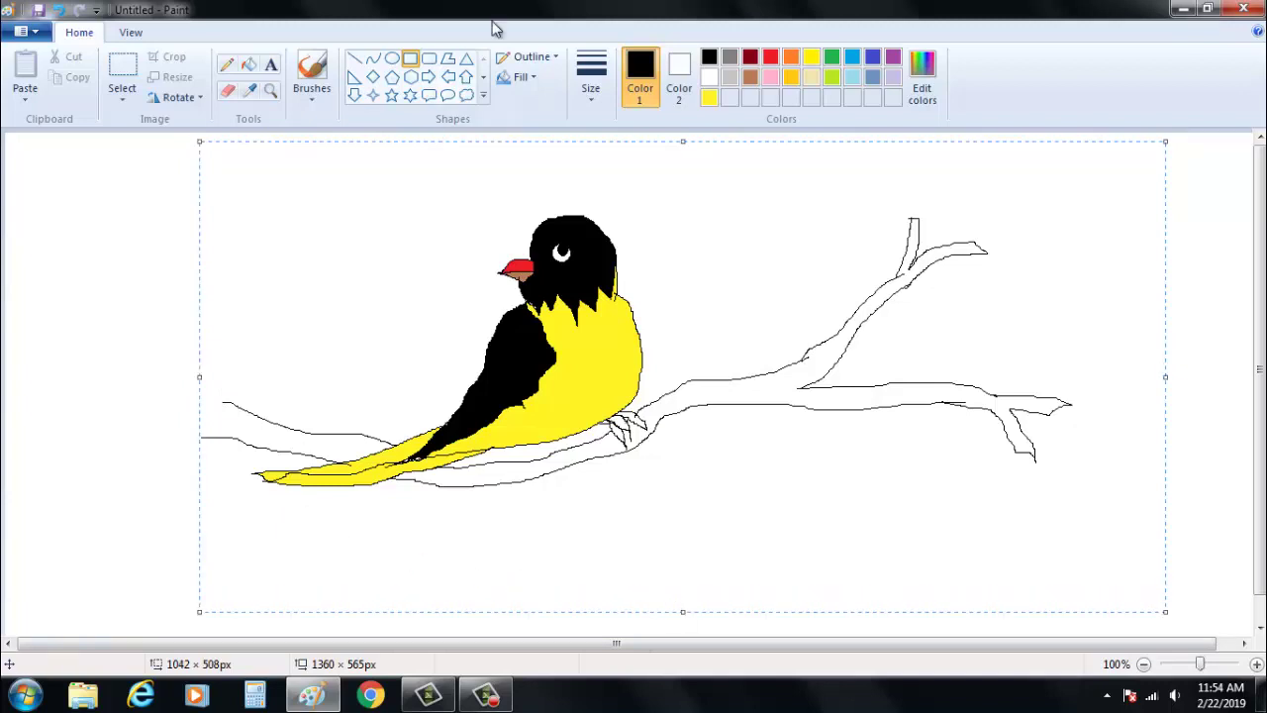
- Set the frame's outline to the second-thinnest line size and finish the shape
click(593, 79)
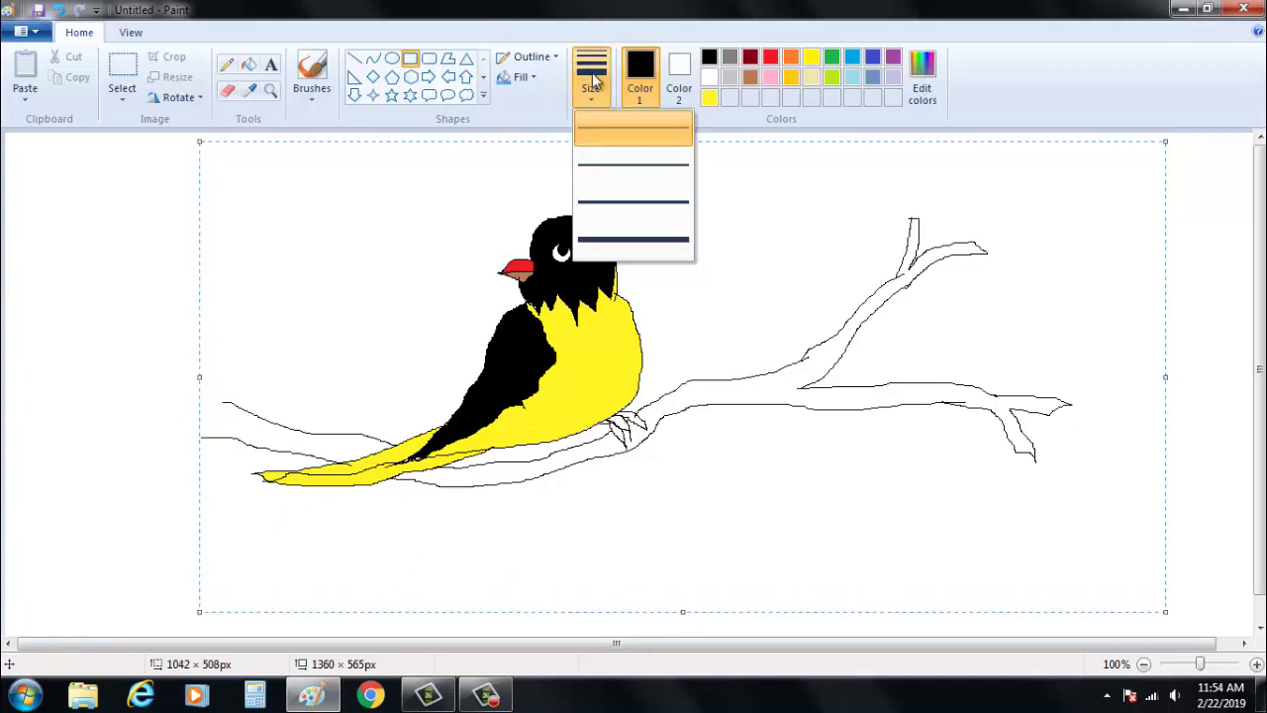
click(594, 170)
click(152, 218)
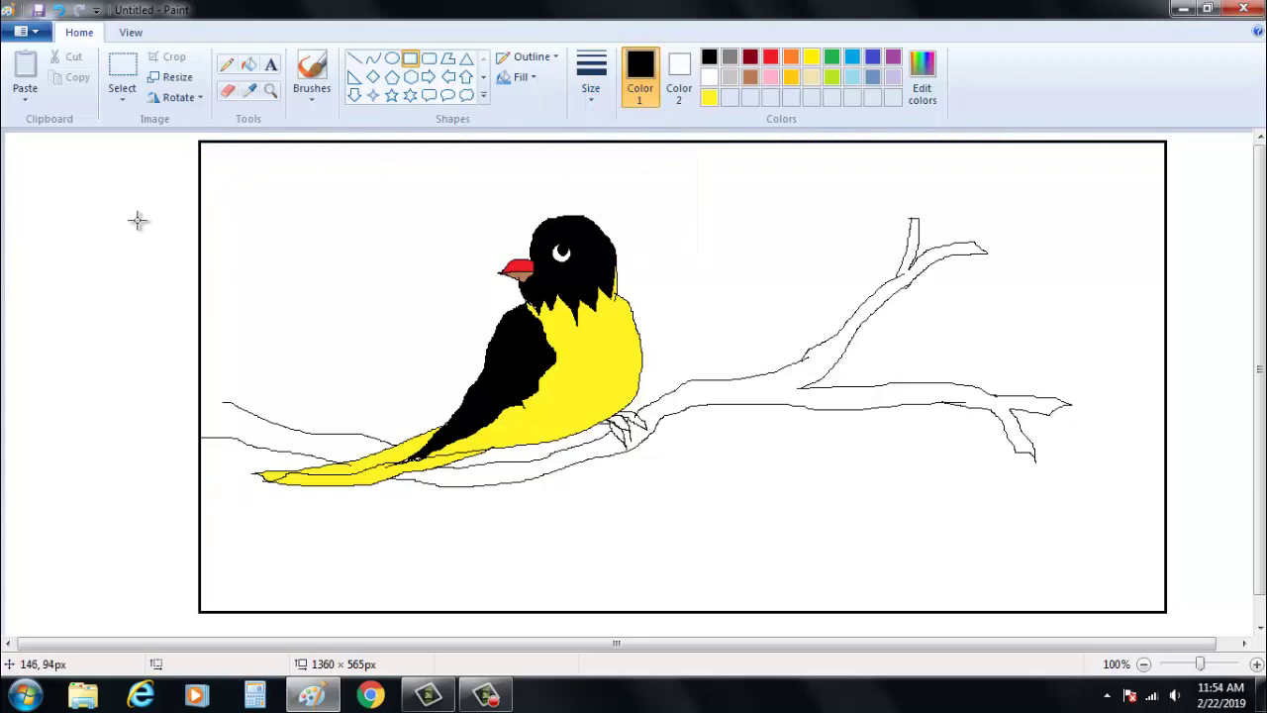
- Extend the branch edges behind the tail to the frame with the Pencil and draw a second clawed foot beside the first
click(227, 65)
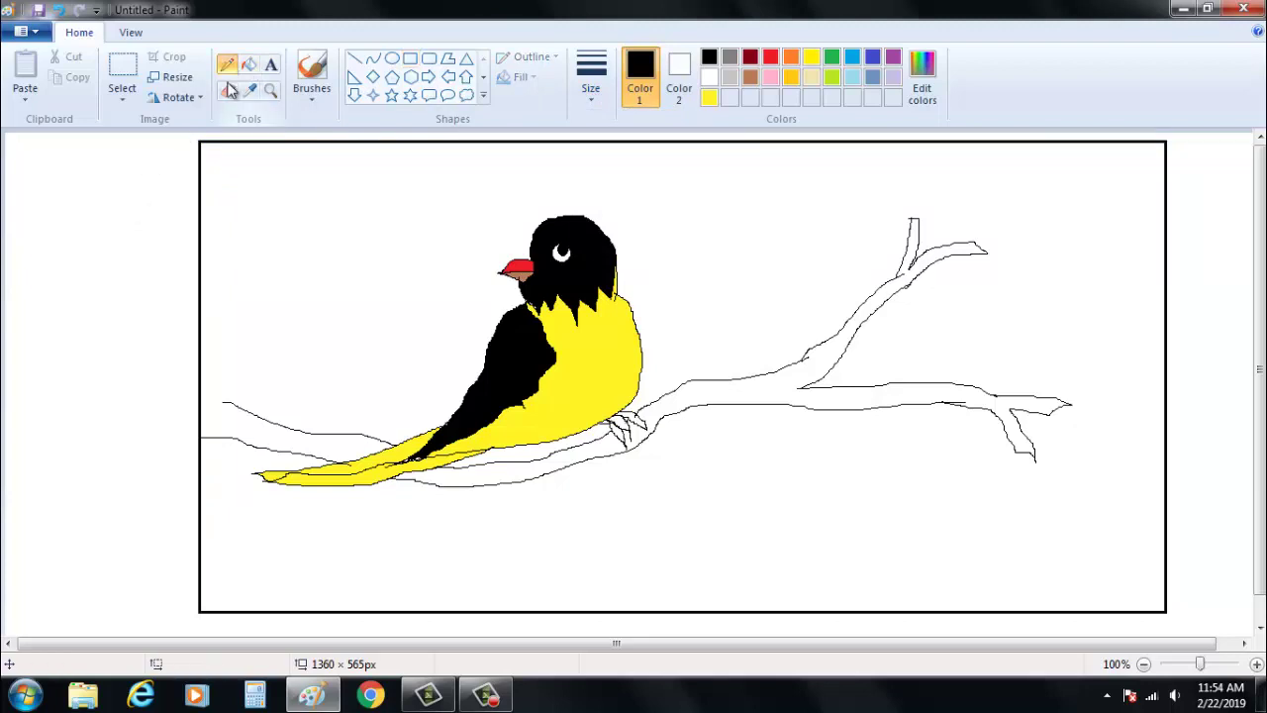
drag(234, 397, 211, 382)
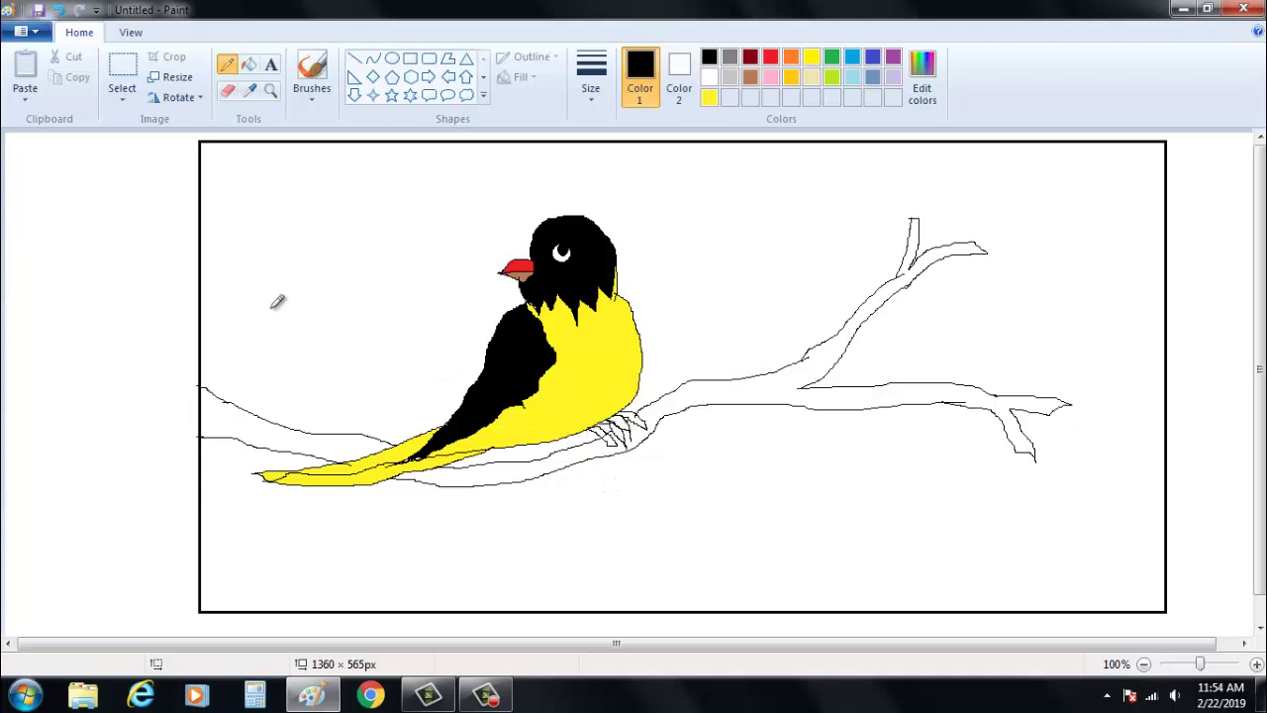
- Fill the toes of both of the bird's feet with the palette's brown
click(247, 63)
click(749, 79)
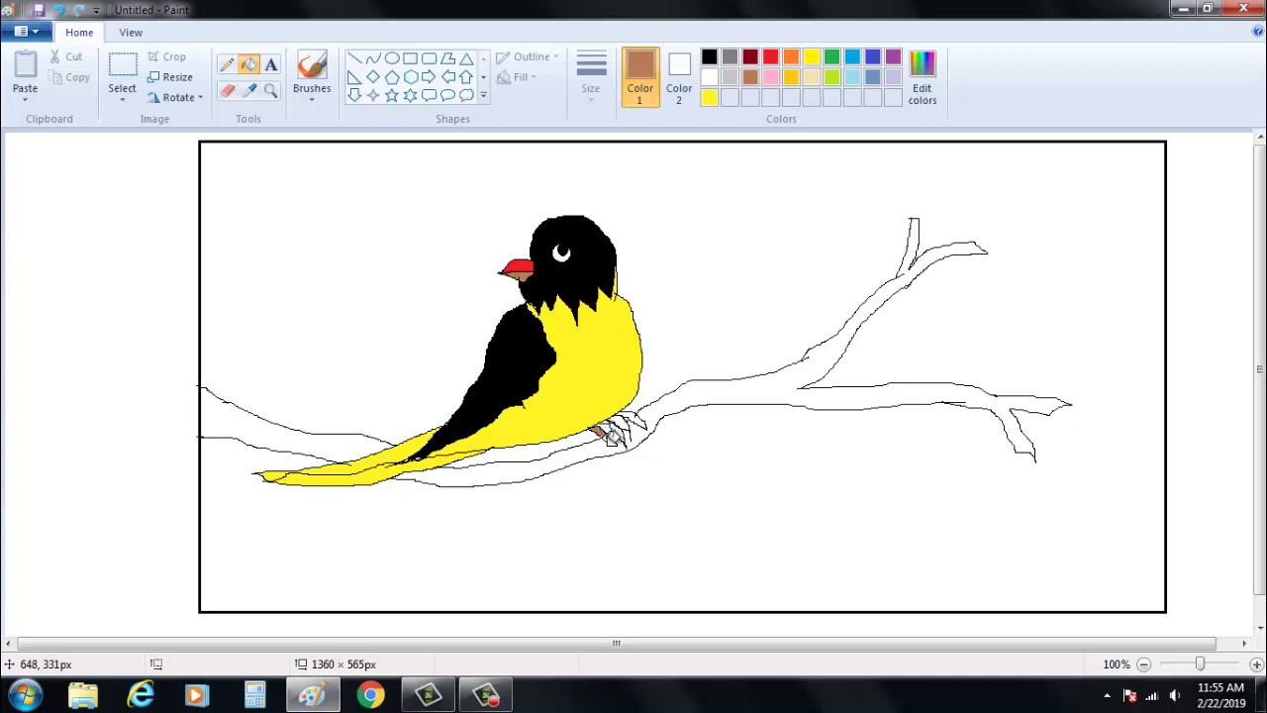
click(609, 440)
click(623, 420)
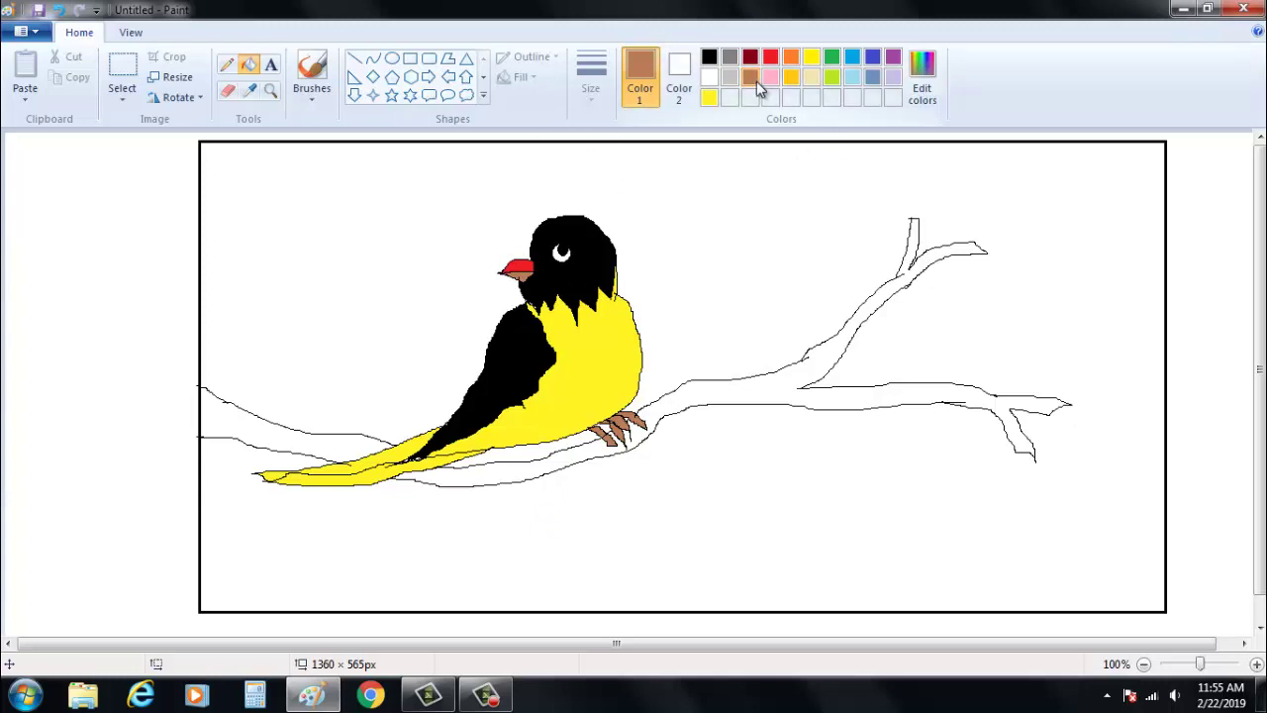
- Try to paint the branch, both forked limbs and their twigs with thick brown brush strokes
click(305, 94)
click(313, 163)
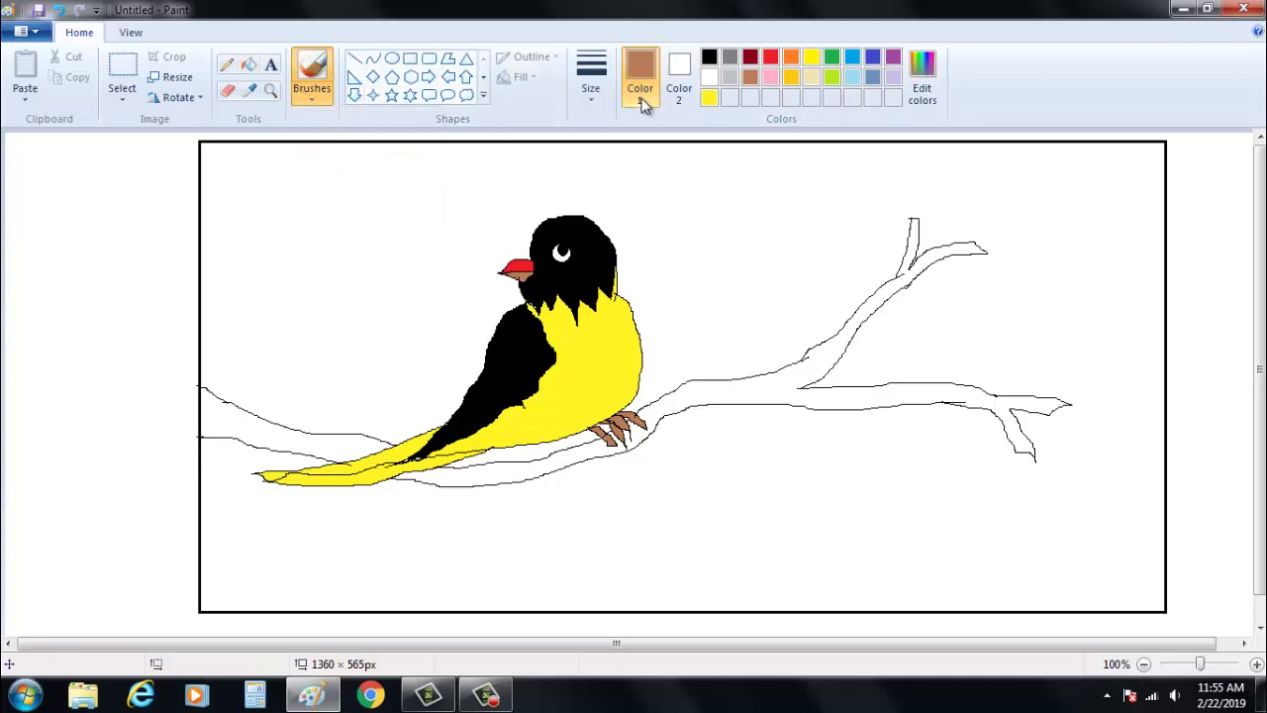
click(609, 87)
click(608, 163)
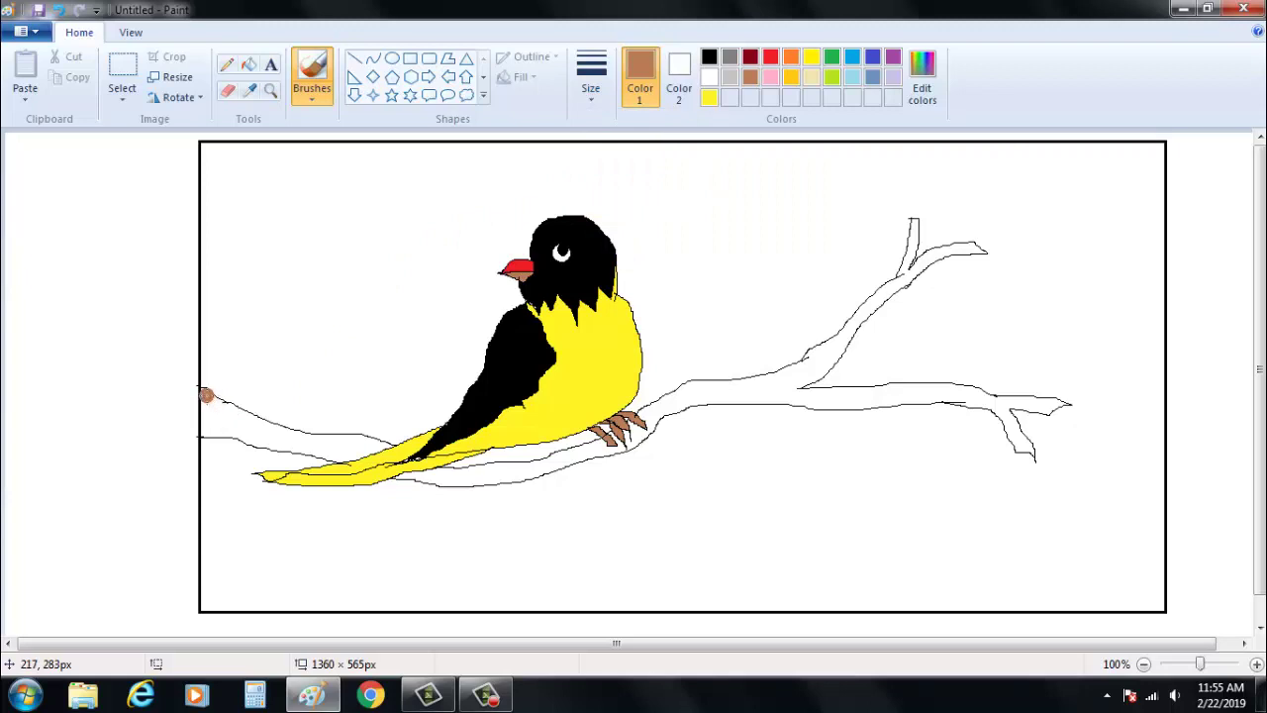
mouse_move(206, 395)
mouse_down()
mouse_move(317, 439)
mouse_move(398, 446)
mouse_move(500, 478)
mouse_move(614, 450)
mouse_move(707, 397)
mouse_move(988, 398)
mouse_move(1030, 446)
mouse_move(1003, 416)
mouse_move(1068, 399)
mouse_up()
click(445, 473)
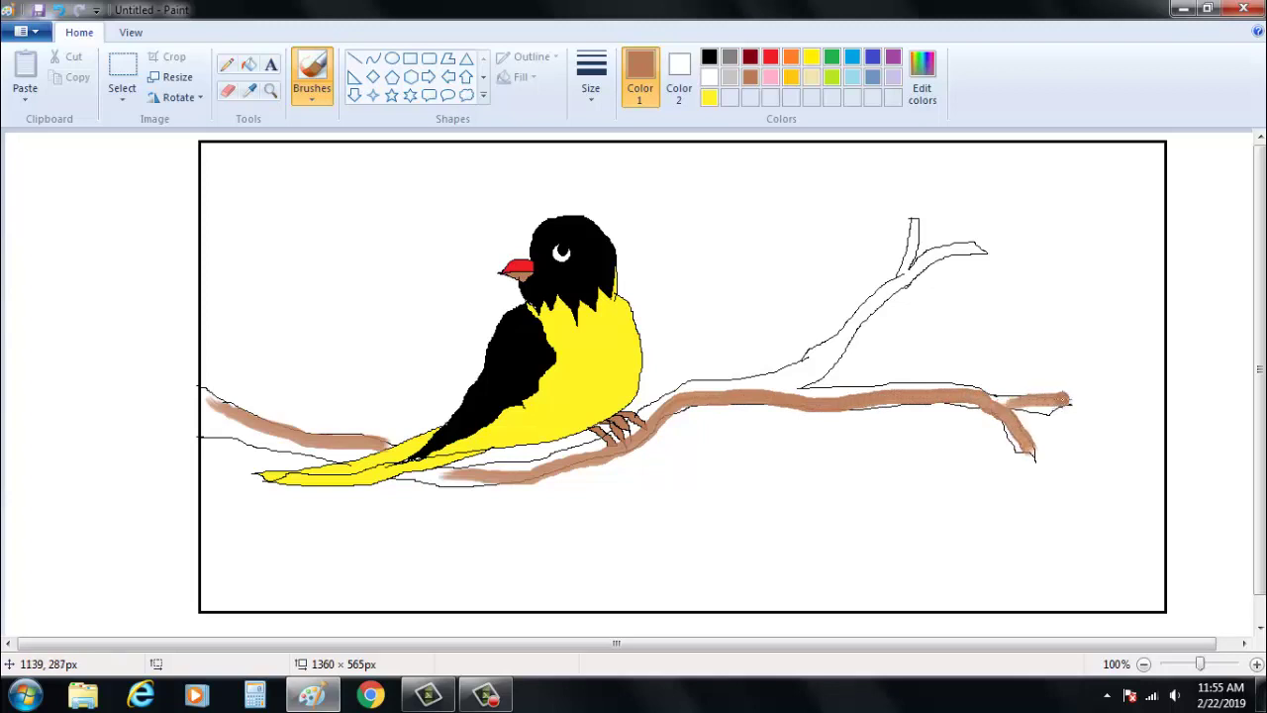
mouse_move(718, 388)
mouse_down()
mouse_move(818, 362)
mouse_move(892, 284)
mouse_move(980, 246)
mouse_up()
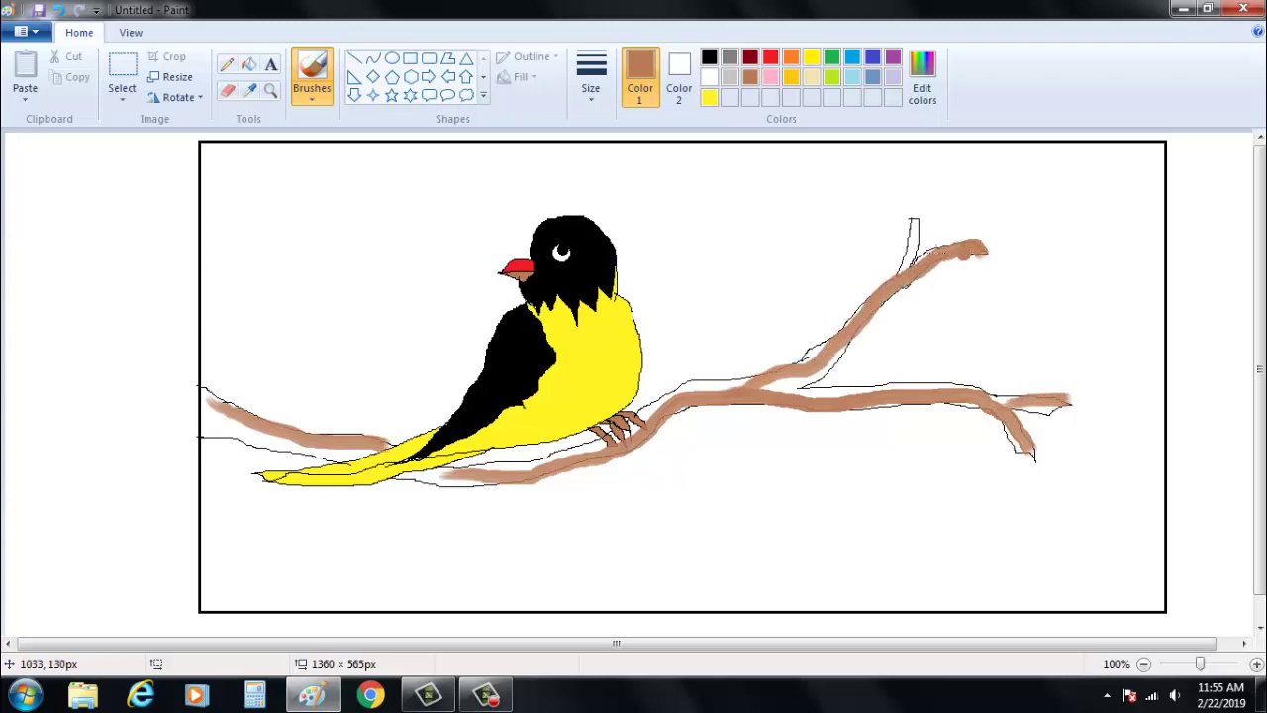
click(916, 224)
drag(913, 217, 912, 260)
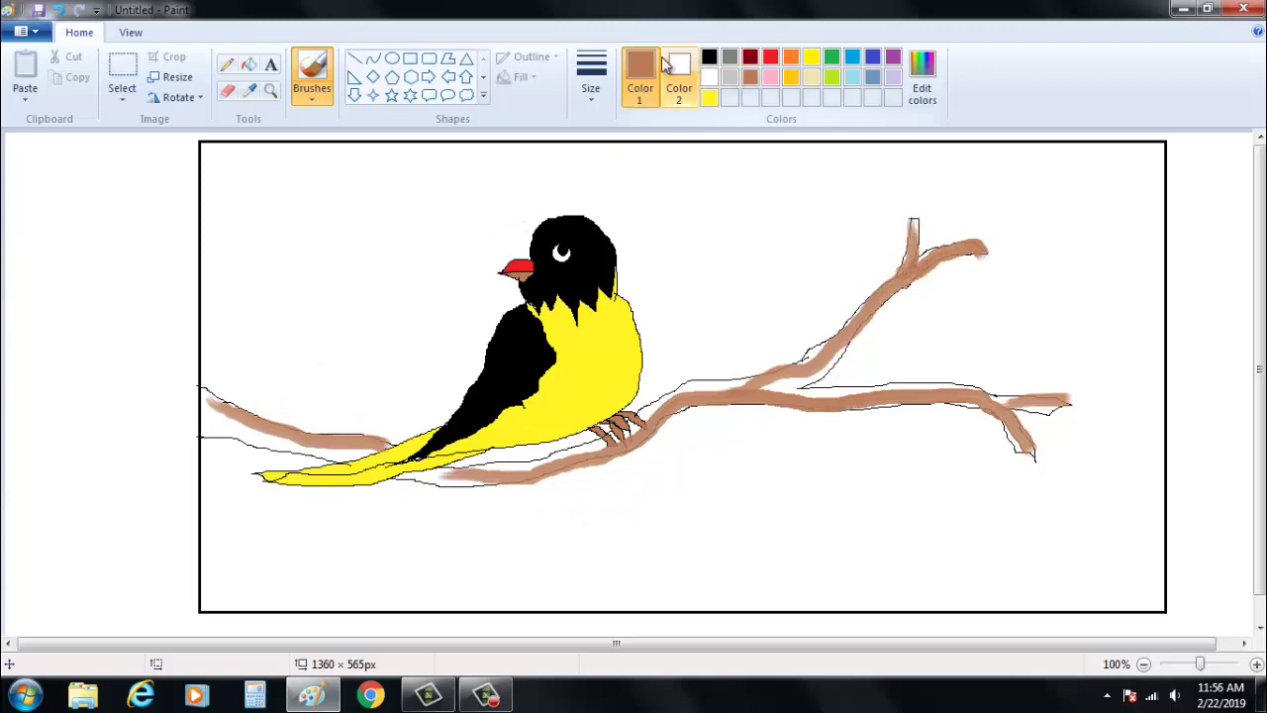
- Try to fill the unpainted gaps along the branch with dark red
click(750, 58)
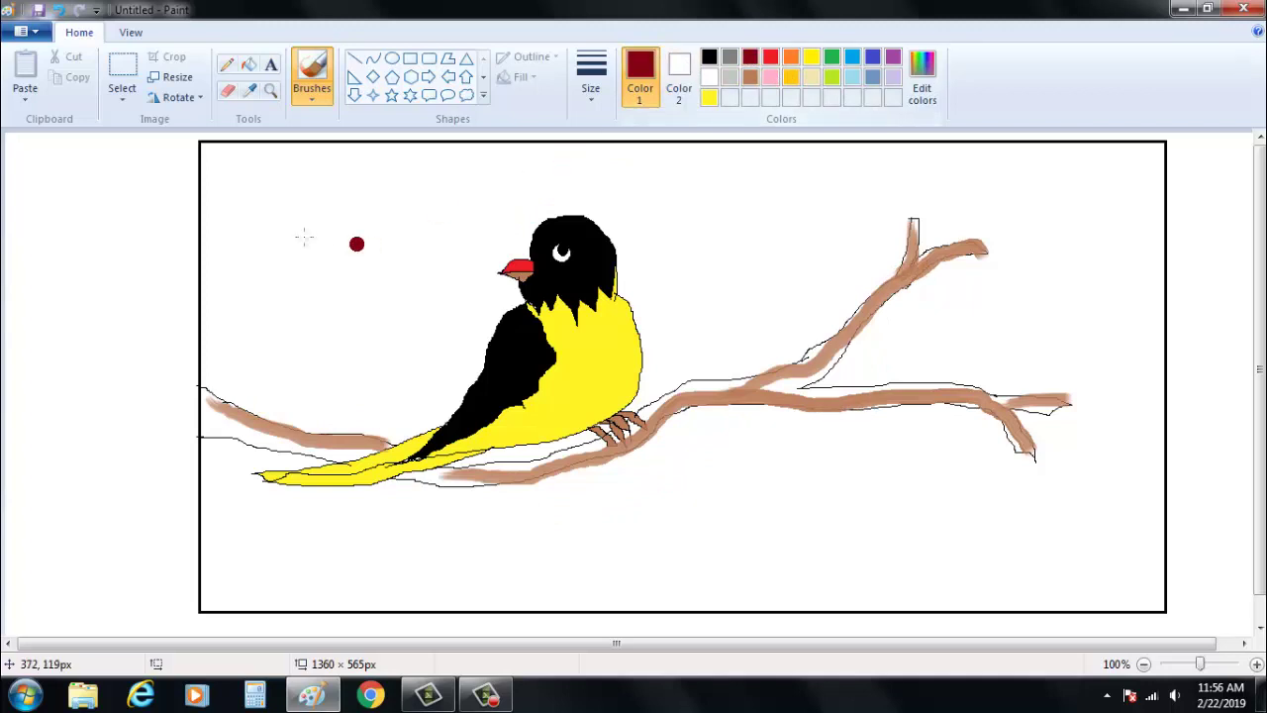
click(249, 65)
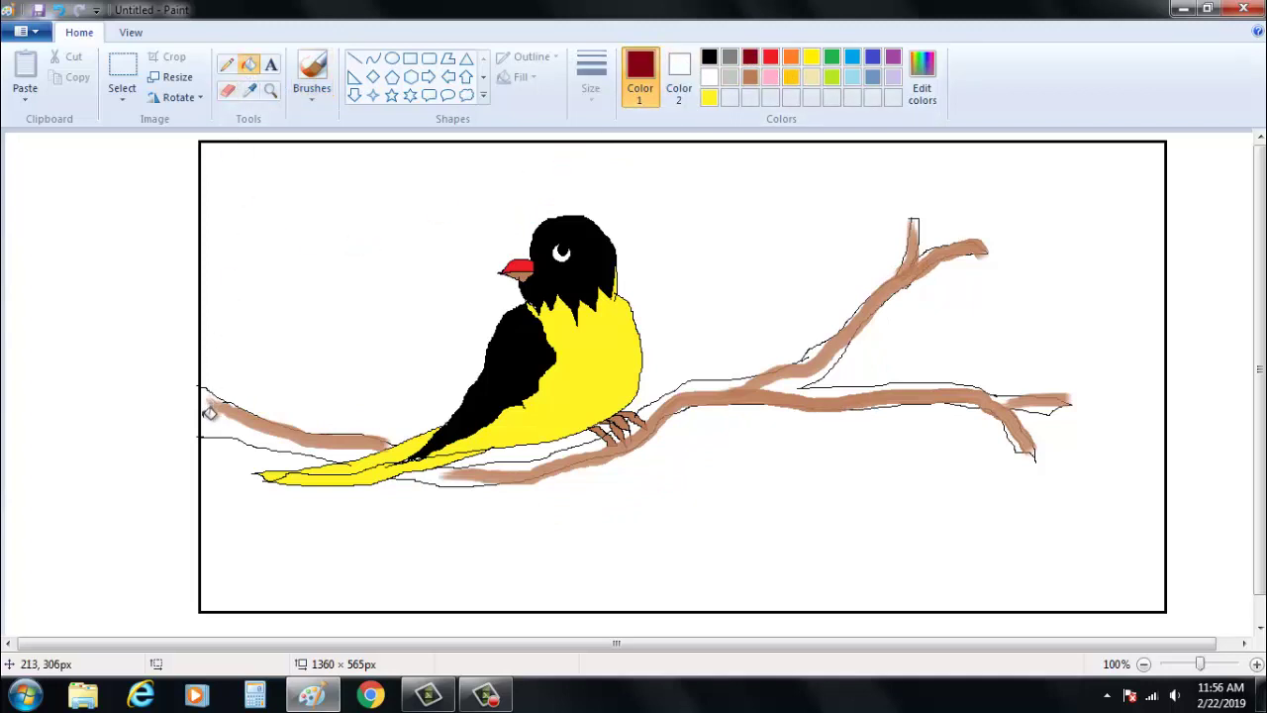
click(215, 413)
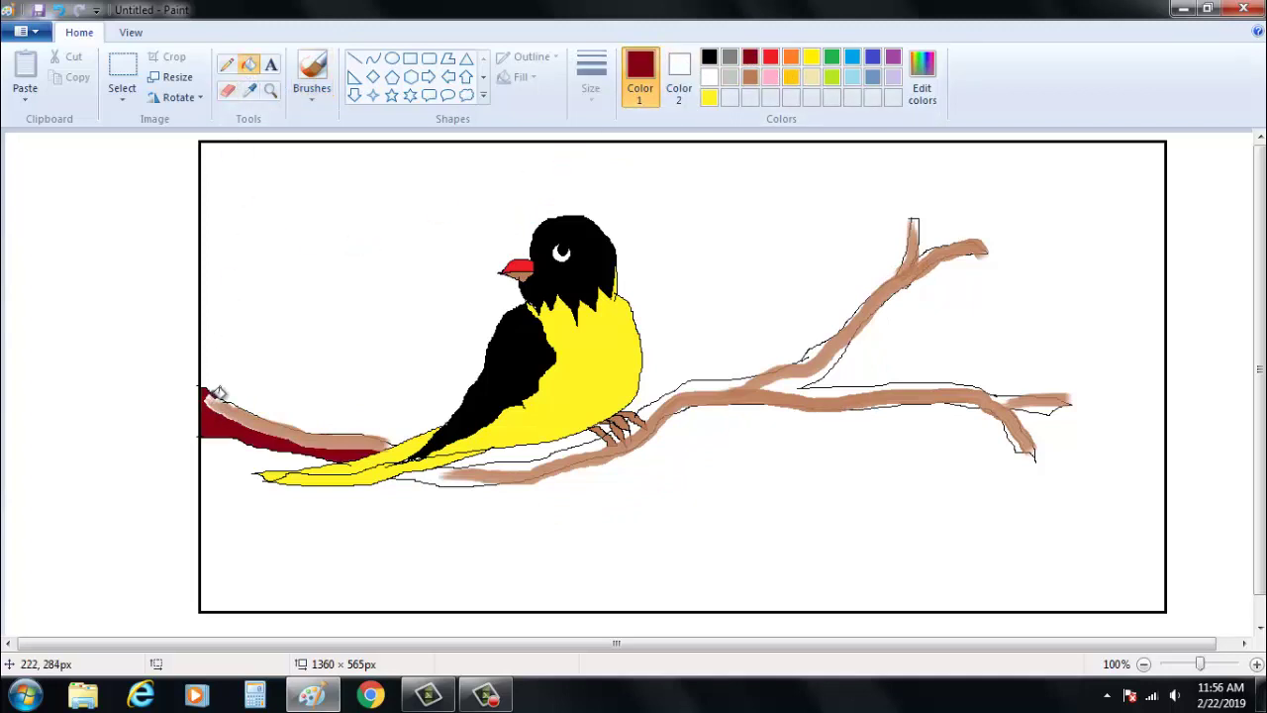
click(414, 476)
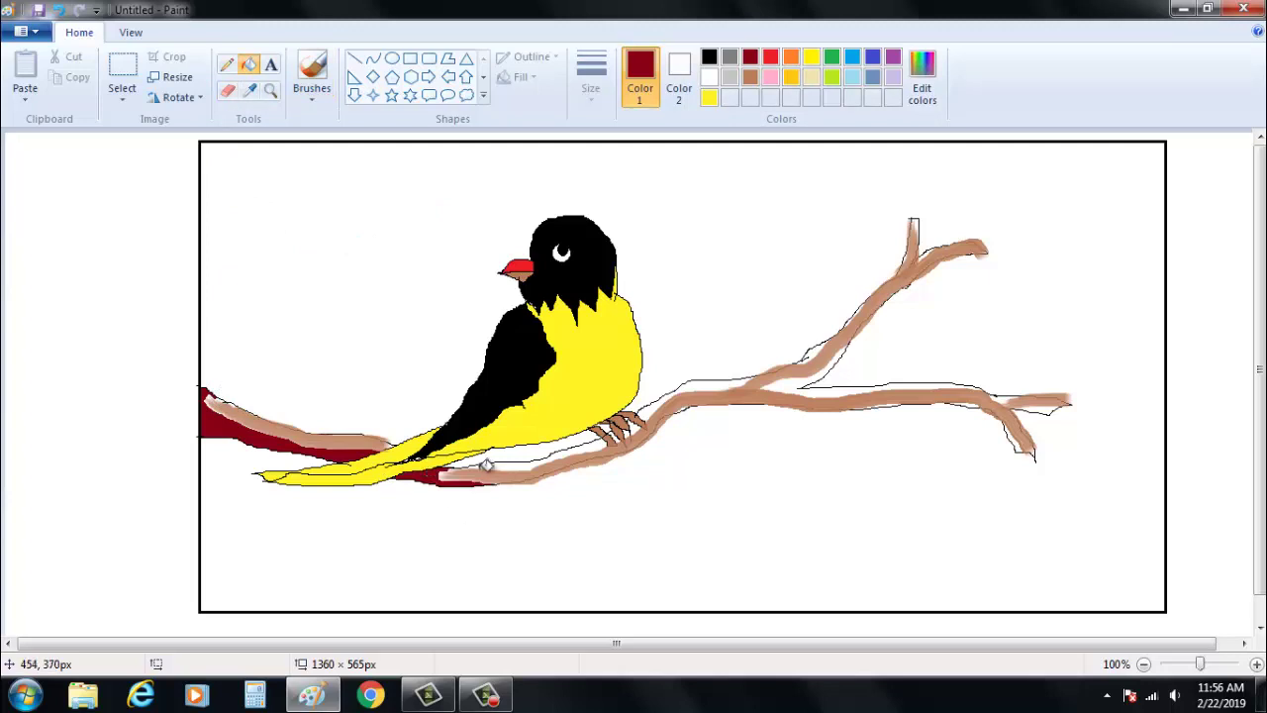
click(534, 457)
click(666, 400)
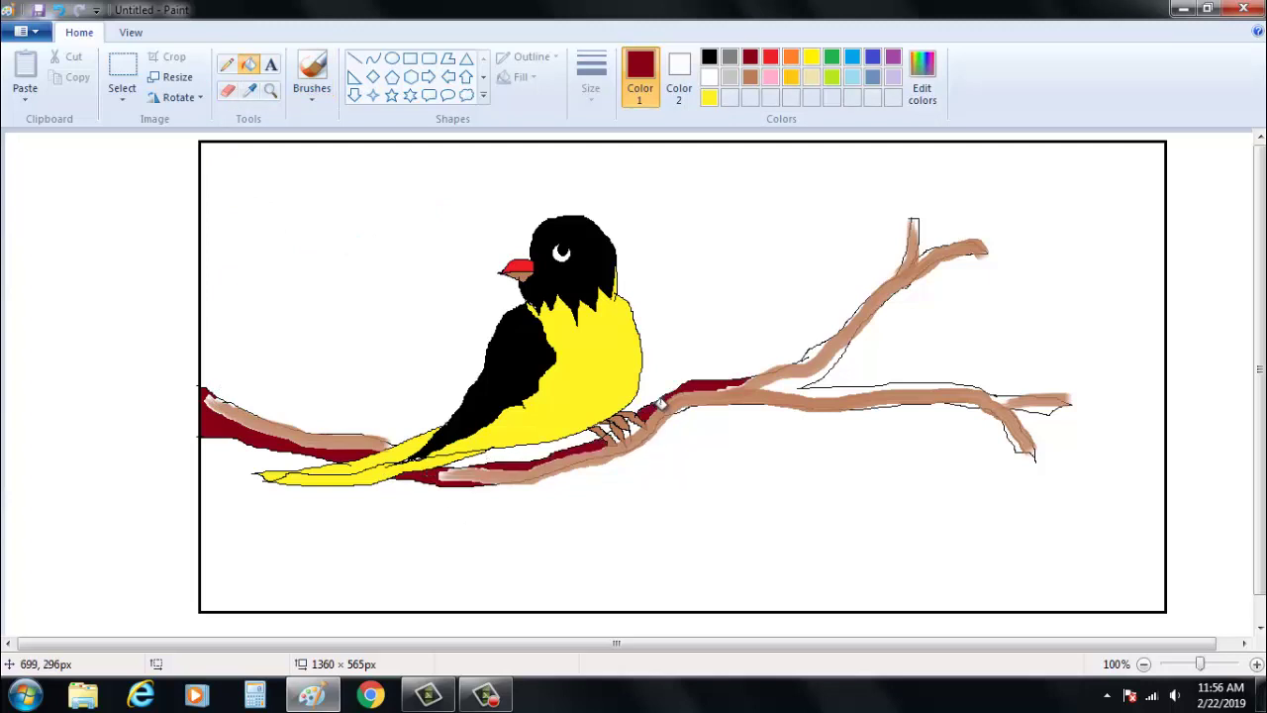
click(801, 388)
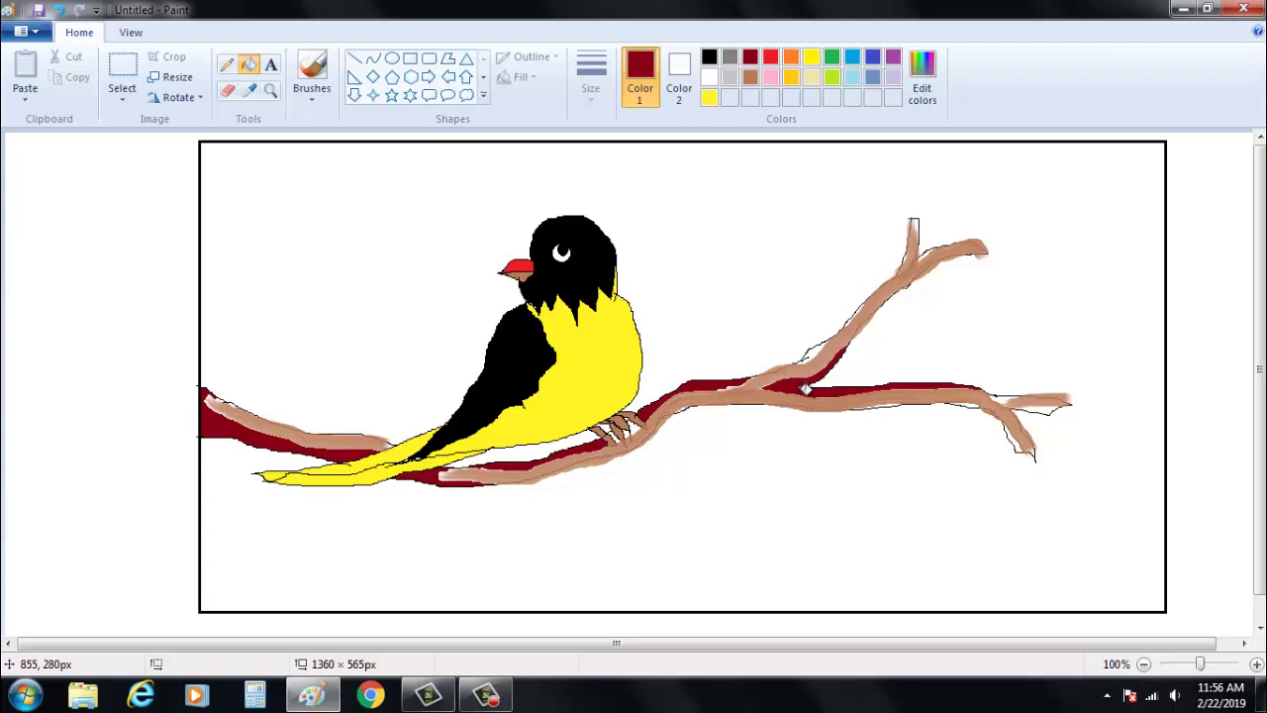
- Undo the dark red fills and brown brush strokes until only the branch outline is left
key(ctrl+z)
key(ctrl+z)
key(ctrl+z)
key(ctrl+z)
key(ctrl+z)
key(ctrl+z)
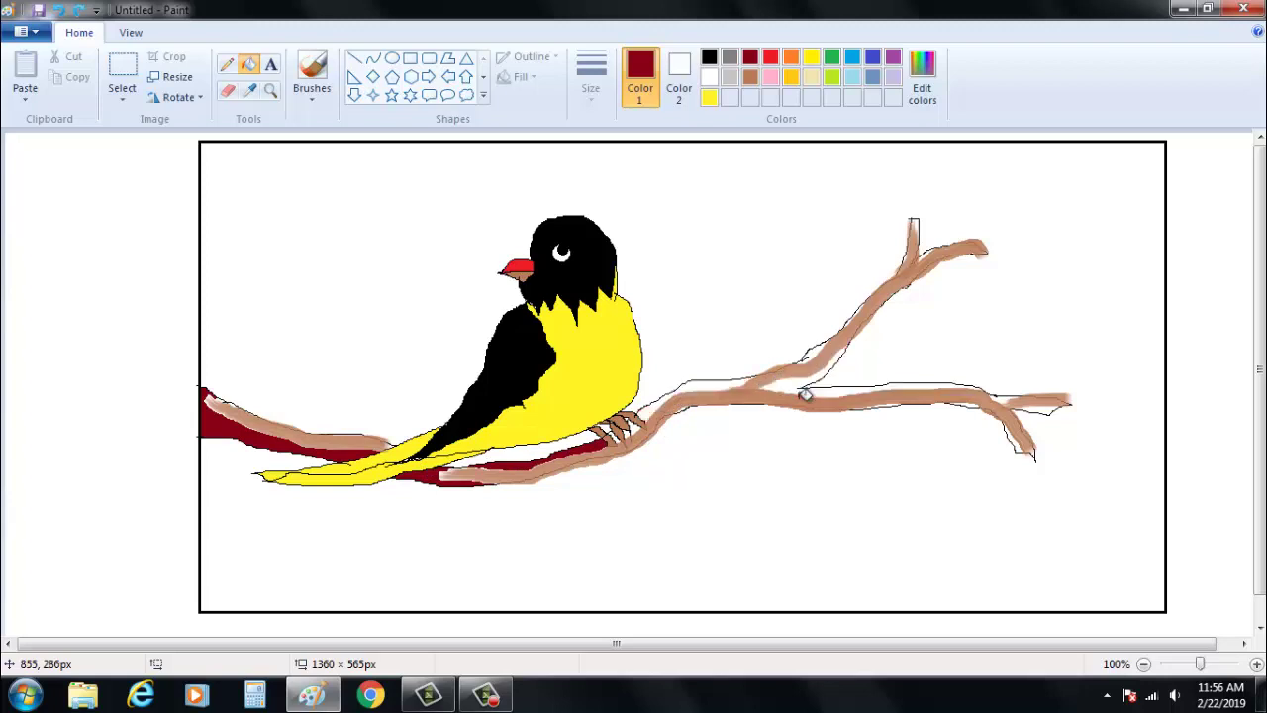
click(750, 78)
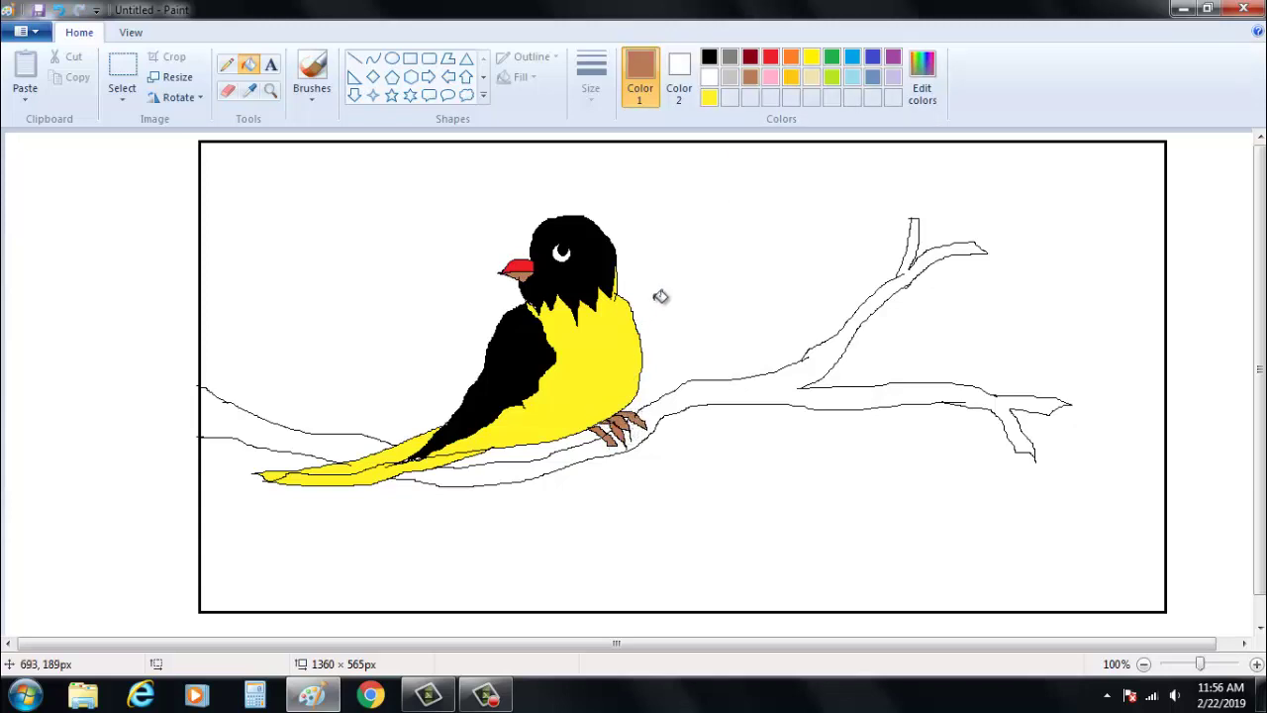
click(751, 57)
click(929, 104)
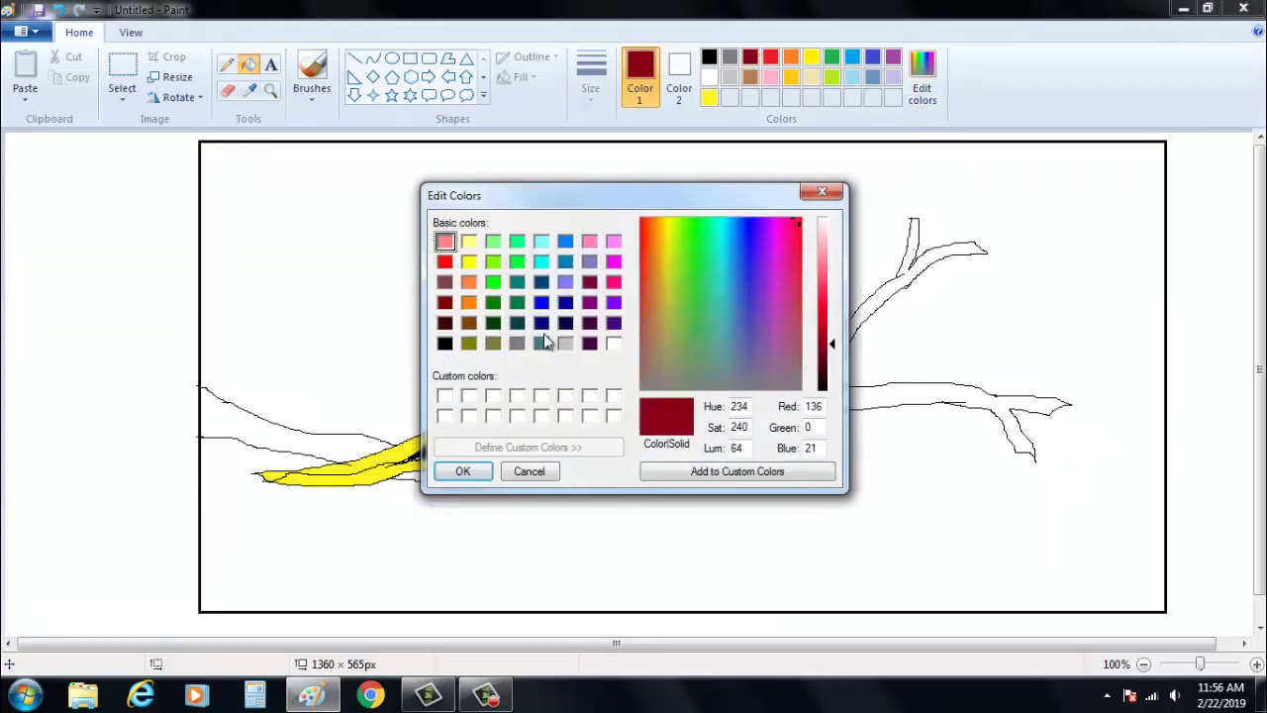
click(468, 281)
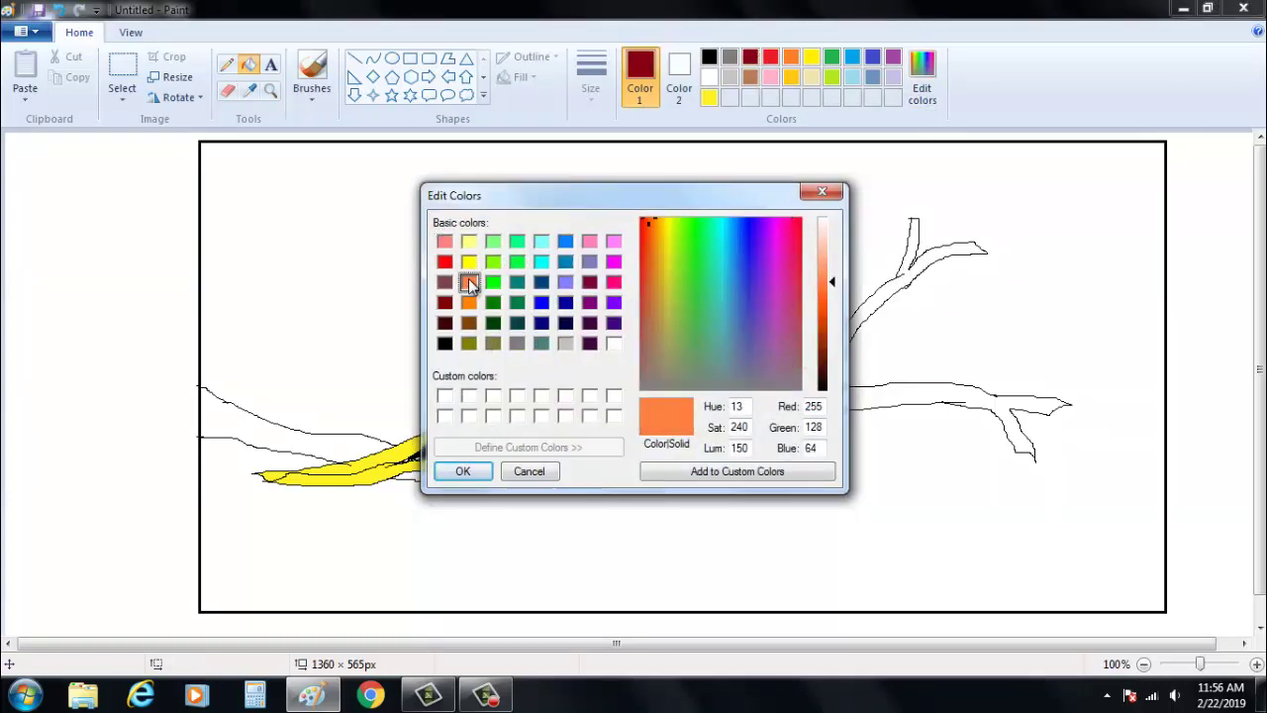
click(822, 191)
- Darken the palette's brown to a custom colour of red 138, green 86, blue 57 and fill the whole branch with it
click(750, 76)
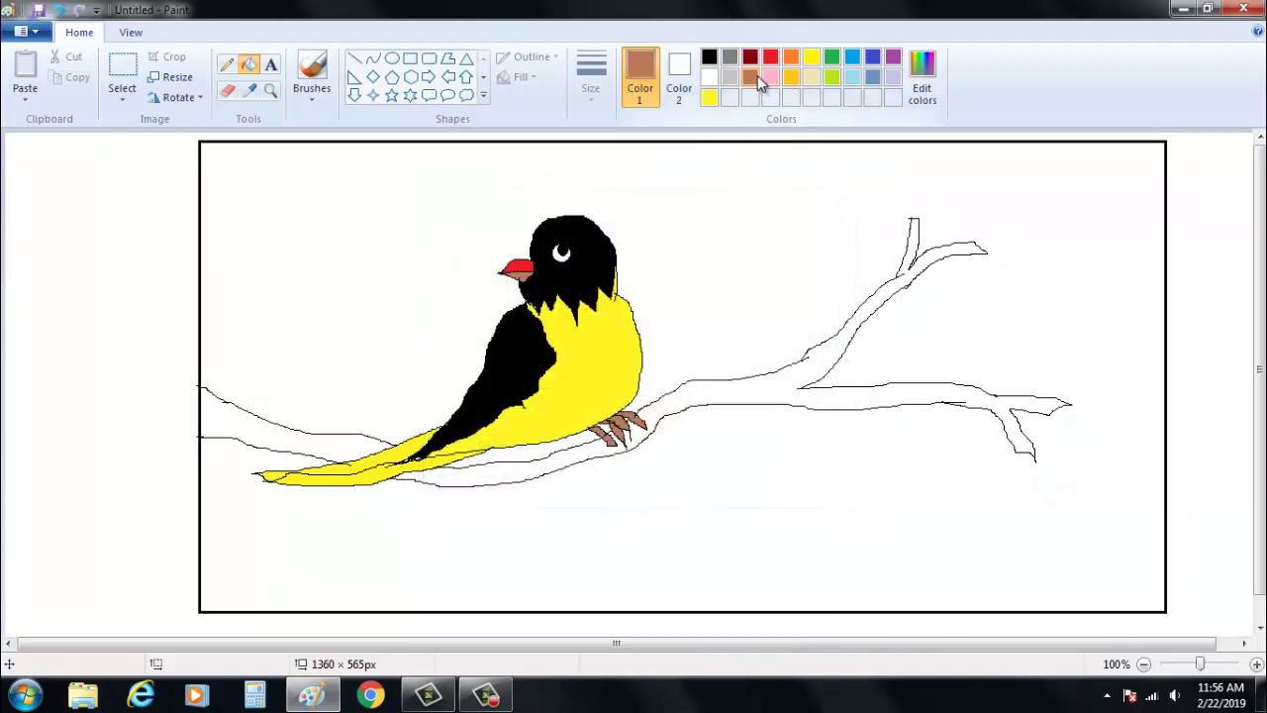
click(926, 91)
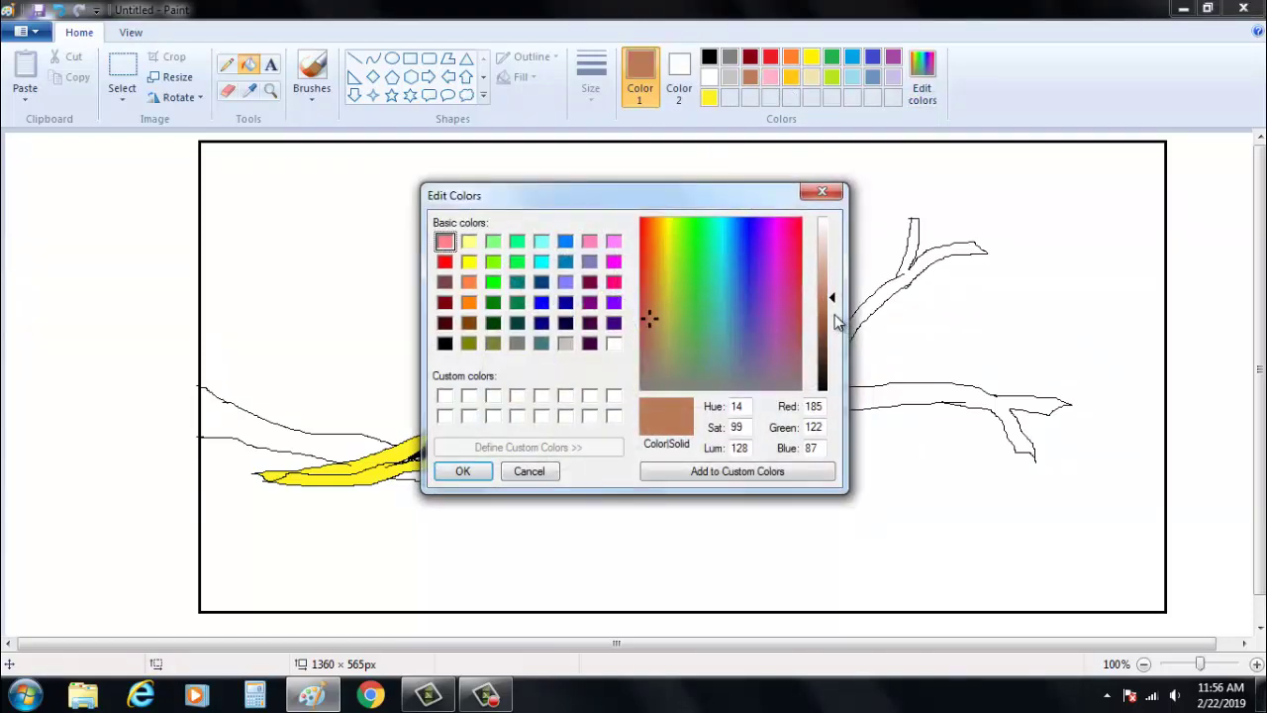
click(832, 314)
click(832, 323)
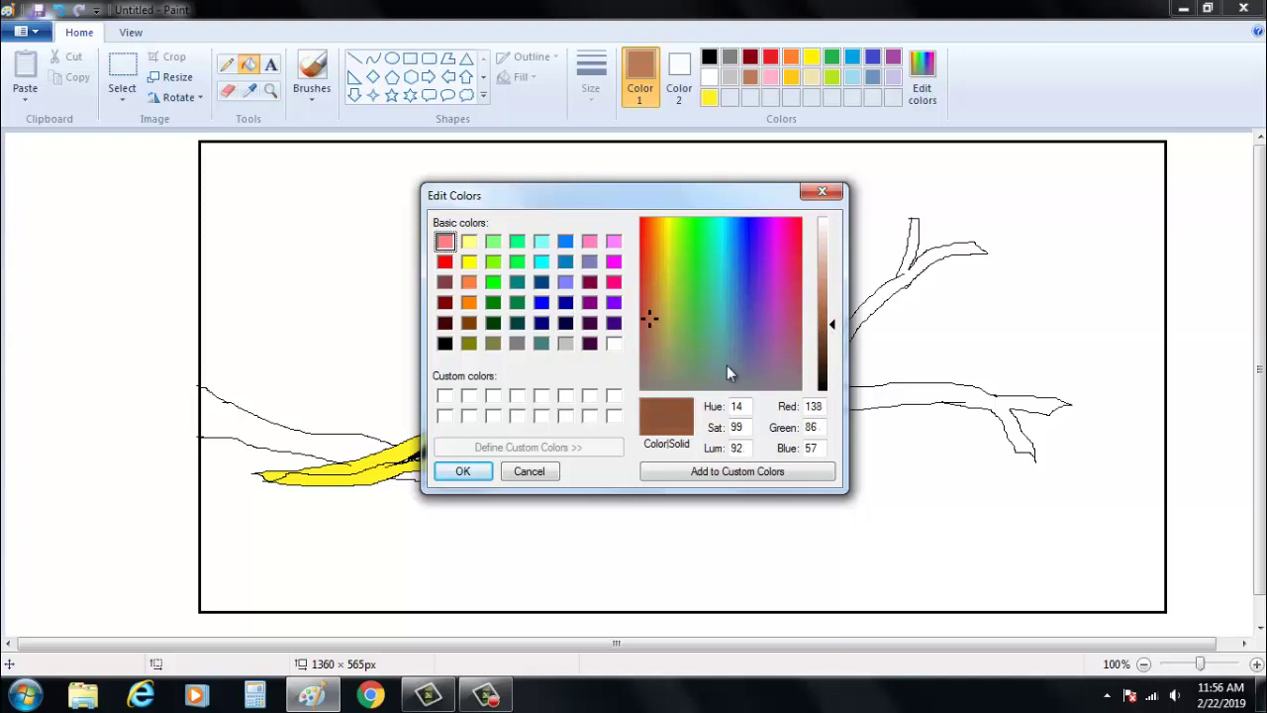
click(462, 471)
click(243, 408)
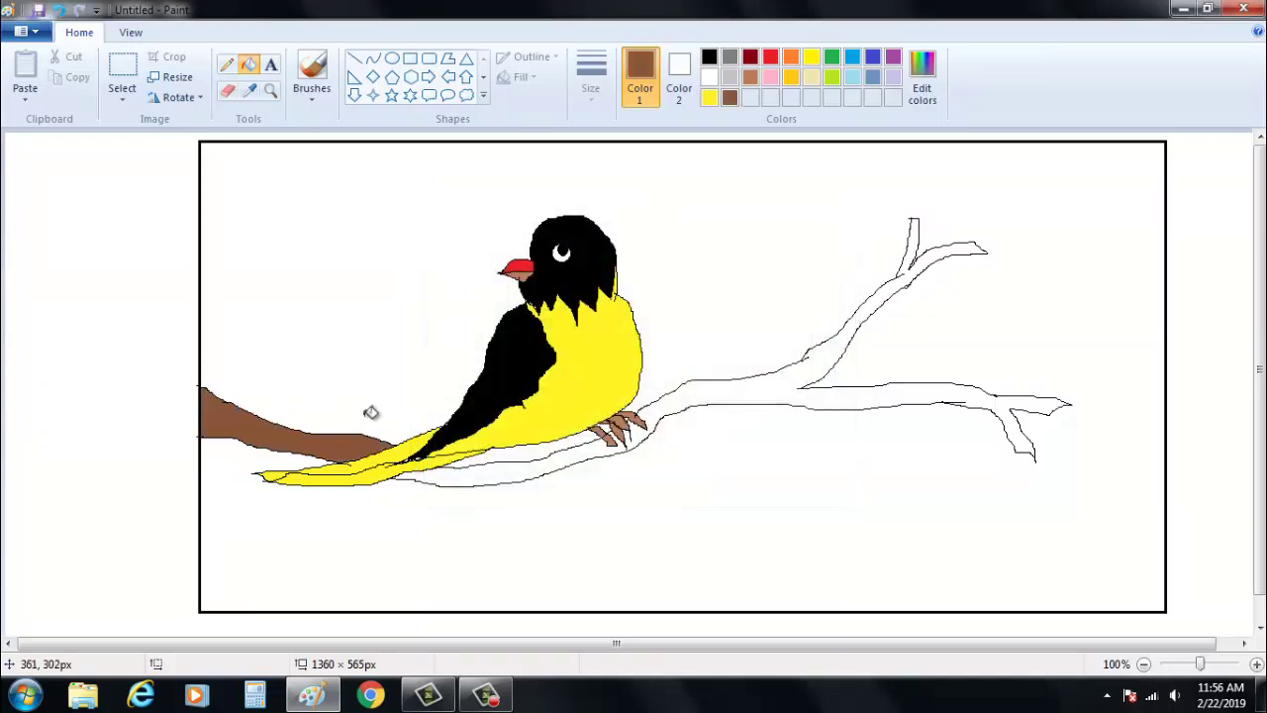
click(457, 477)
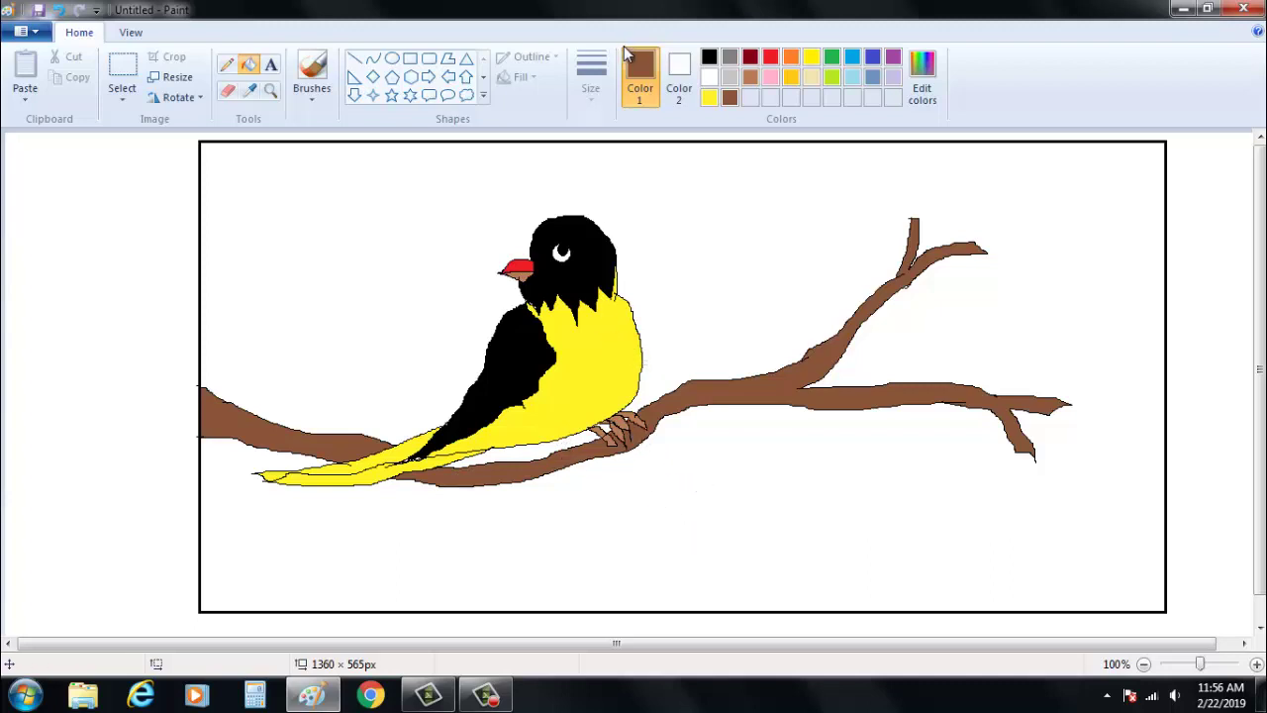
- Mix a custom bright pink of red 250, green 20, blue 147 and add it to the palette
click(926, 85)
click(776, 227)
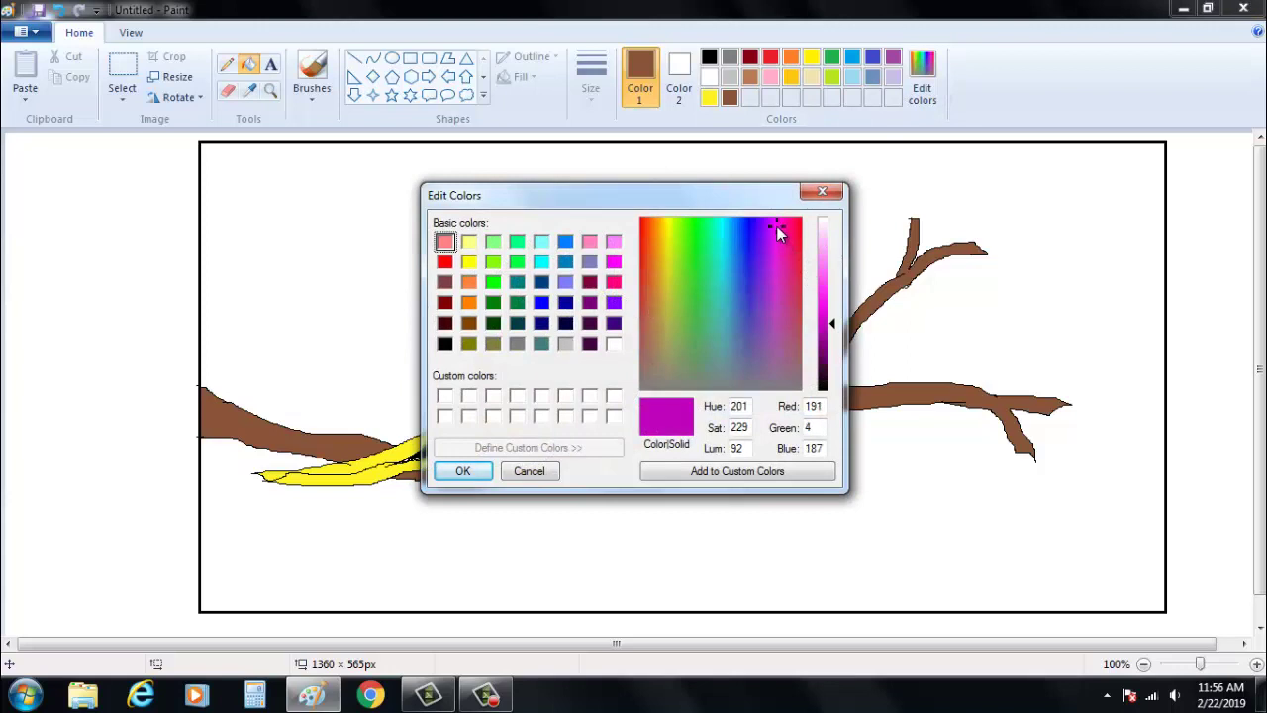
mouse_move(772, 239)
mouse_down()
mouse_move(770, 282)
mouse_move(778, 222)
mouse_up()
click(776, 236)
click(787, 224)
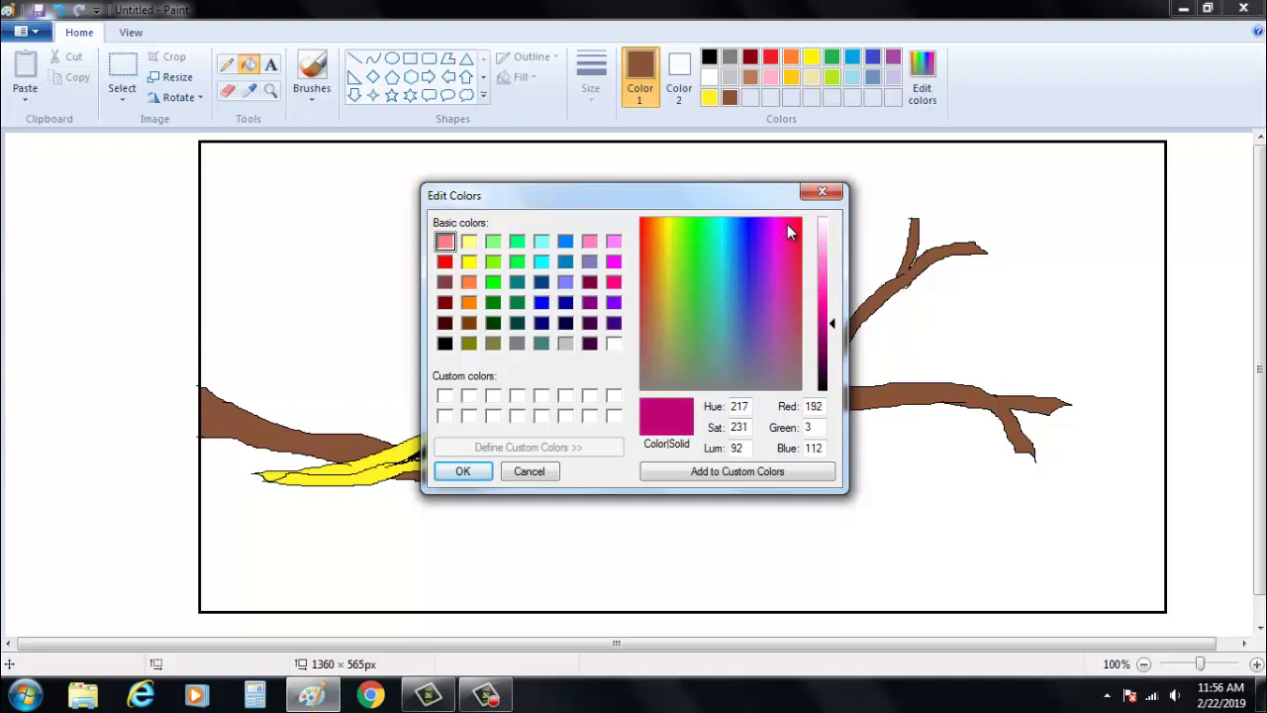
click(773, 224)
click(795, 231)
click(785, 235)
click(790, 224)
drag(790, 224, 826, 242)
click(832, 295)
drag(833, 303, 833, 311)
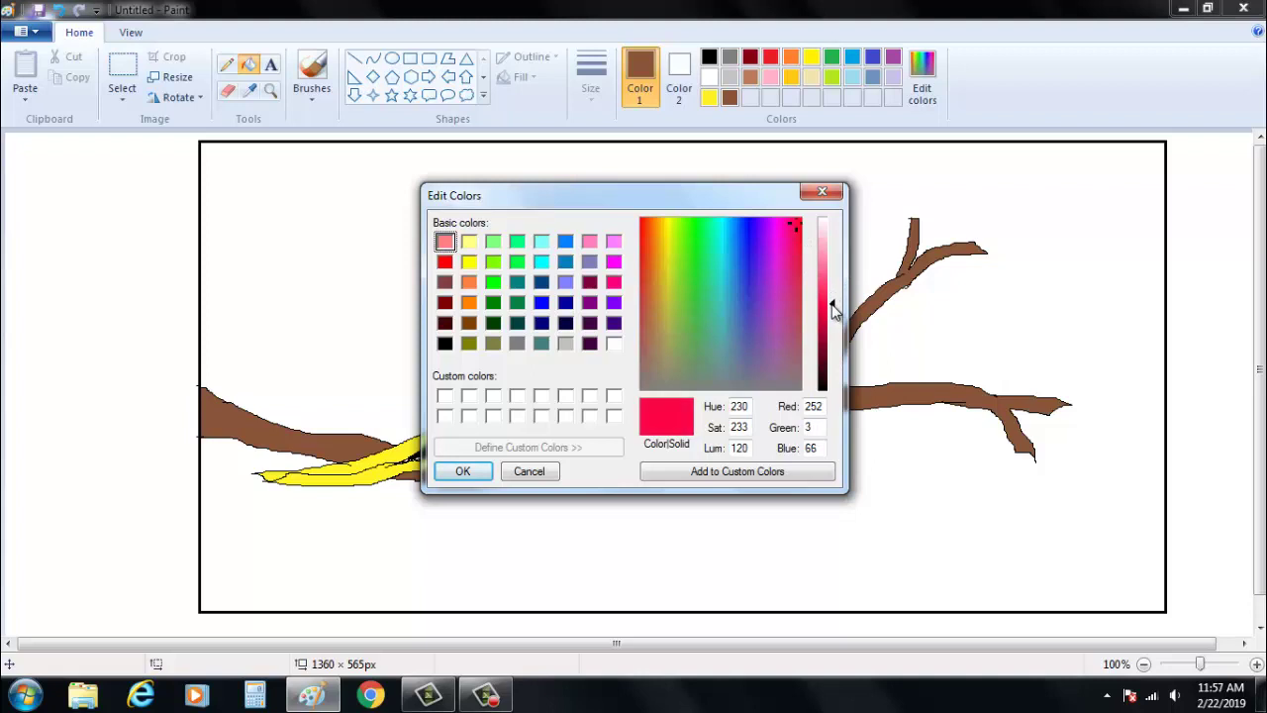
drag(780, 235, 788, 226)
mouse_move(832, 297)
mouse_down()
mouse_move(832, 279)
mouse_move(832, 305)
mouse_up()
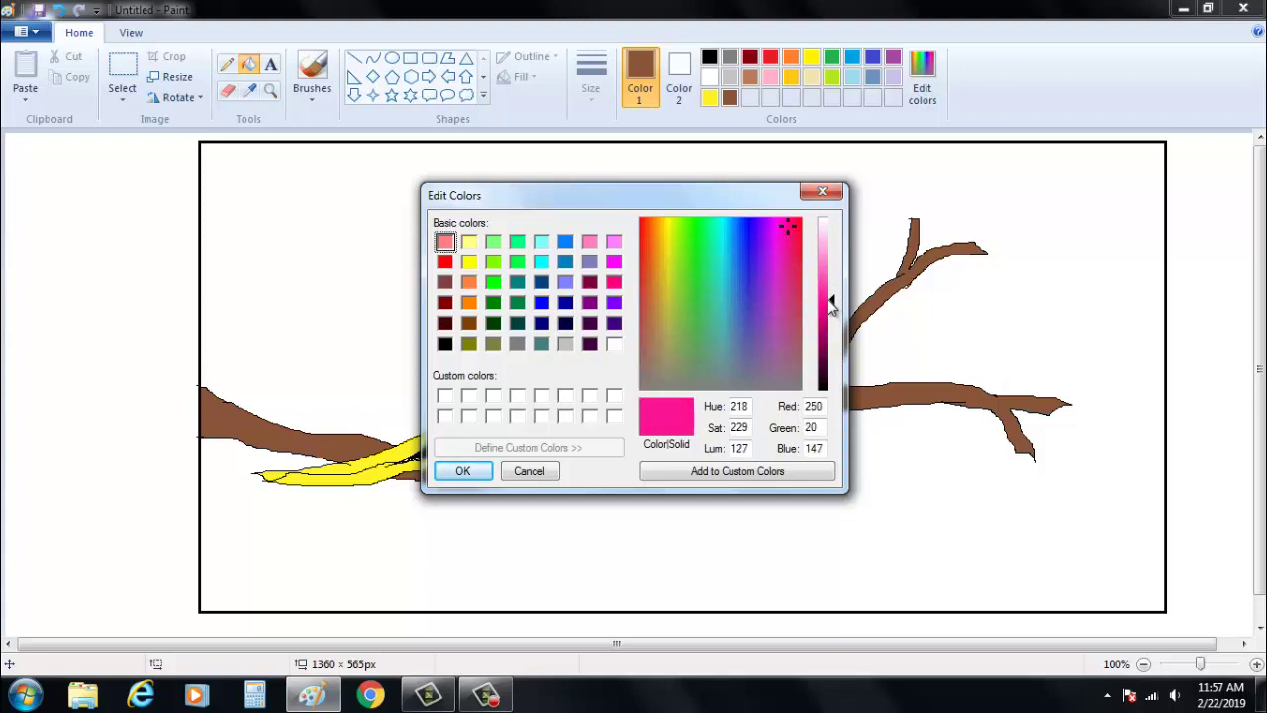
click(465, 471)
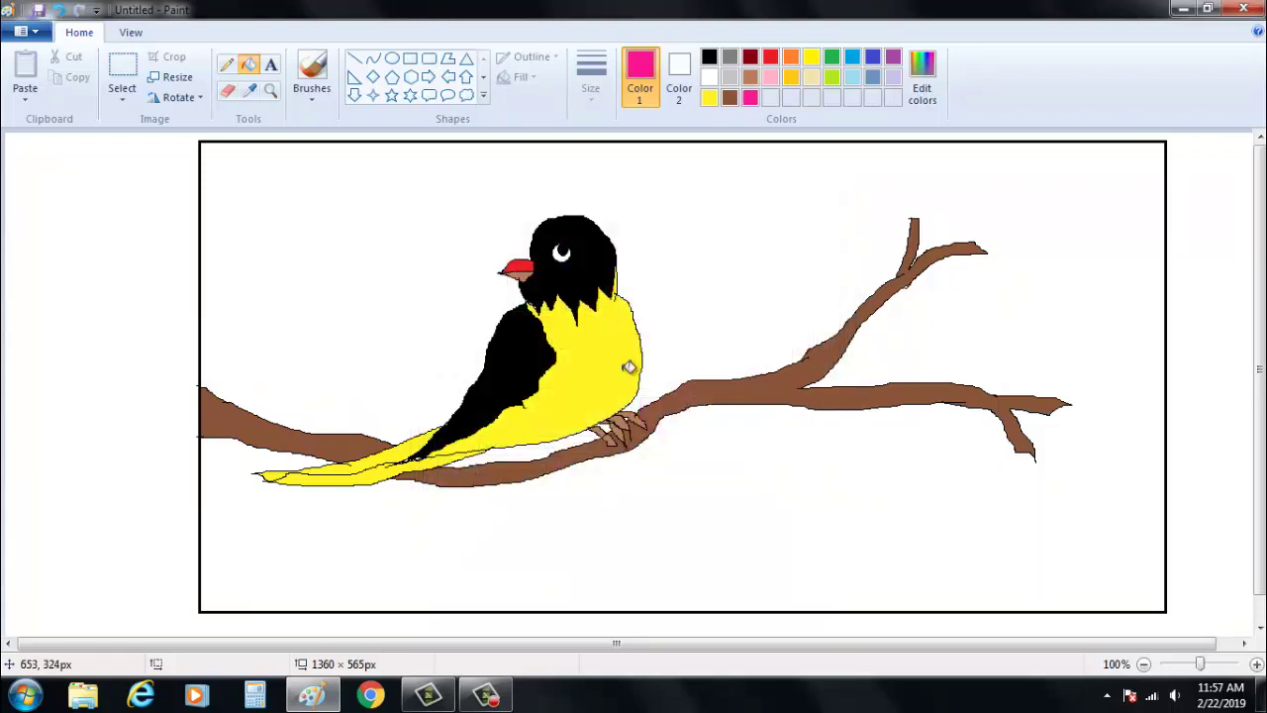
- Draw a small five-petalled flower in black with the Pencil just below the branch near its fork
click(226, 64)
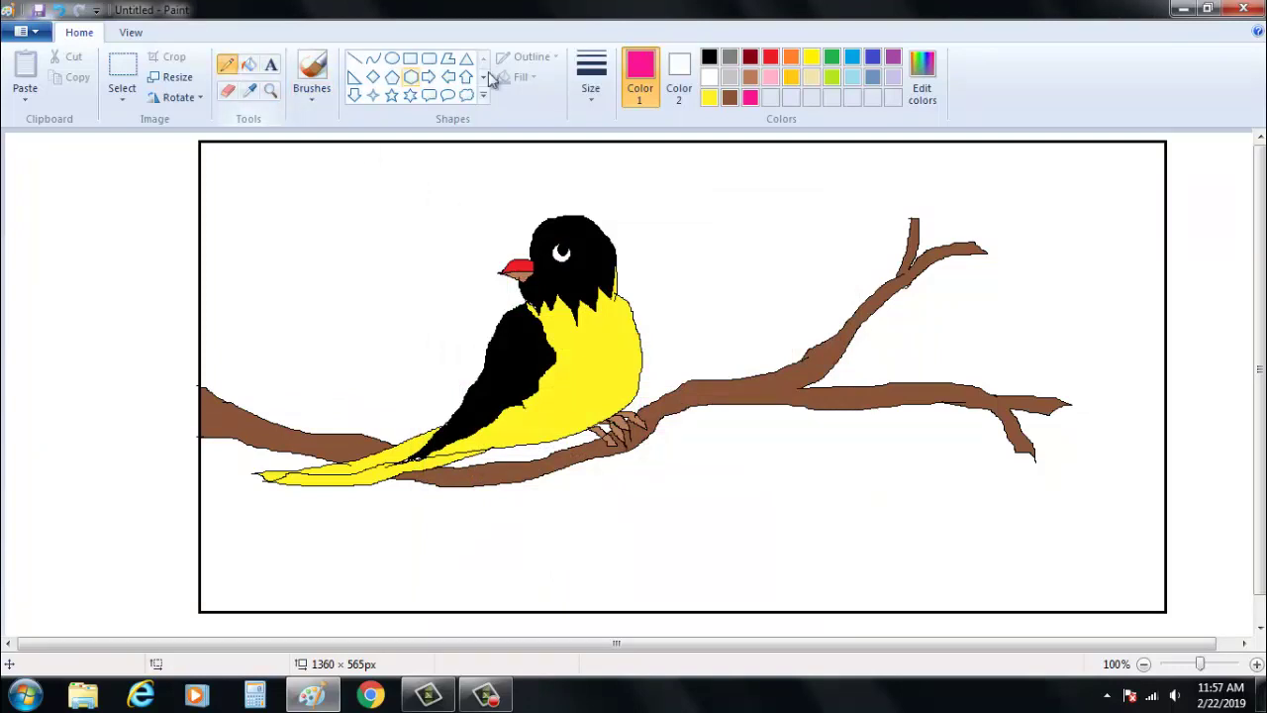
click(709, 58)
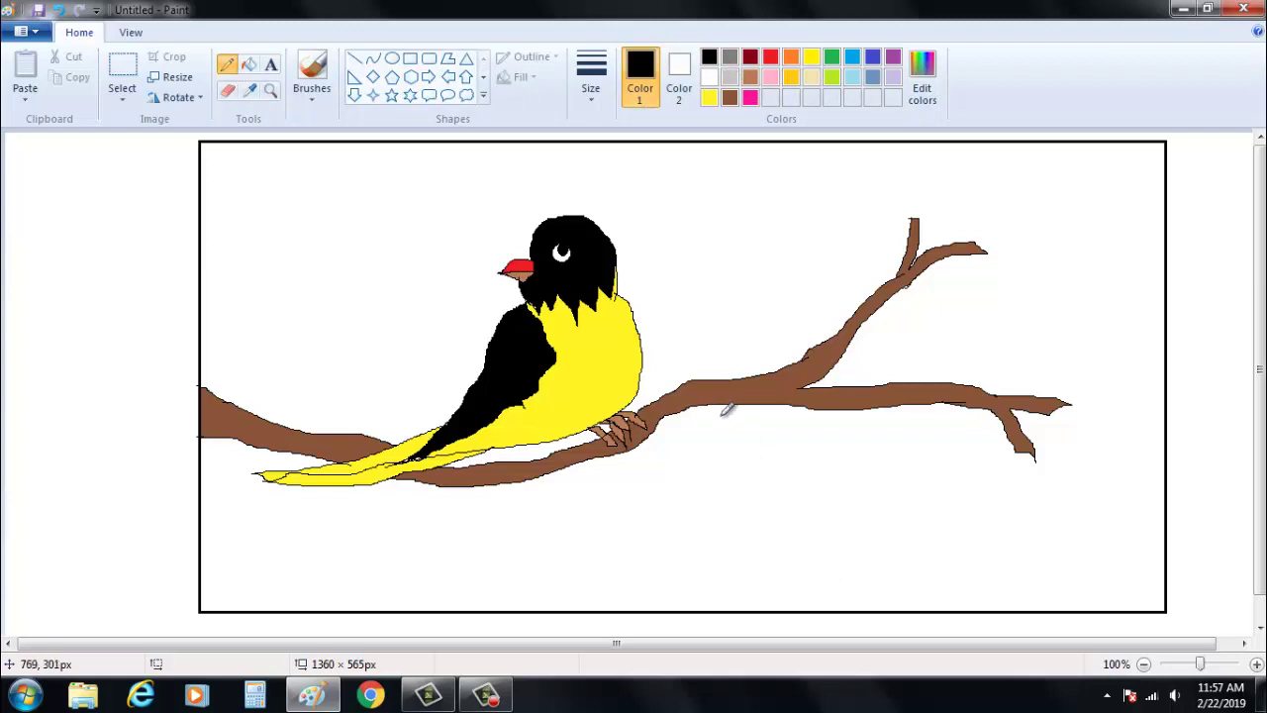
drag(731, 442, 744, 446)
key(ctrl+z)
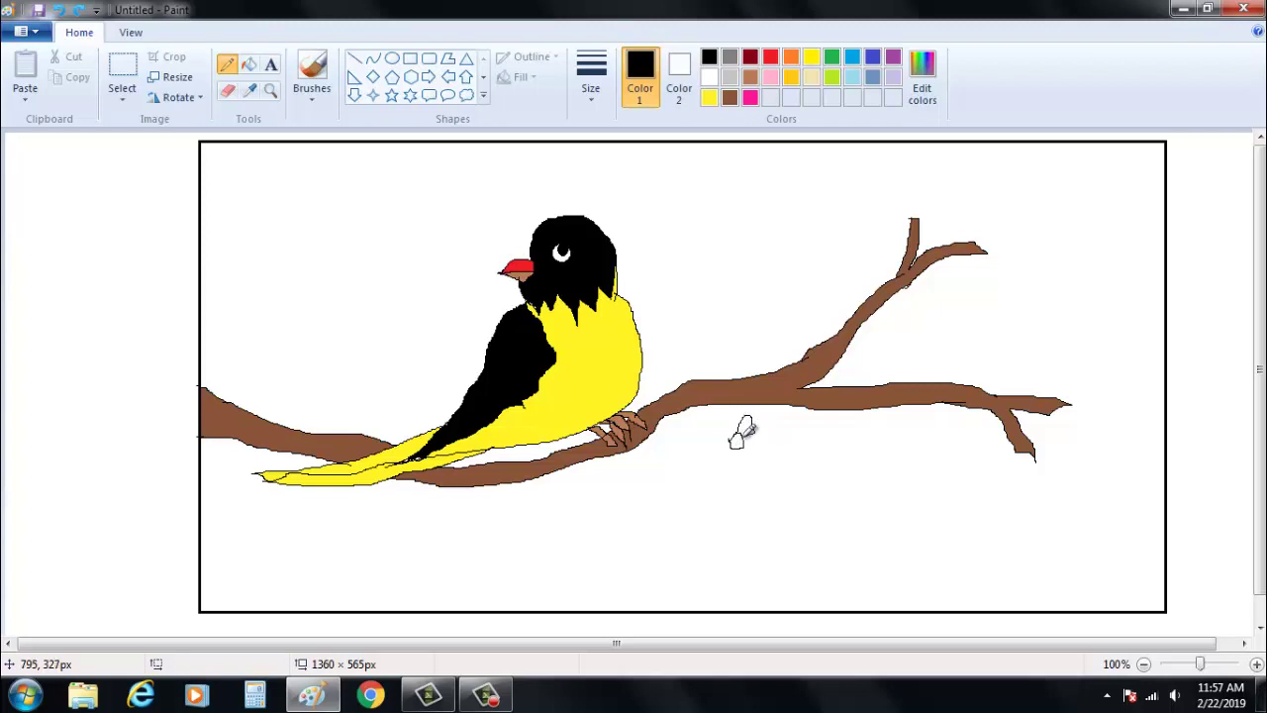
mouse_move(751, 434)
mouse_down()
mouse_move(761, 440)
mouse_move(749, 451)
mouse_up()
mouse_move(747, 453)
mouse_down()
mouse_move(747, 463)
mouse_move(733, 453)
mouse_up()
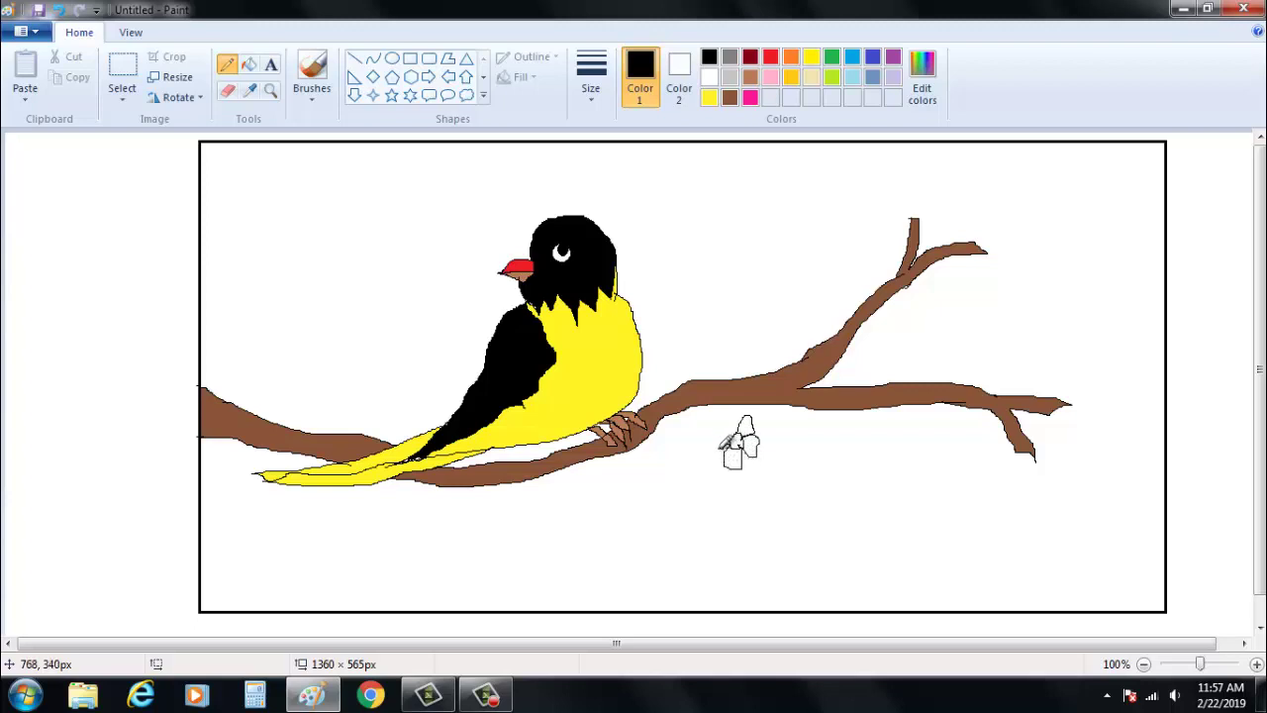
drag(721, 443, 721, 429)
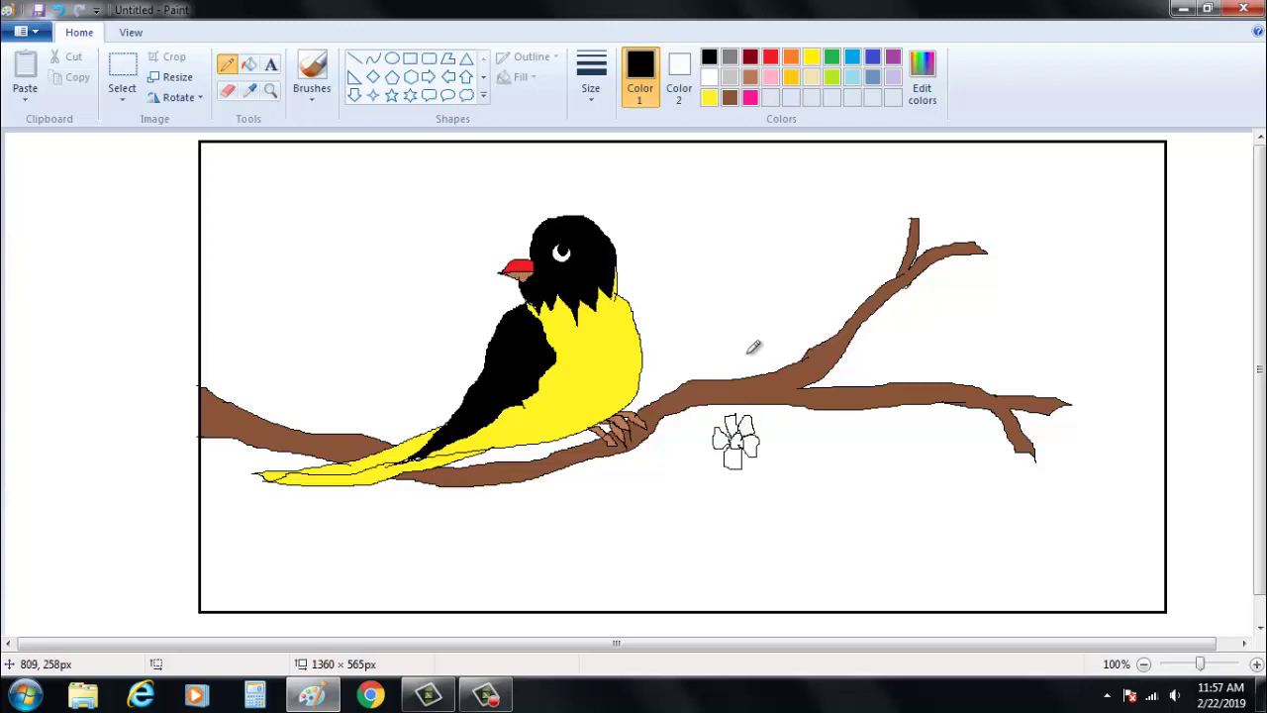
- Fill the flower's five petals with the custom bright pink and its centre with the custom yellow
click(248, 65)
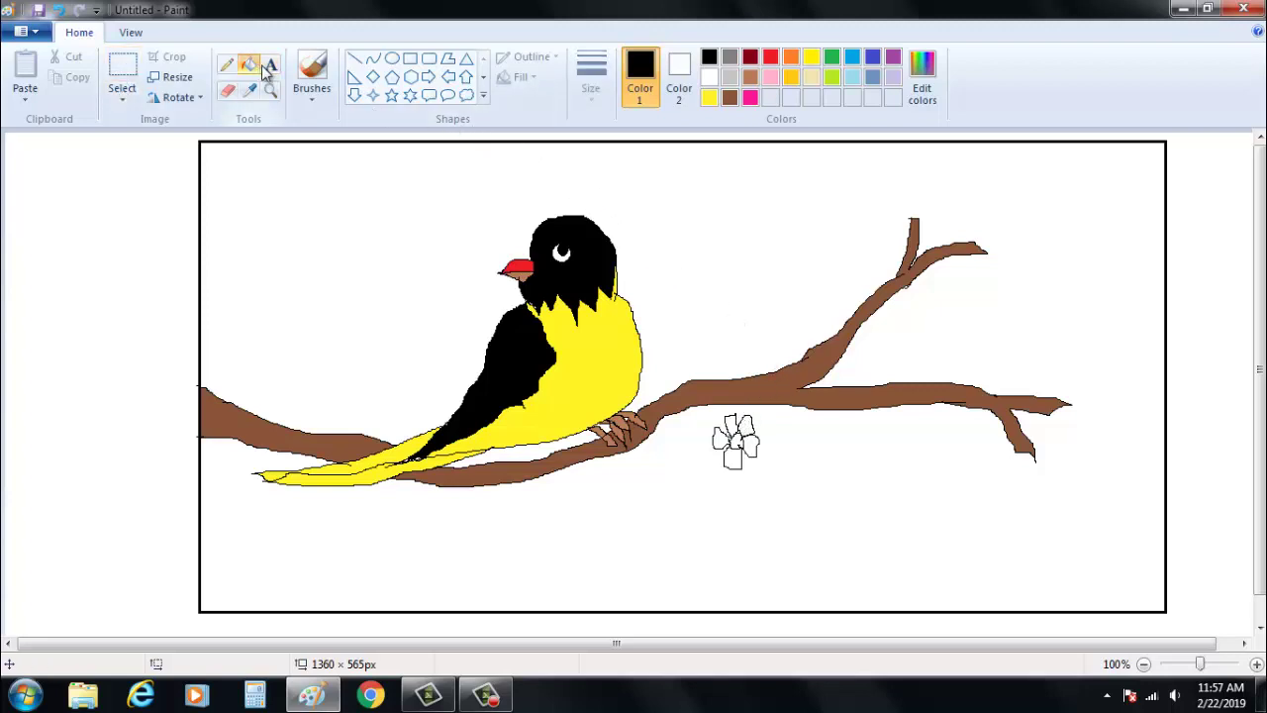
click(751, 97)
click(734, 458)
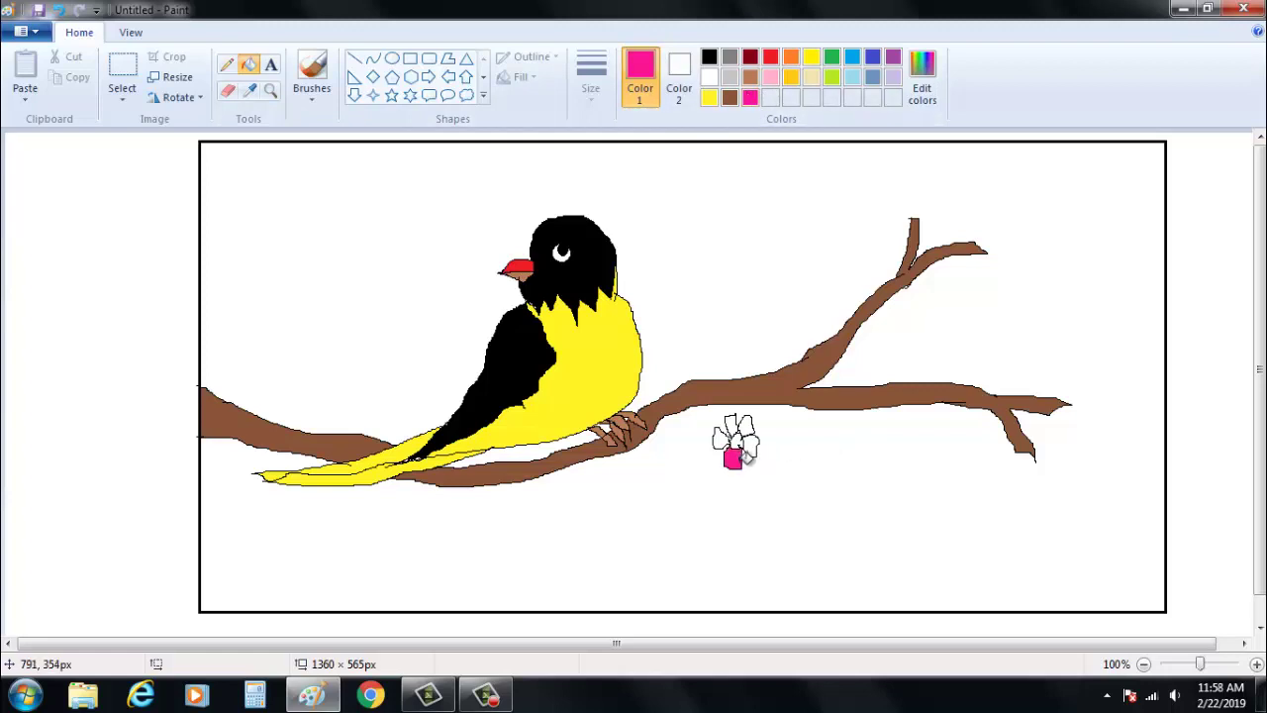
click(745, 426)
click(755, 449)
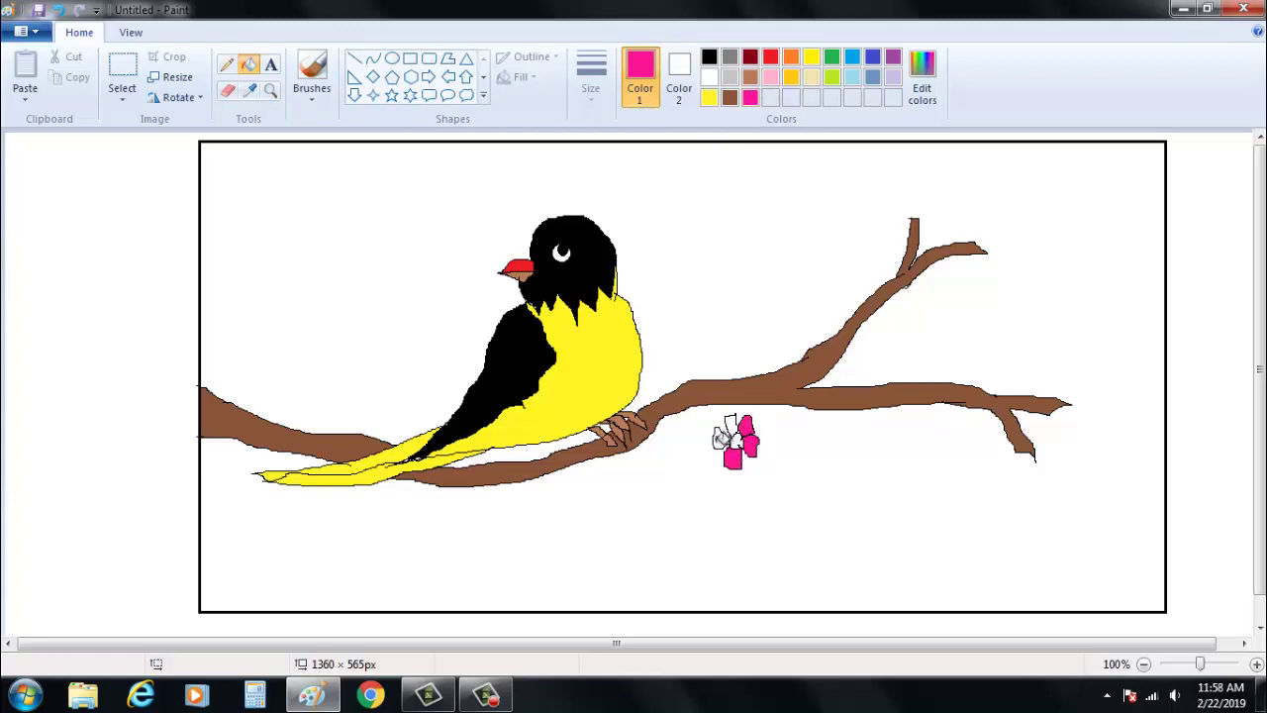
click(723, 438)
click(731, 424)
click(709, 97)
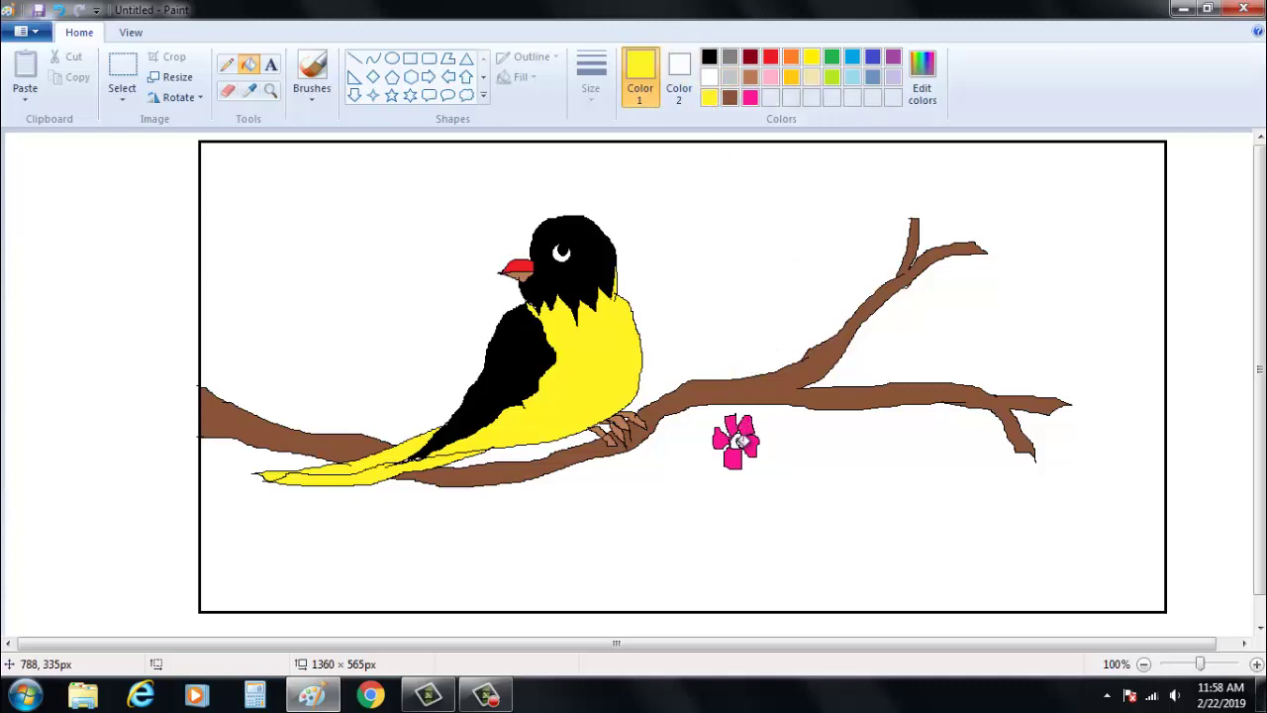
click(738, 442)
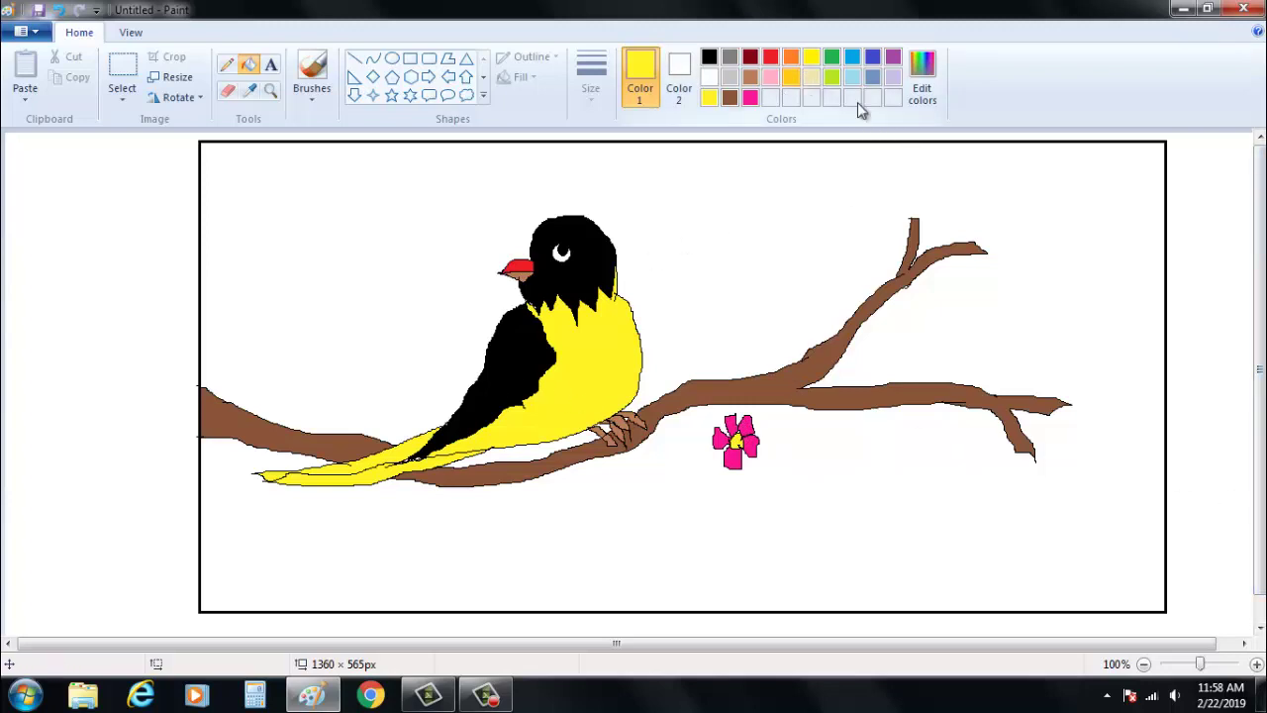
- Mix a lighter orchid pink as a custom colour and add it to the palette
click(926, 91)
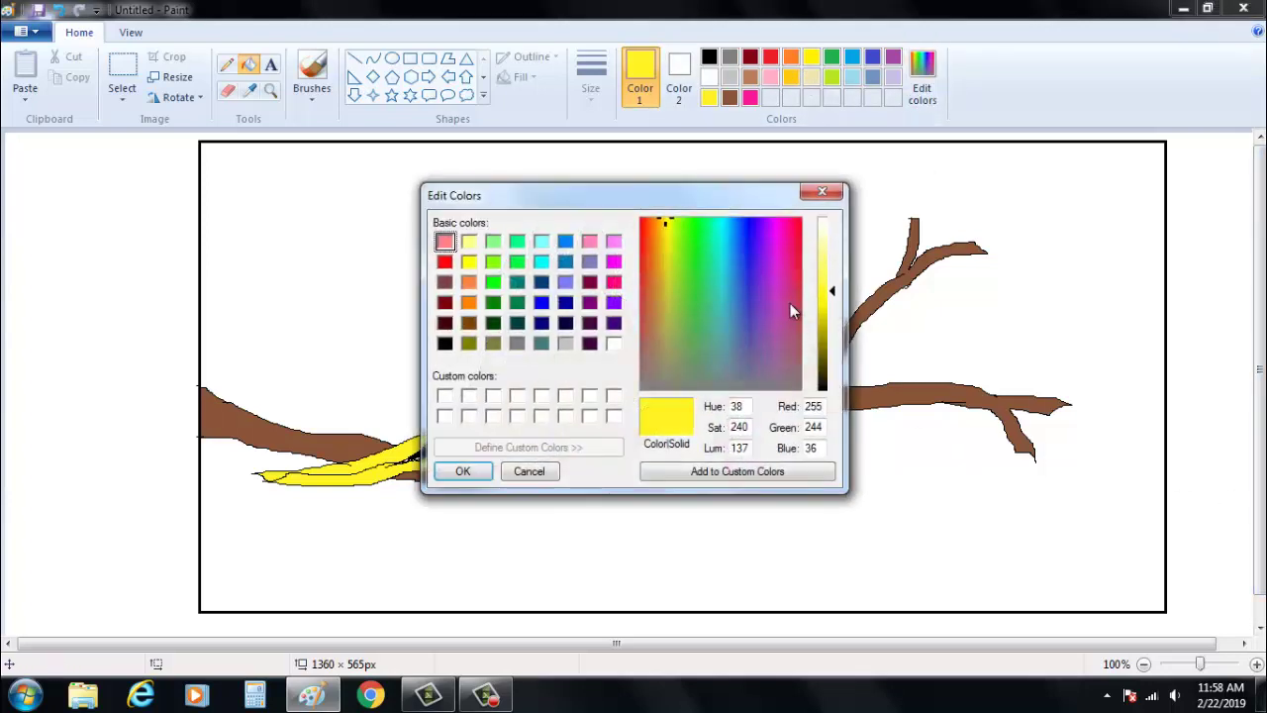
click(780, 256)
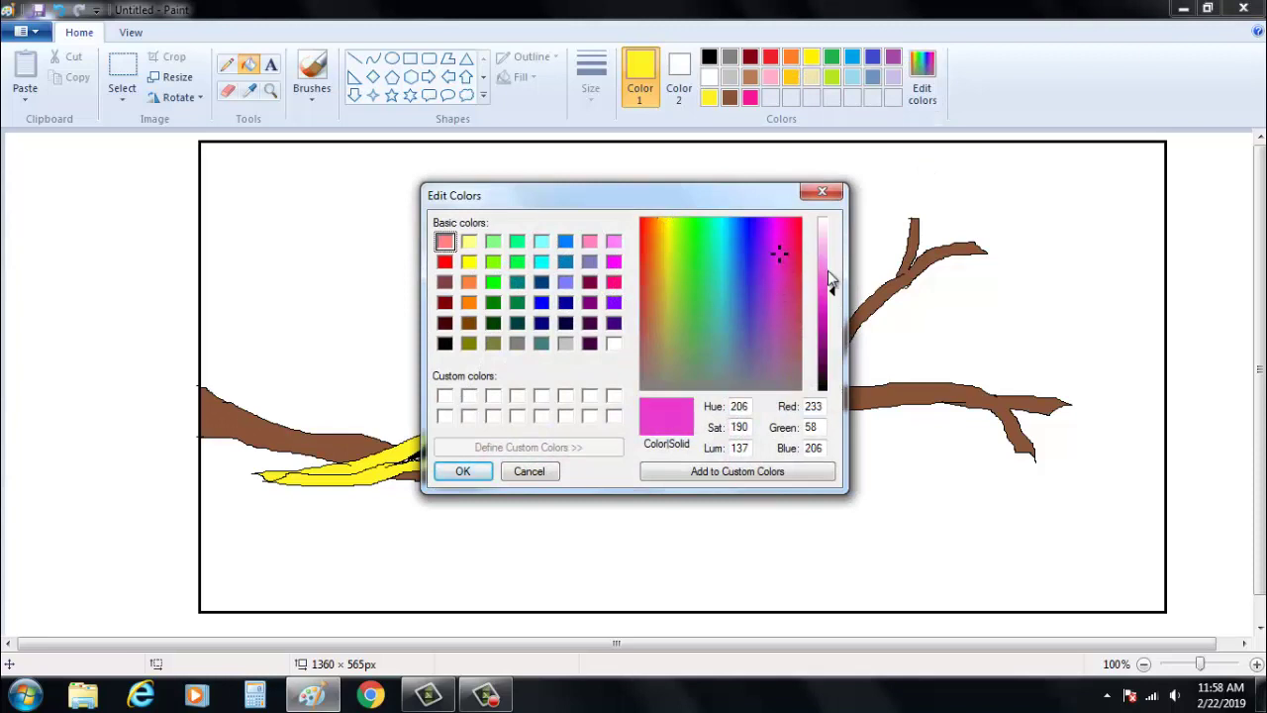
click(828, 271)
click(783, 231)
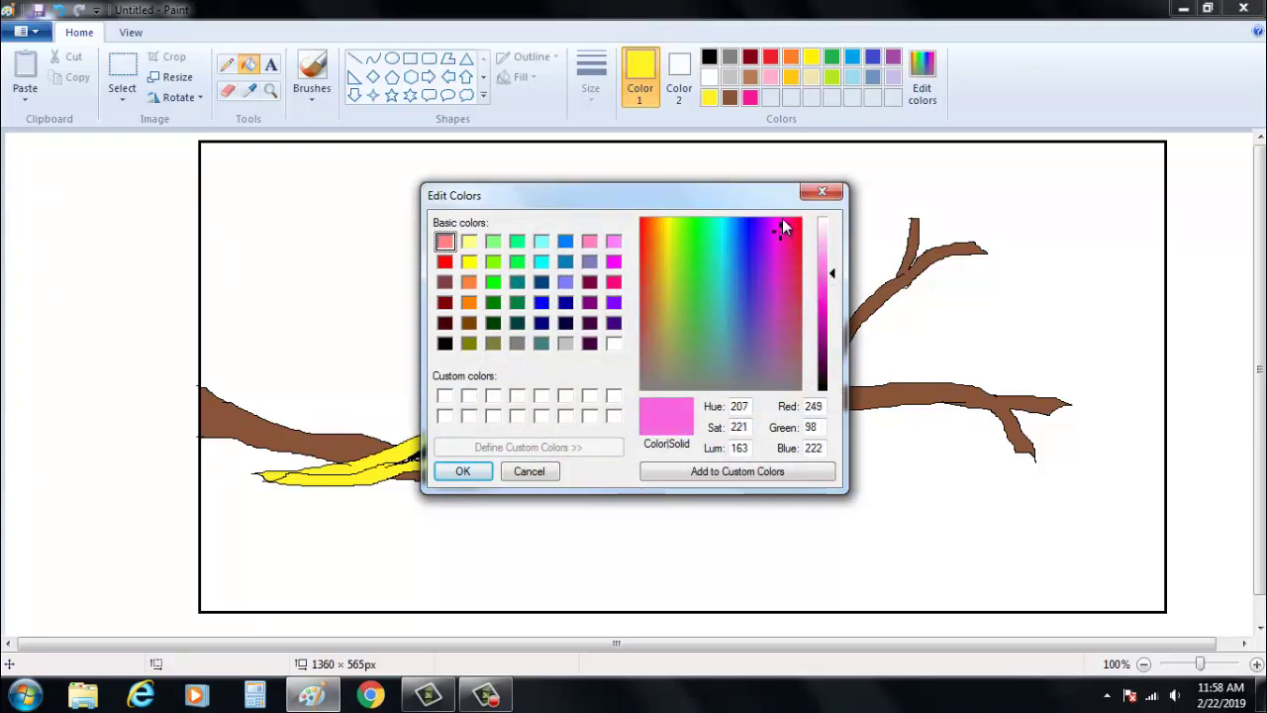
click(814, 262)
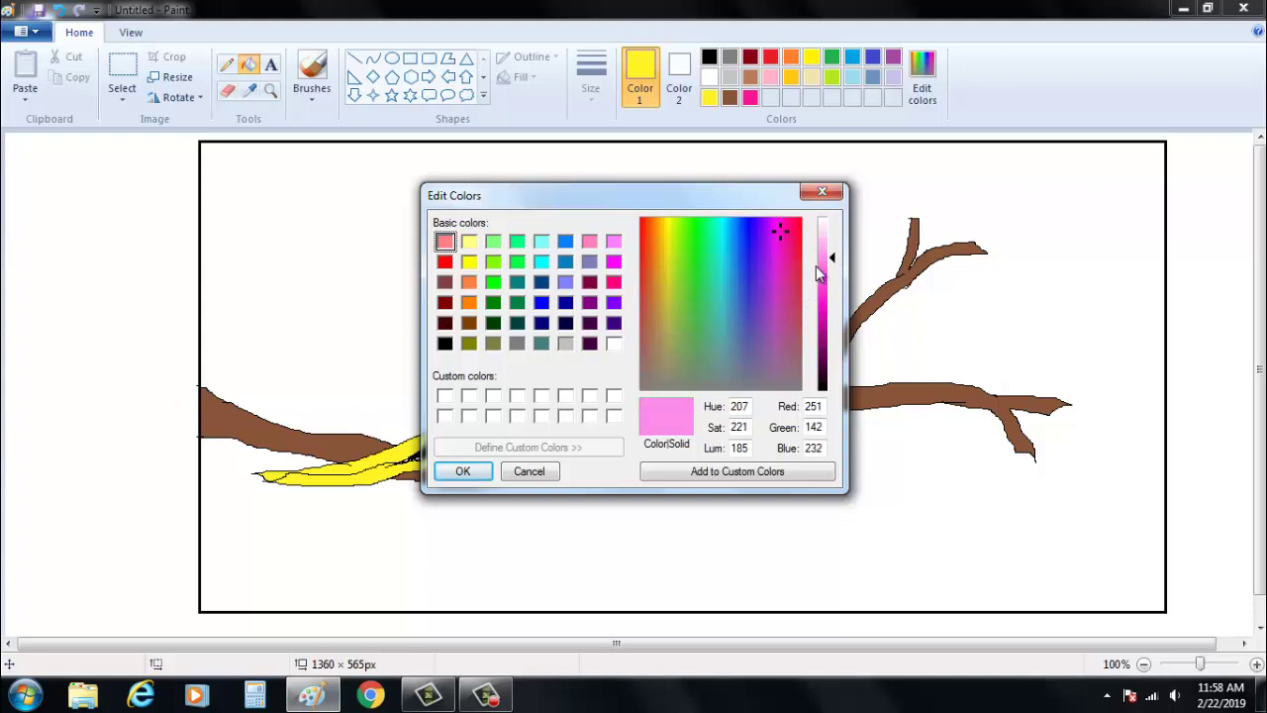
click(828, 270)
click(463, 471)
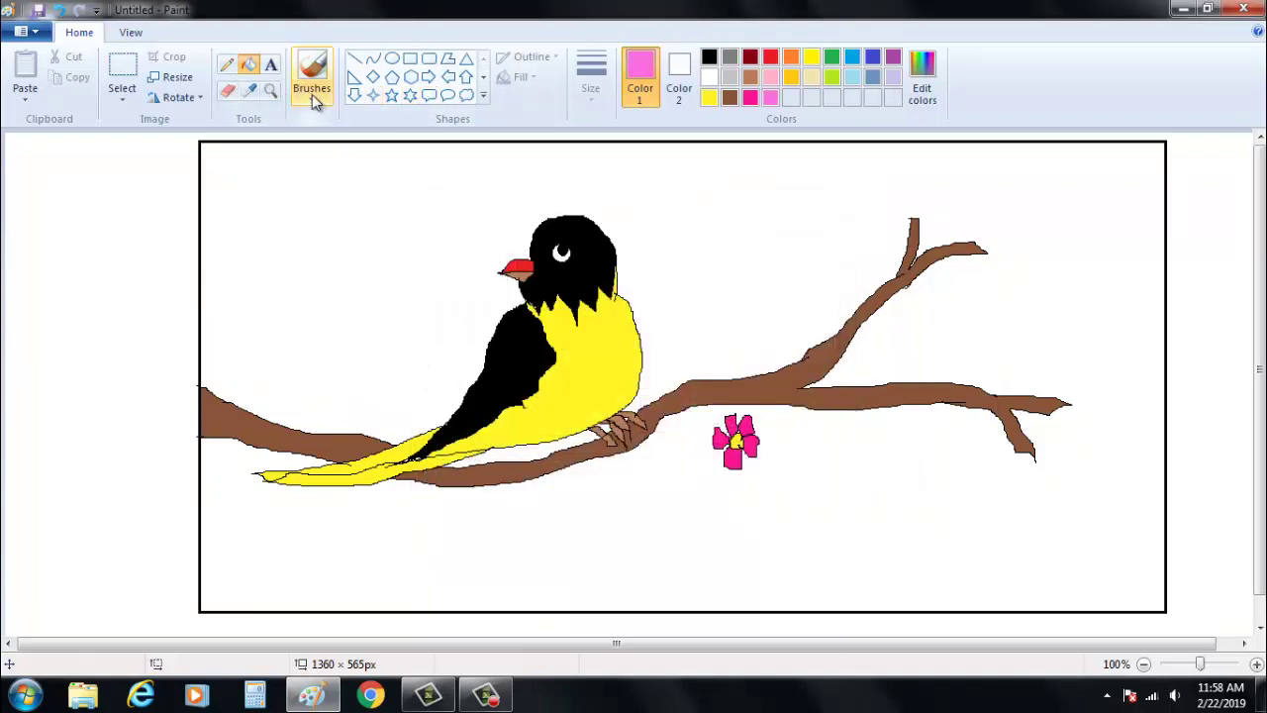
- Set the lighter orchid pink as Color 2 and shade the inside of each petal with the Eraser
click(227, 90)
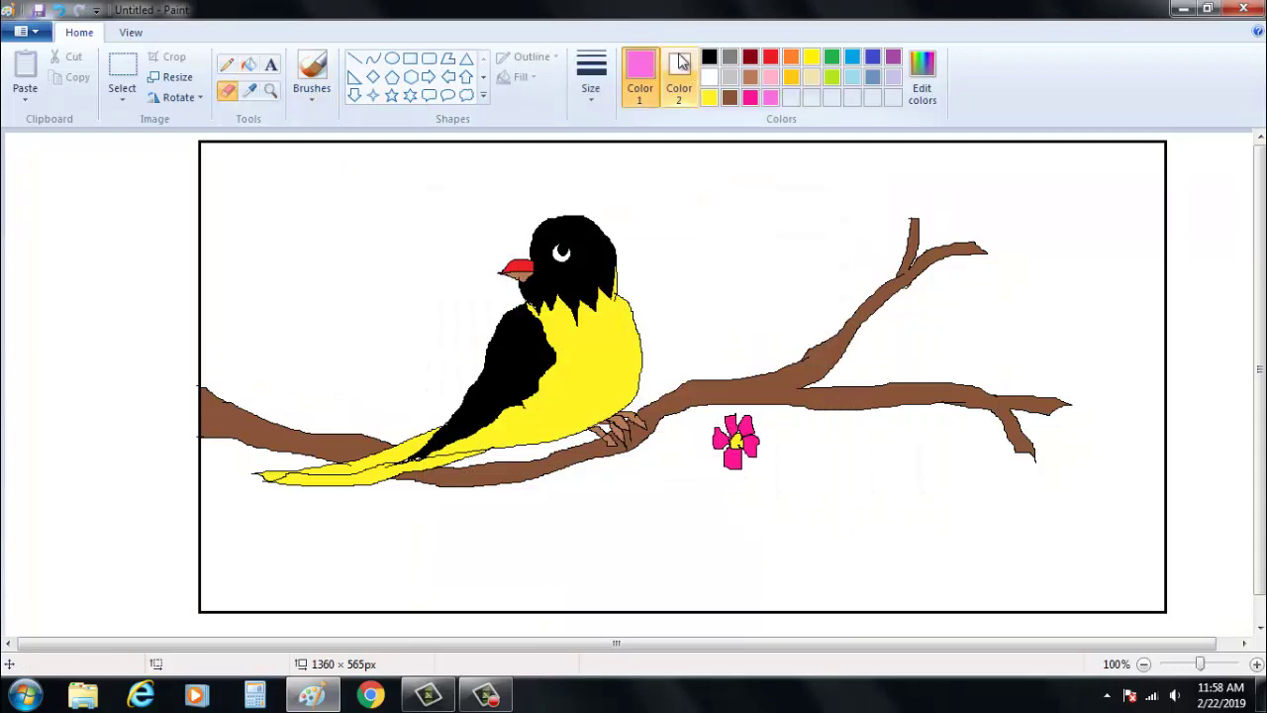
click(770, 97)
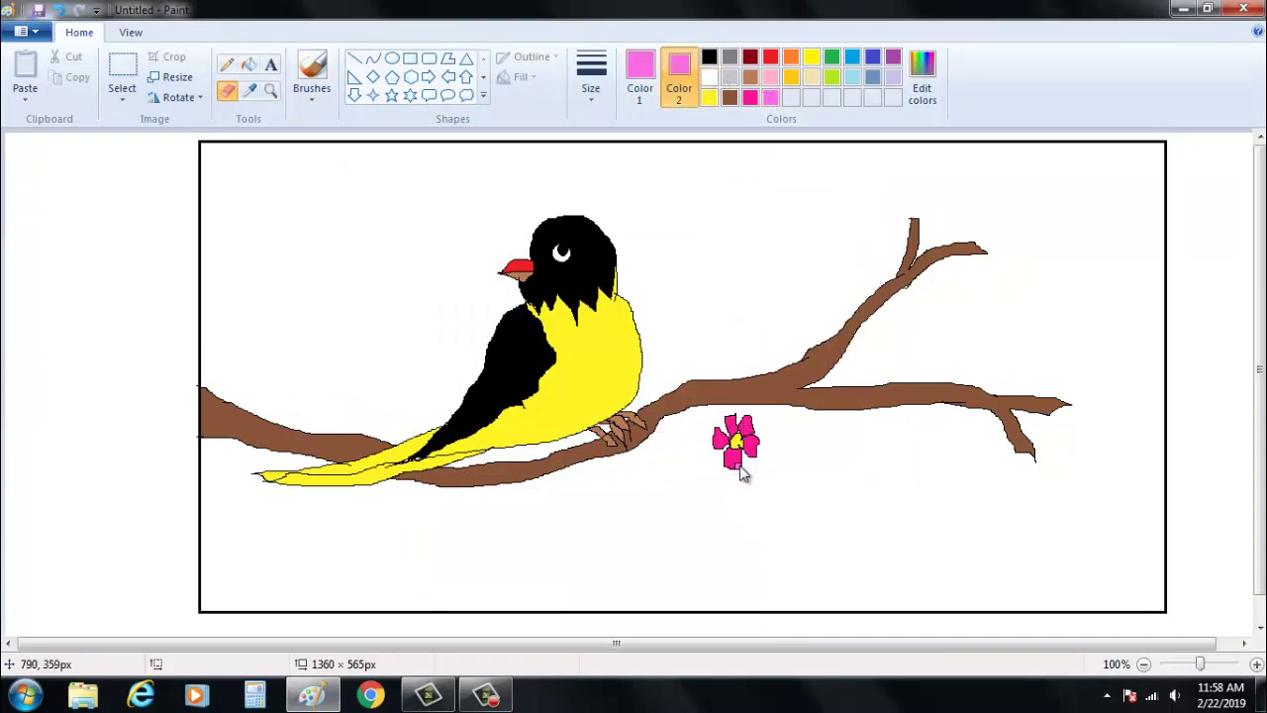
mouse_move(738, 466)
mouse_down()
mouse_move(745, 446)
mouse_move(720, 441)
mouse_move(737, 426)
mouse_up()
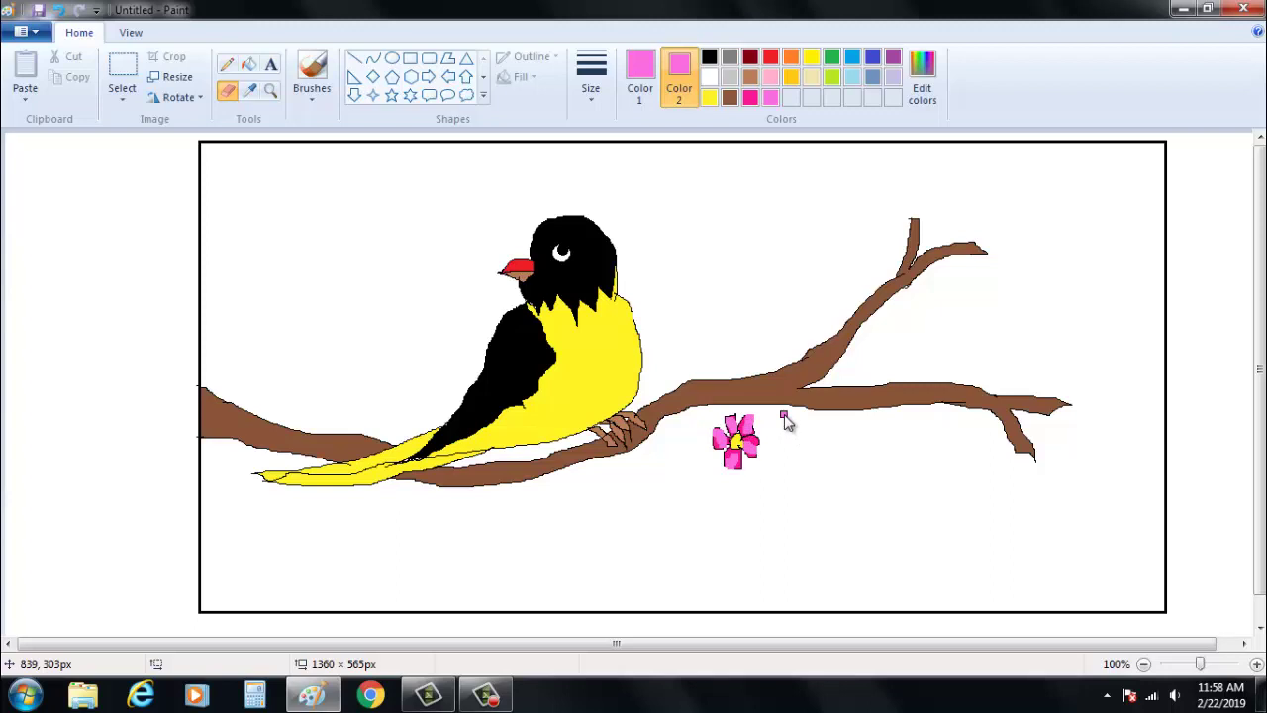
- Add pale rose highlights to the petals with a smaller Eraser, and trace the flower's outer edges in bright pink
click(770, 76)
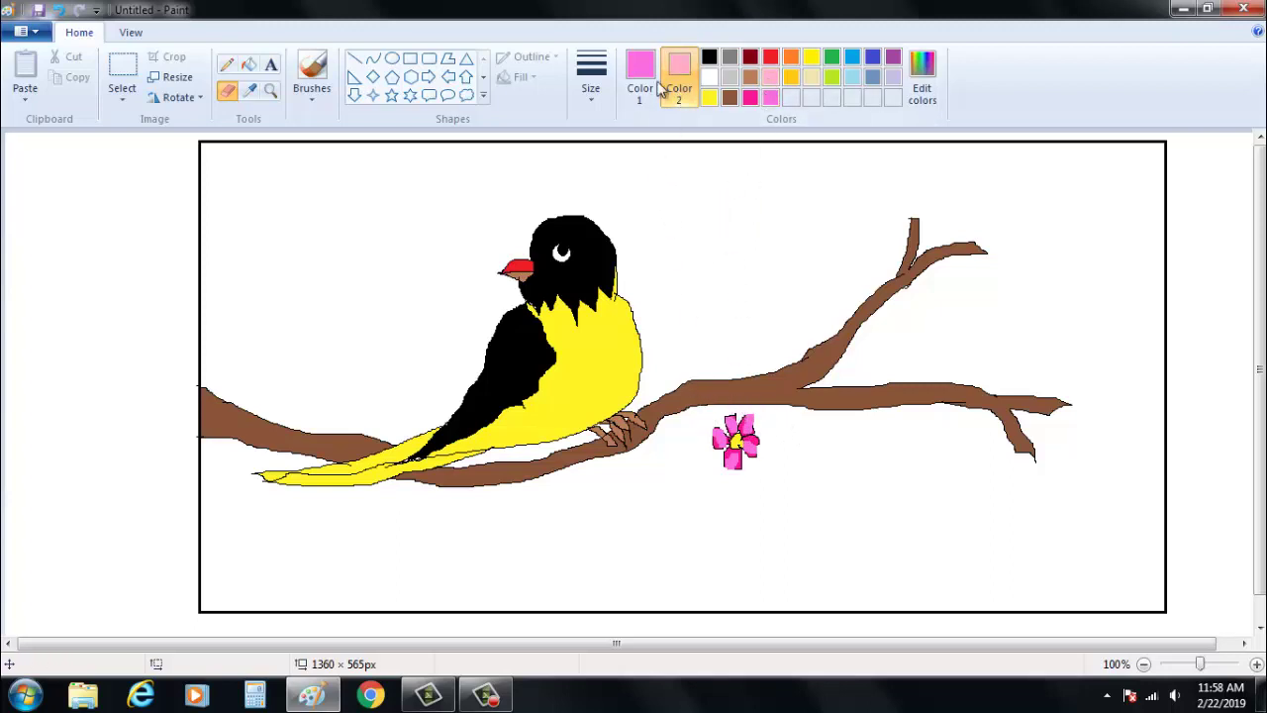
click(591, 79)
click(617, 139)
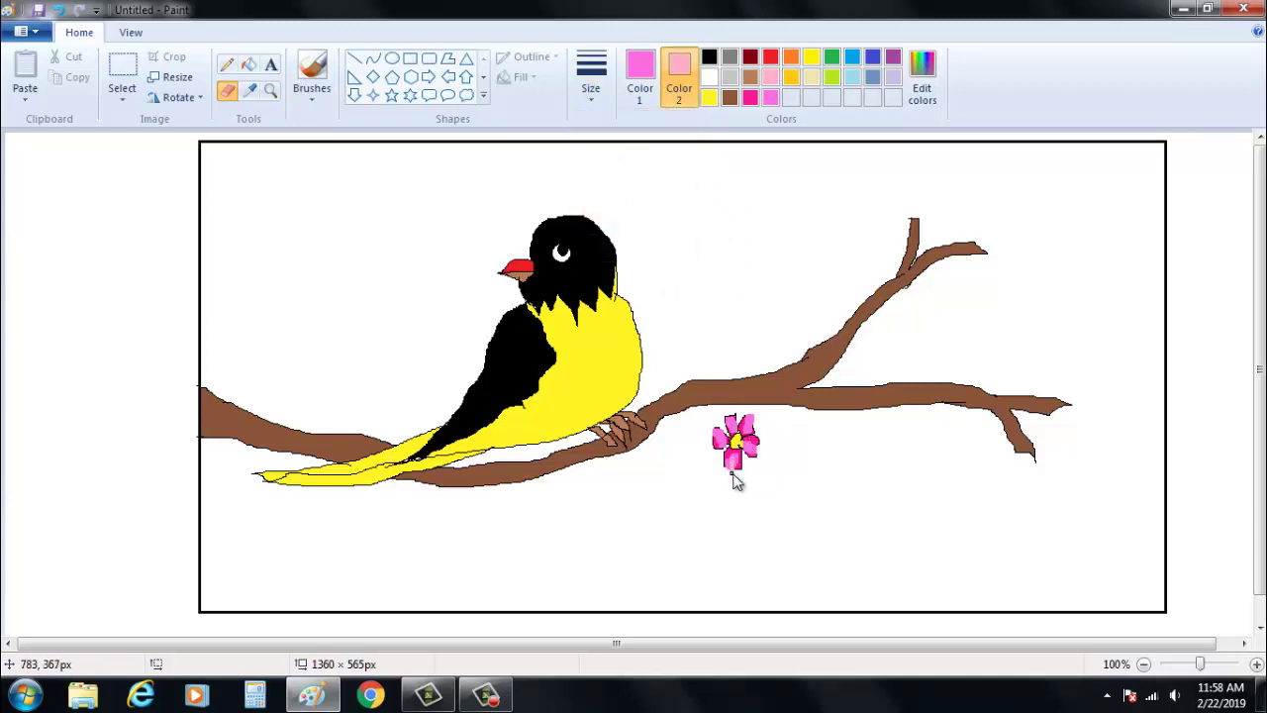
drag(733, 475, 750, 454)
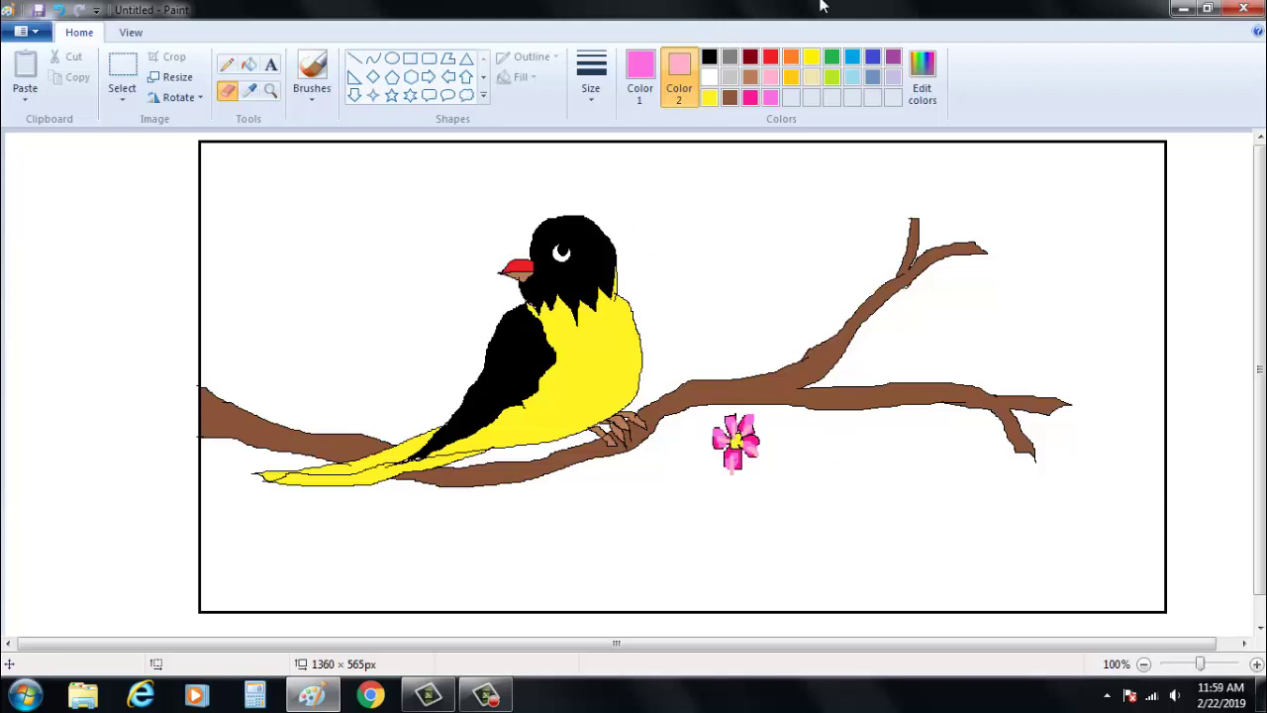
click(751, 97)
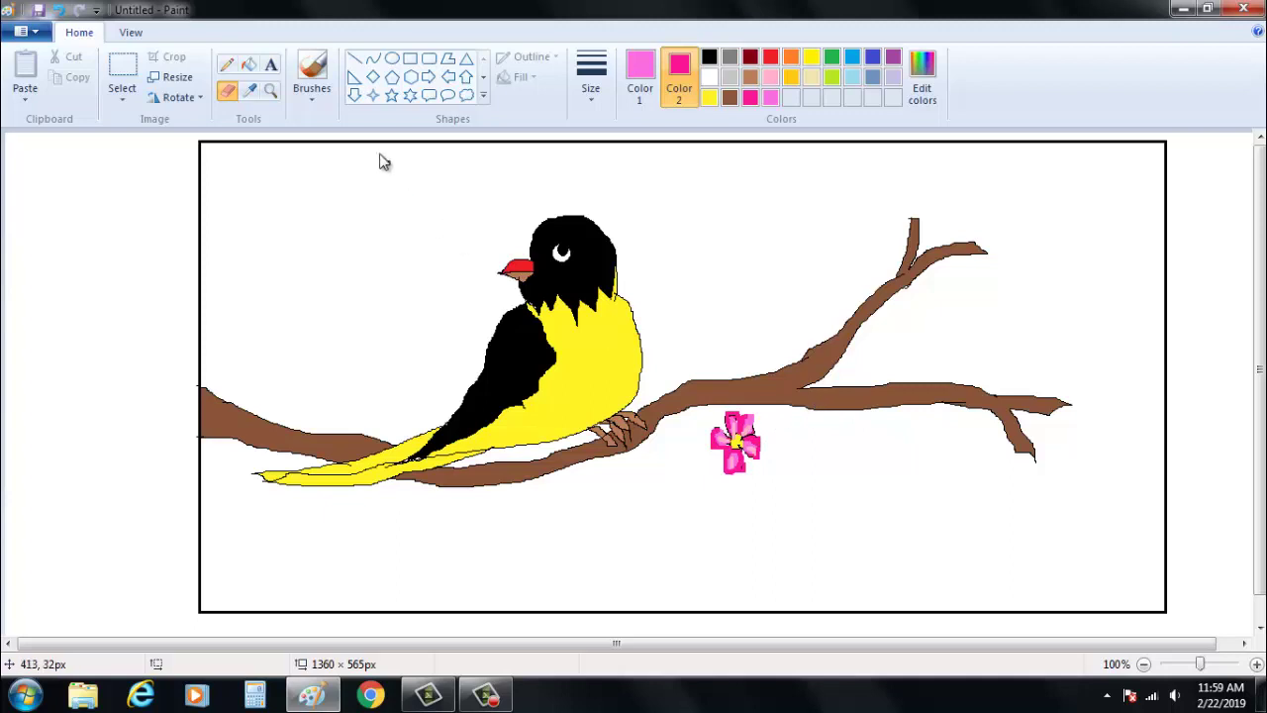
- Duplicate the finished flower and place the copy just to its right, slightly lower, under the branch
click(123, 70)
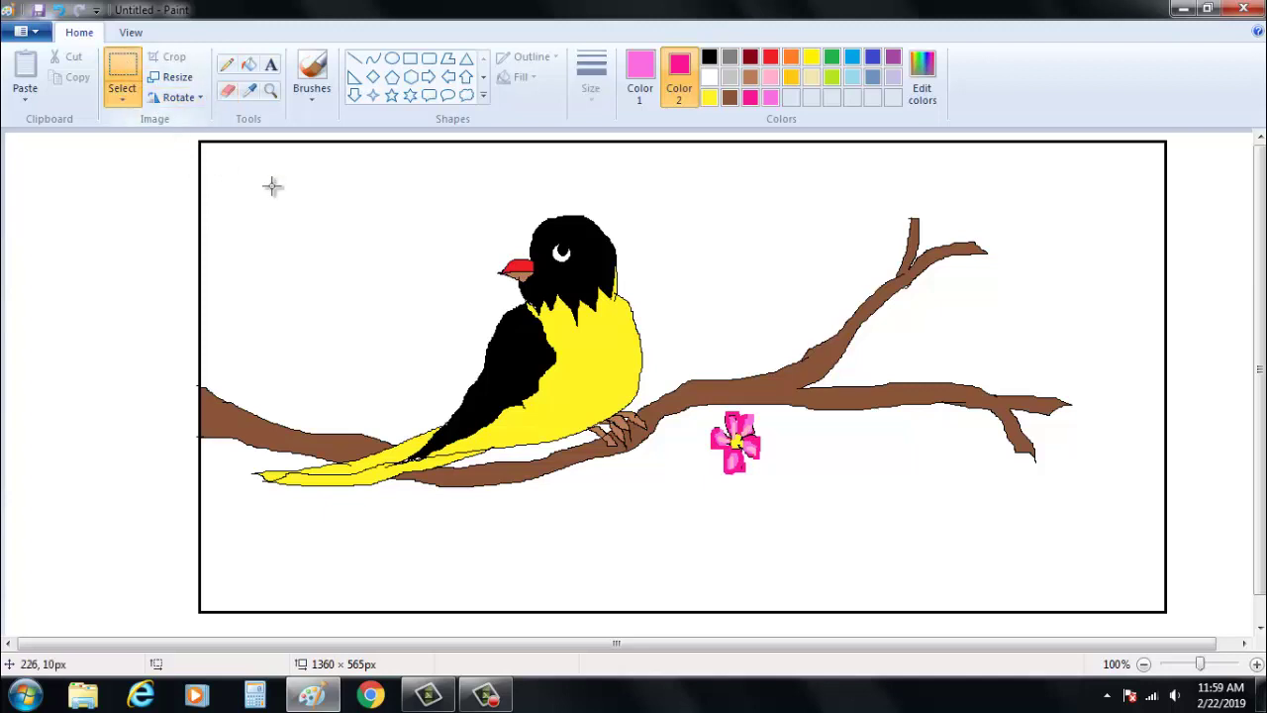
drag(706, 410, 771, 477)
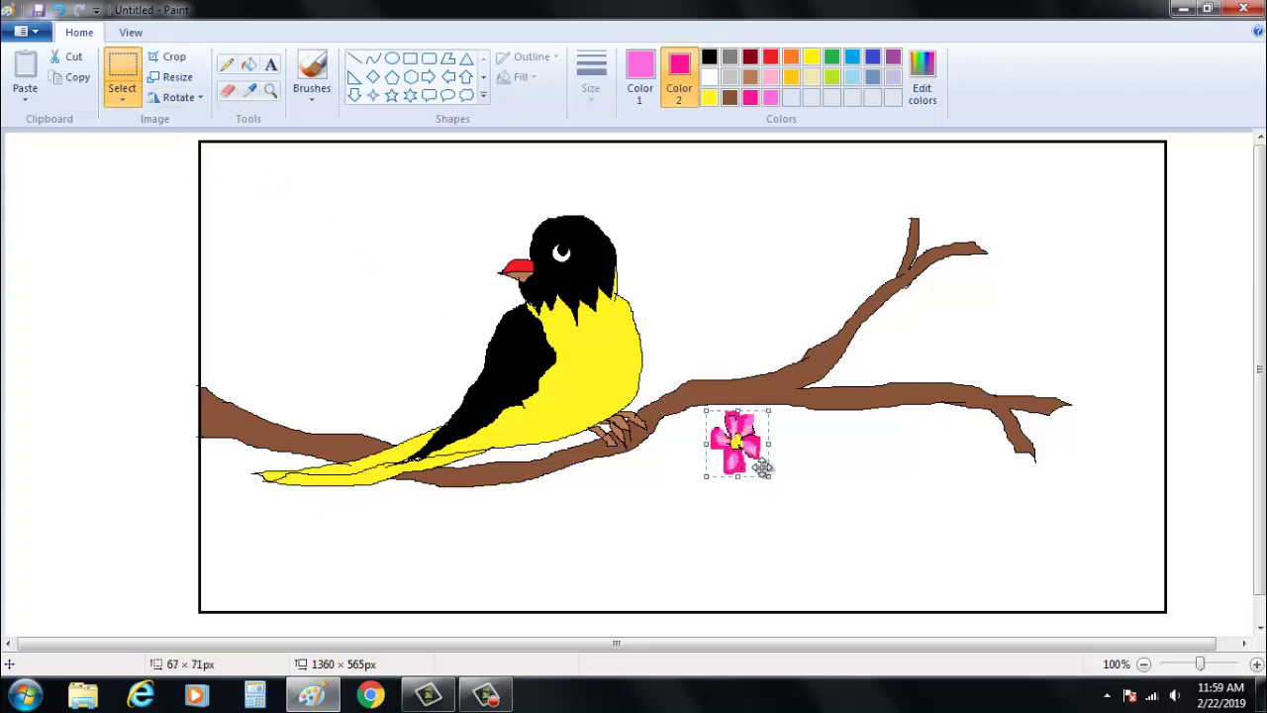
key(ctrl+c)
key(ctrl+v)
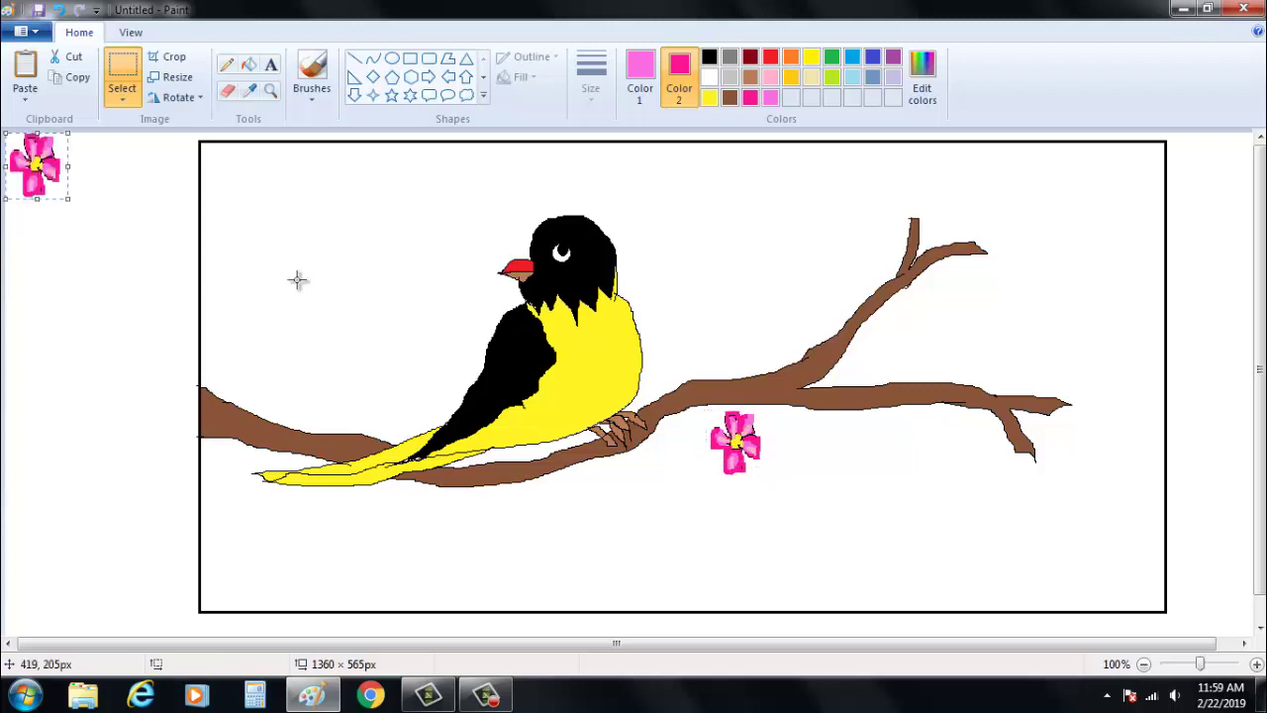
drag(35, 162, 865, 452)
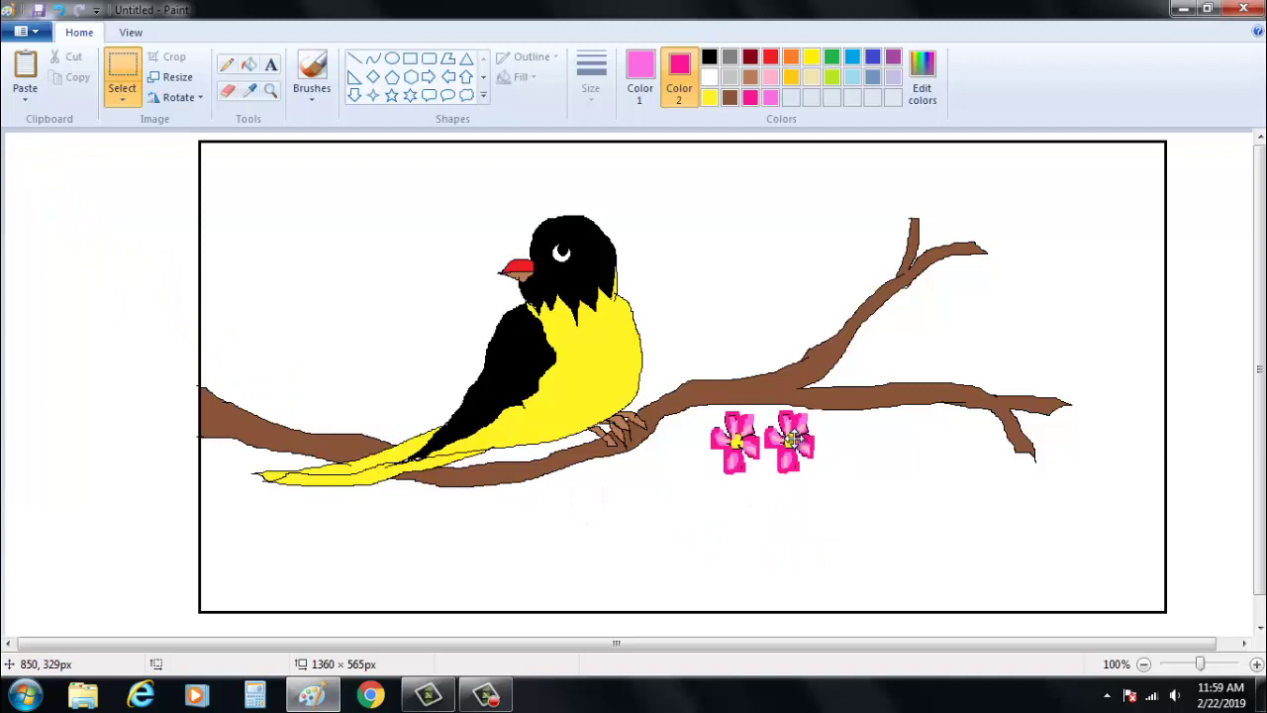
drag(792, 440, 796, 447)
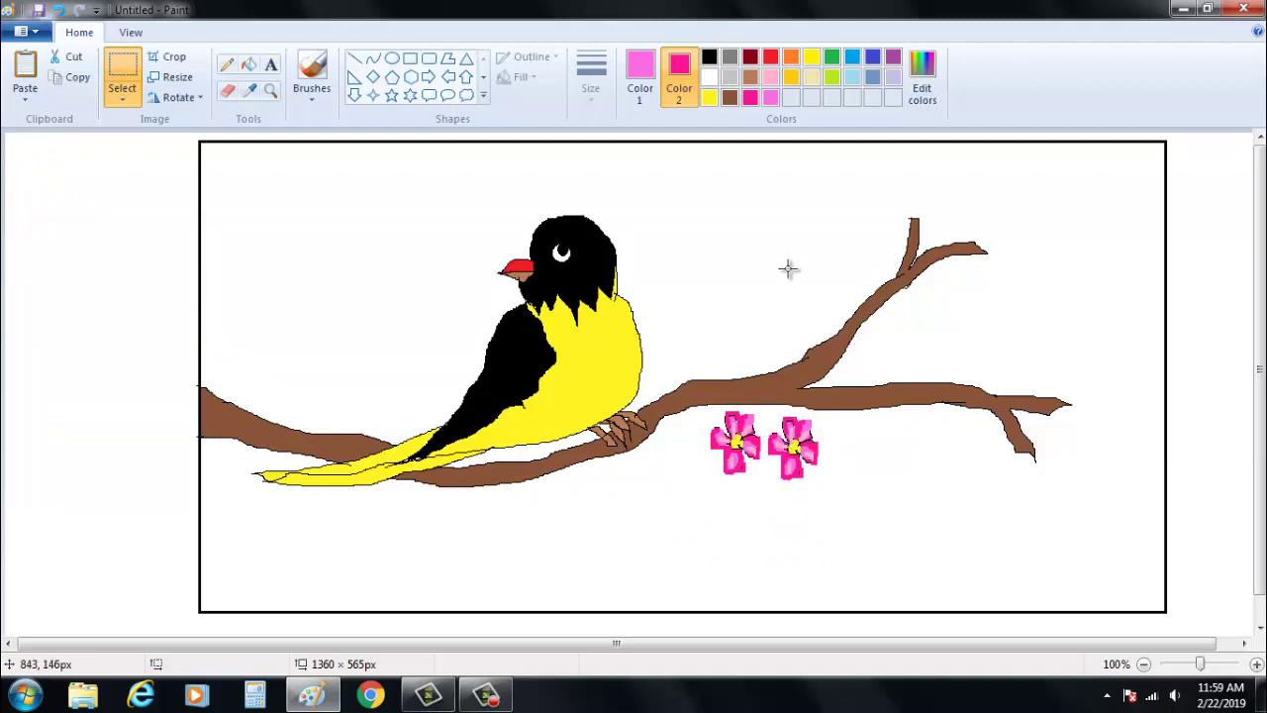
- Duplicate the pair of flowers and place the copy below the curved part of the branch under the bird
mouse_move(709, 409)
mouse_down()
mouse_move(744, 462)
mouse_move(813, 495)
mouse_up()
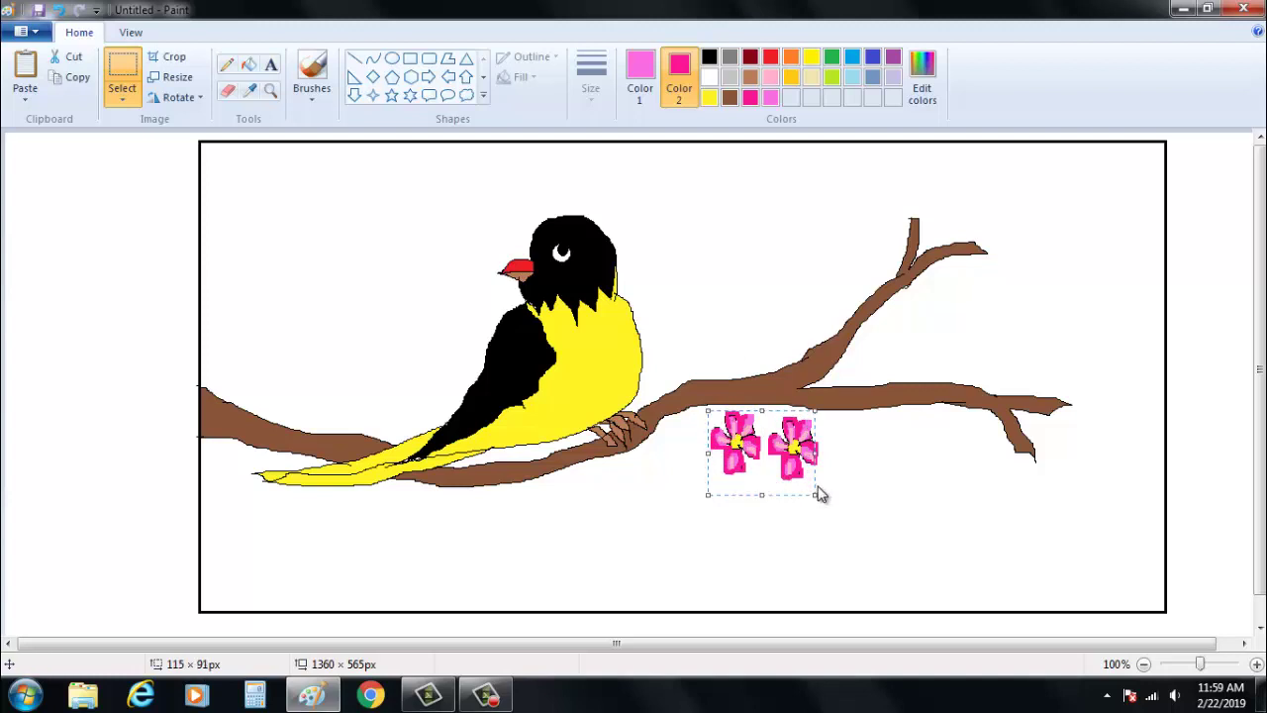
key(ctrl+c)
key(ctrl+v)
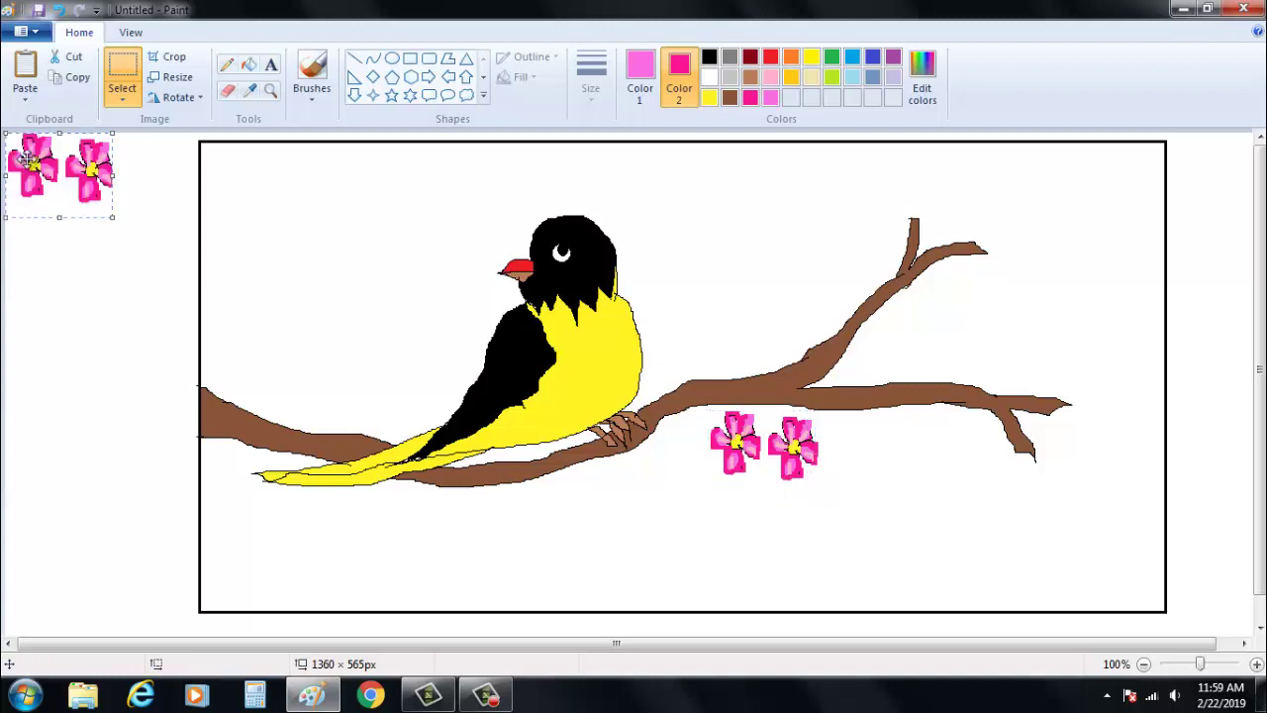
drag(56, 170, 477, 520)
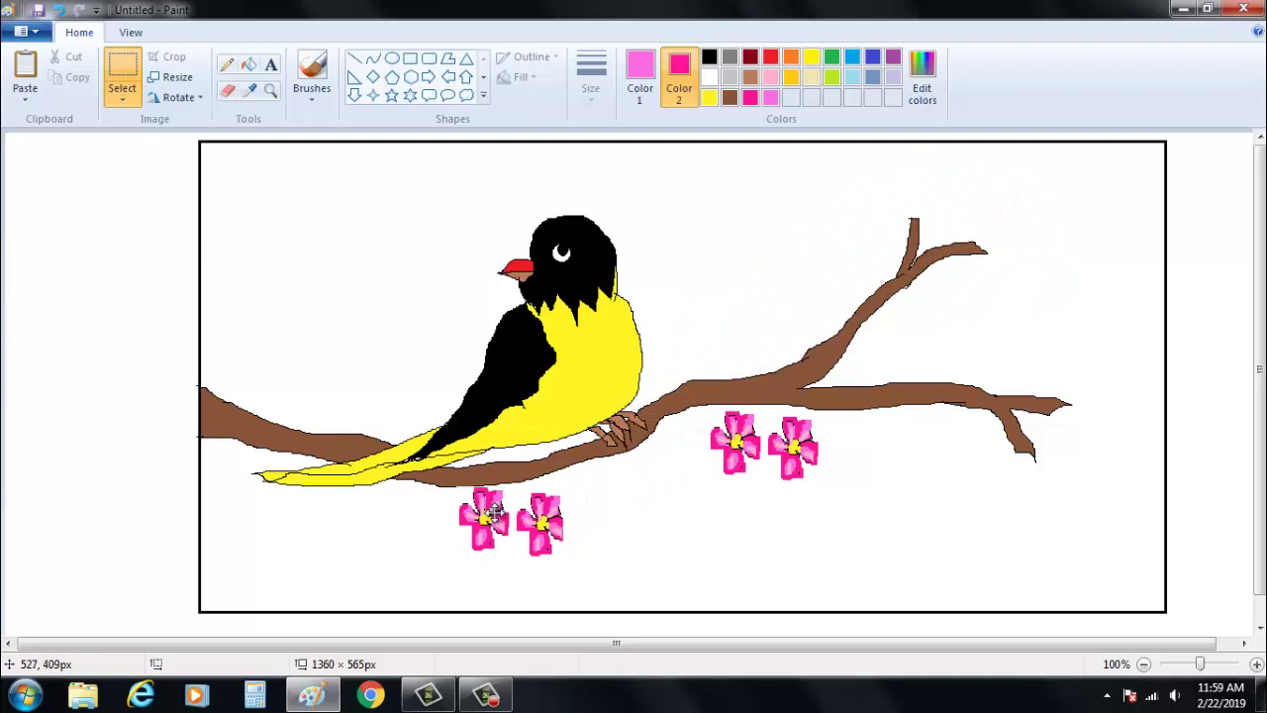
click(679, 519)
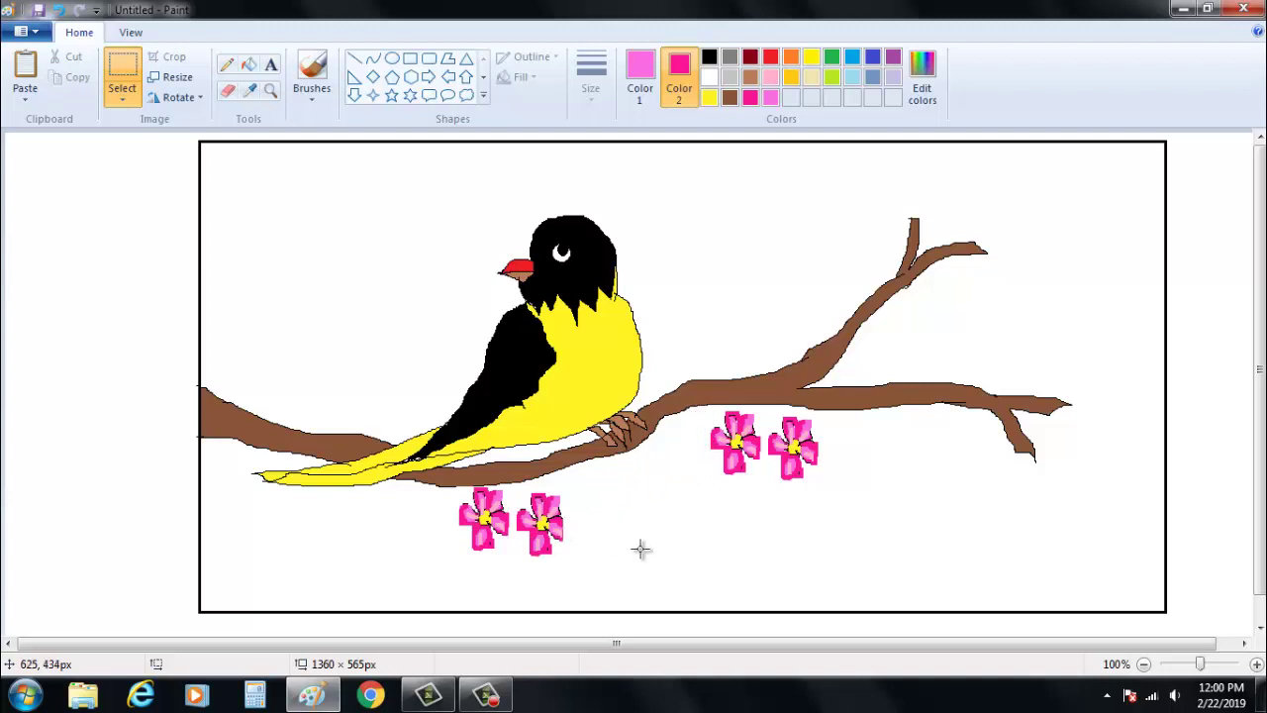
- Copy the single flower left of the pair under the fork and place it beside the branch's lower right twig
drag(697, 408, 763, 488)
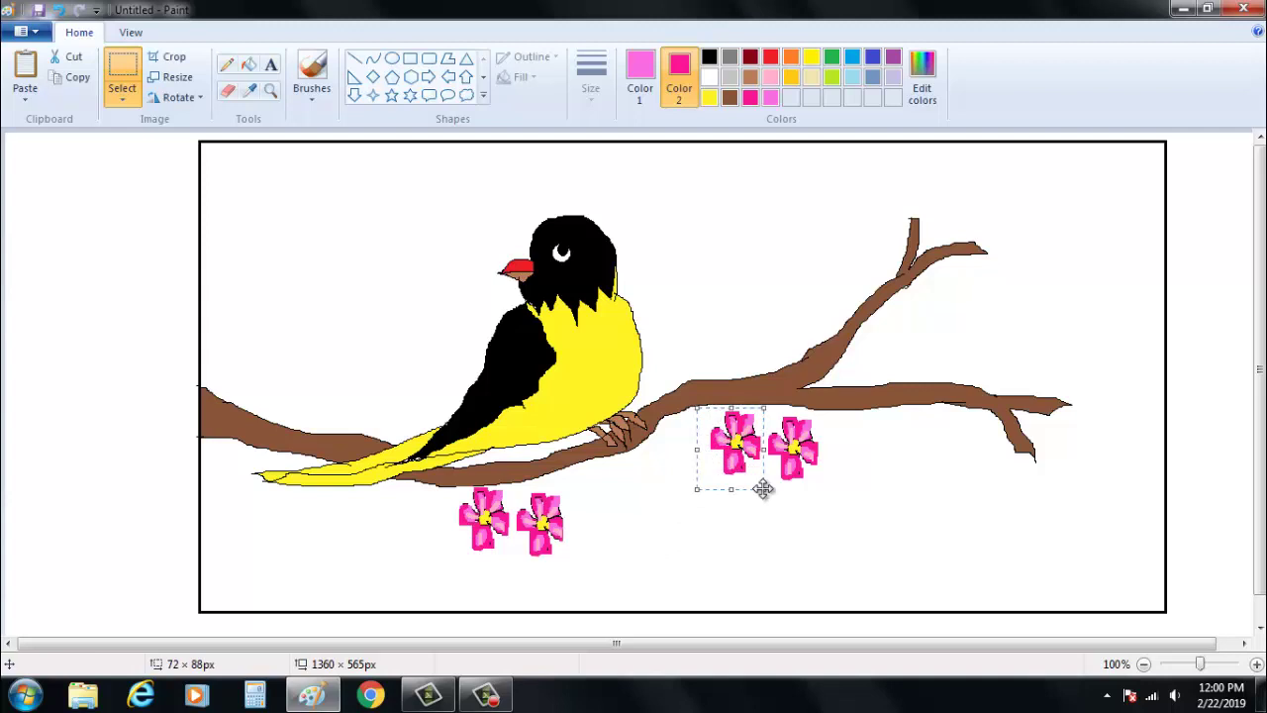
key(ctrl+c)
key(ctrl+v)
drag(35, 164, 971, 458)
click(1014, 317)
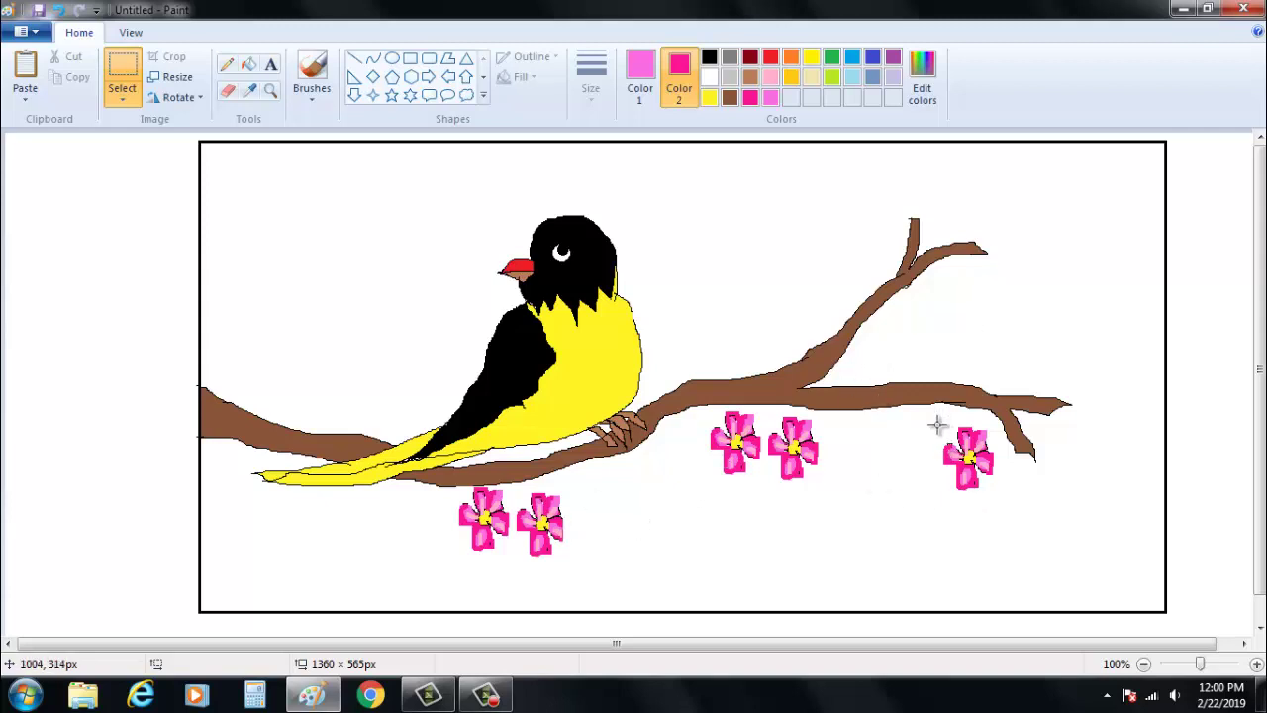
- Duplicate the flower beside the lower right twig and place the copy to its upper left, just under the branch
drag(936, 423, 997, 492)
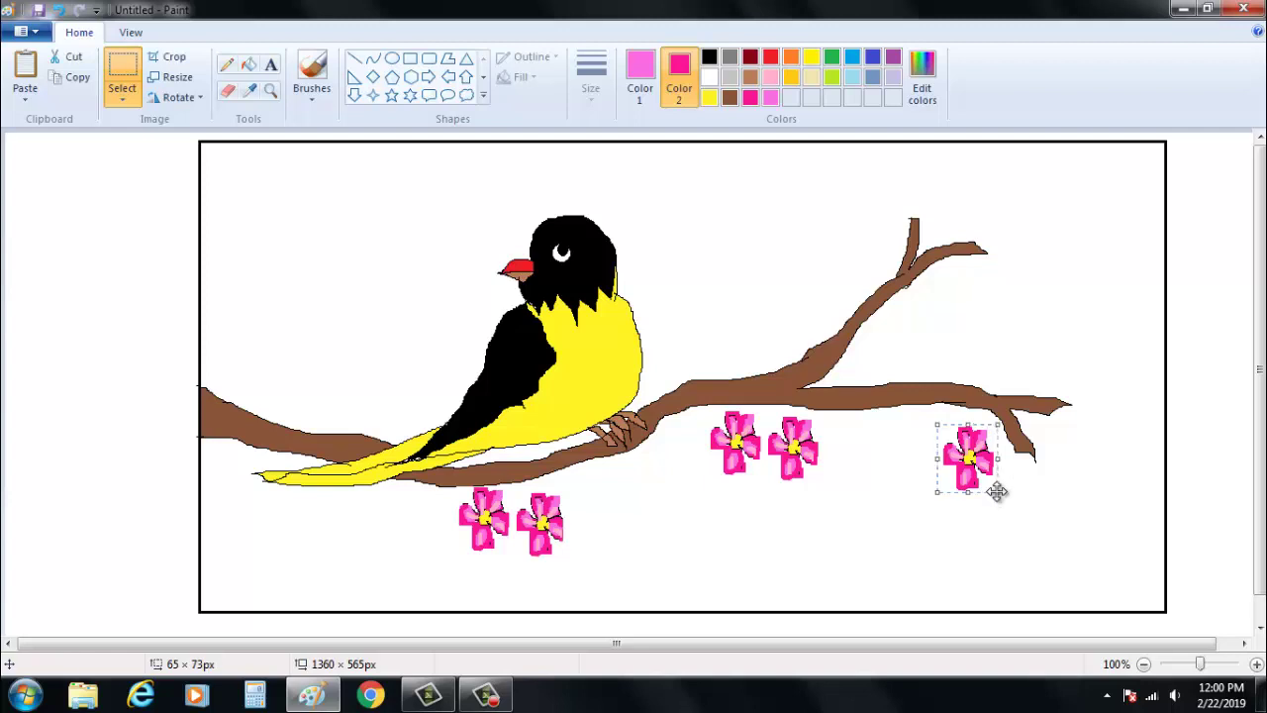
key(ctrl+c)
key(ctrl+v)
drag(56, 183, 910, 436)
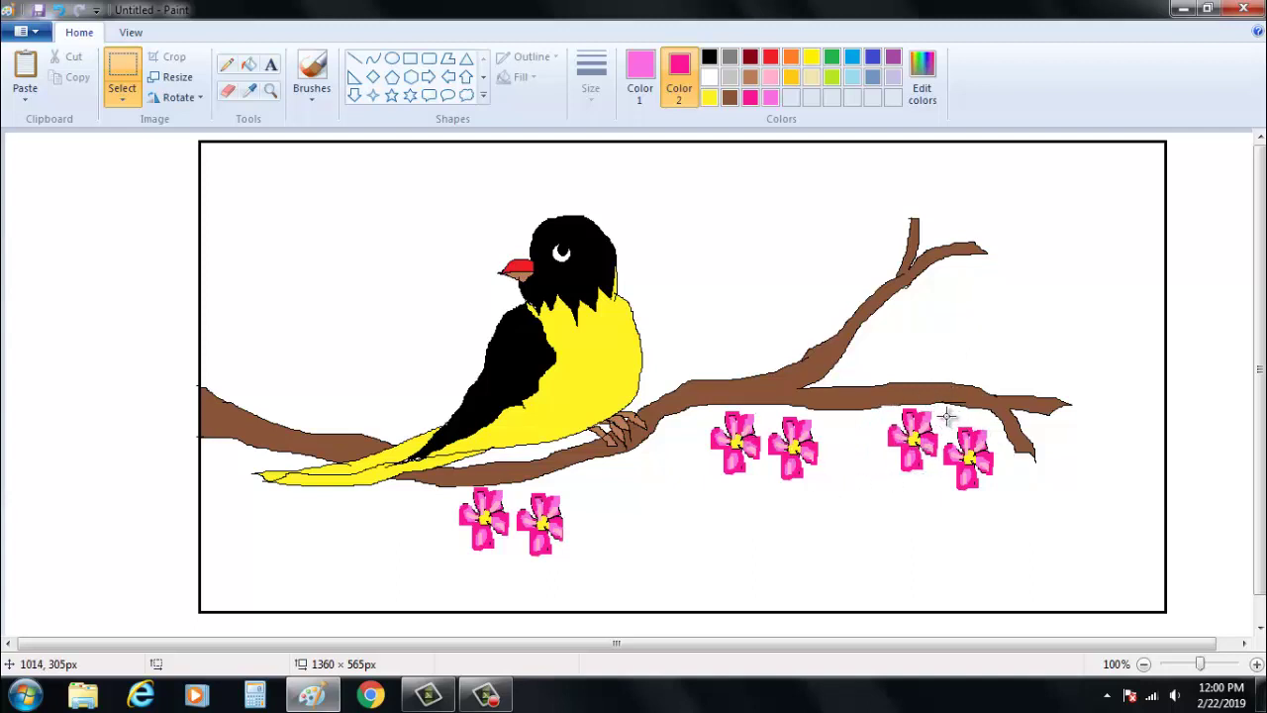
drag(947, 417, 964, 458)
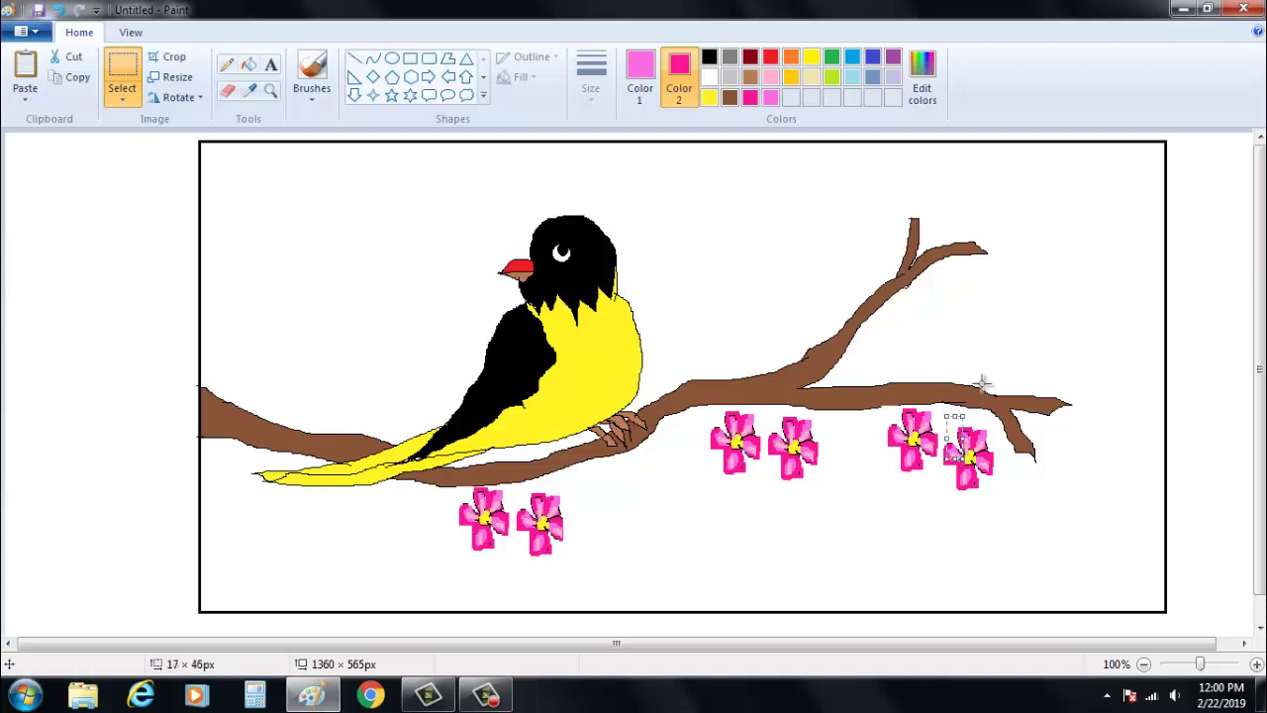
click(1010, 307)
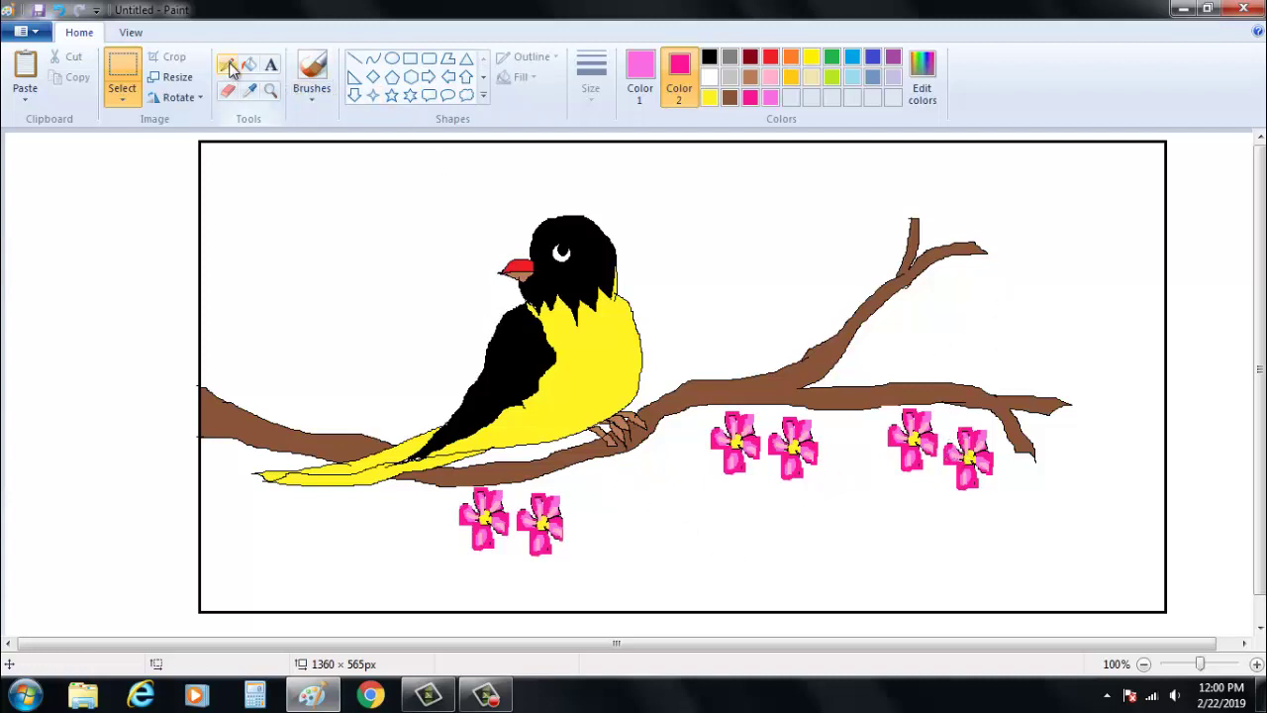
- Draw a small black circle with the Oval shape in the empty area below the branch, right of the lower flower pair
click(392, 57)
click(639, 72)
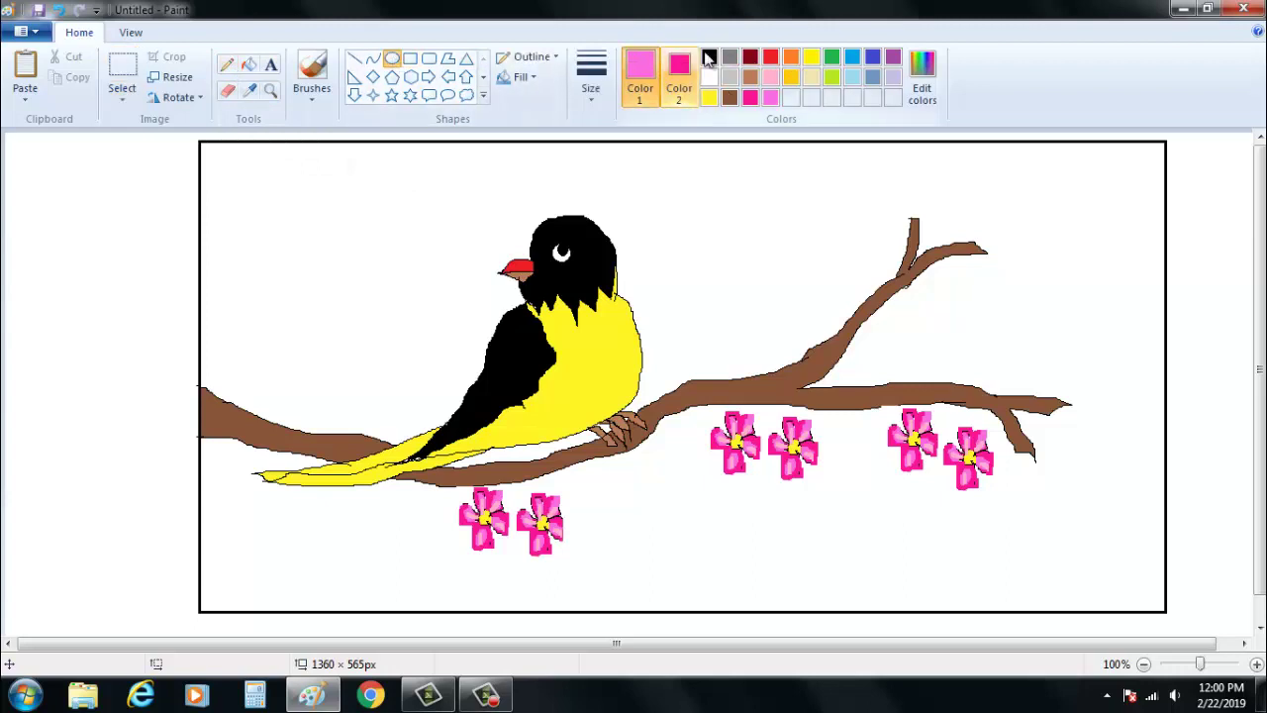
click(709, 57)
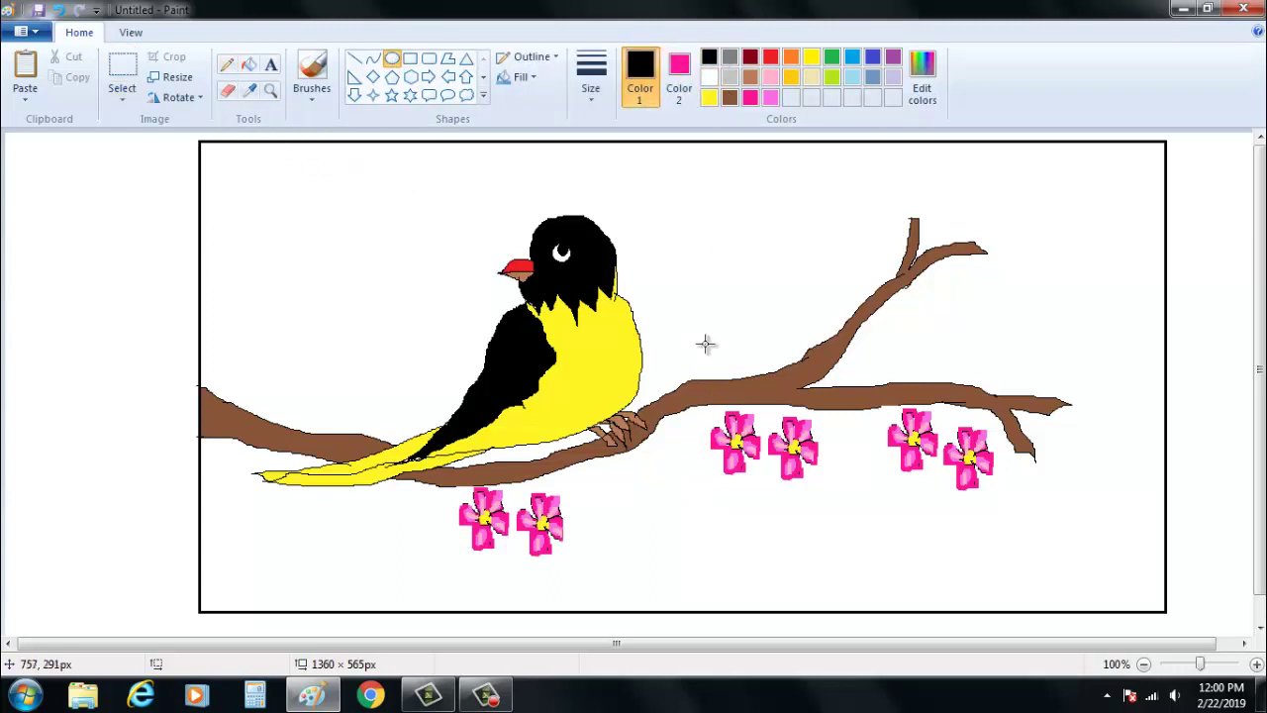
drag(640, 519, 655, 536)
click(680, 523)
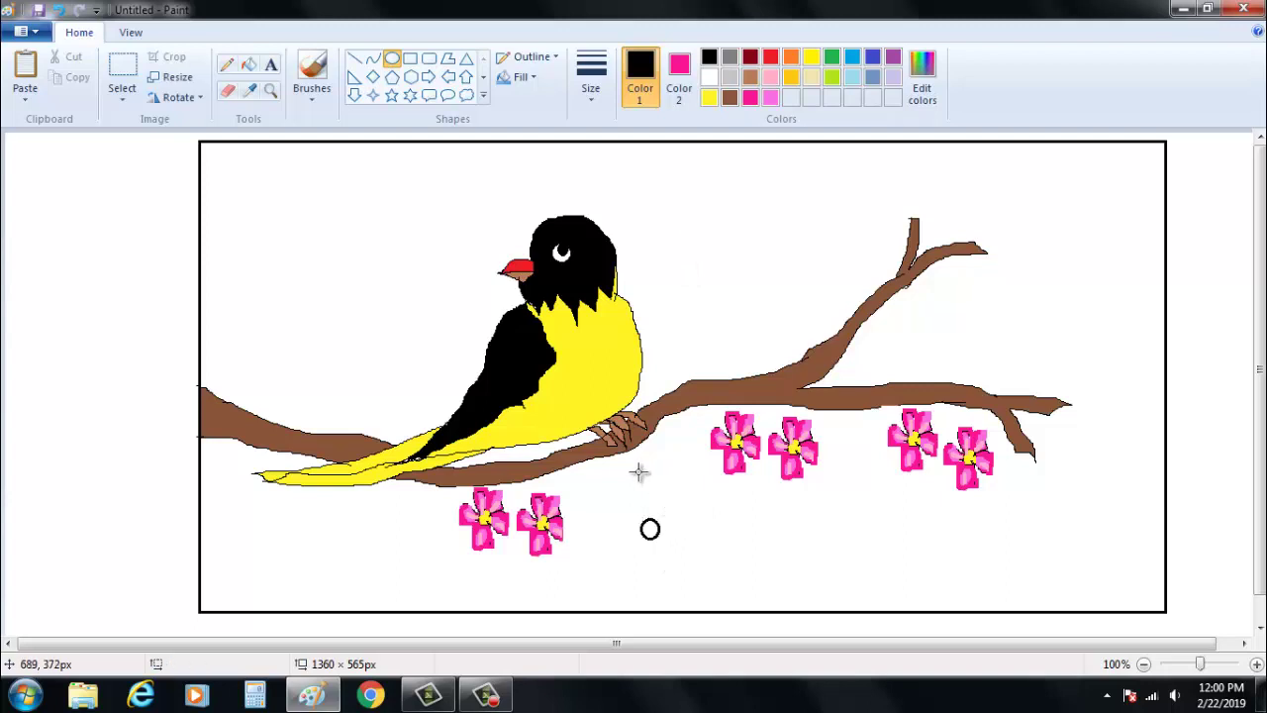
- Draw five freehand petals around the small circle below the branch with the black Pencil
click(227, 64)
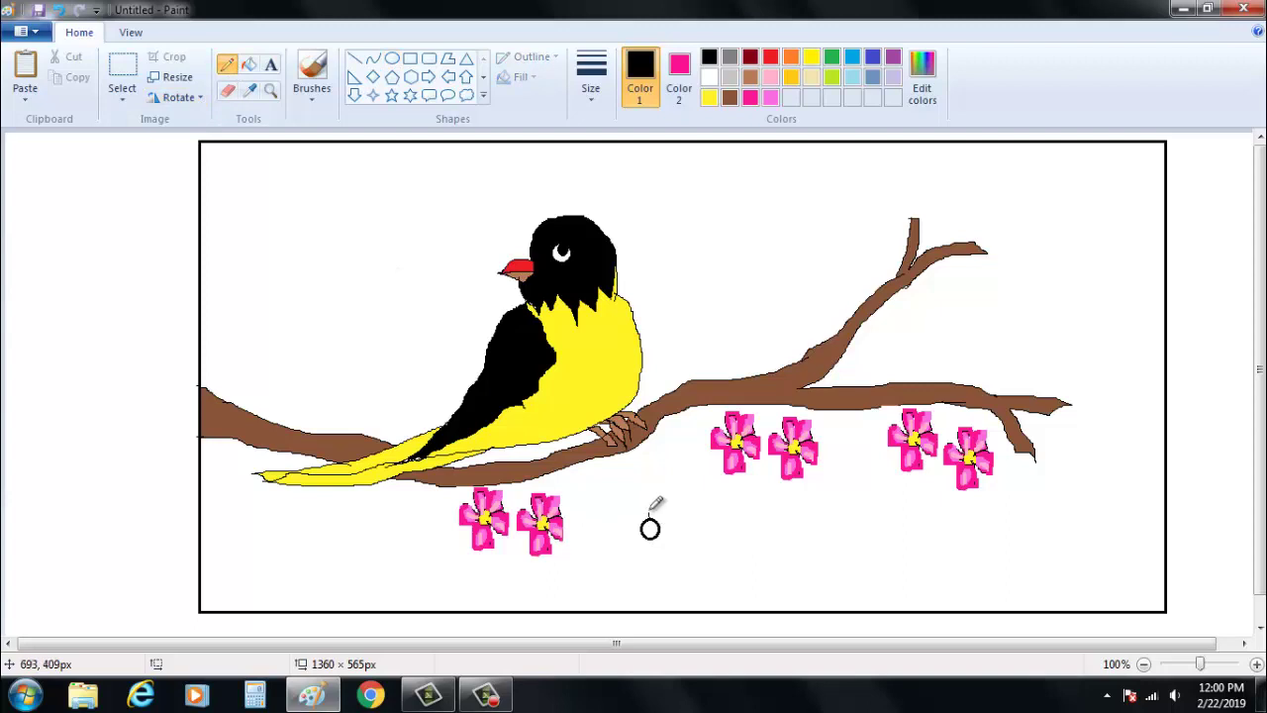
mouse_move(660, 490)
mouse_down()
mouse_move(684, 514)
mouse_move(679, 553)
mouse_move(635, 551)
mouse_move(624, 498)
mouse_move(644, 521)
mouse_up()
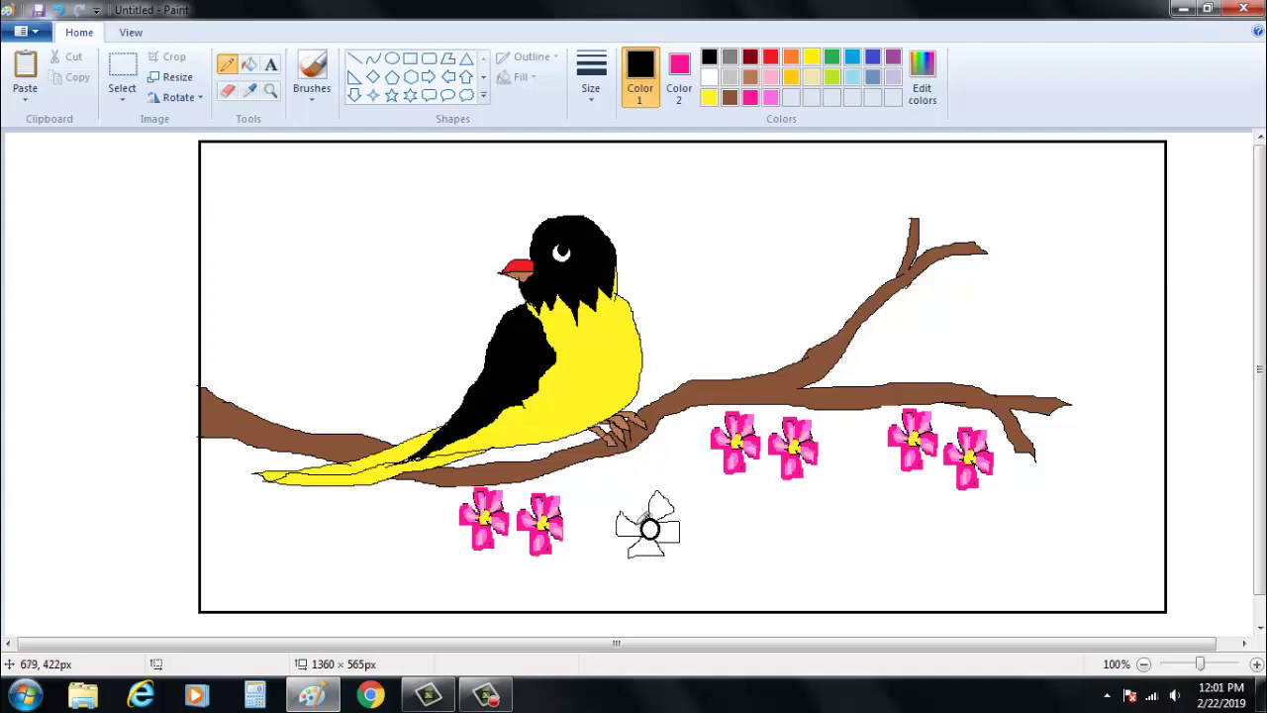
drag(651, 525, 648, 505)
- Erase the outer edge of the new flower's right petal in white and redraw it with the black Pencil
click(228, 90)
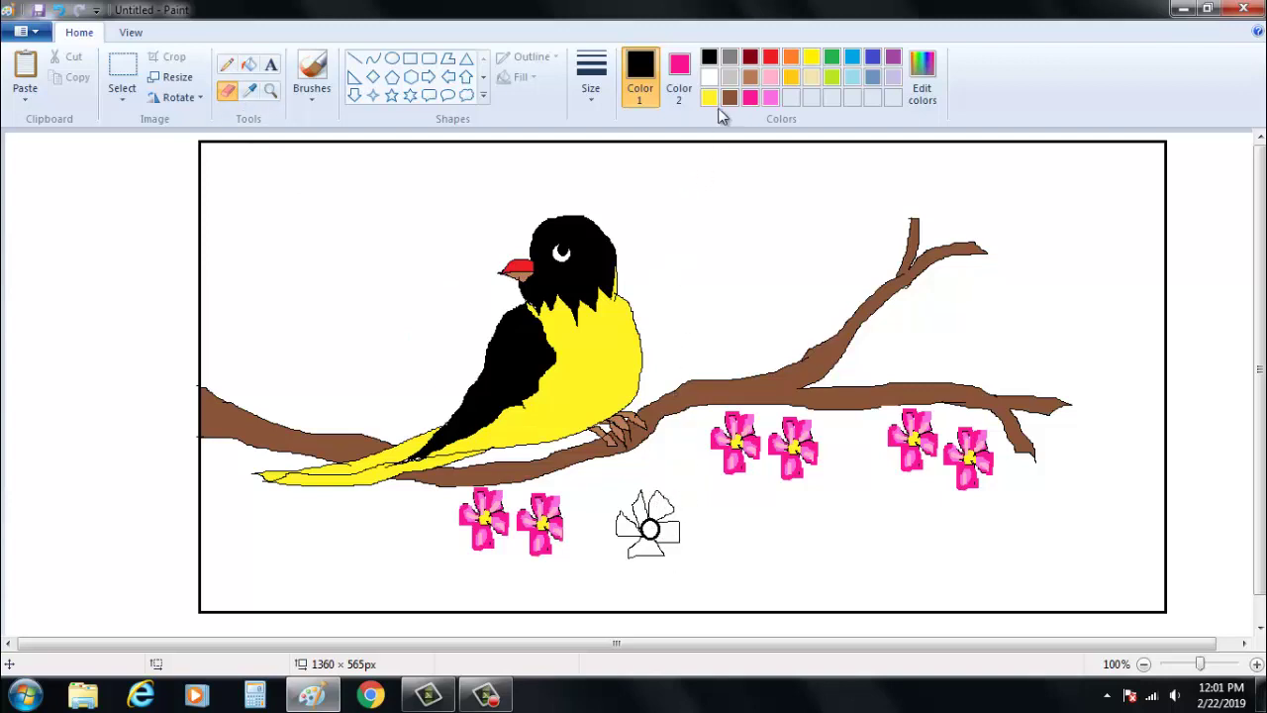
click(709, 79)
click(679, 79)
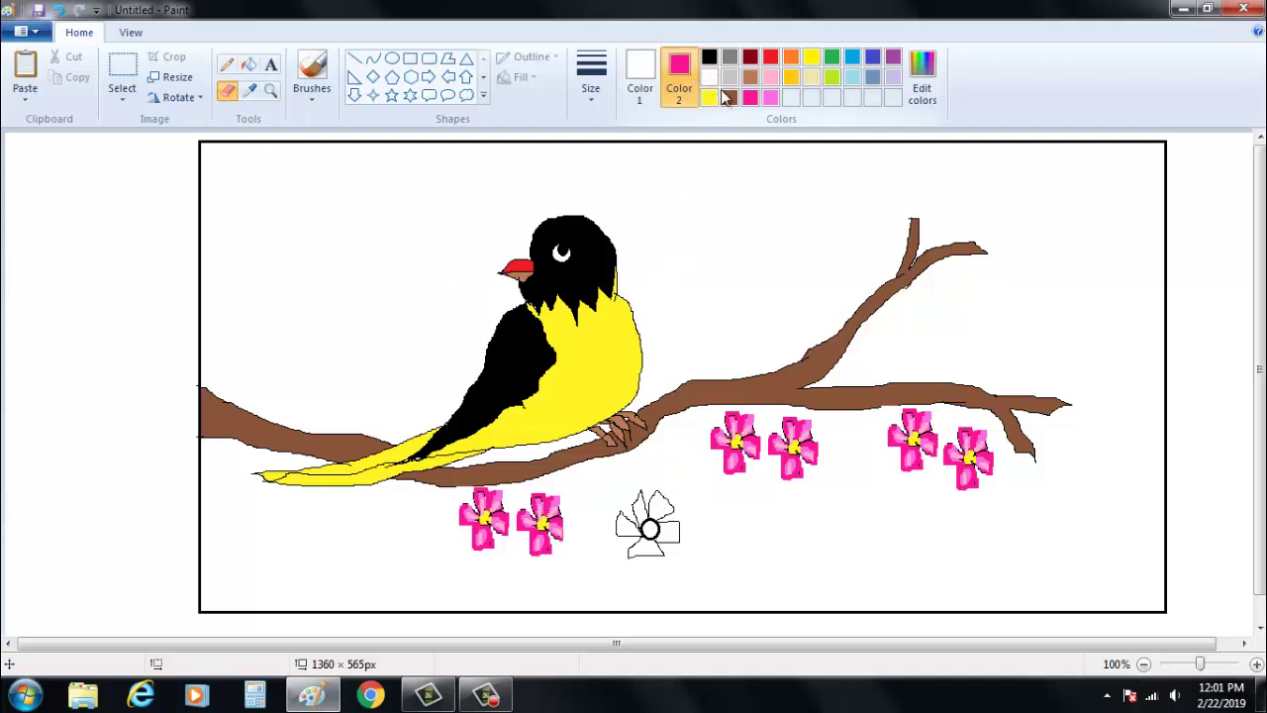
click(709, 77)
click(640, 77)
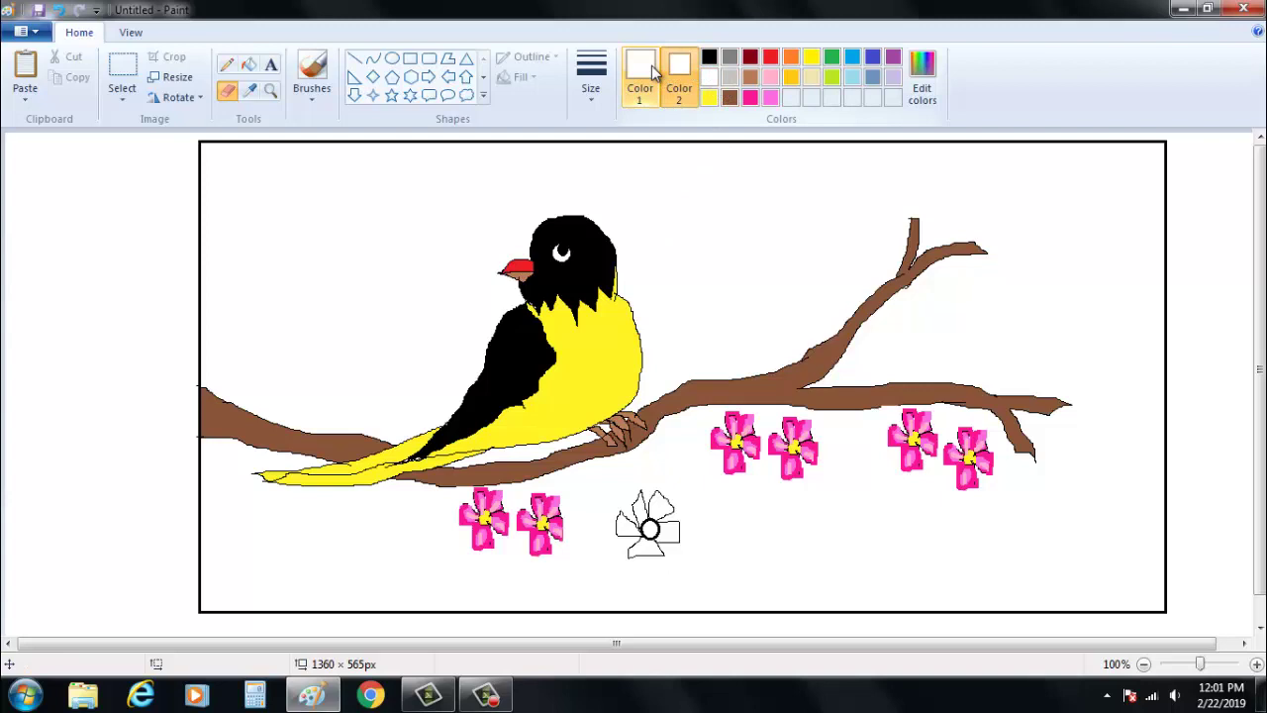
click(709, 57)
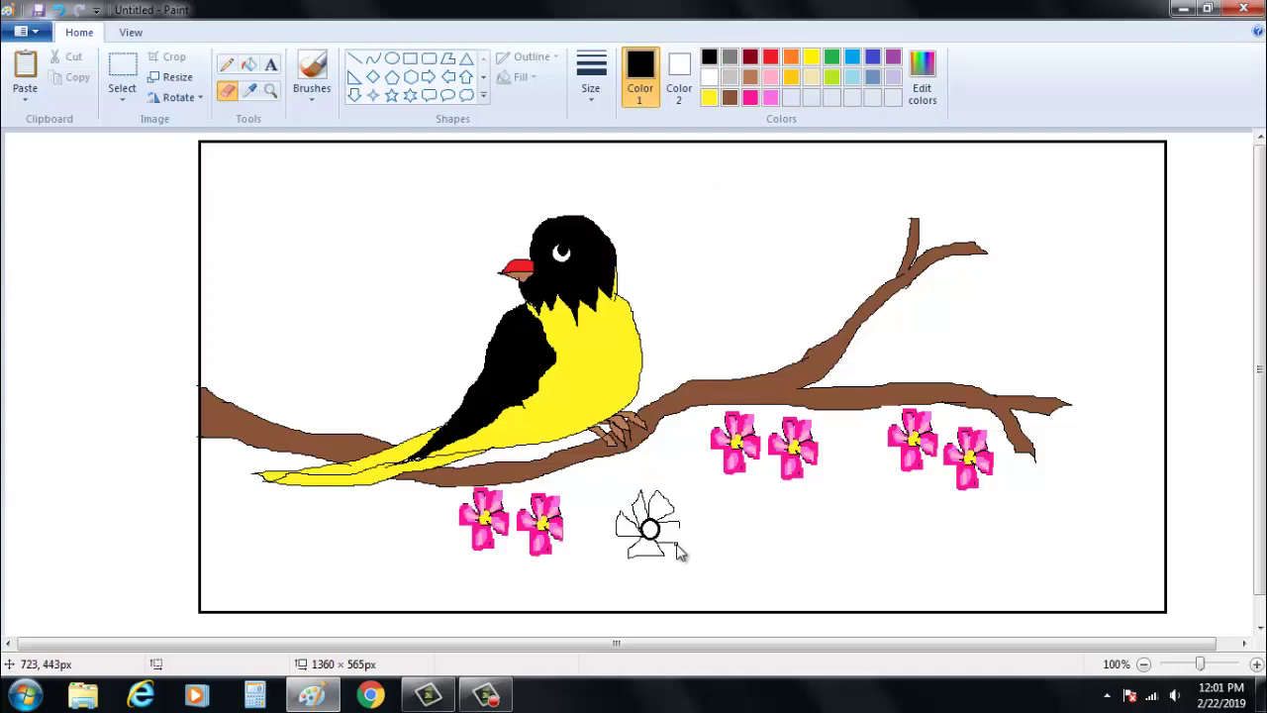
click(226, 66)
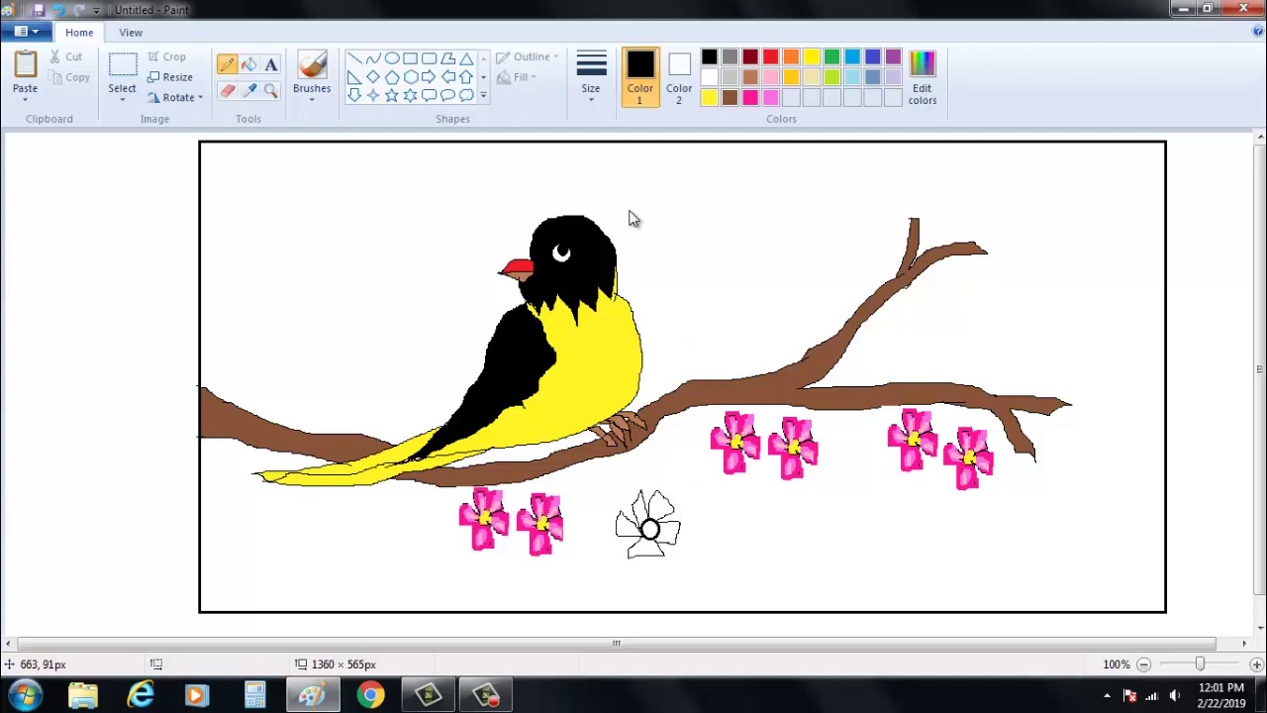
- Fill all five petals of the new flower with deep pink, leaving the center circle white
click(750, 98)
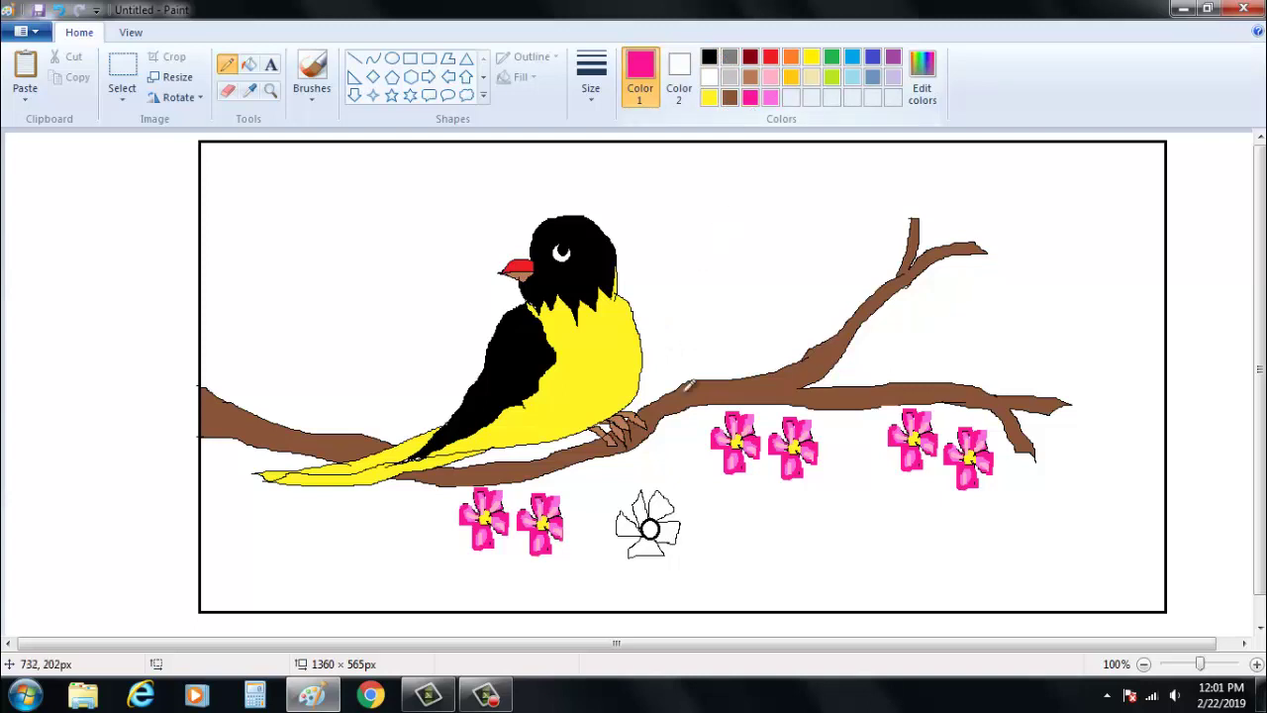
click(249, 65)
click(642, 547)
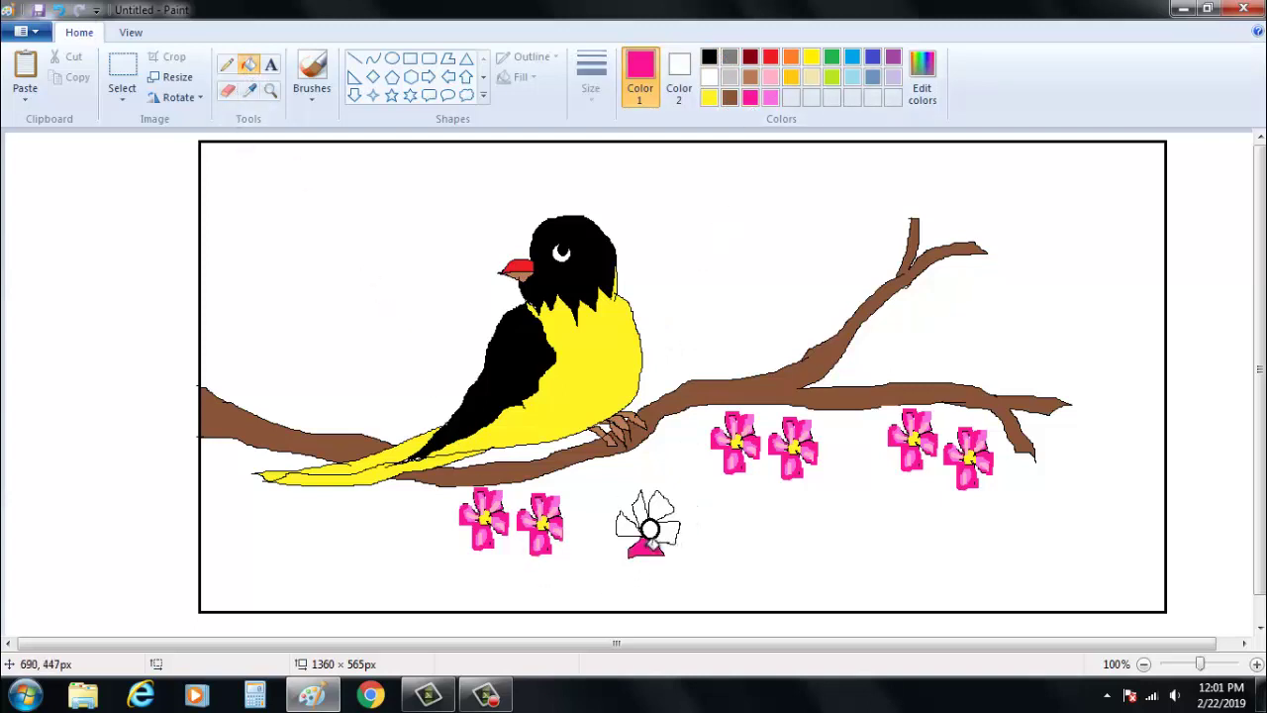
click(626, 525)
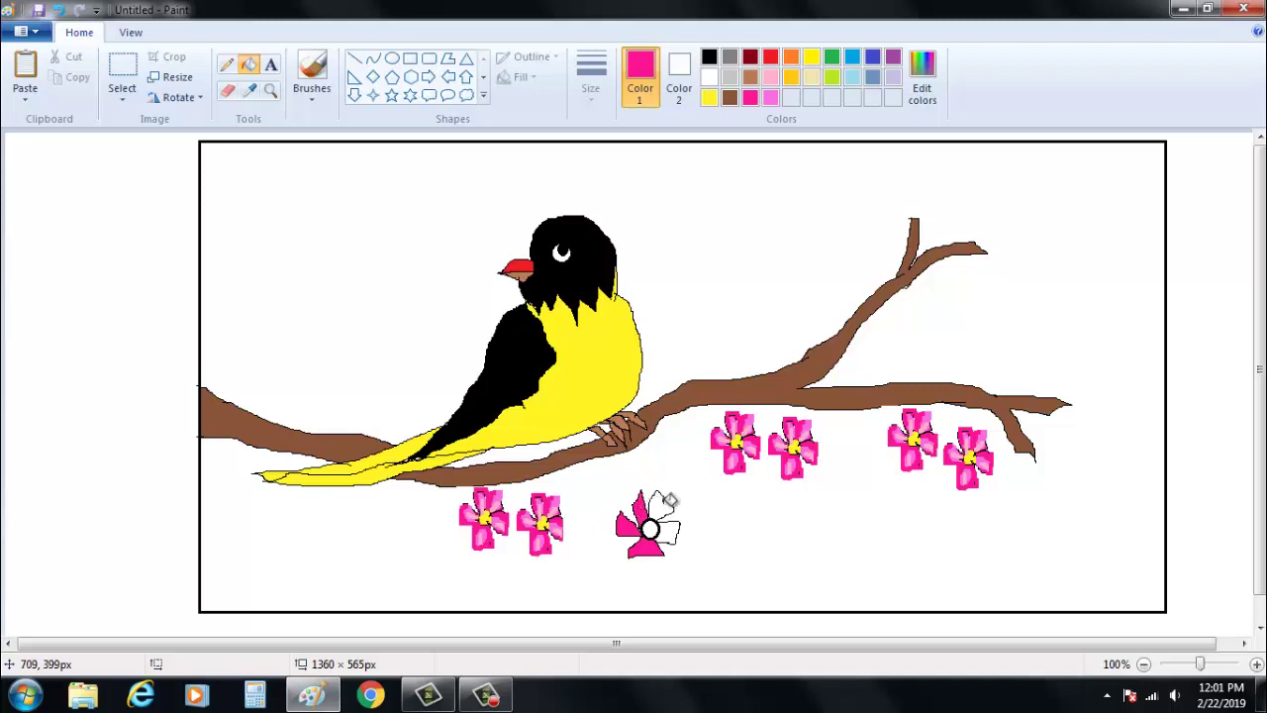
click(660, 502)
click(672, 532)
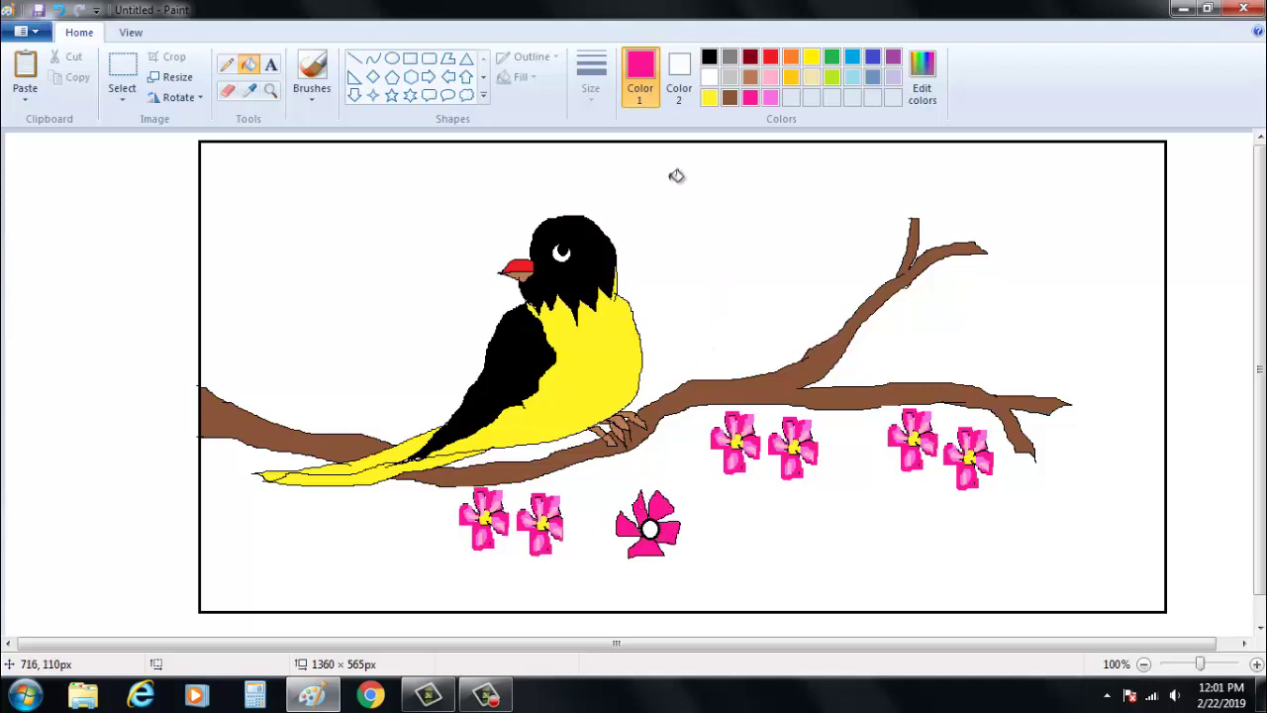
- Shade the inside of the new flower's petals in lighter pink, using the Eraser at the third thickness with that background color
click(771, 97)
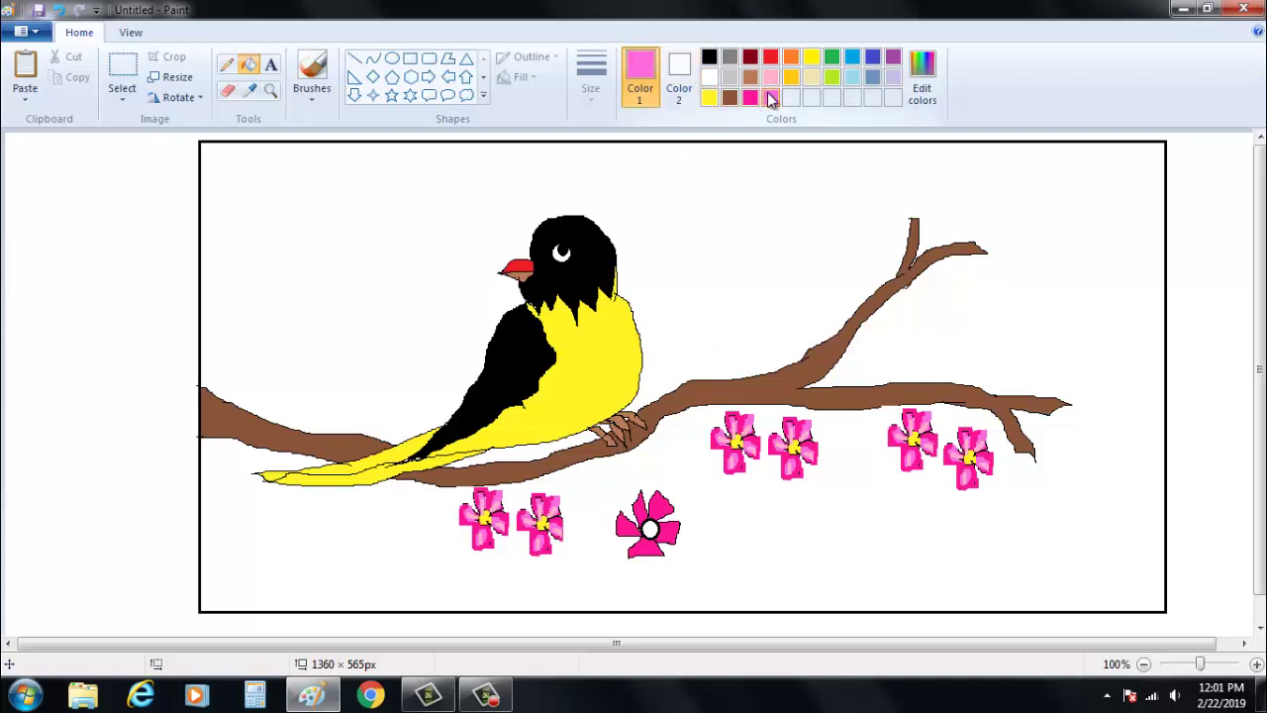
click(689, 75)
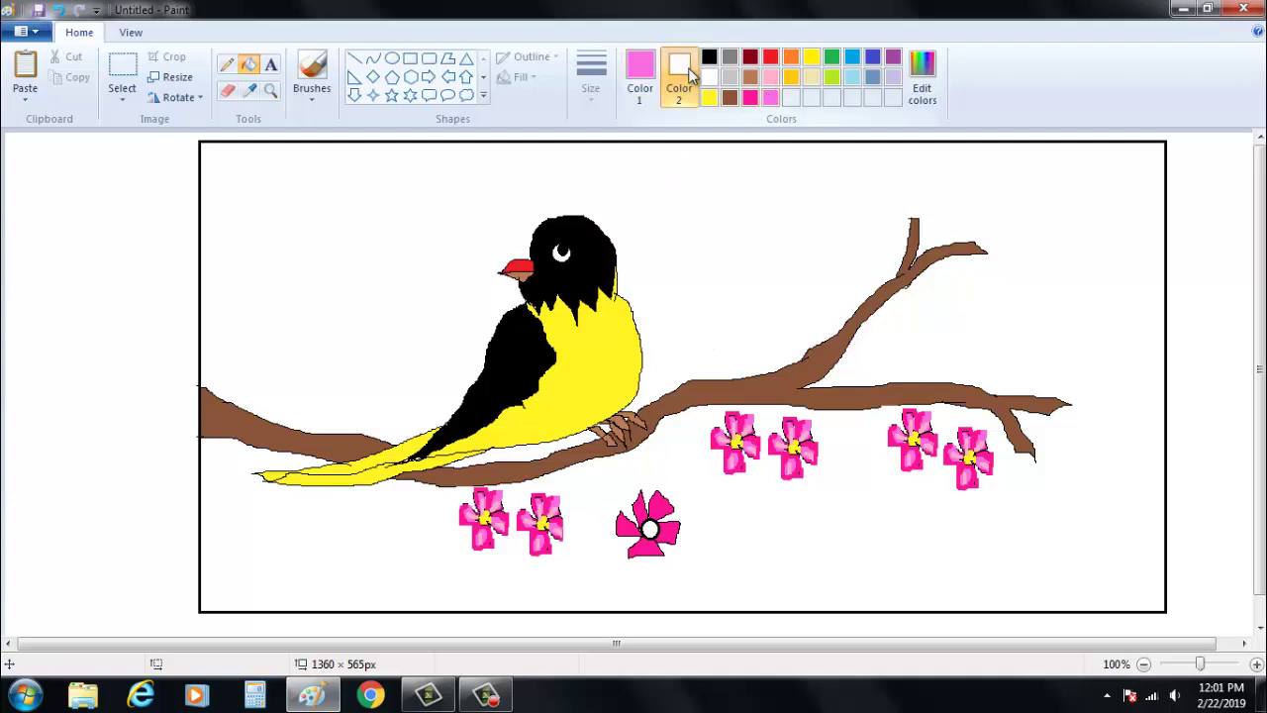
click(774, 97)
click(227, 92)
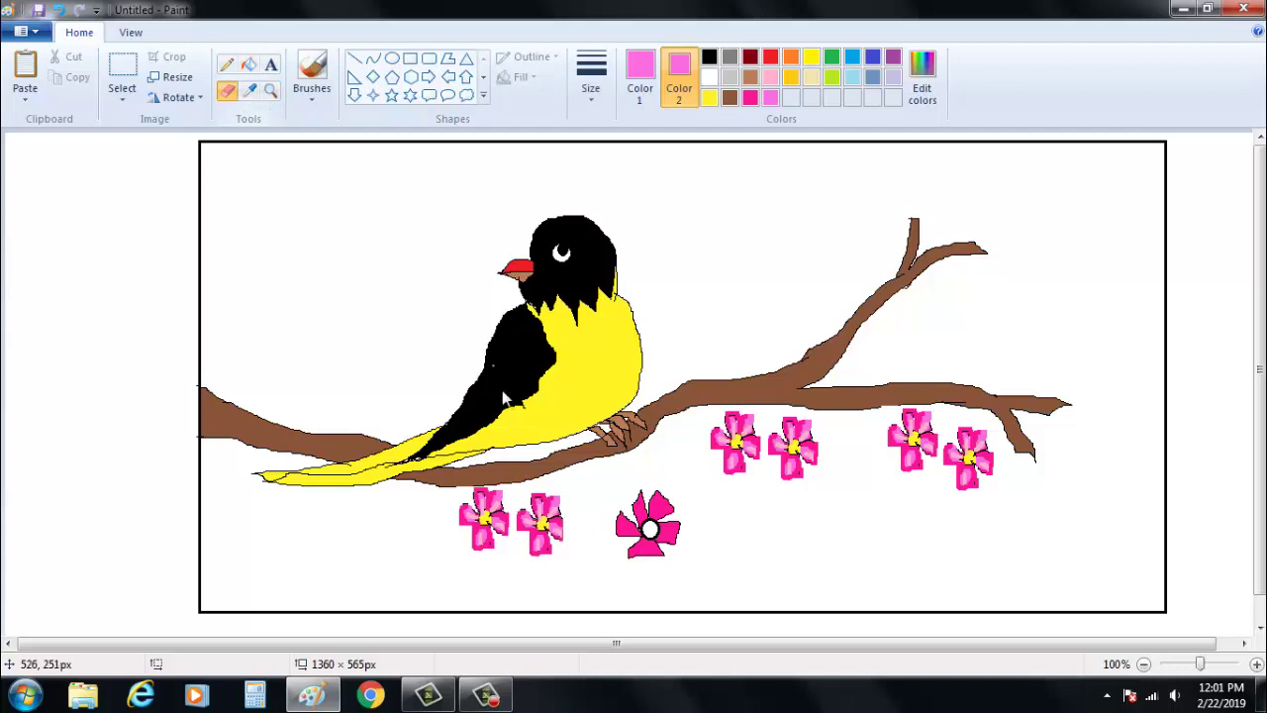
click(591, 79)
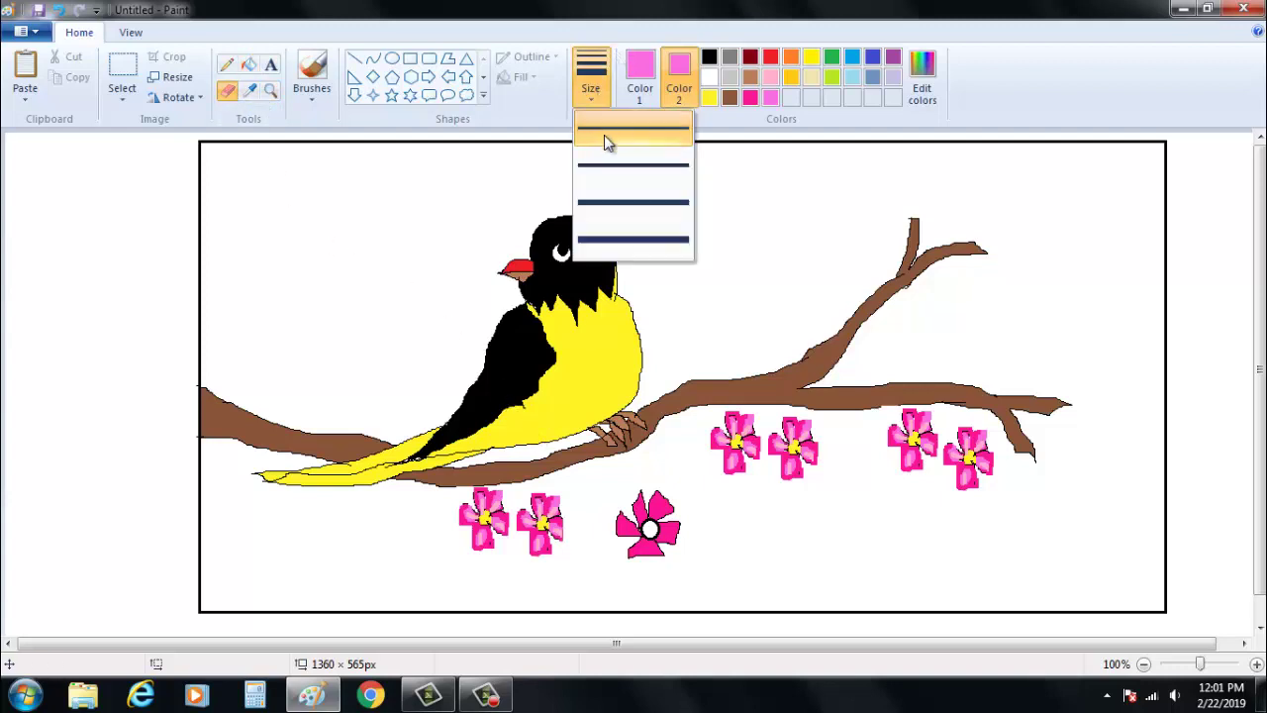
click(624, 204)
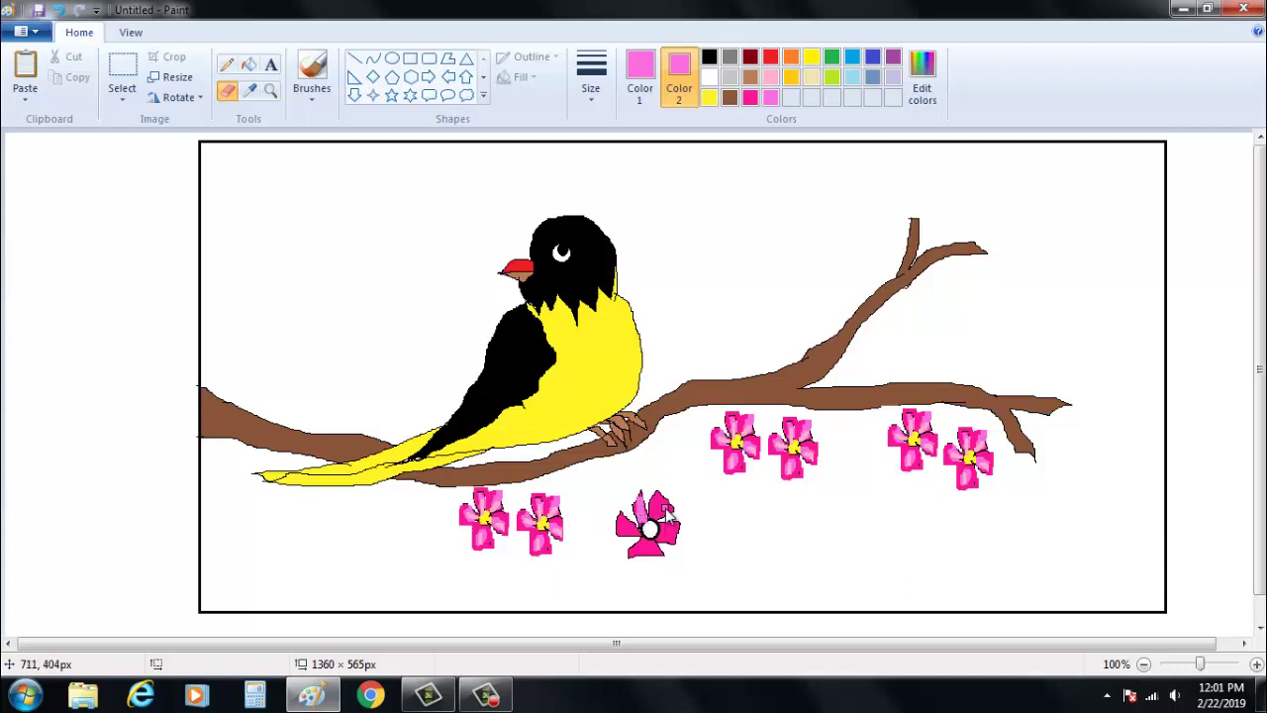
drag(669, 509, 652, 518)
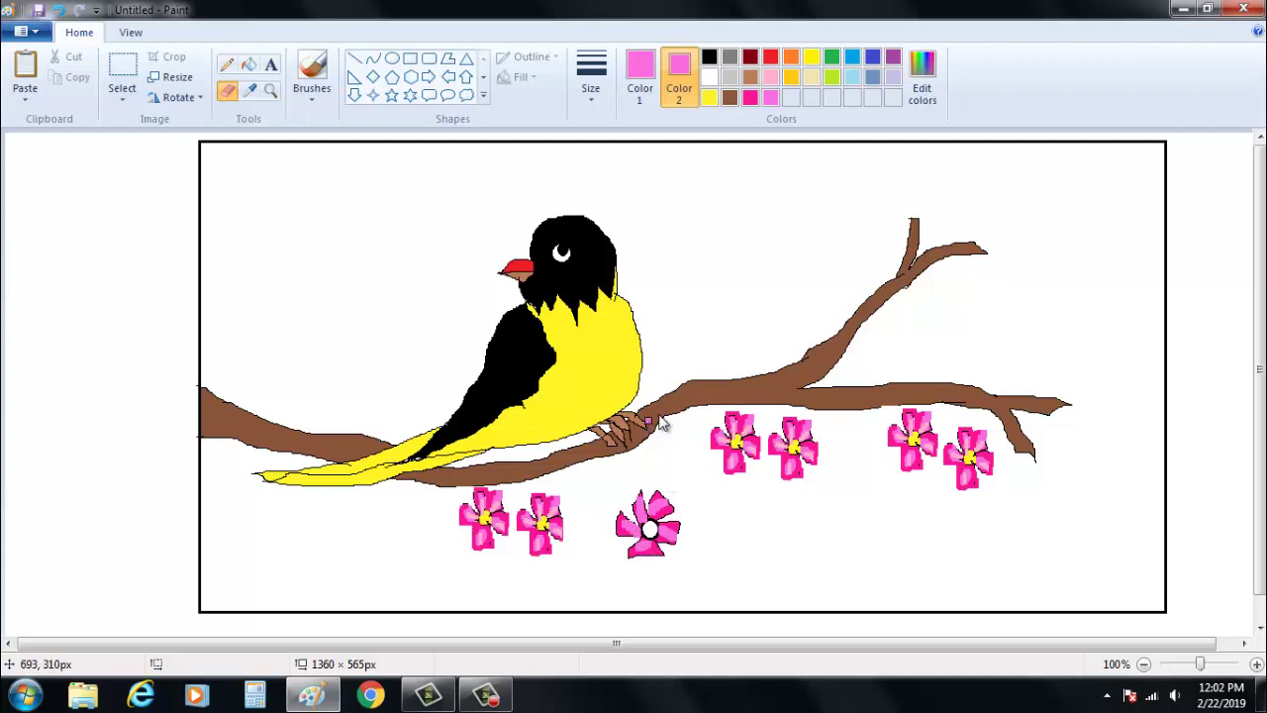
- Add rose highlights to the new flower's petals with the thinnest Eraser and trim its ragged outer edges in white
click(770, 76)
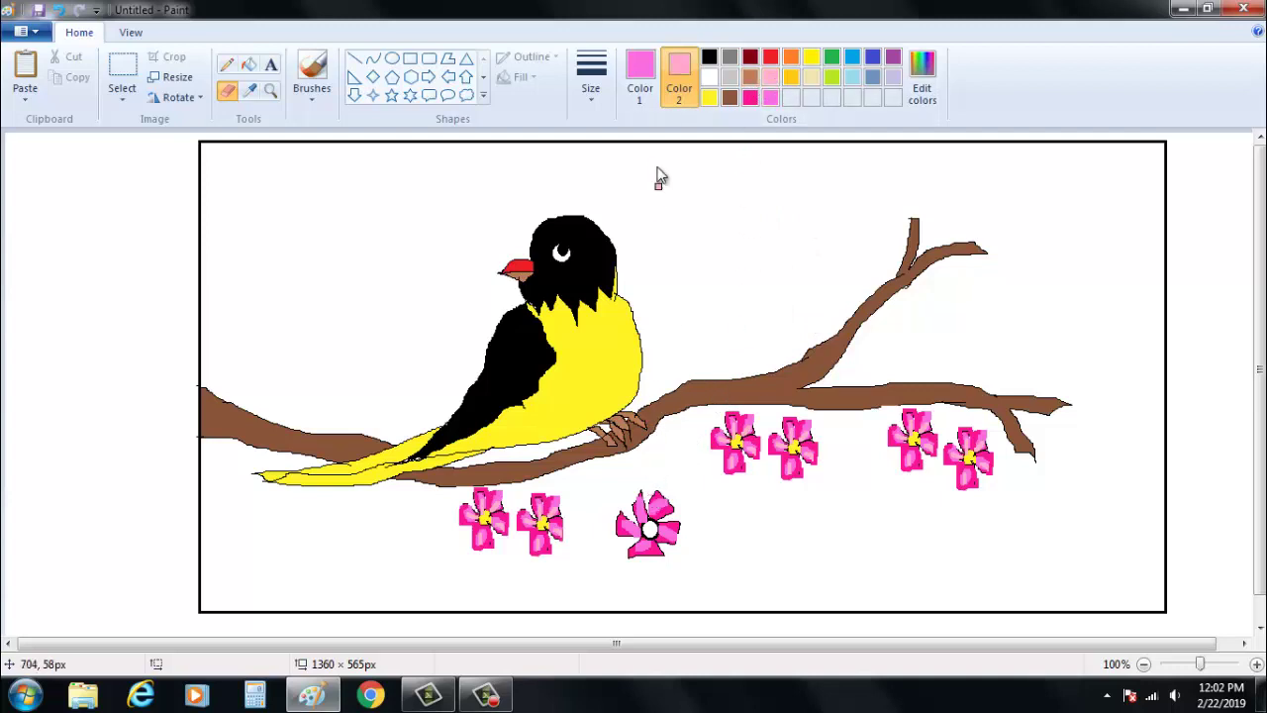
click(598, 99)
click(608, 127)
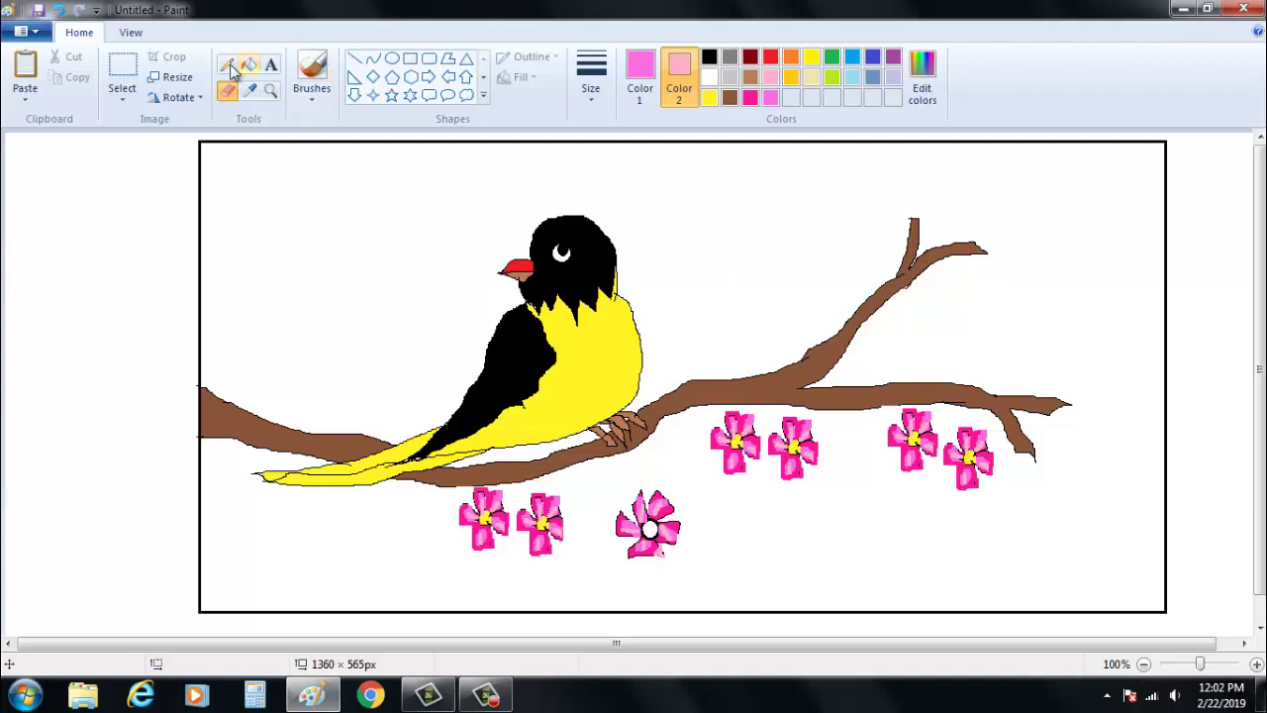
click(710, 77)
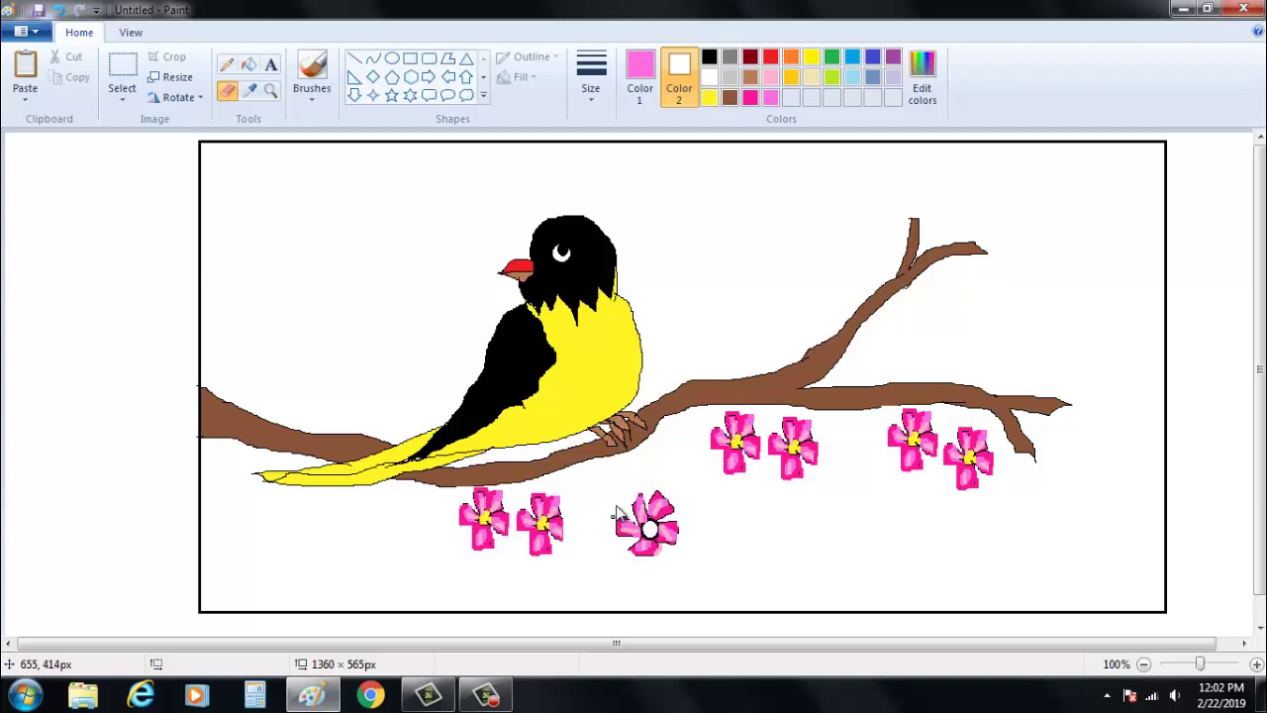
- Move the new flower from below the branch to just above the branch's lower right tip
click(122, 71)
drag(608, 474, 1047, 360)
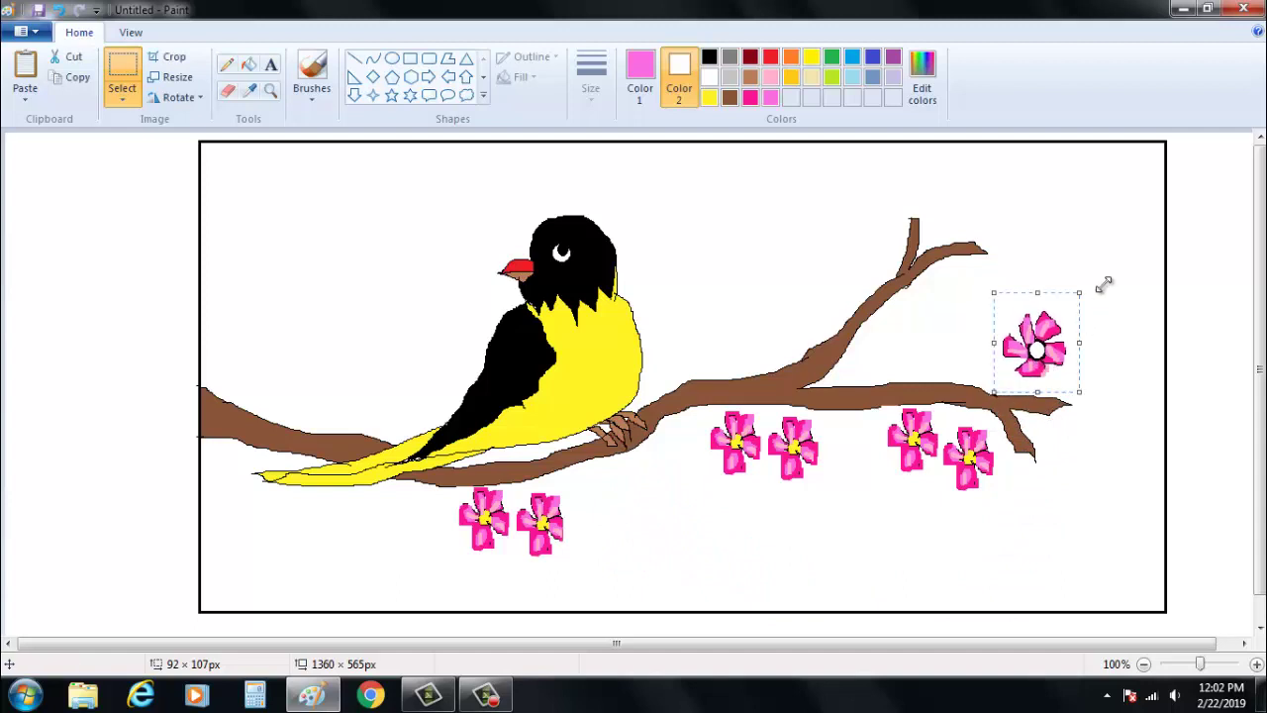
click(1121, 219)
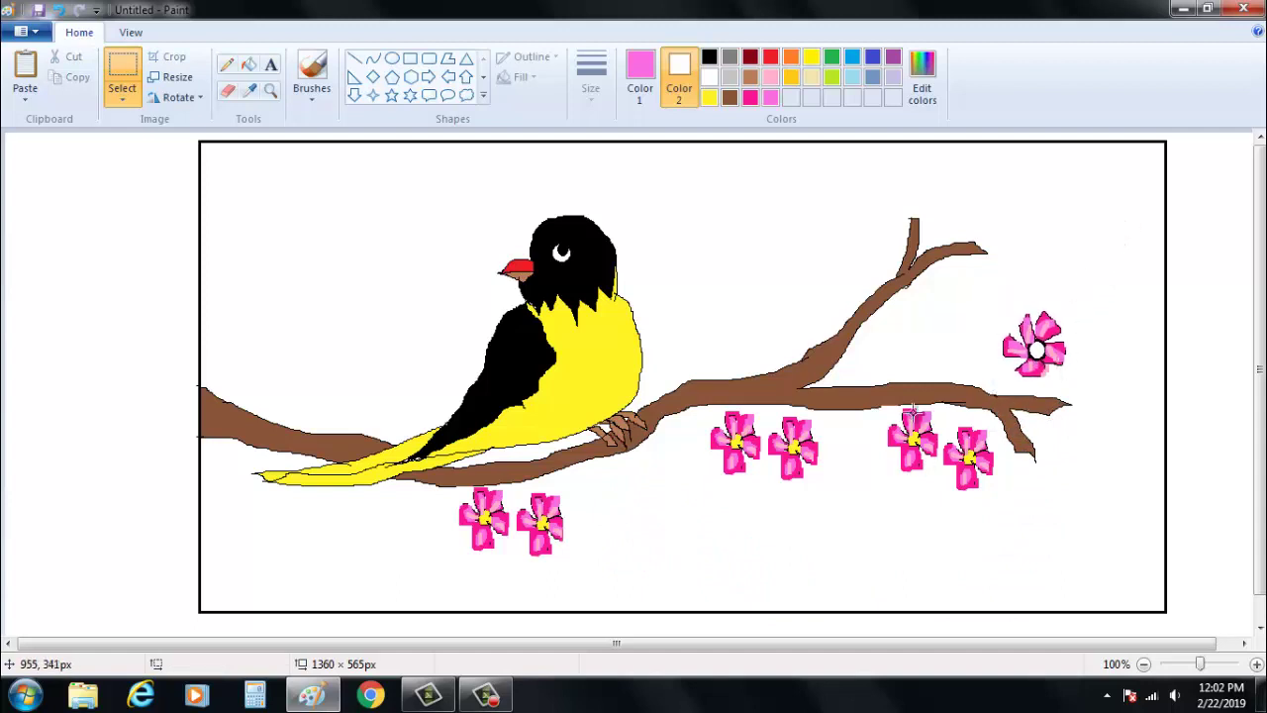
- Duplicate the white-centered flower and place the copy under the tip of the upper right twig
drag(1006, 311, 1069, 377)
key(ctrl+c)
key(ctrl+v)
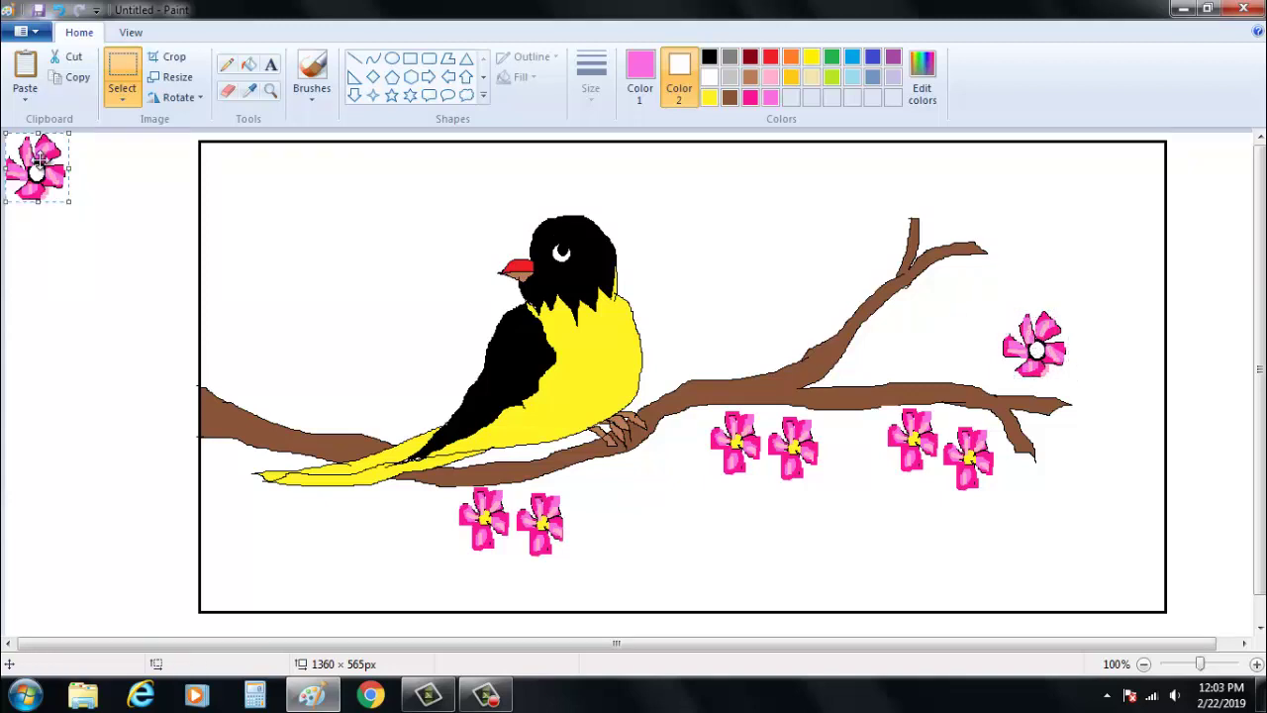
drag(37, 163, 977, 287)
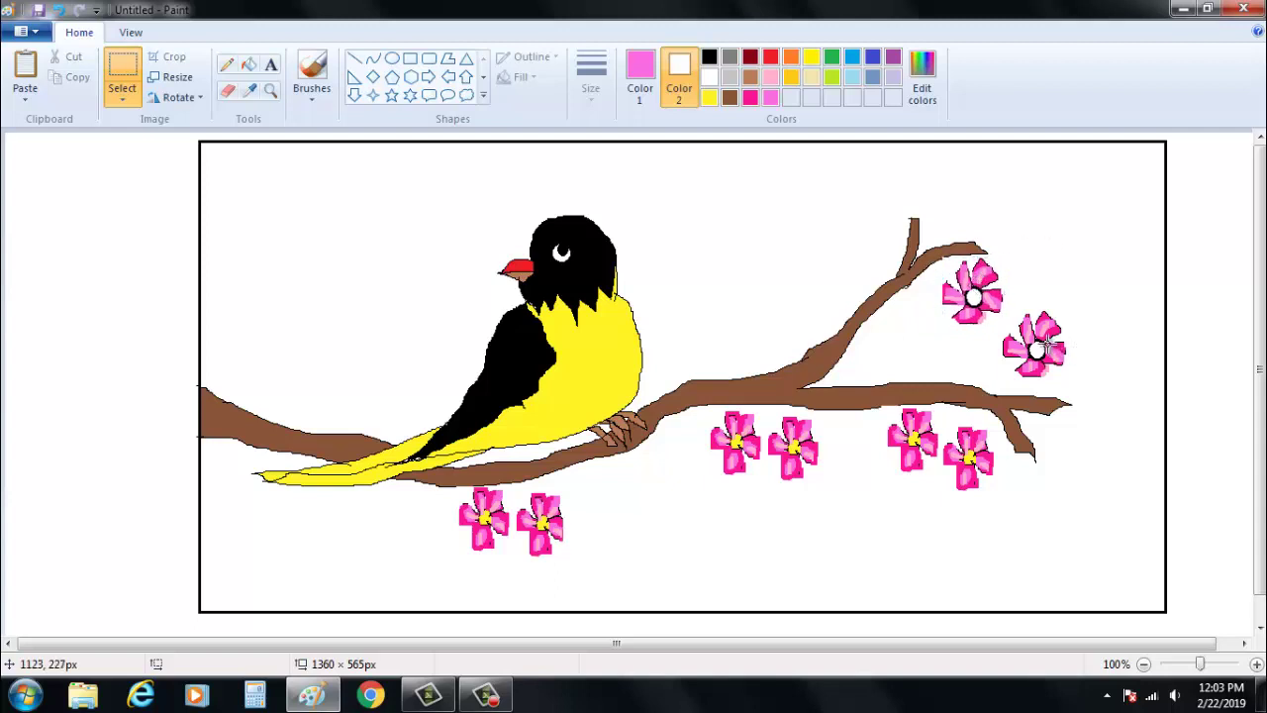
- Paste another white-centered flower and place it above the branch at the far left, over the bird's tail
key(ctrl+v)
drag(14, 175, 312, 380)
click(386, 315)
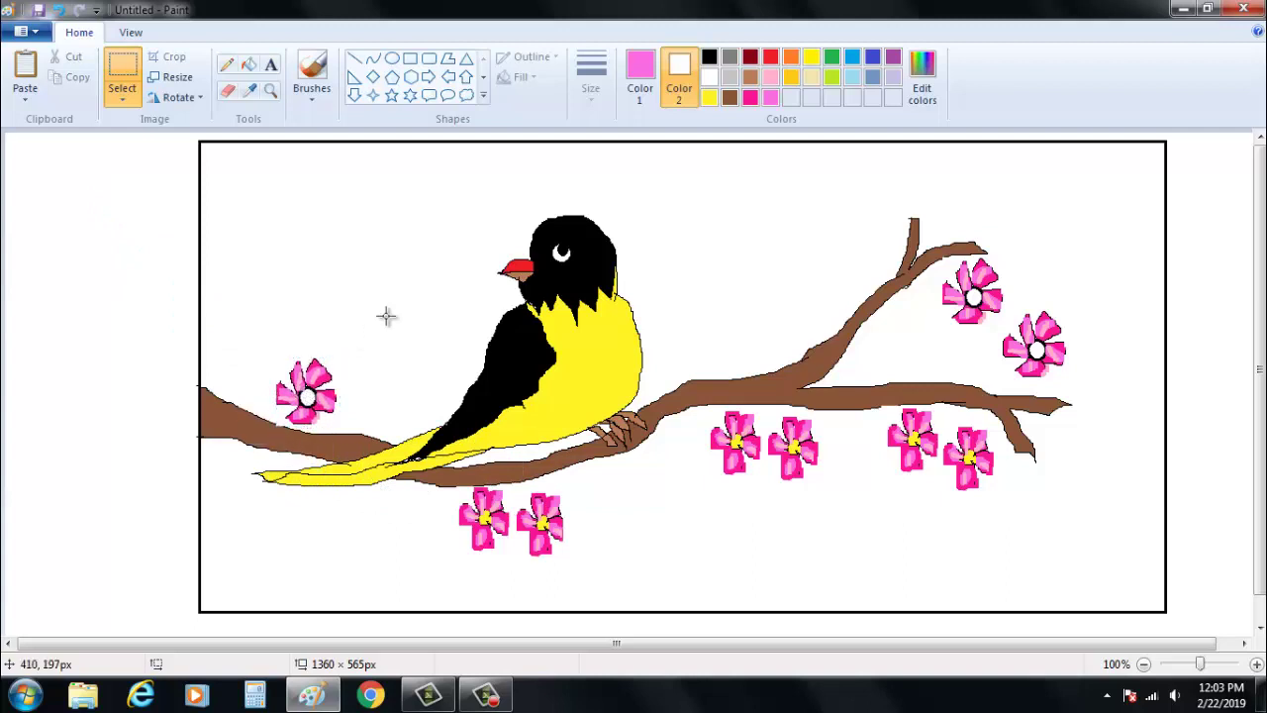
- Paste another white-centered flower and place it below the branch, between the bird's feet and the middle flower pair
key(ctrl+v)
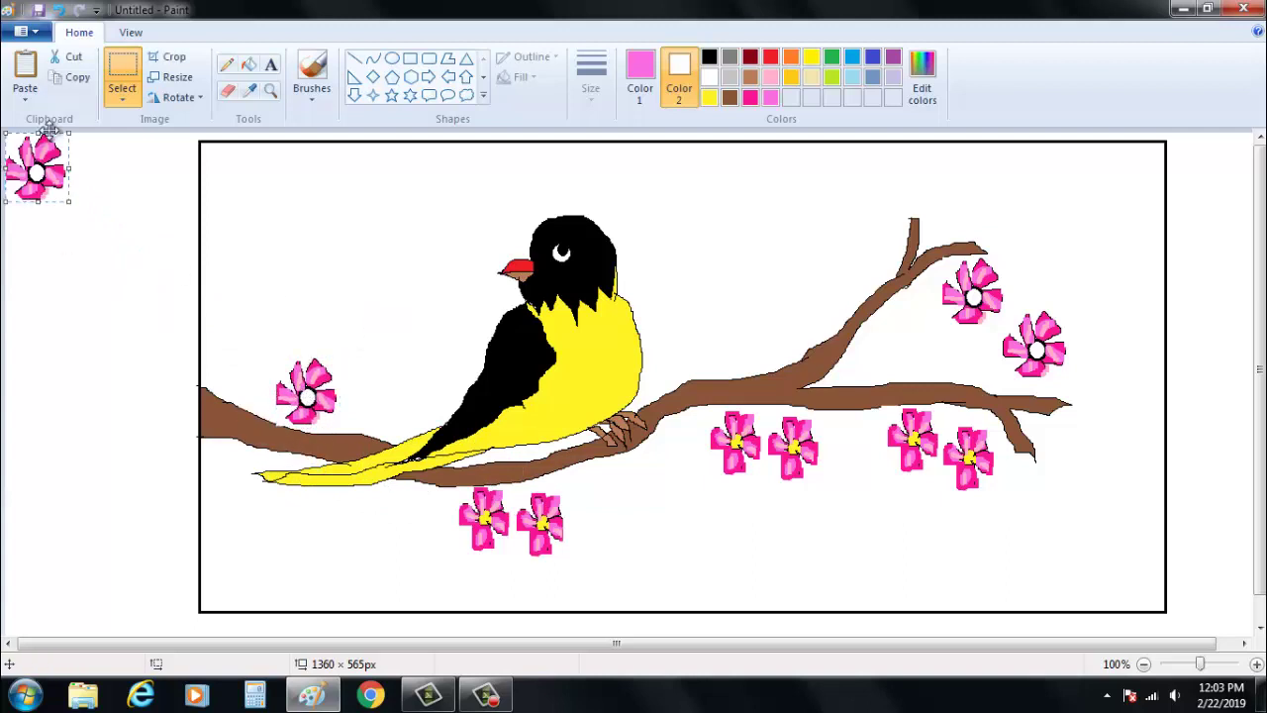
drag(31, 152, 675, 461)
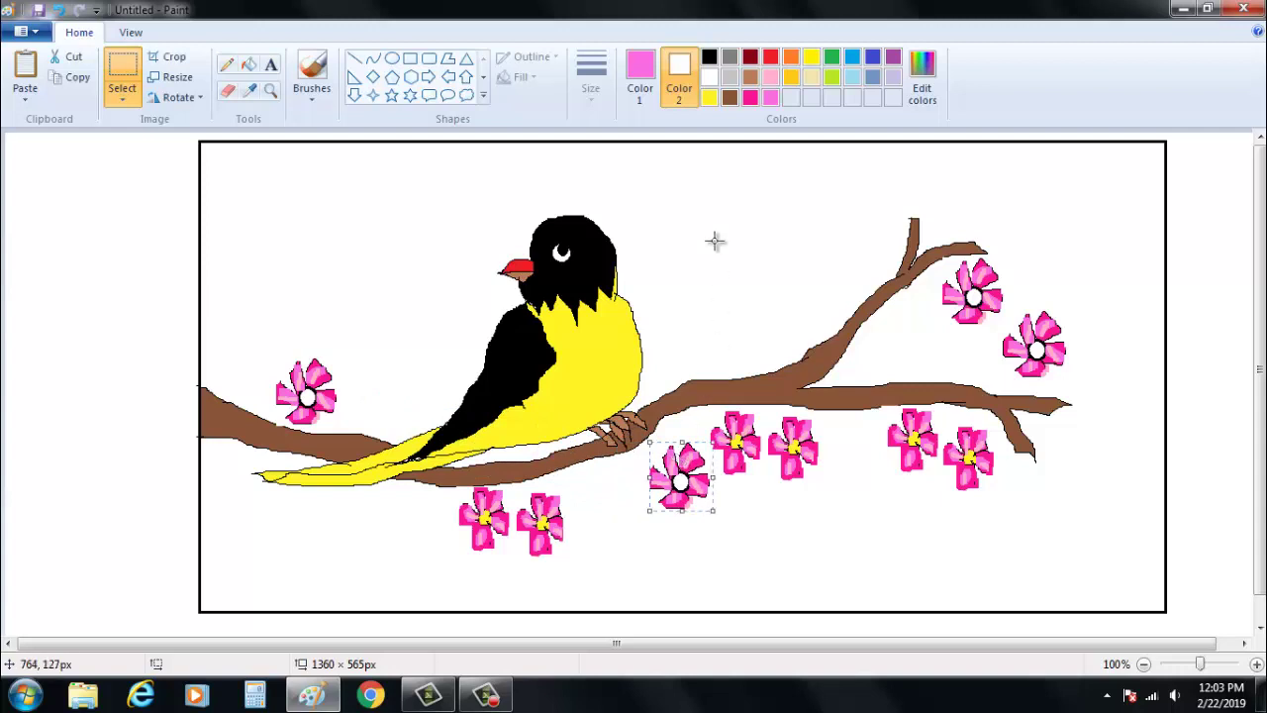
click(714, 239)
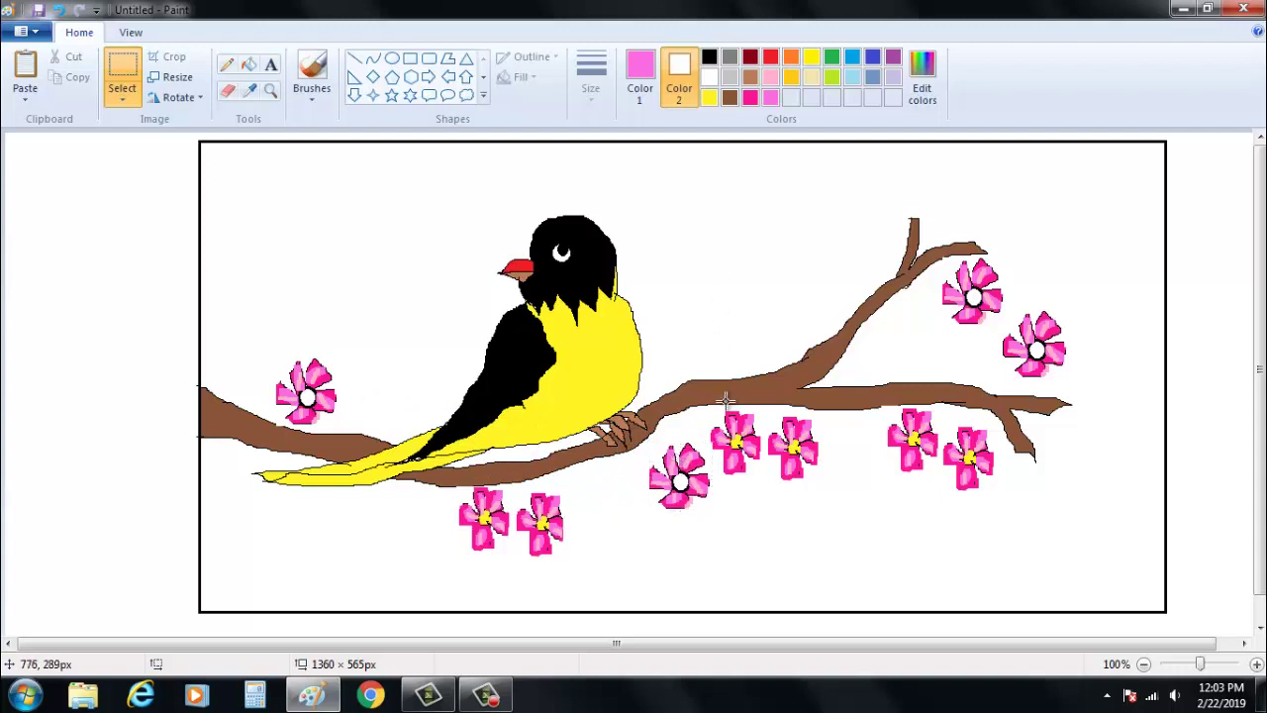
- Paste another white-centered flower and place it under the tail, just left of the lower flower pair
key(ctrl+v)
drag(38, 139, 414, 505)
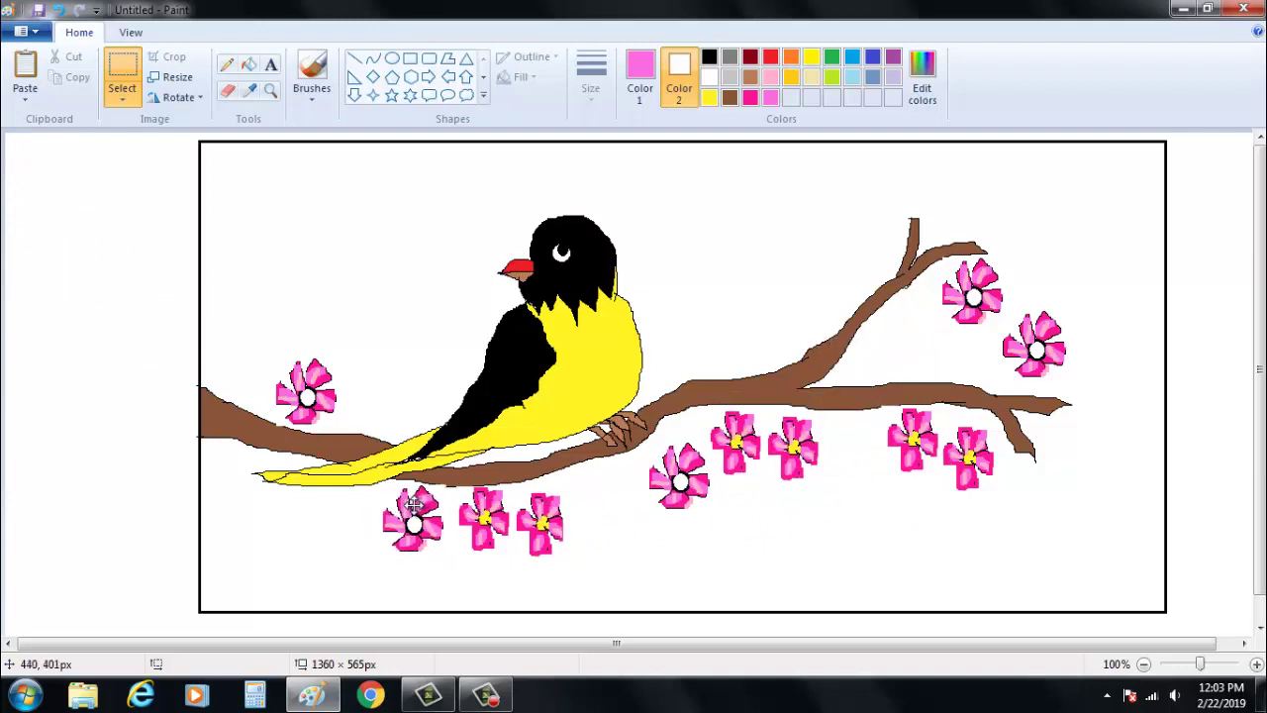
click(371, 309)
key(ctrl+v)
drag(6, 168, 236, 280)
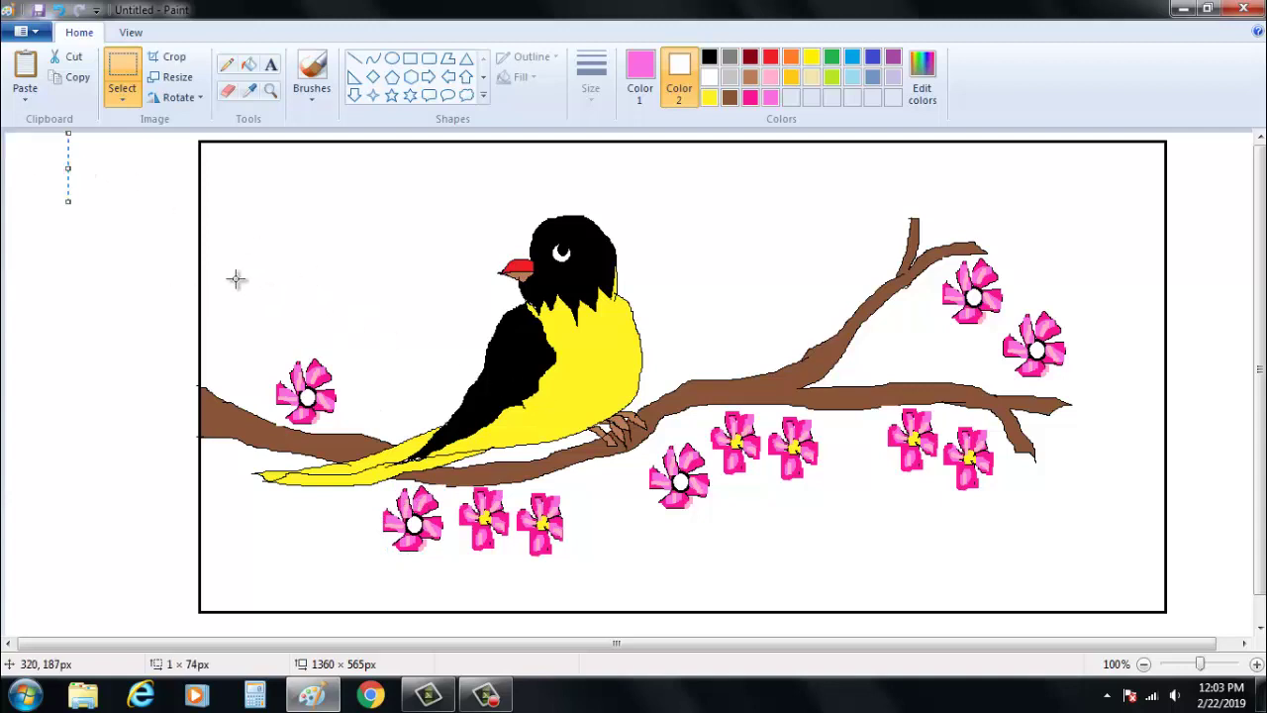
click(151, 244)
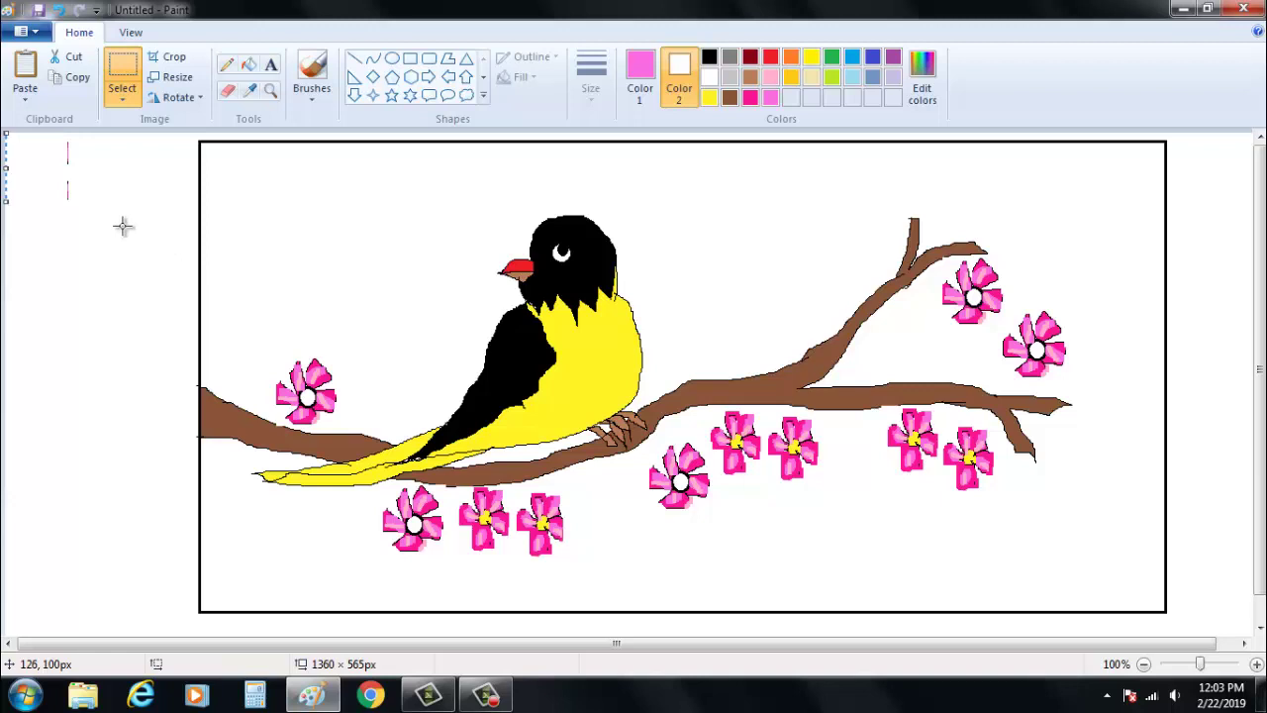
click(123, 225)
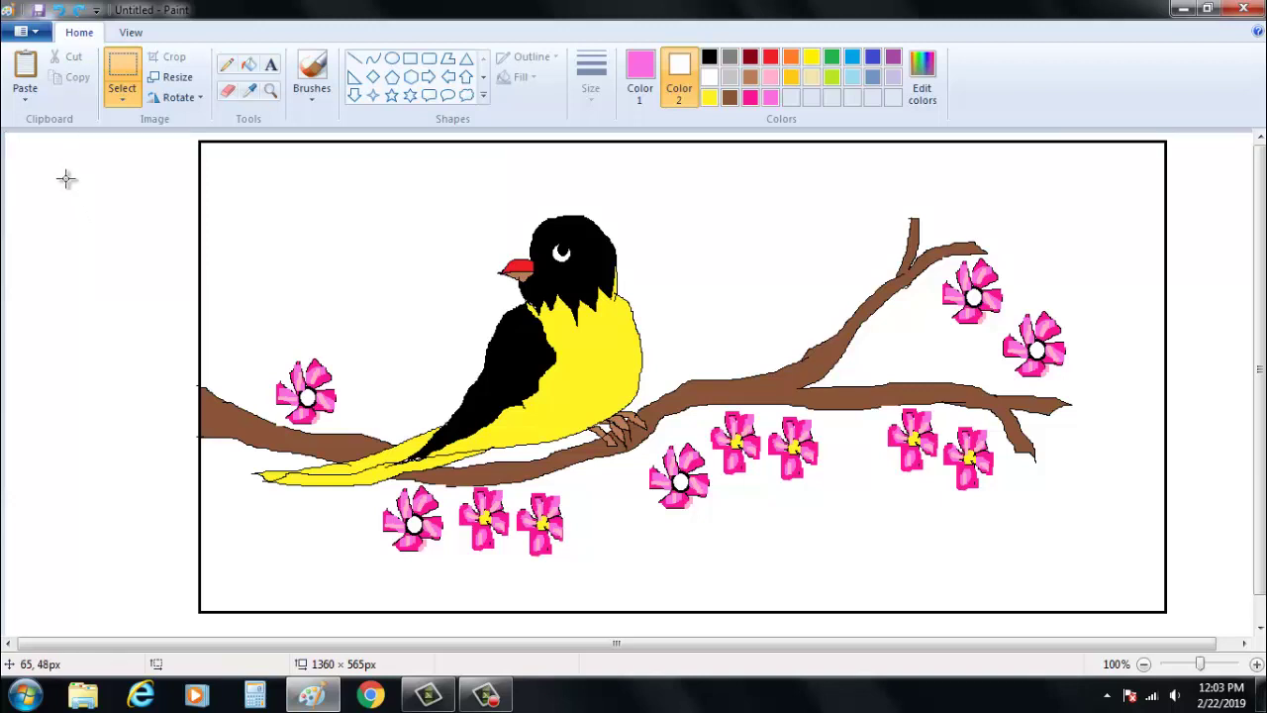
key(ctrl+v)
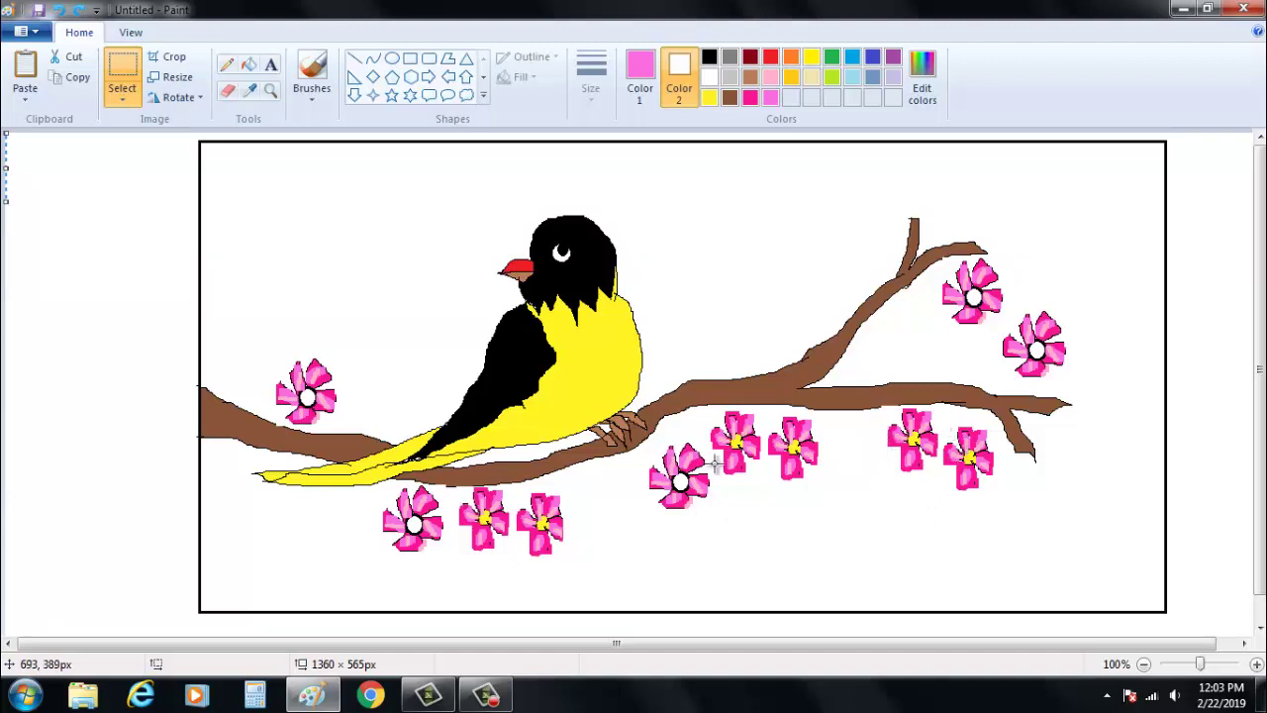
drag(771, 410, 823, 490)
click(793, 270)
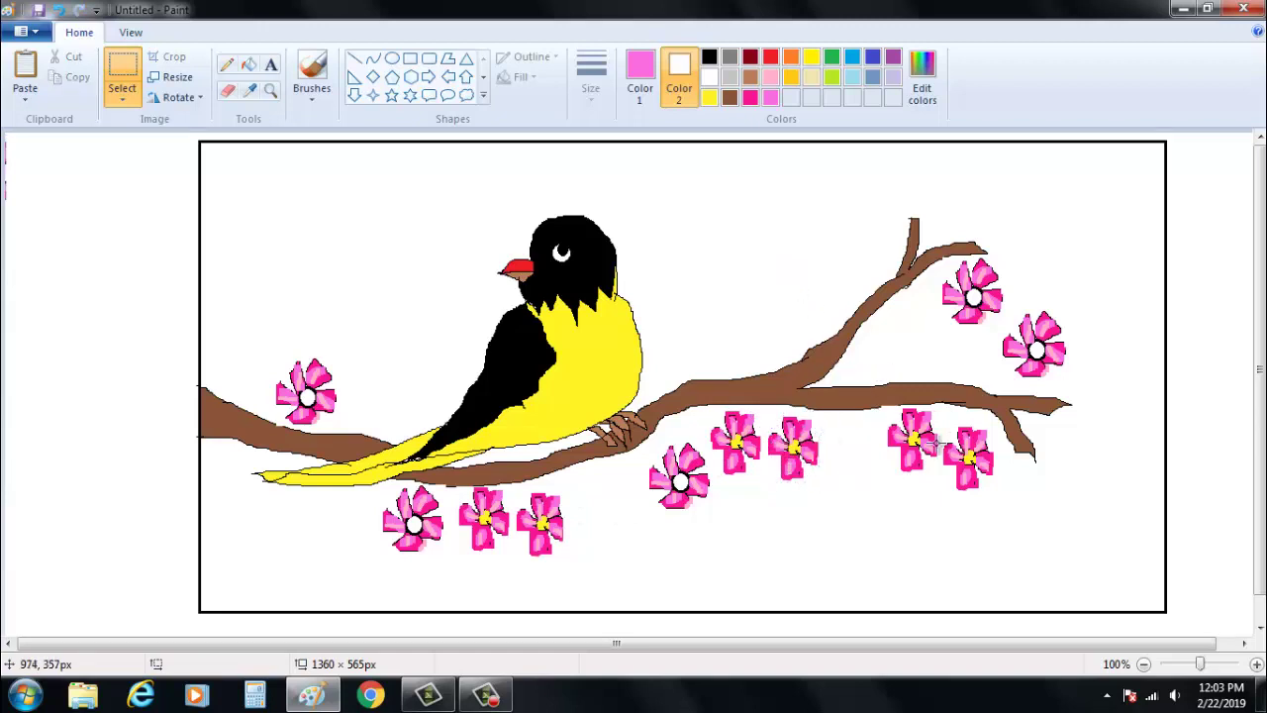
- Duplicate the yellow-centered flower twice, placing one copy beside the lower right twig and one at the tip of the right branch
drag(942, 416, 1003, 496)
key(ctrl+c)
key(ctrl+v)
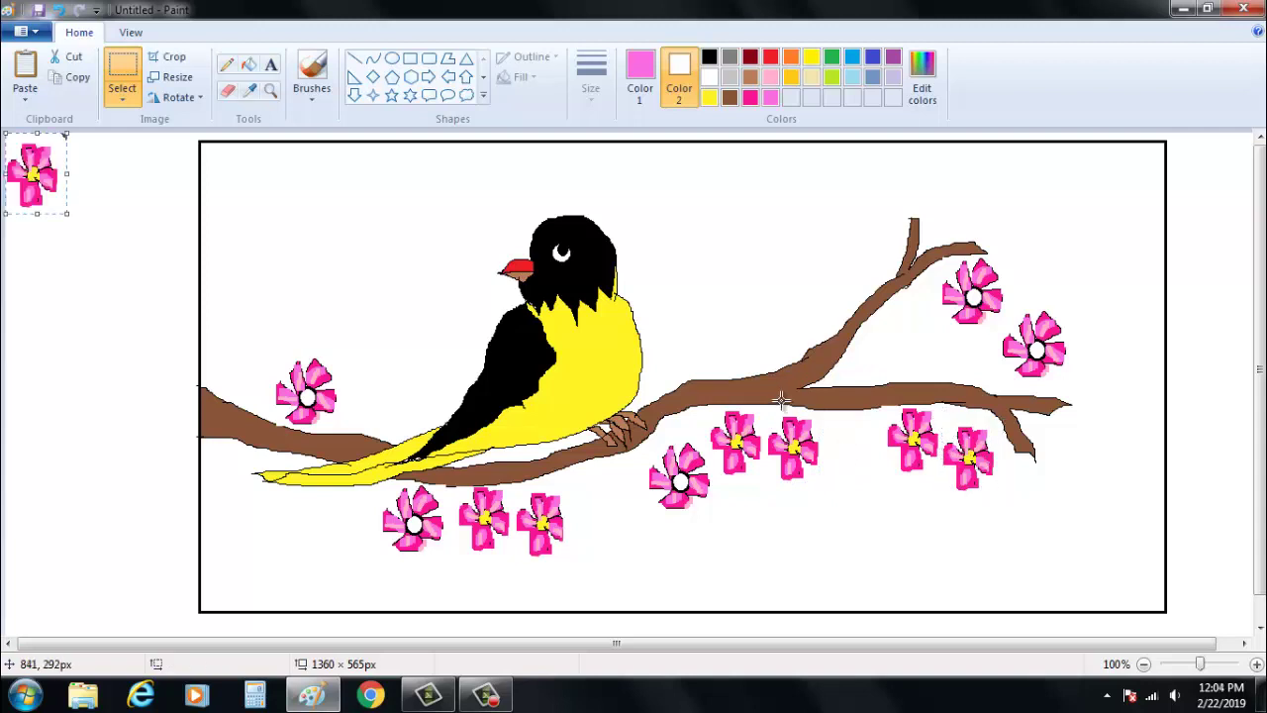
drag(49, 199, 1051, 466)
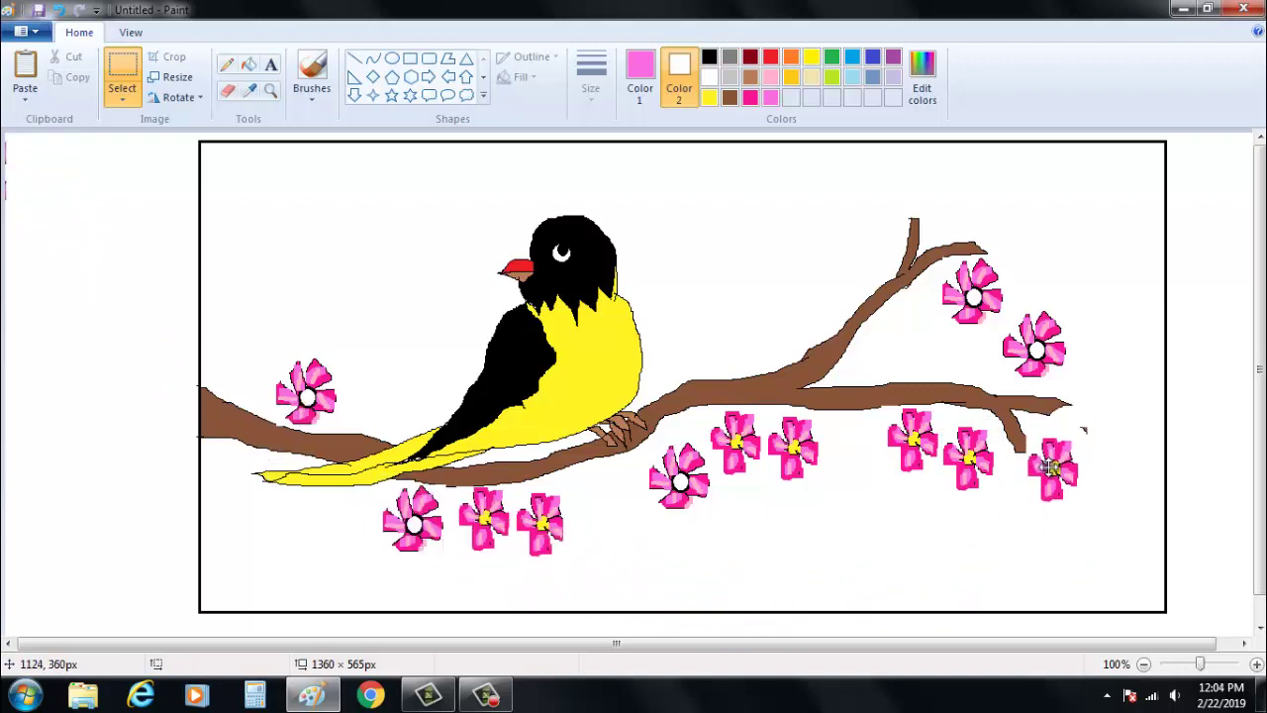
click(1105, 290)
key(ctrl+v)
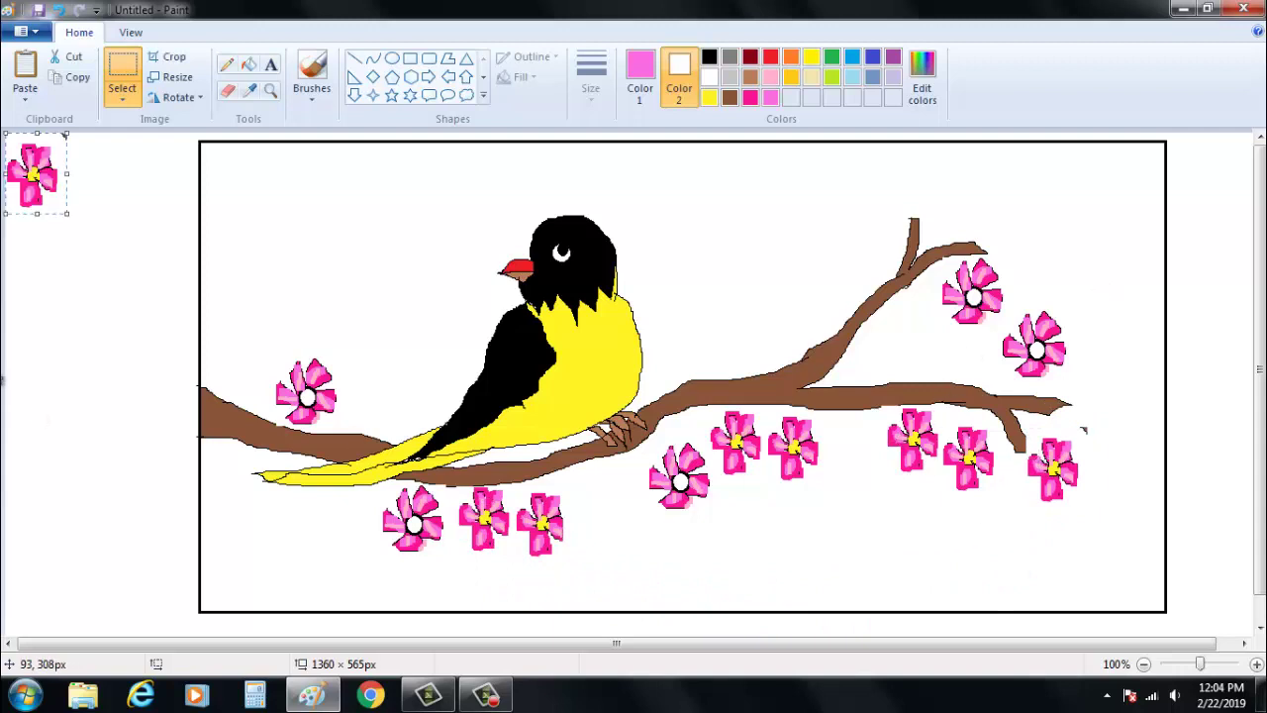
drag(44, 198, 1096, 424)
click(1103, 230)
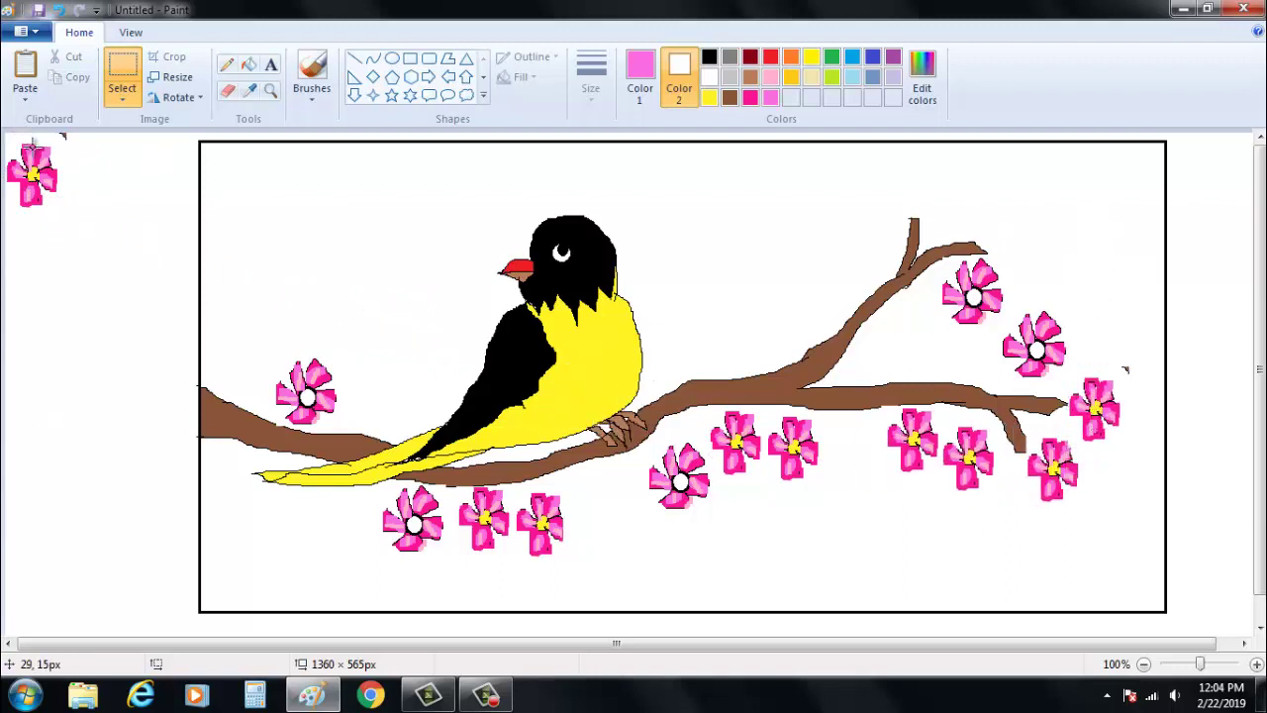
- Add two more yellow-centered flowers below the branch: one between the middle and right pairs, one just right of the pair under the tail
drag(30, 149, 859, 431)
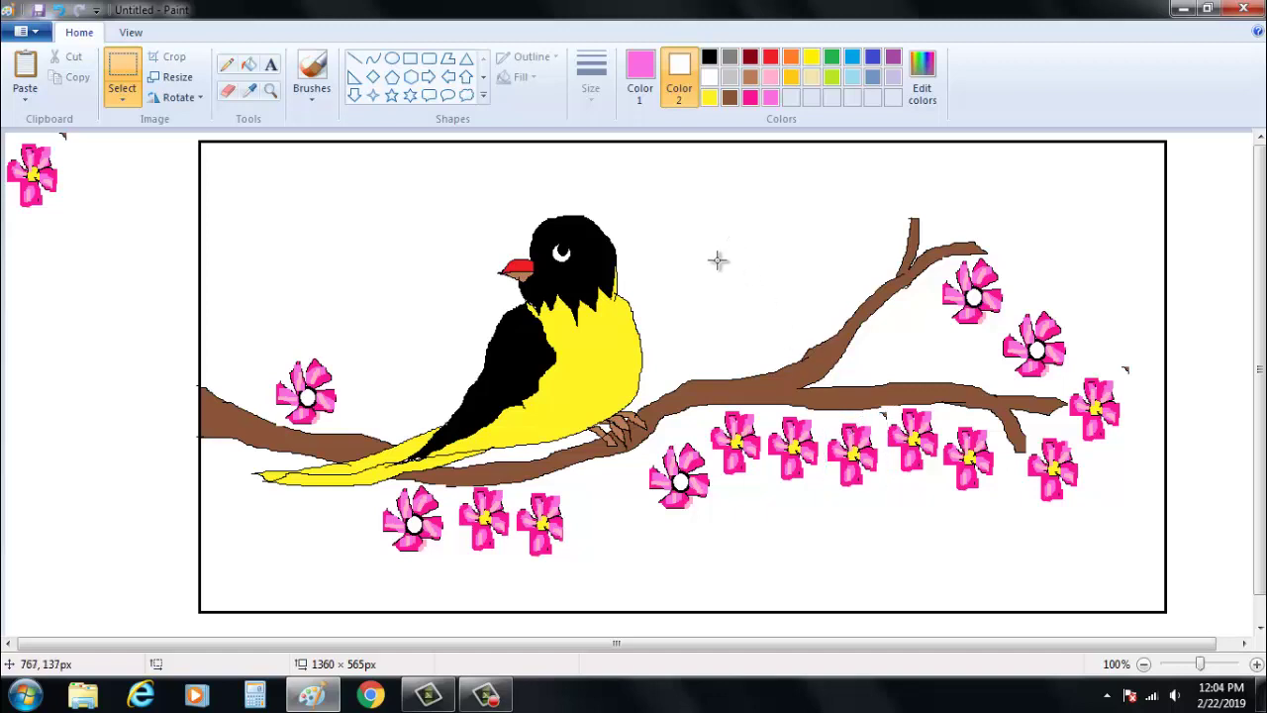
key(ctrl+v)
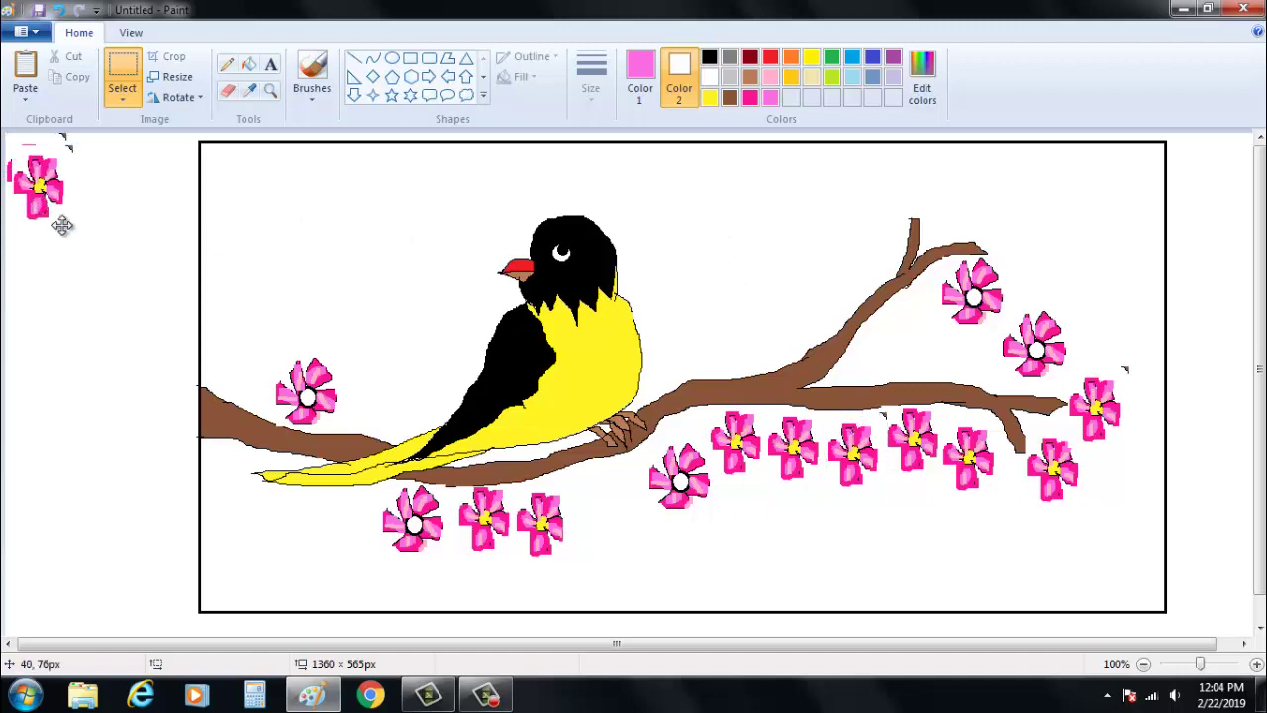
drag(60, 213, 669, 545)
click(671, 266)
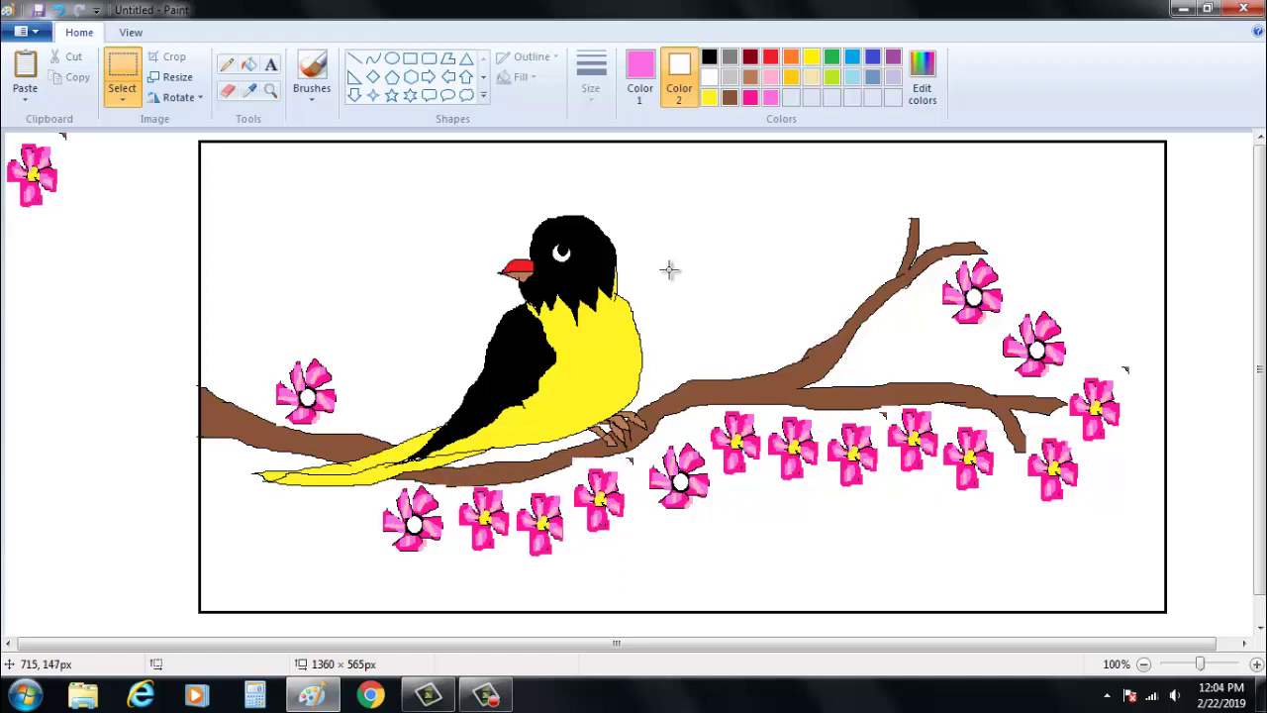
- Paste another yellow-centered flower beneath the middle flower pair and turn on transparent selection so its white background does not cover them
key(ctrl+v)
drag(28, 174, 730, 488)
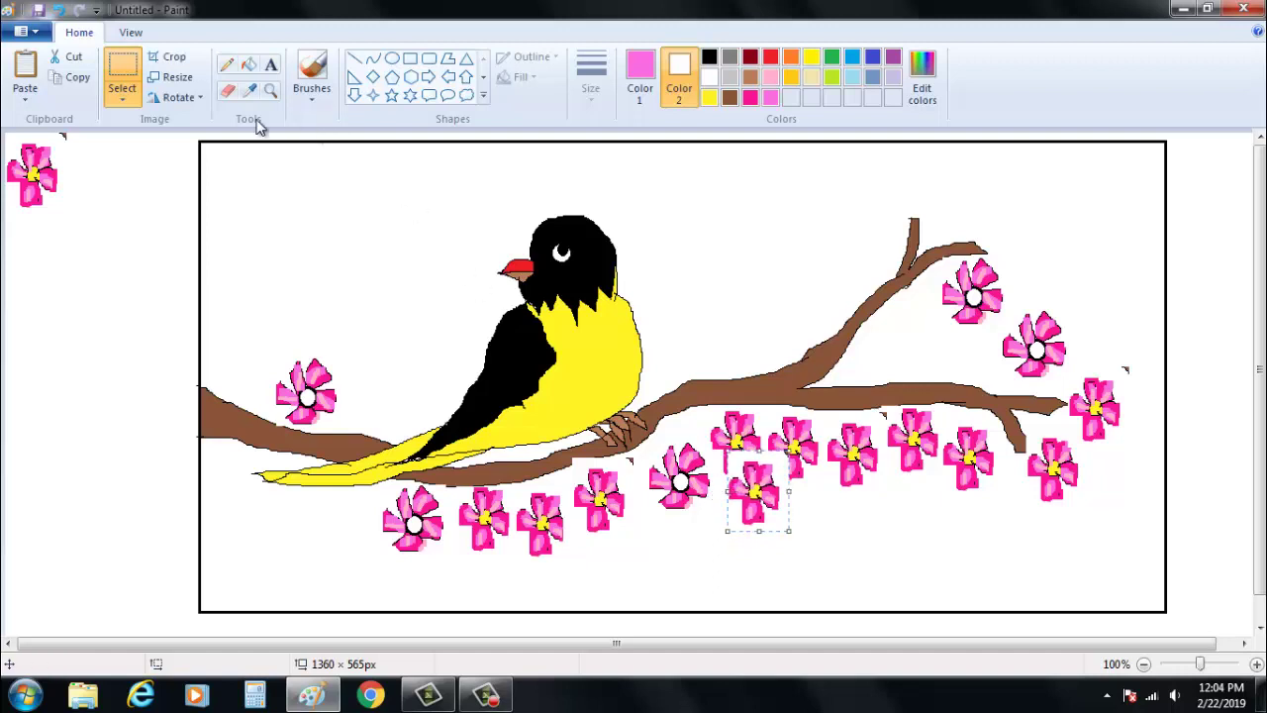
click(122, 102)
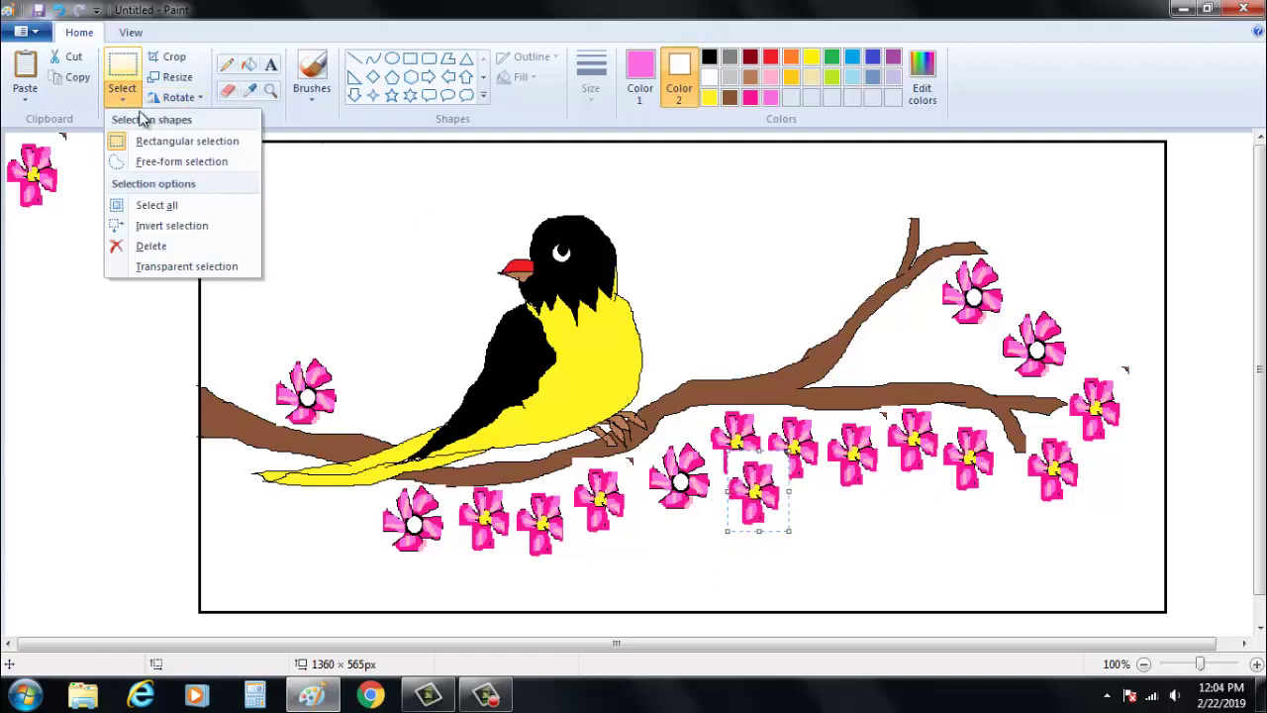
click(171, 265)
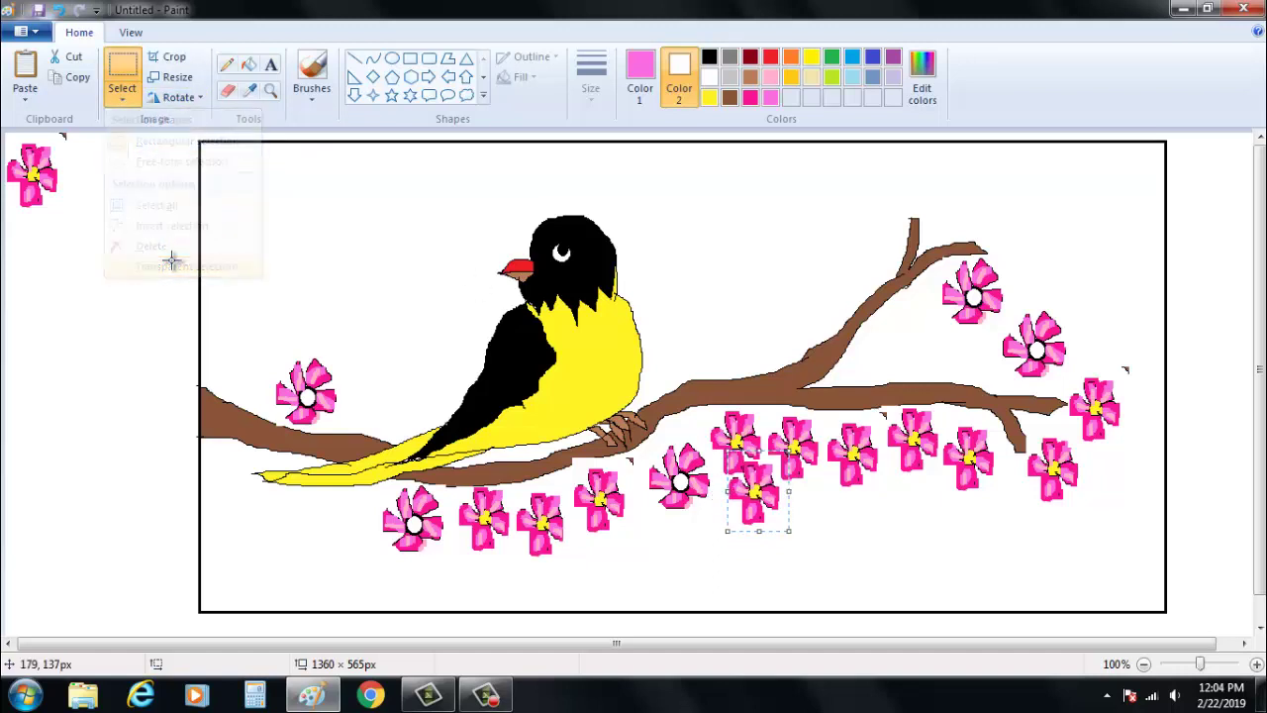
click(389, 187)
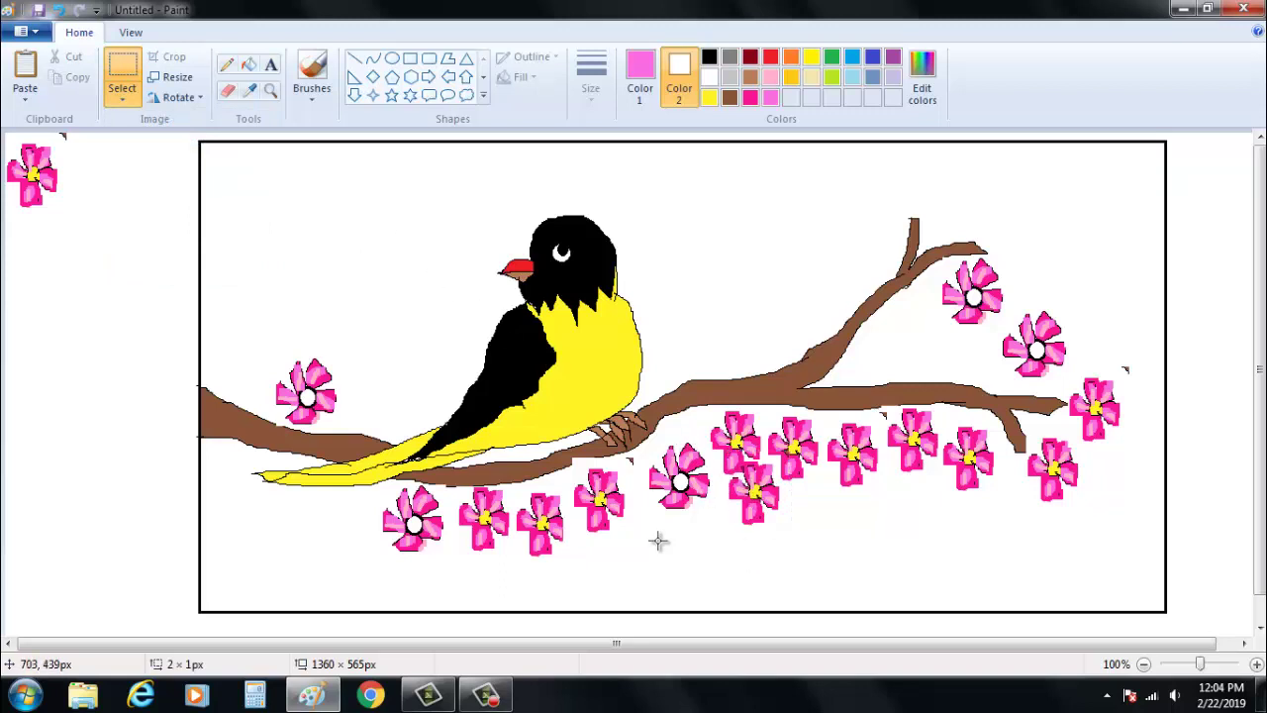
- Paste another yellow-centered flower so it overlaps the lower edge between the two flowers under the middle of the right branch
key(ctrl+v)
drag(65, 179, 894, 474)
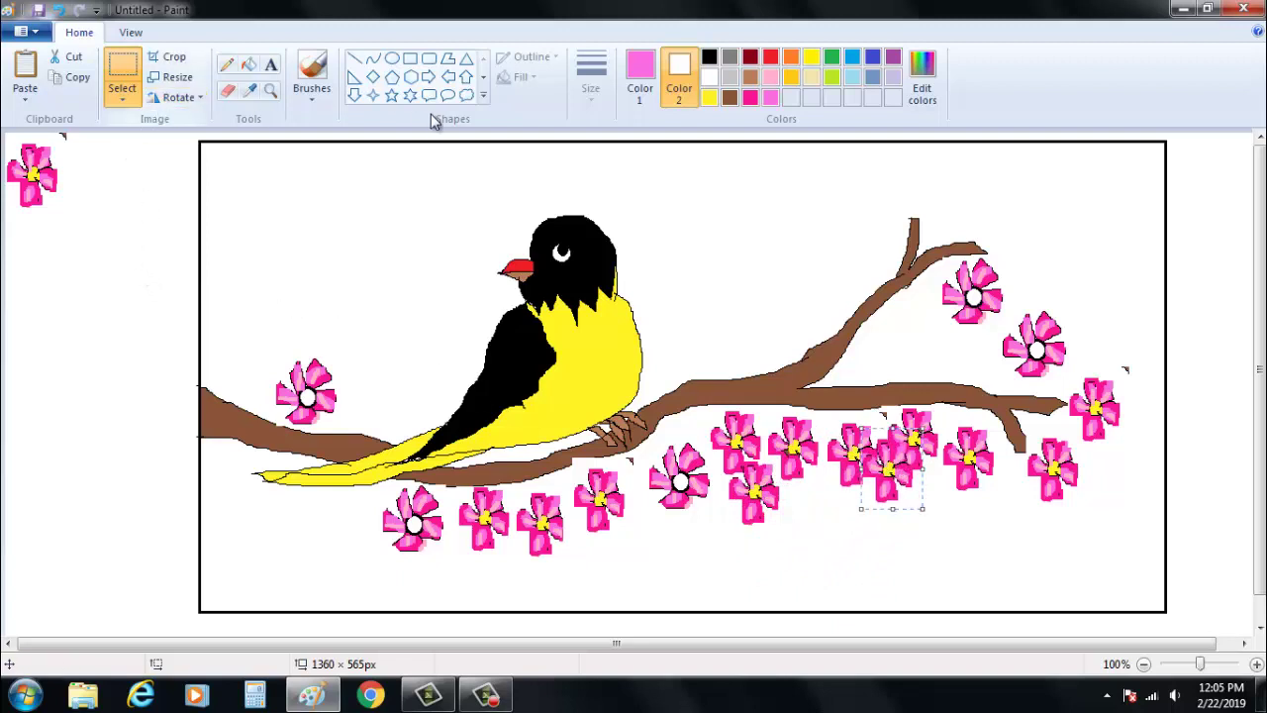
click(475, 162)
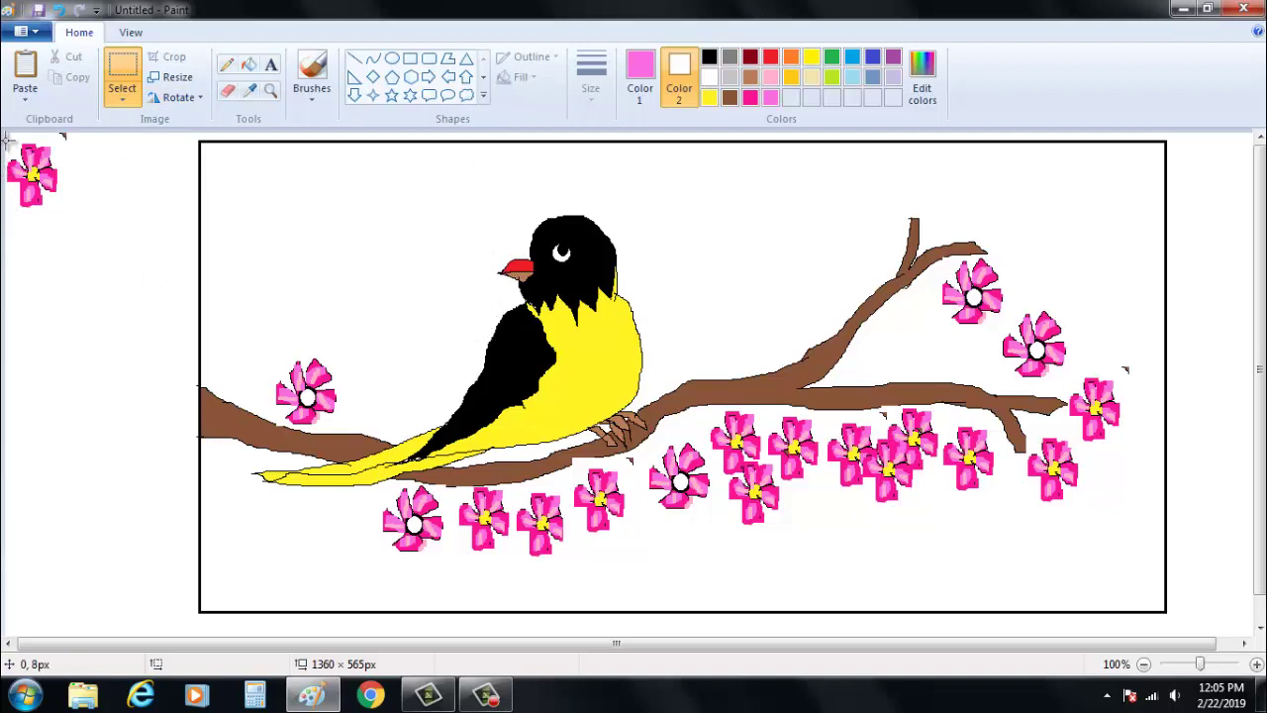
- Add yellow-centered flowers below the right flower of the middle pair and just left of the white-centered flower near the bird's feet
key(ctrl+v)
drag(58, 217, 810, 508)
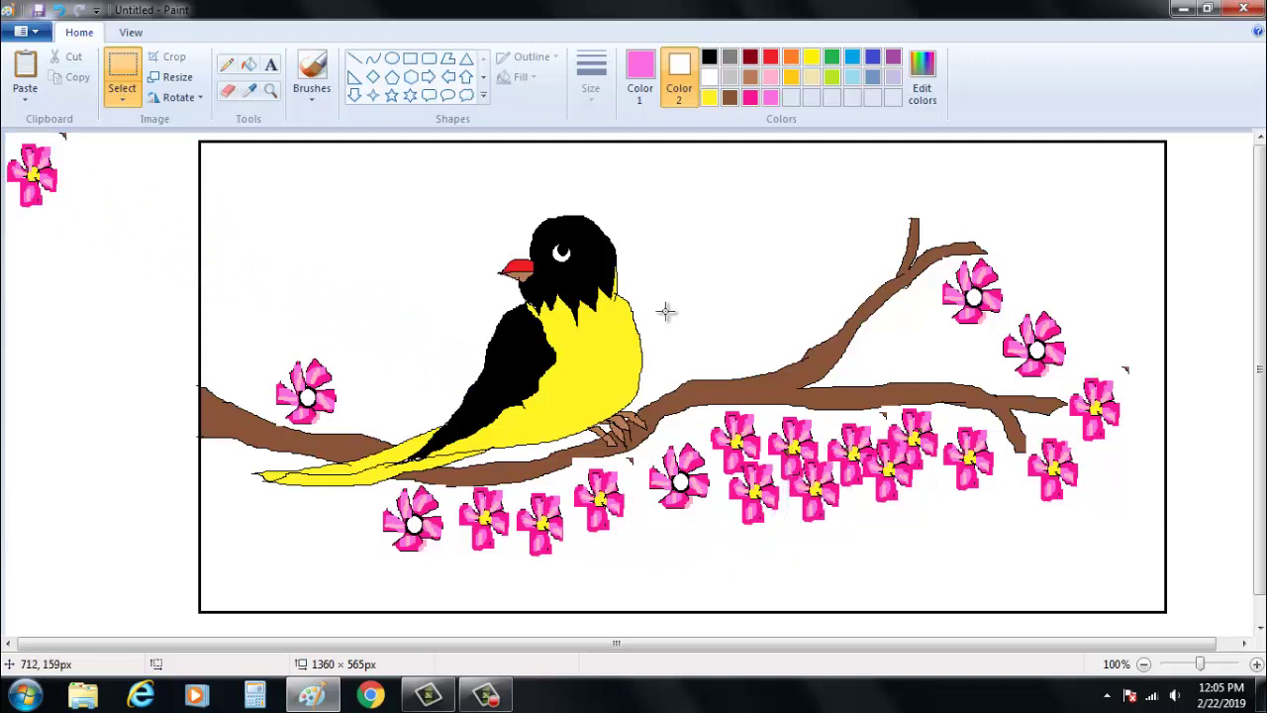
drag(13, 143, 628, 463)
click(700, 275)
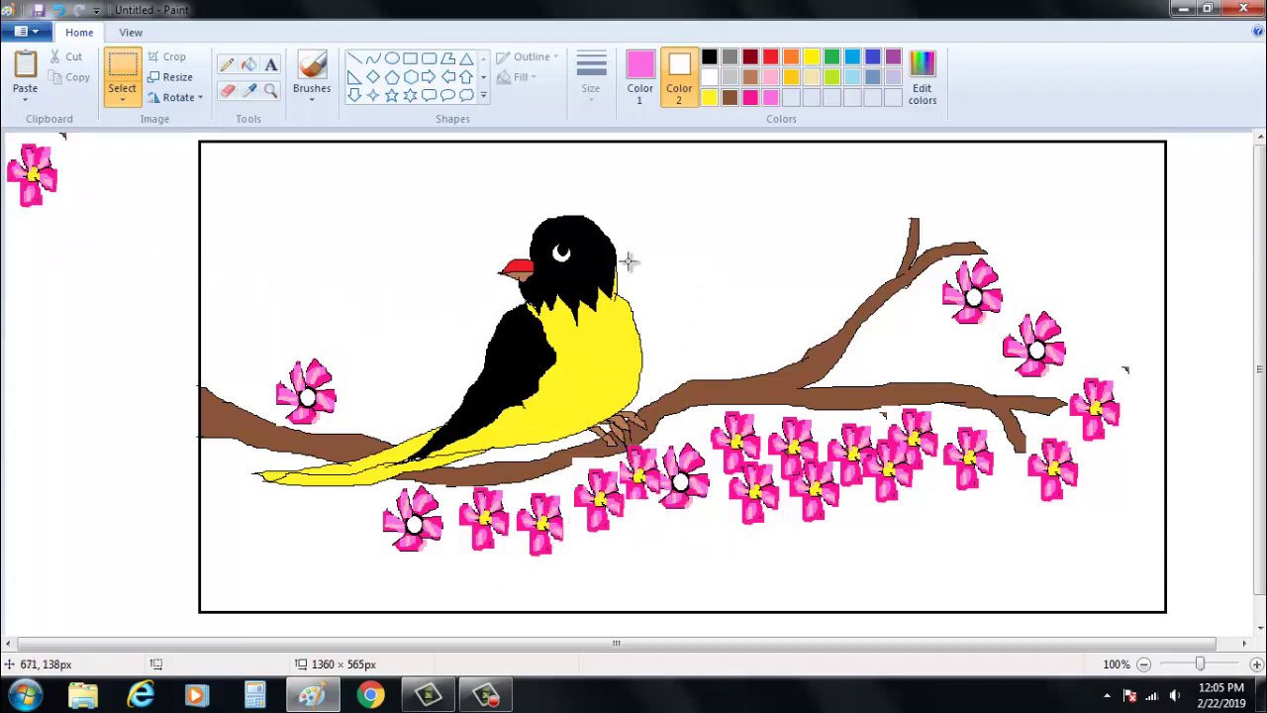
- Paste two yellow-centered flowers over the right branch's ends, one on its tip and one on the small lower twig
key(ctrl+v)
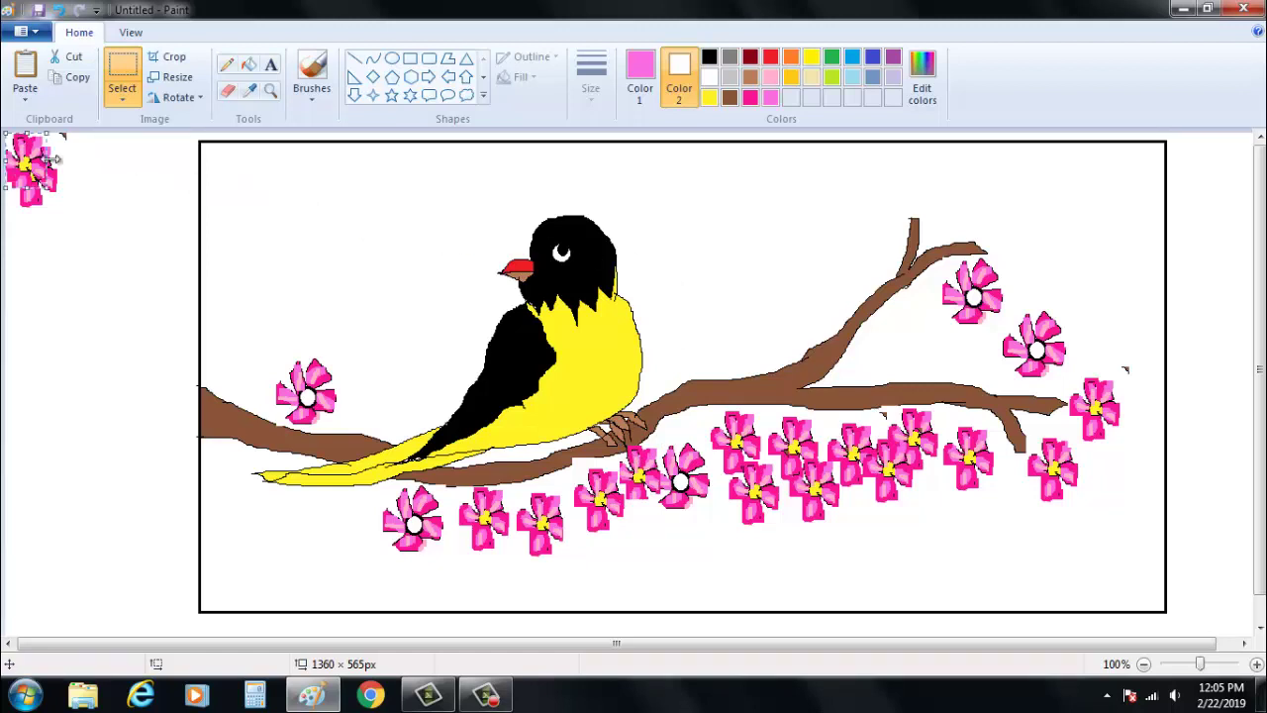
drag(25, 163, 1058, 401)
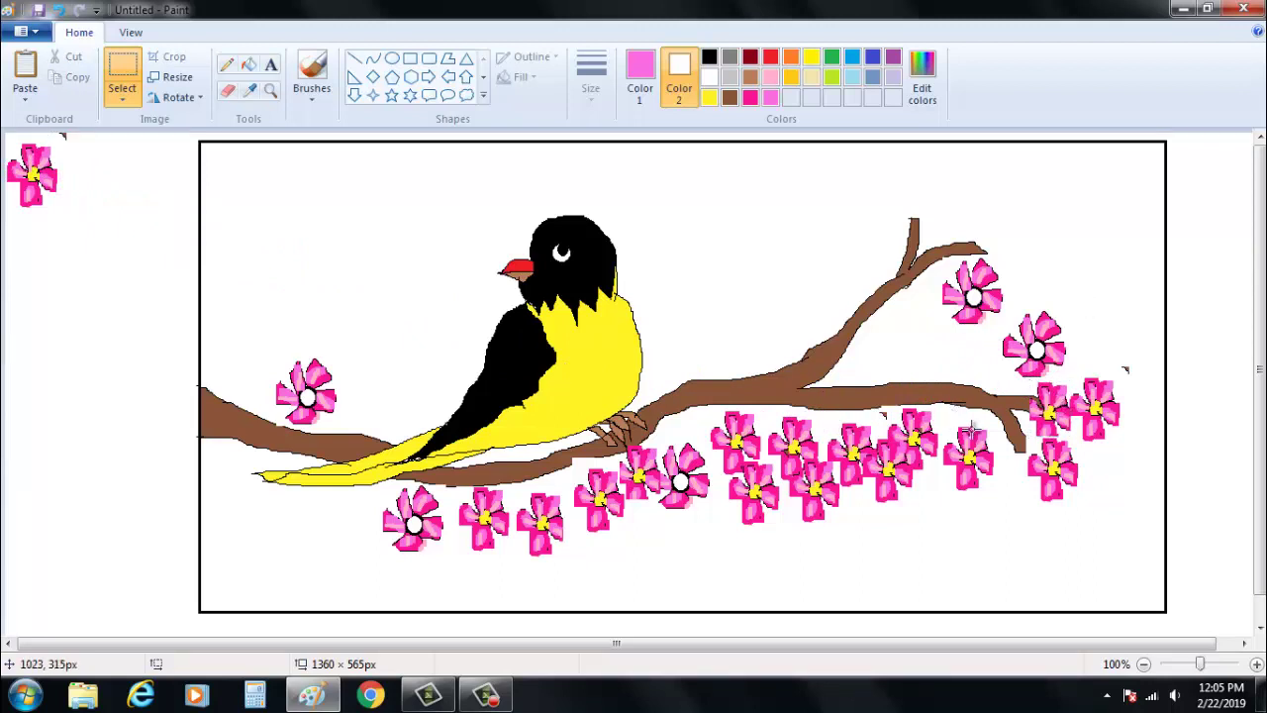
key(ctrl+v)
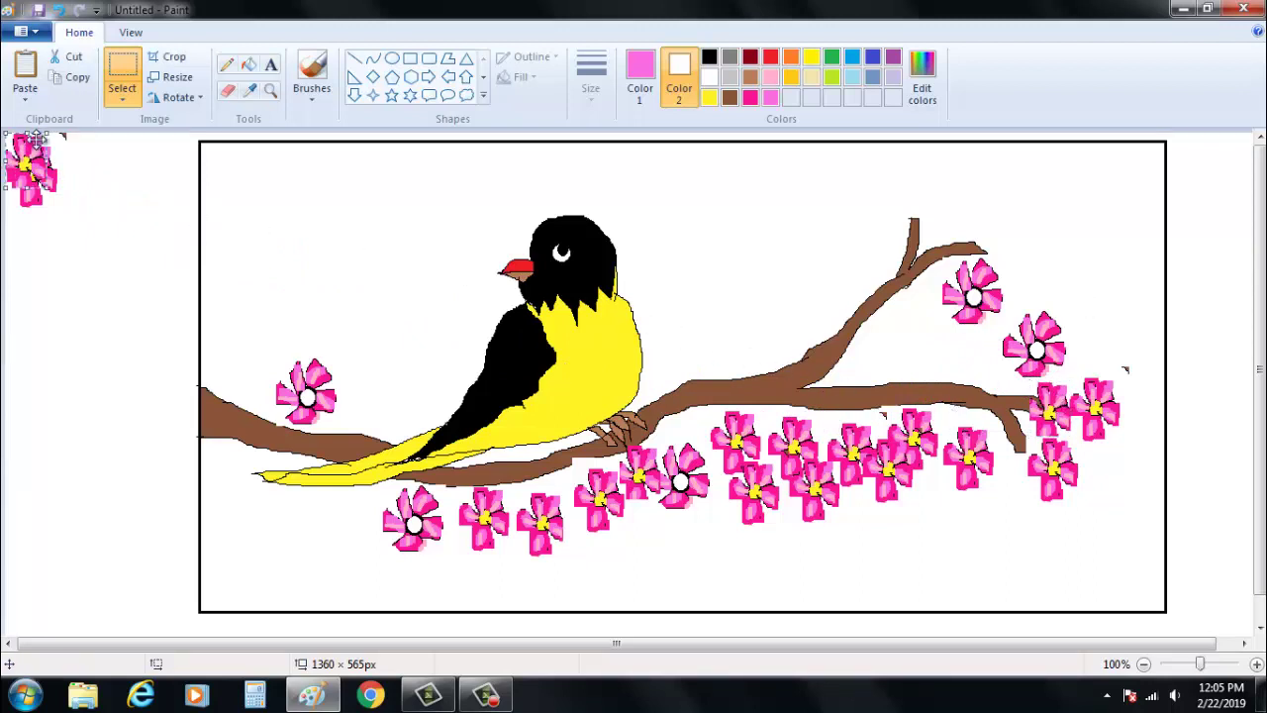
drag(14, 144, 1010, 427)
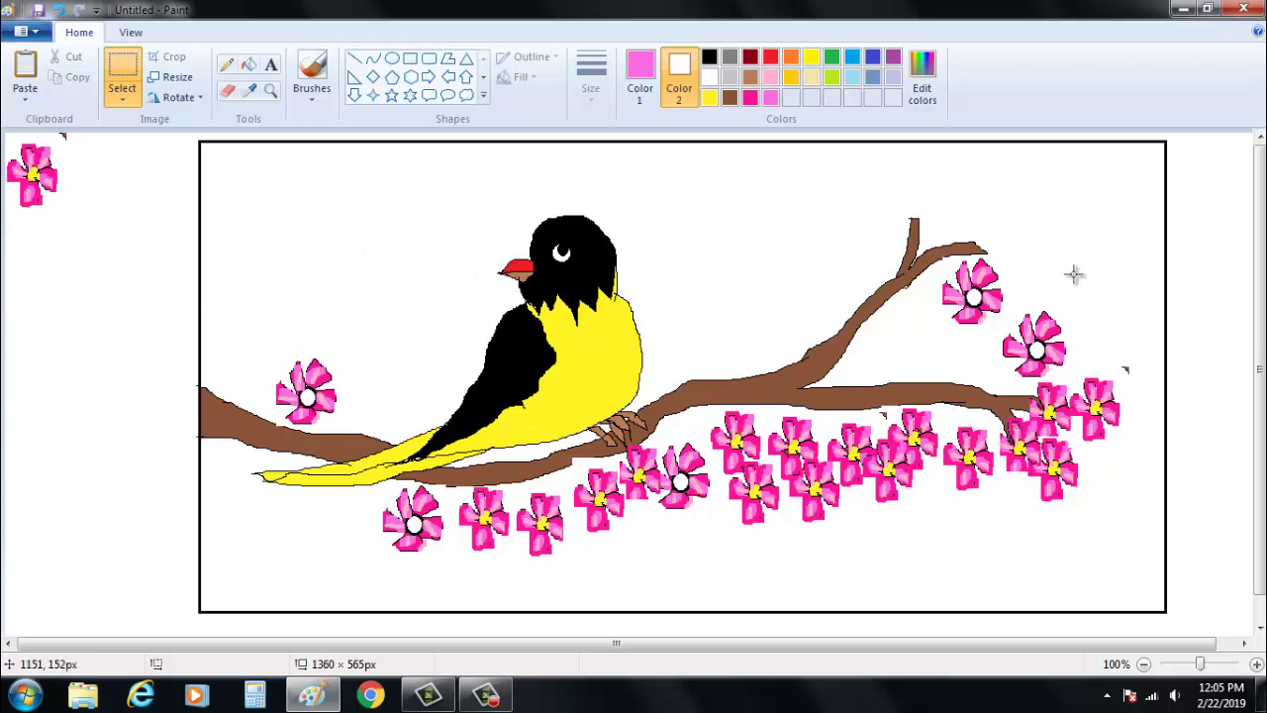
- Paste two yellow-centered flowers onto the upper right branch, one on the short upright twig's tip and one on the longer twig's tip
key(ctrl+v)
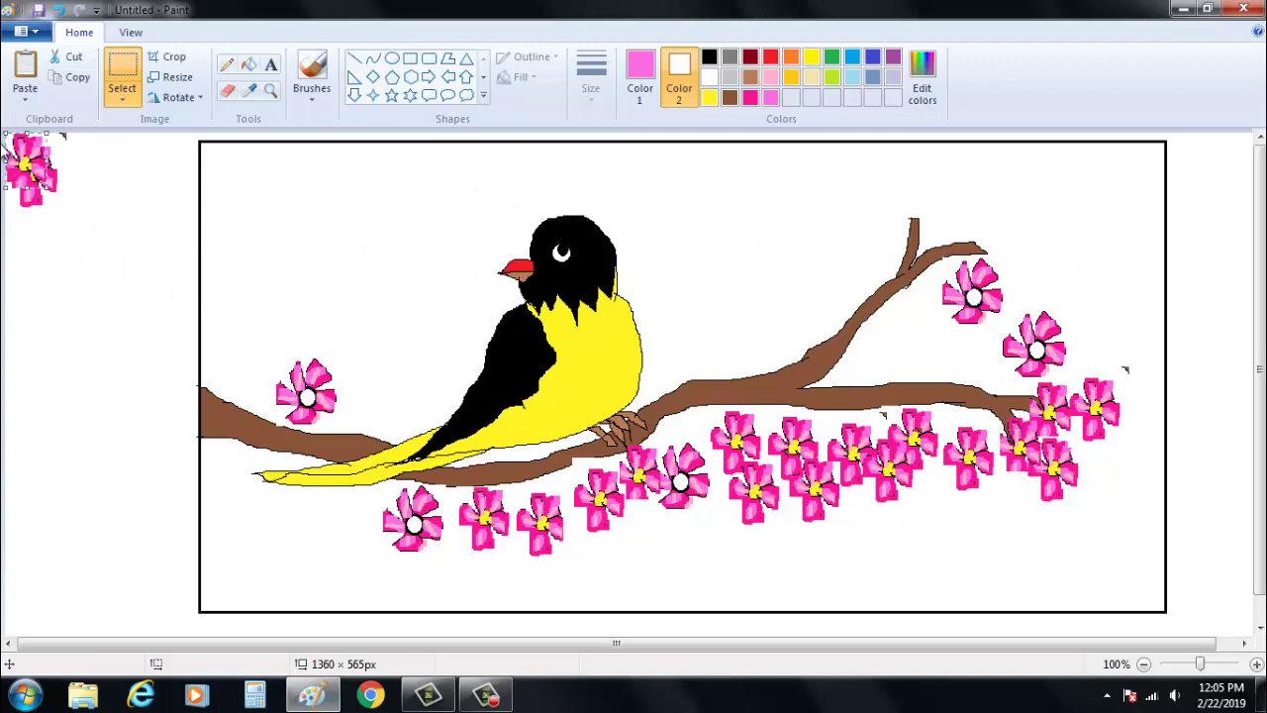
drag(54, 163, 965, 216)
click(811, 205)
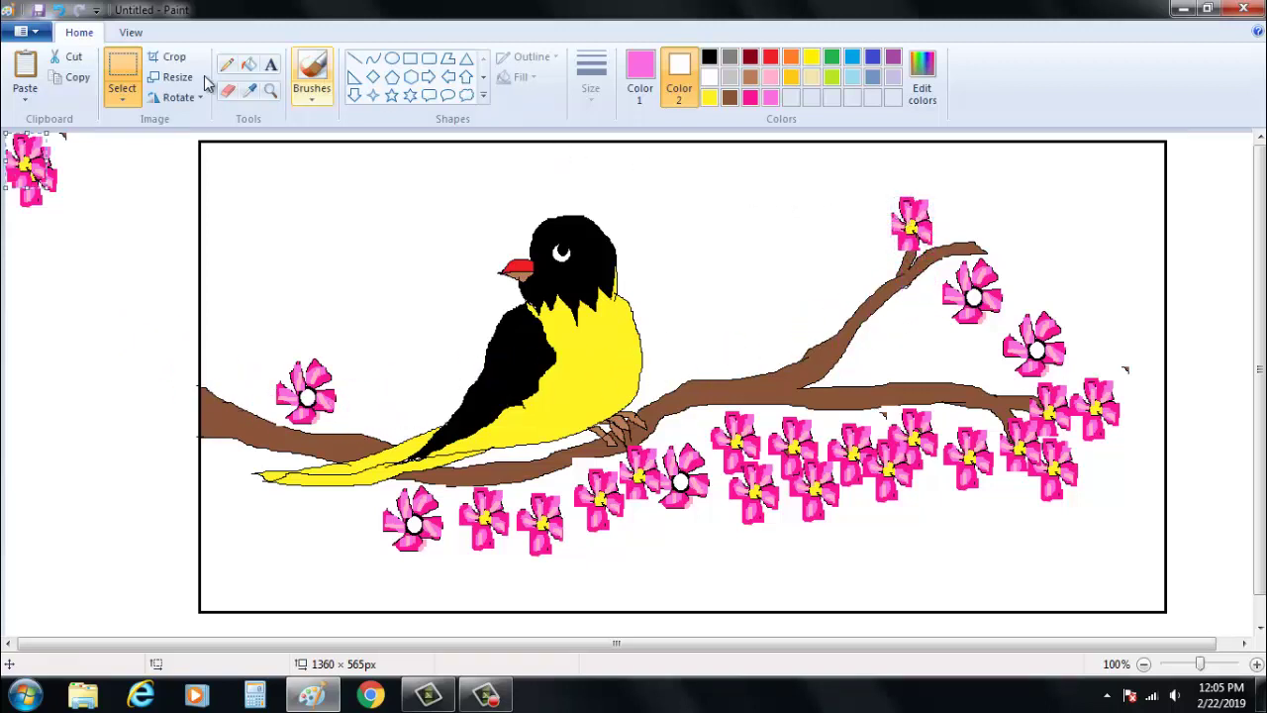
key(ctrl+v)
drag(80, 206, 962, 227)
click(855, 227)
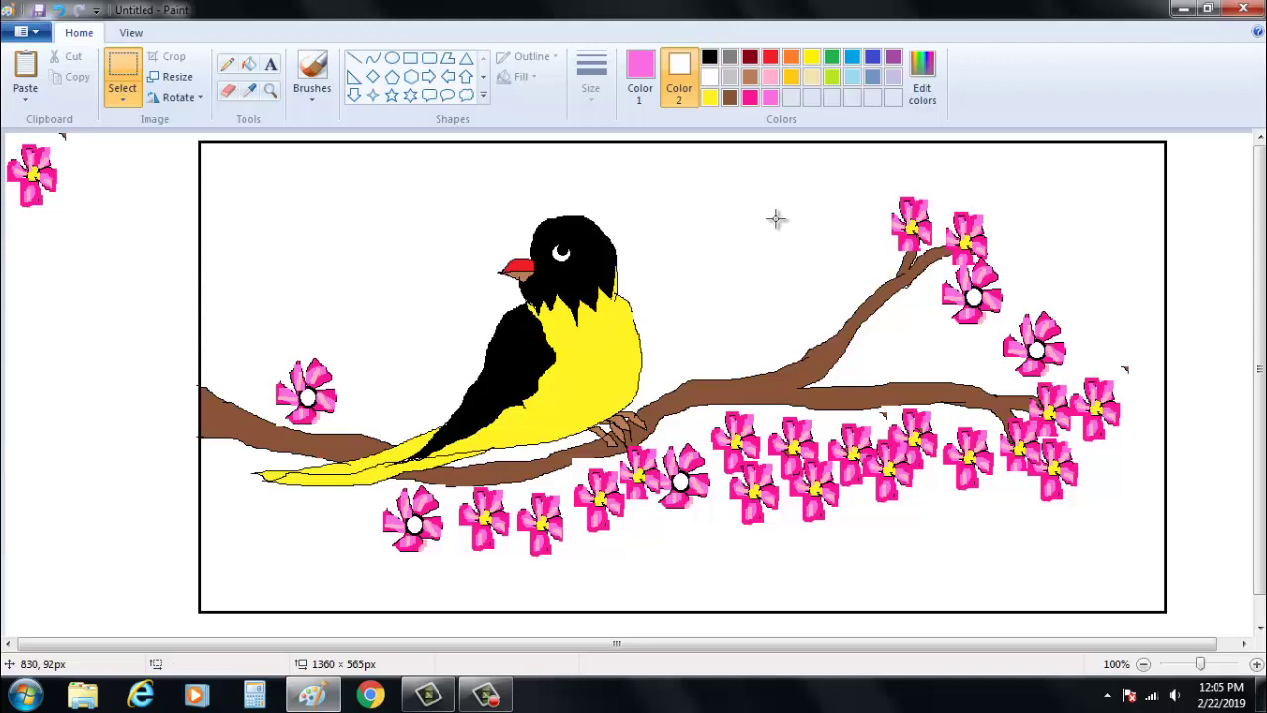
- Add two yellow-centered flowers around the upper right twigs, one left of the white-centered flower and one left of the upright twig
key(ctrl+v)
drag(116, 151, 939, 257)
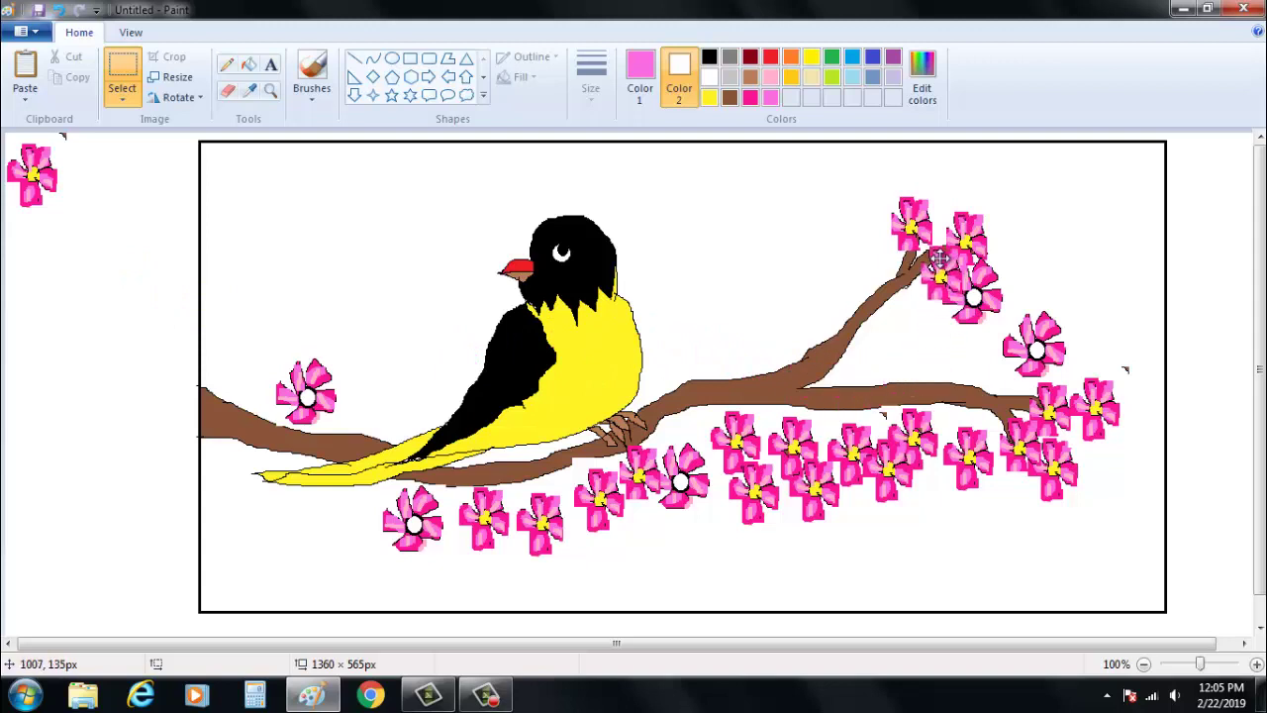
click(761, 244)
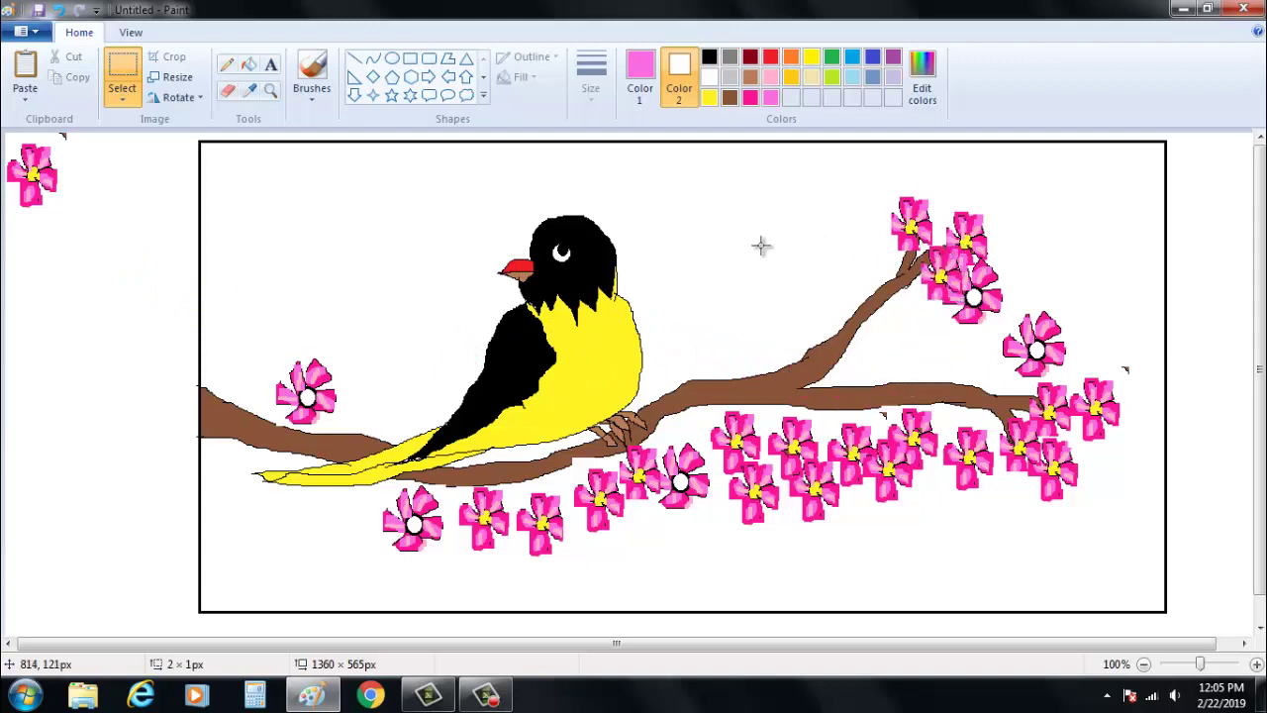
key(ctrl+v)
drag(18, 154, 879, 249)
click(782, 210)
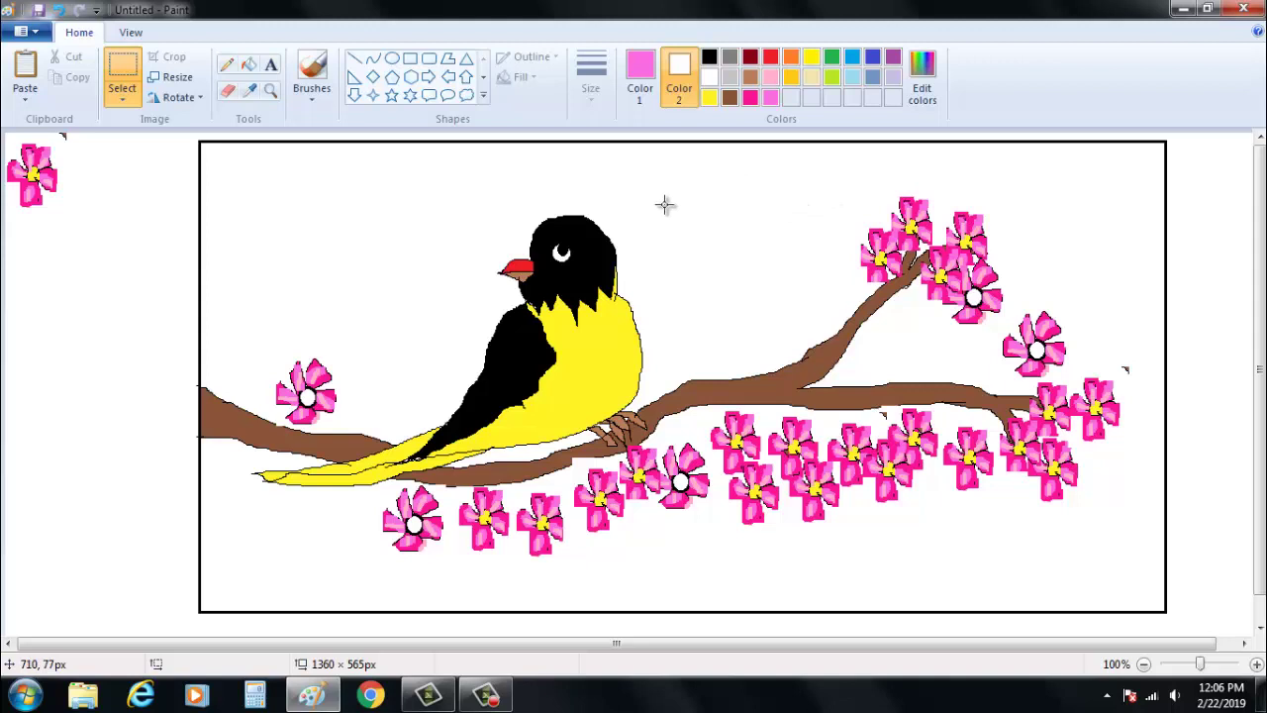
- Paste yellow-centered flowers over the branch just right of the bird's feet and under the upper right branch below its fork
key(ctrl+v)
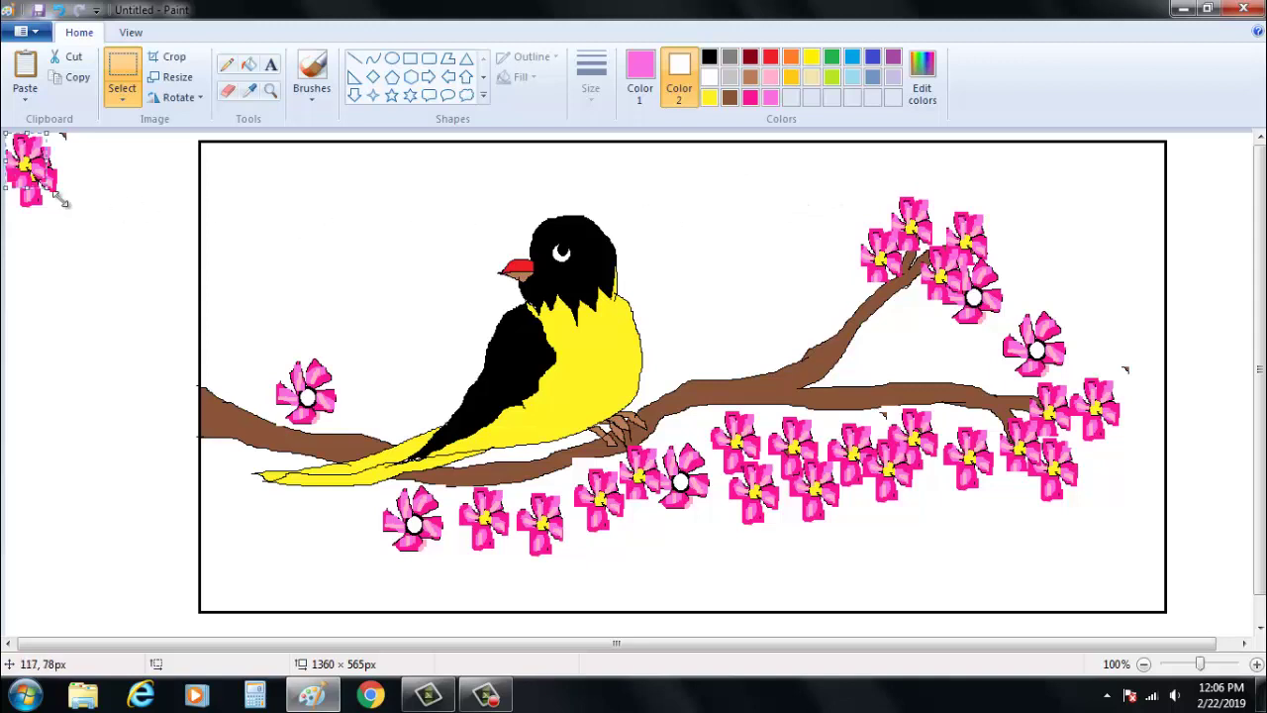
drag(31, 173, 693, 426)
click(684, 270)
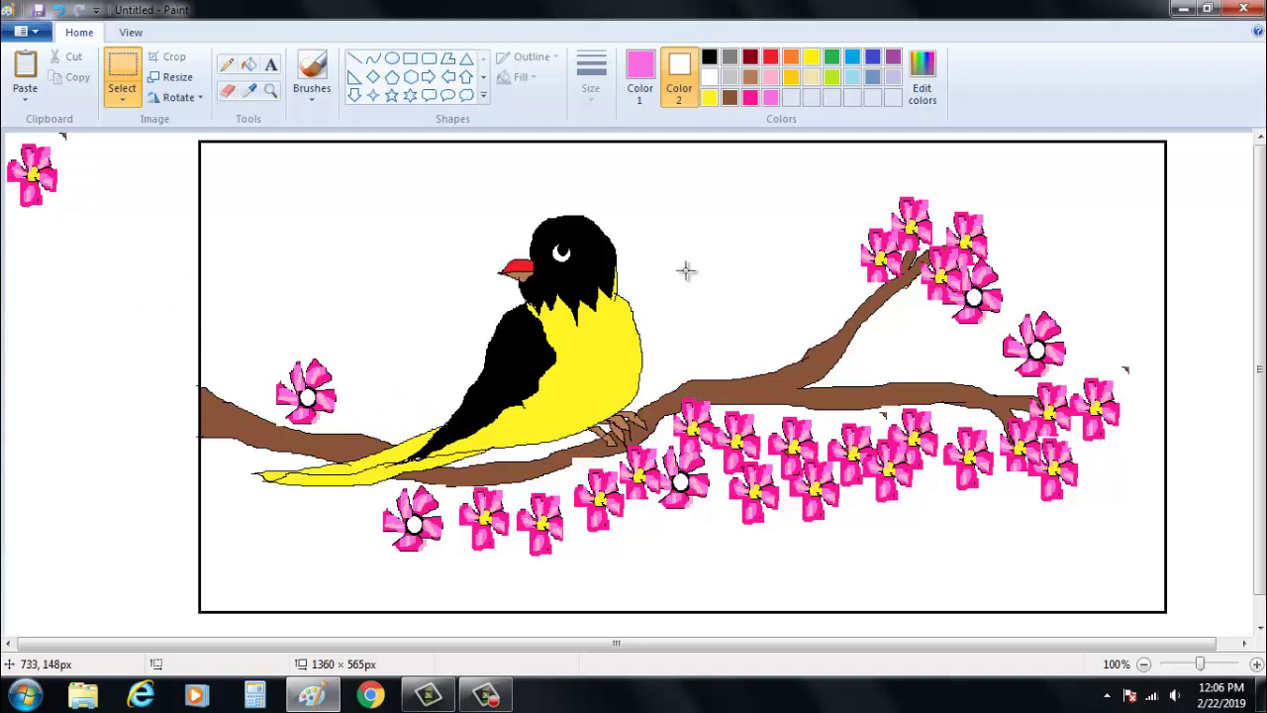
key(ctrl+v)
click(85, 204)
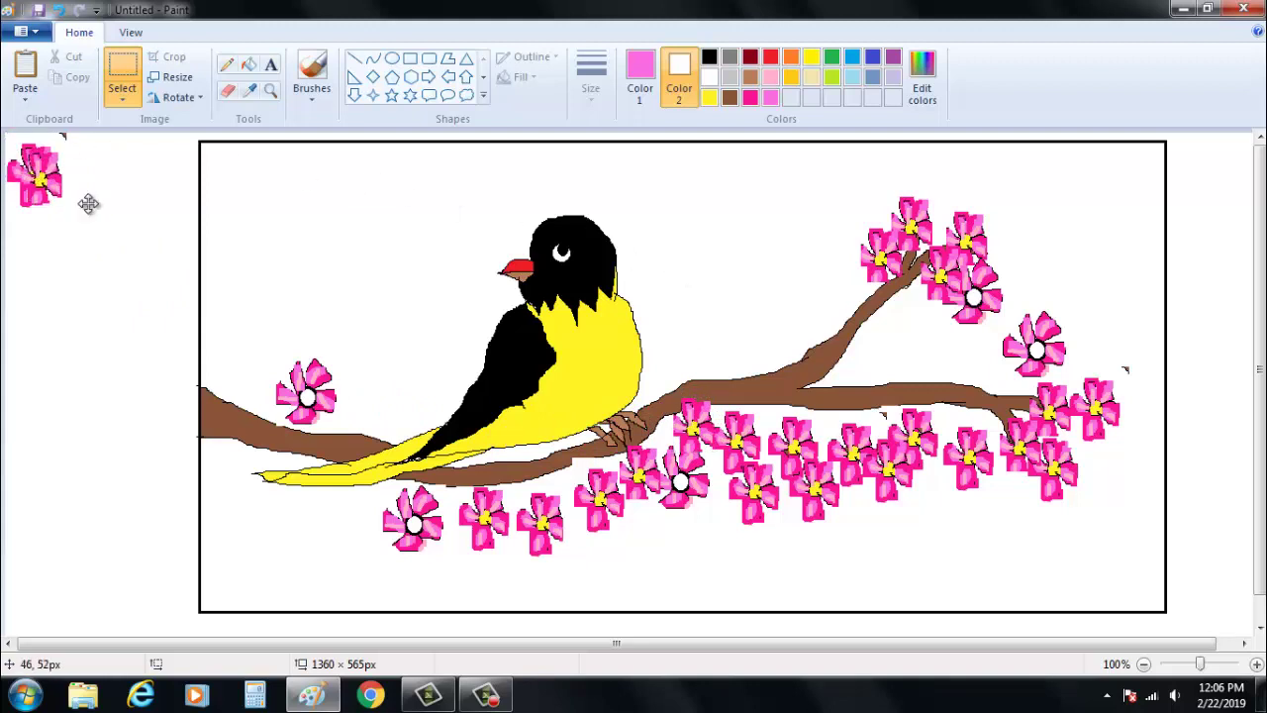
drag(898, 425, 909, 303)
click(730, 227)
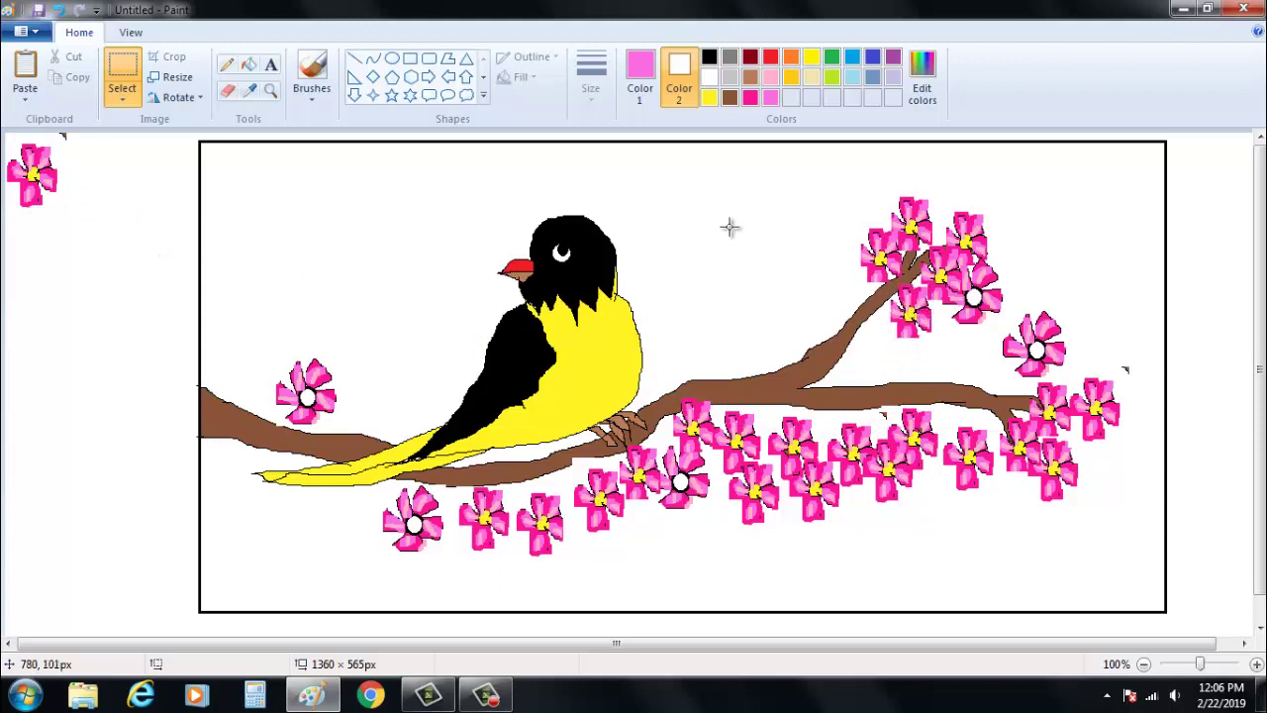
- Add yellow-centered flowers beside the far-right white-centered flower and on the branch's lower edge left of the bird's feet
key(ctrl+v)
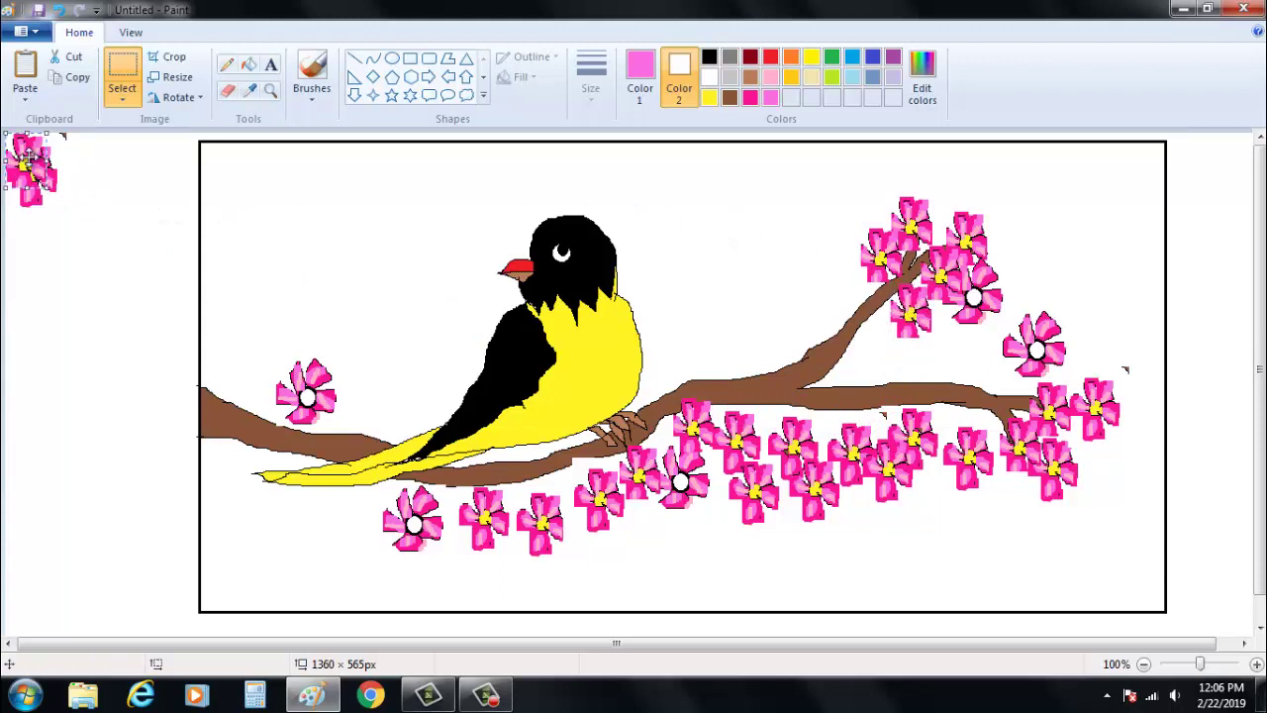
drag(30, 161, 1077, 362)
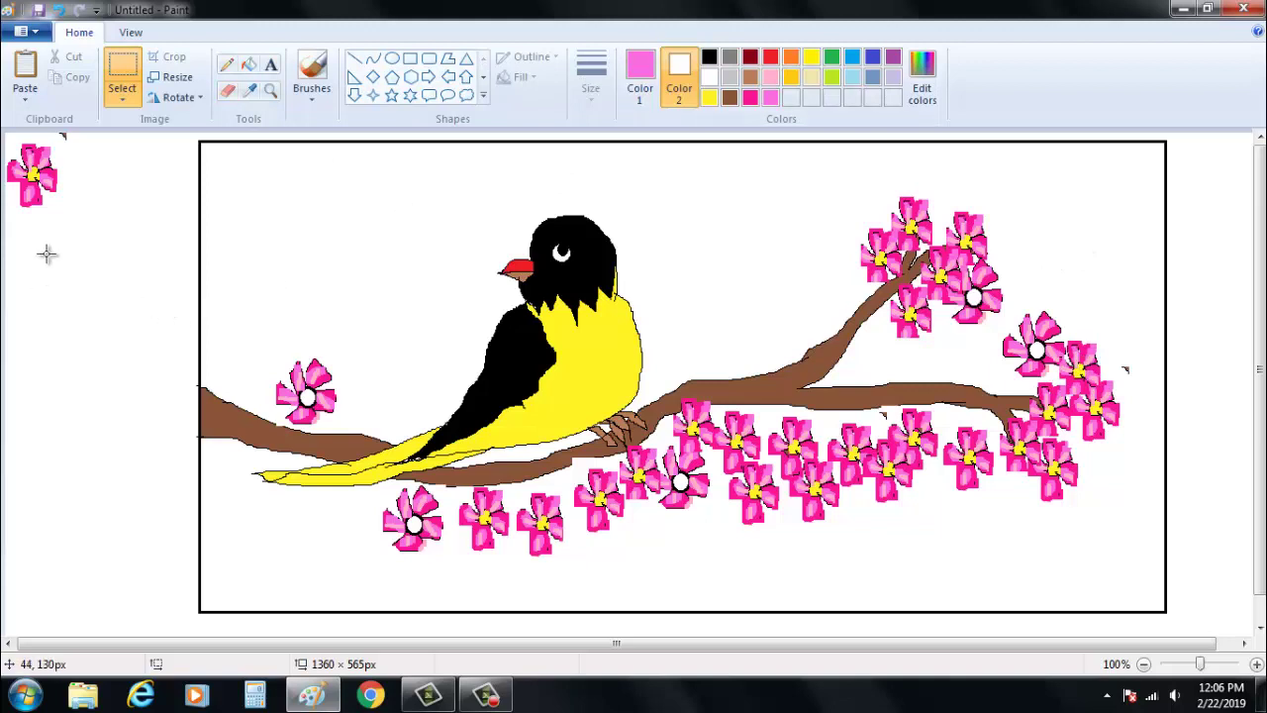
key(ctrl+v)
drag(12, 158, 561, 473)
click(356, 332)
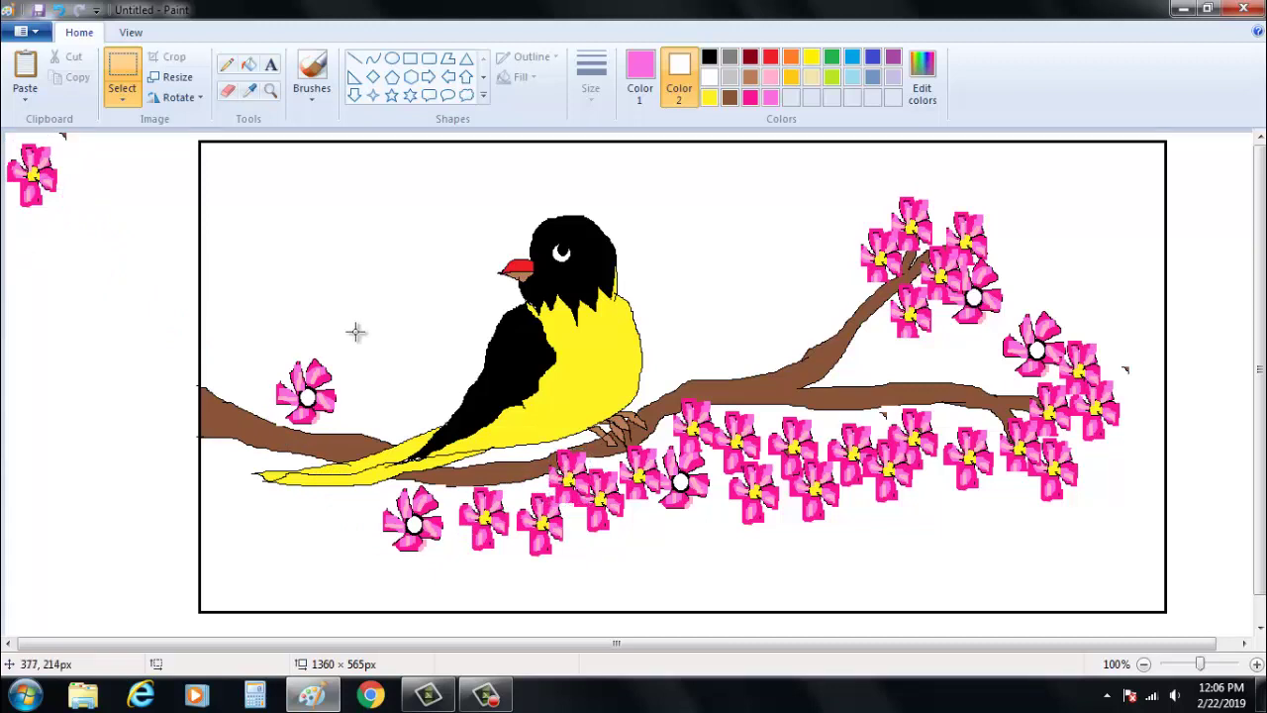
- Paste yellow-centered flowers beside two white-centered ones: right of the one under the tail and right of the one above the far-left branch
key(ctrl+v)
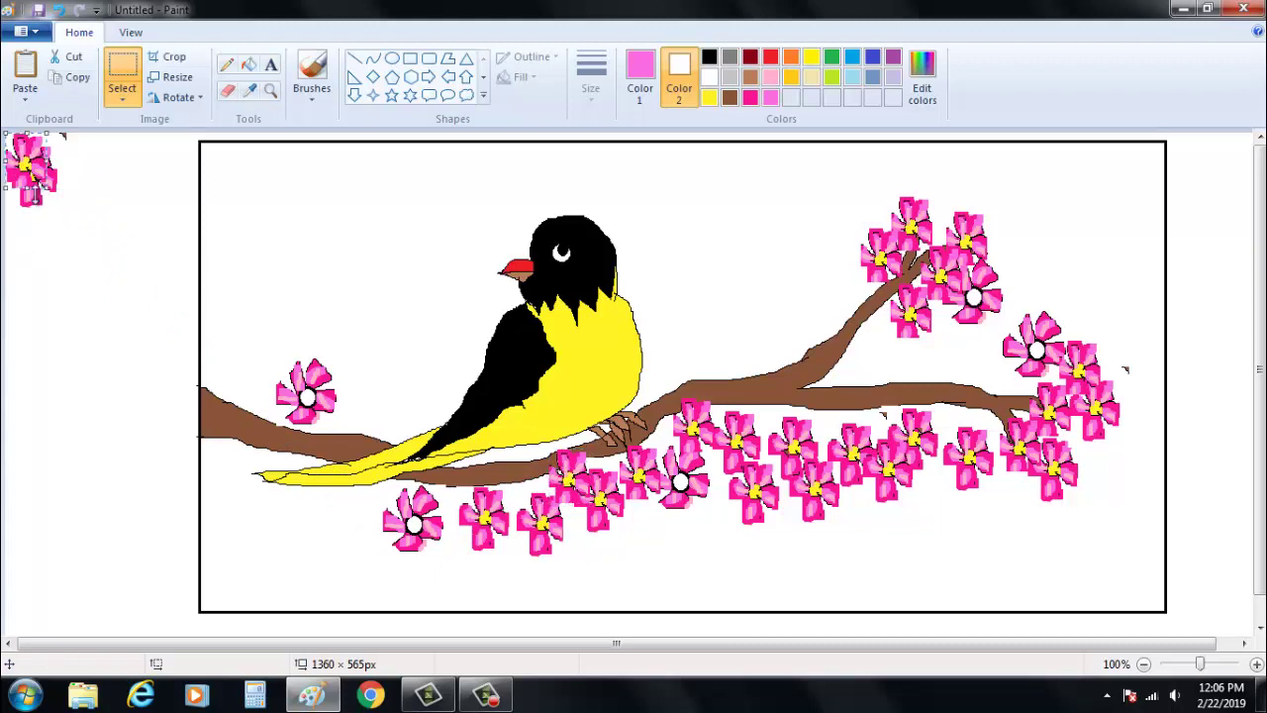
drag(34, 174, 453, 513)
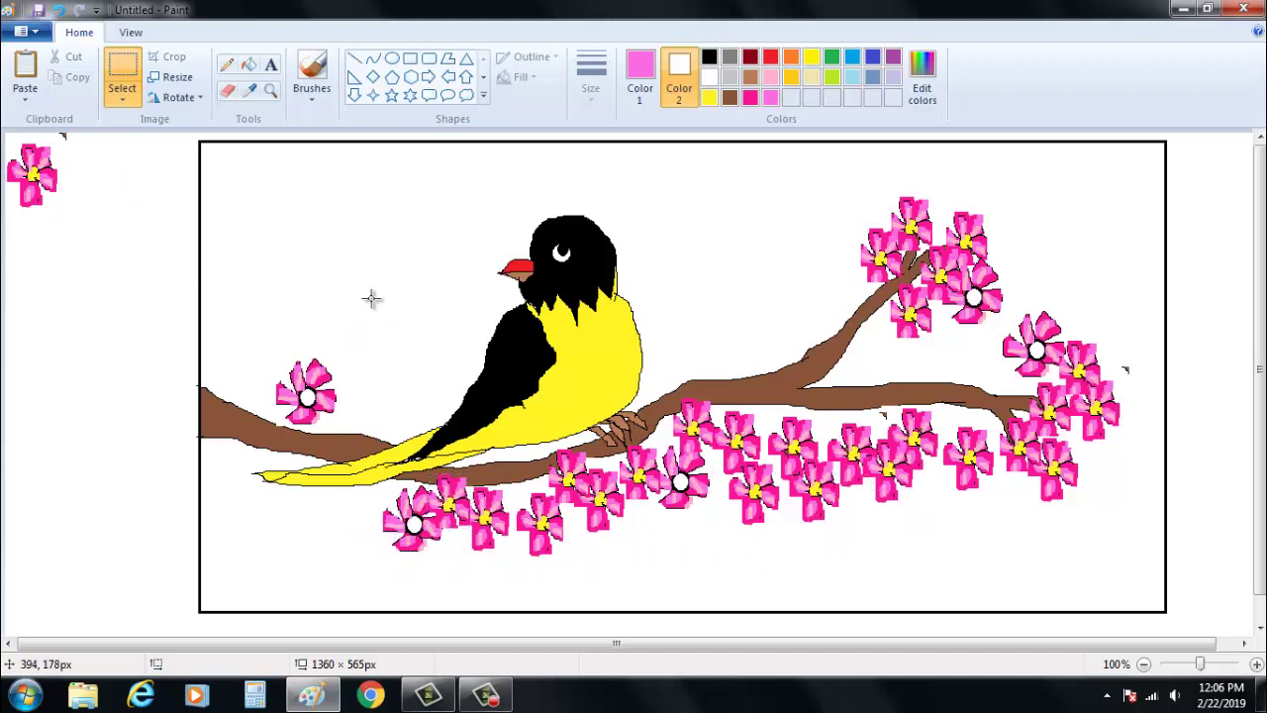
key(ctrl+v)
drag(34, 175, 354, 410)
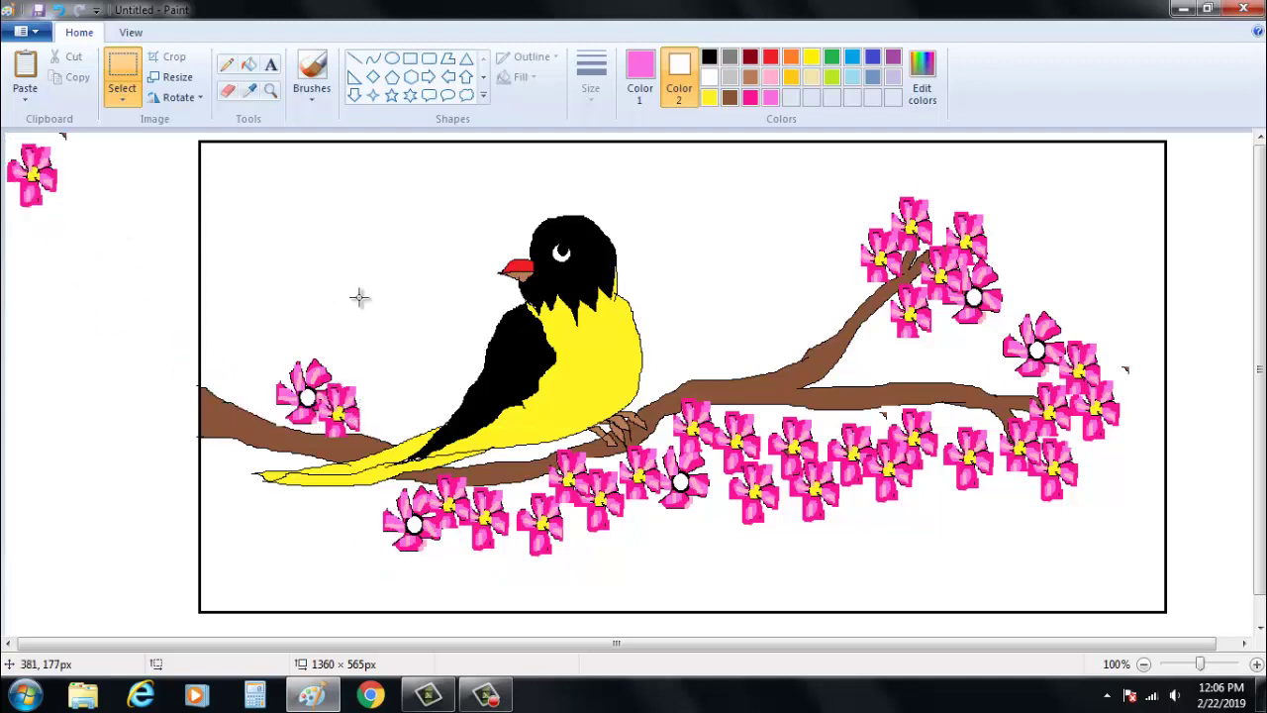
- Paste yellow-centered flowers to the right of the far-left branch's pair and into the cluster below the branch fork
key(ctrl+v)
drag(32, 176, 369, 417)
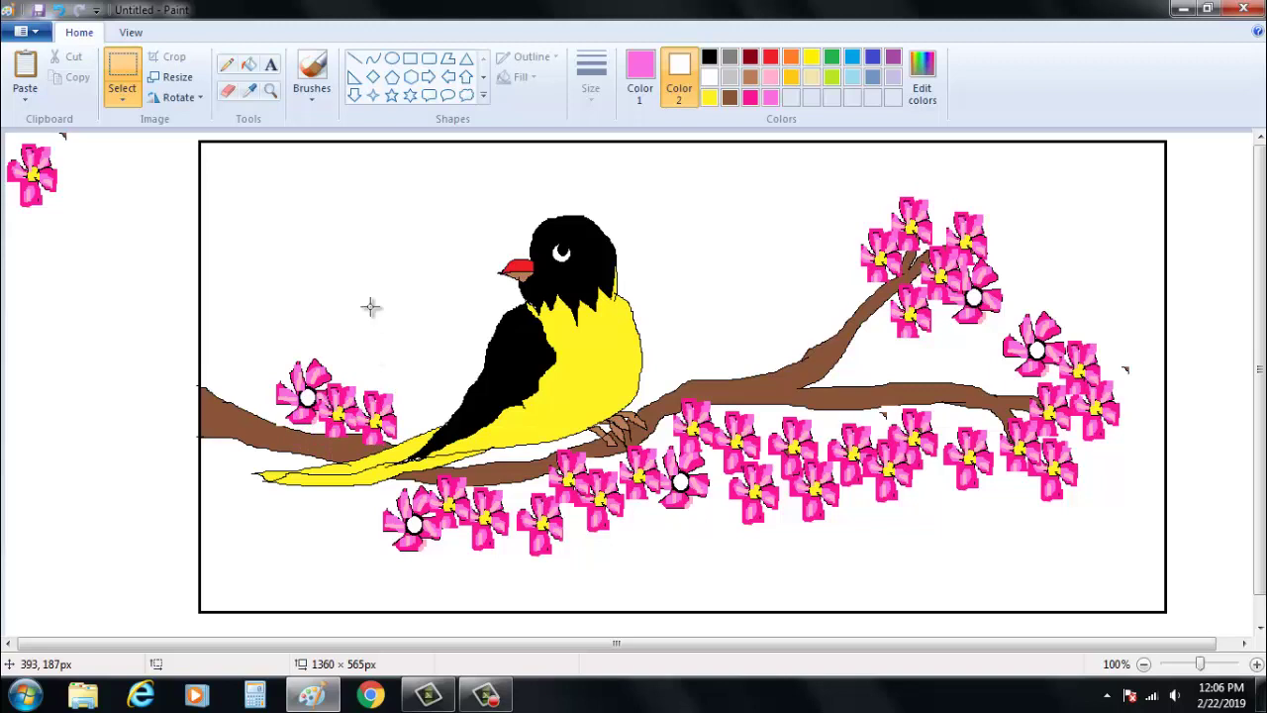
key(ctrl+v)
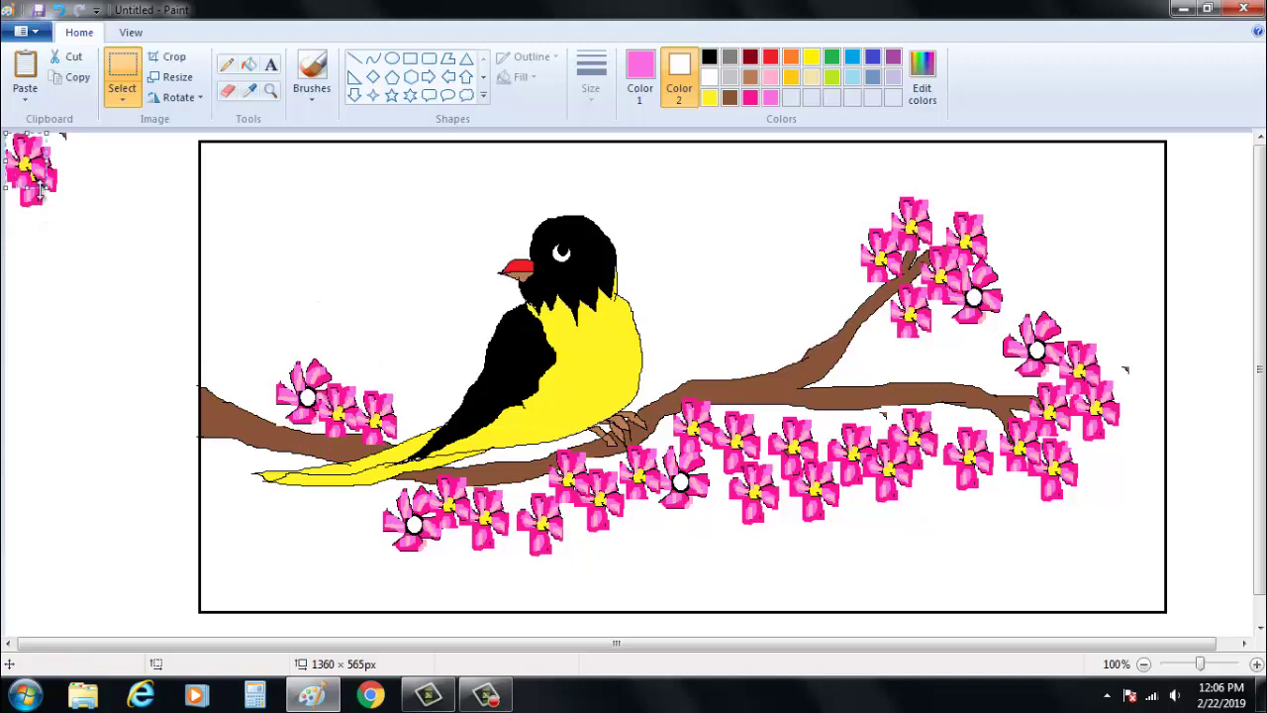
drag(36, 173, 837, 436)
click(738, 332)
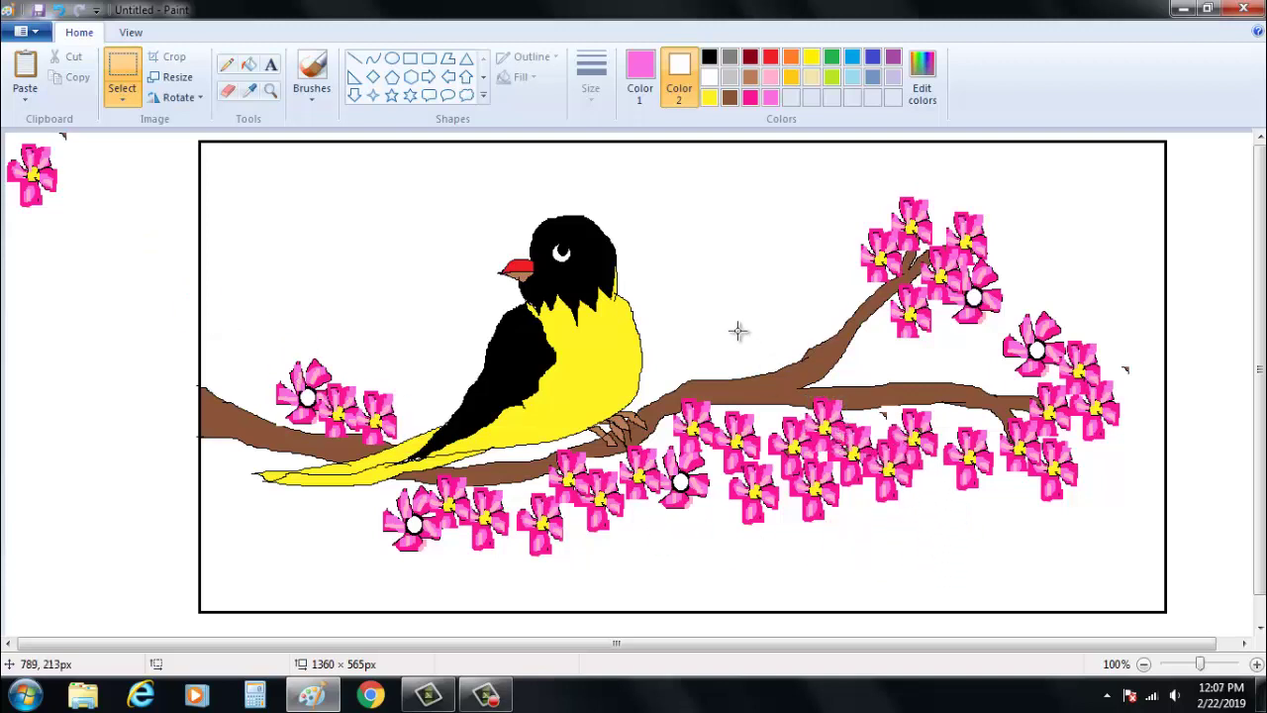
- Paste a yellow-centered flower over the lower right branch, just above the cluster below the fork
key(ctrl+v)
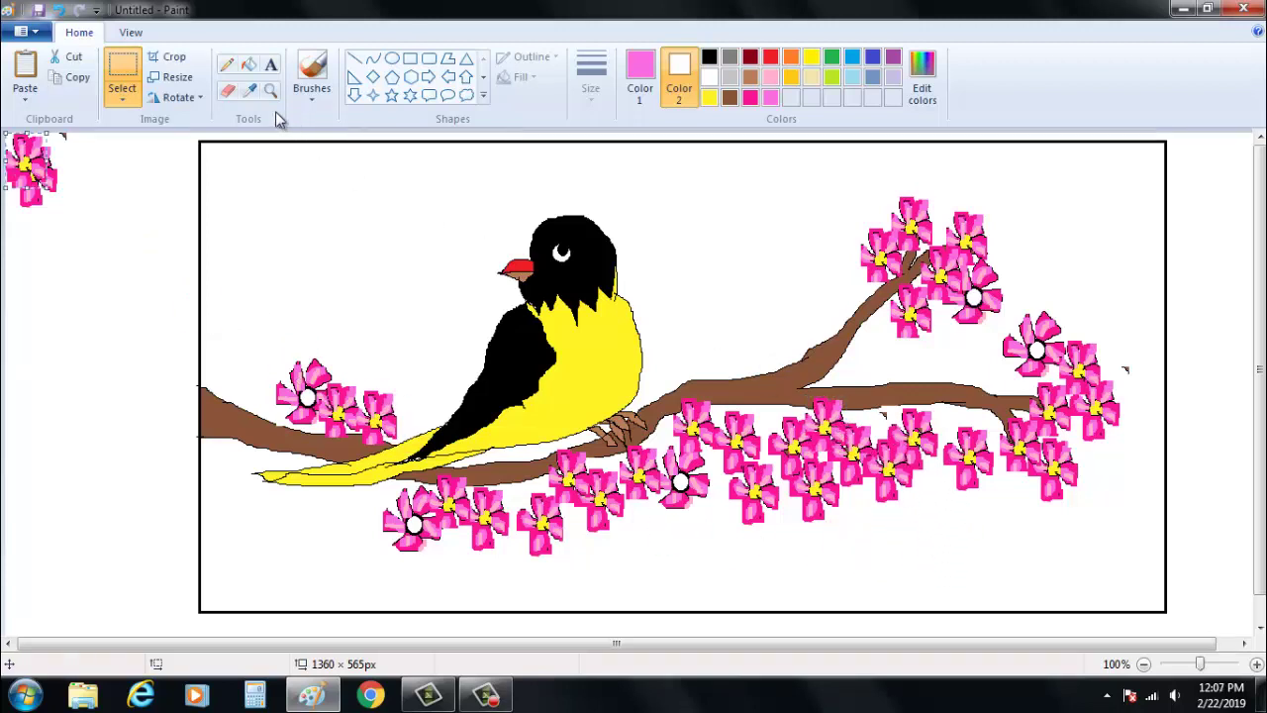
drag(14, 156, 872, 396)
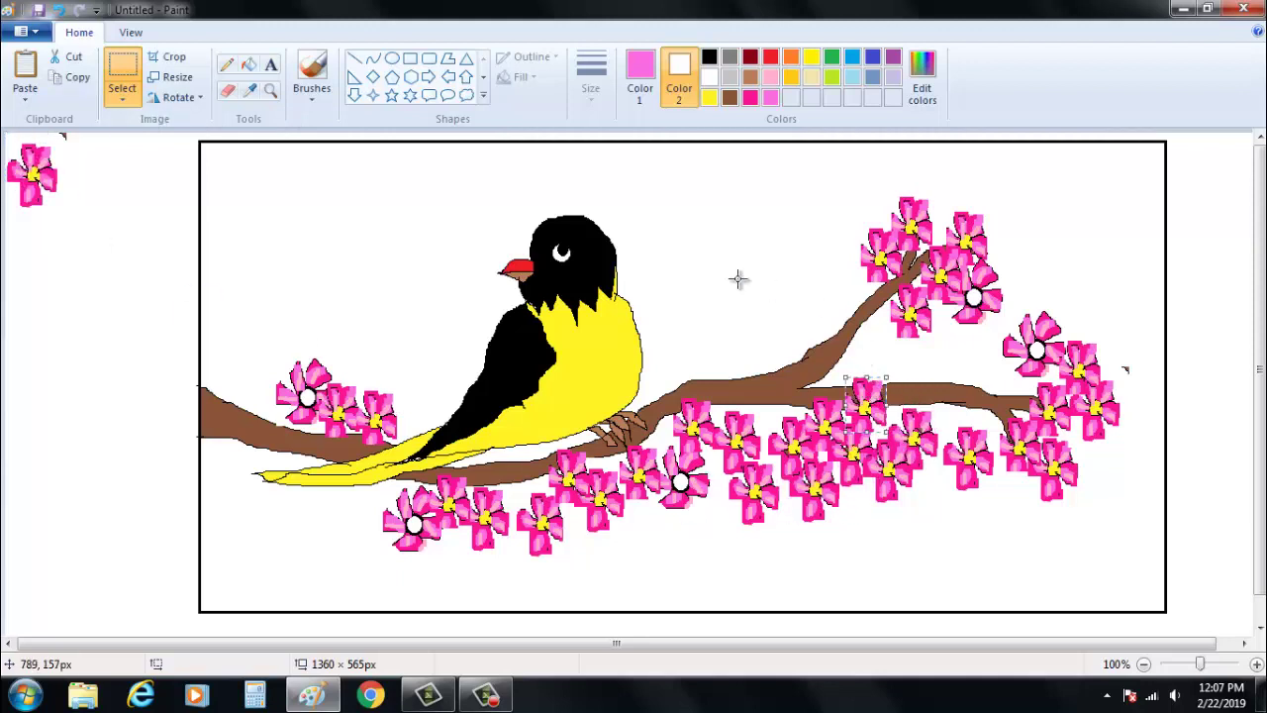
drag(740, 278, 744, 279)
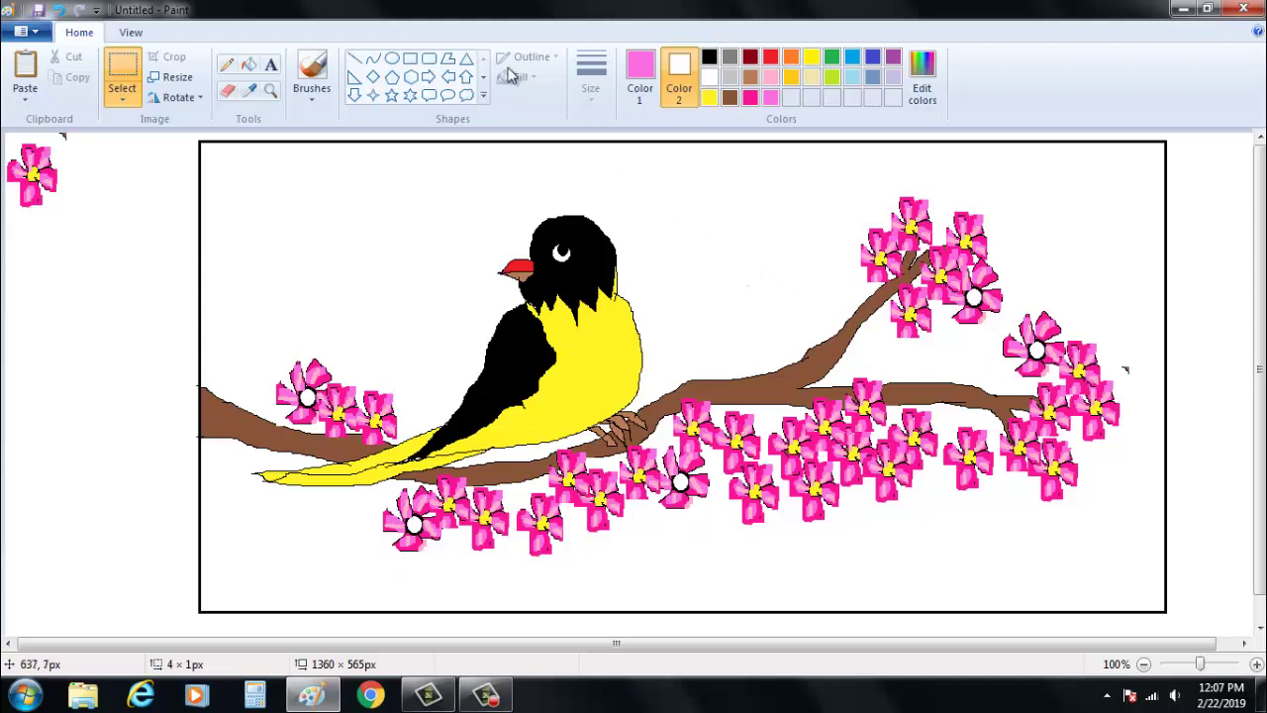
- Fill the white flower centers with yellow on the upper right, far-right and far-left flowers
click(710, 96)
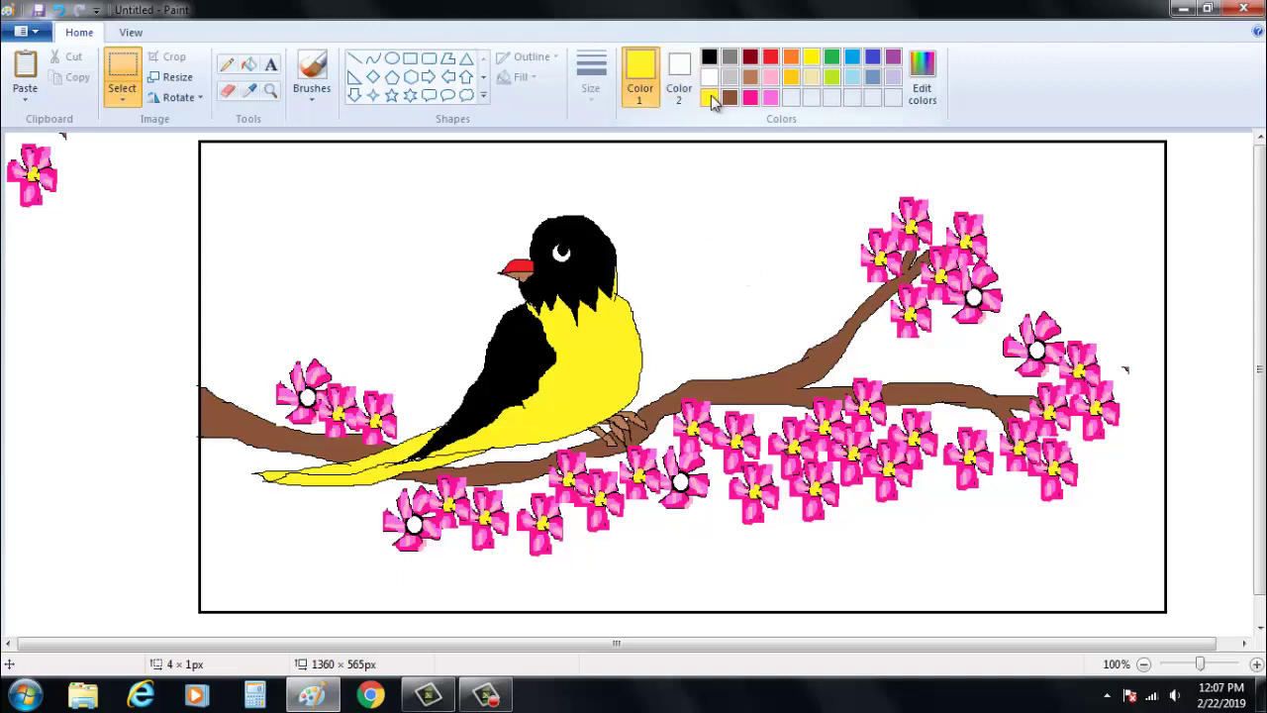
click(252, 66)
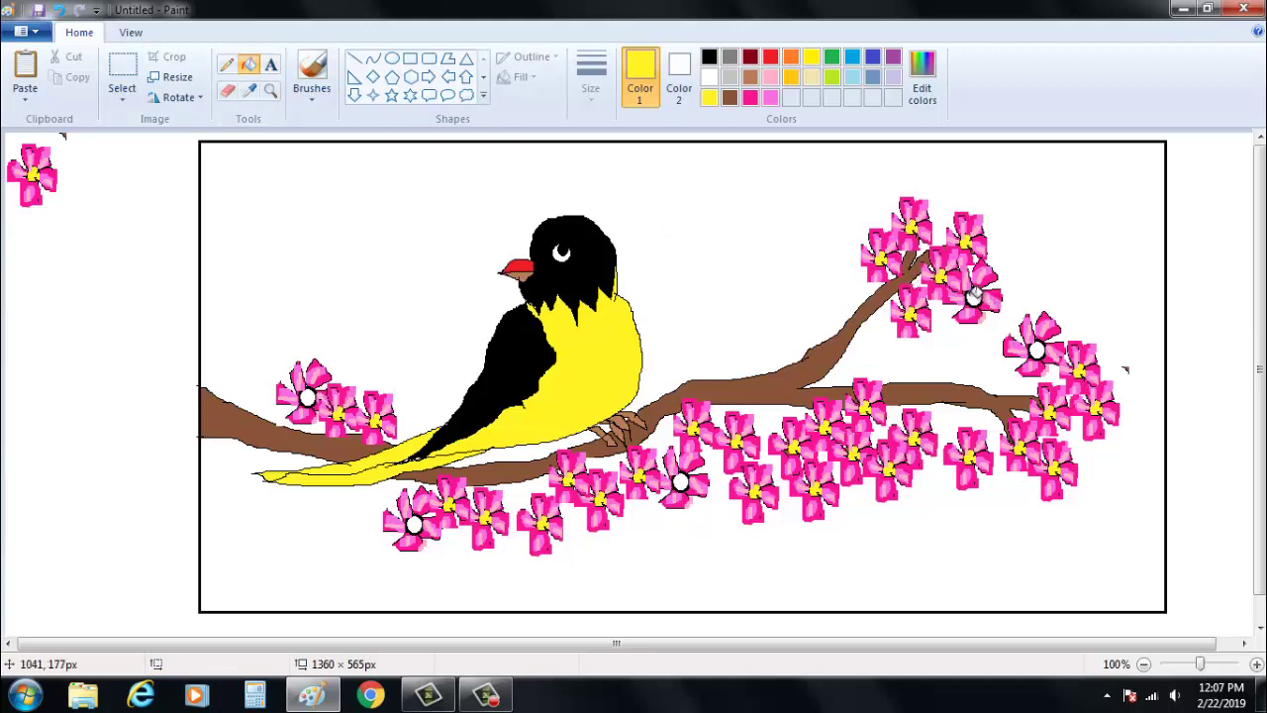
click(976, 297)
click(1040, 347)
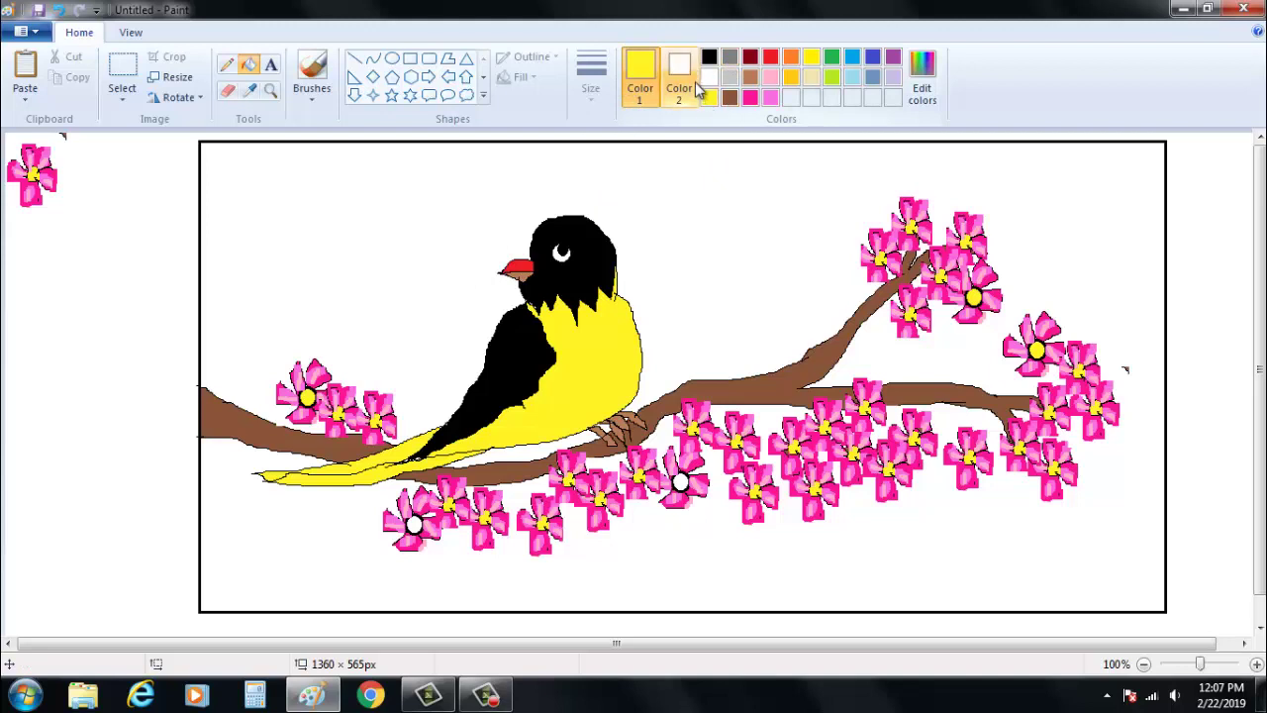
click(122, 68)
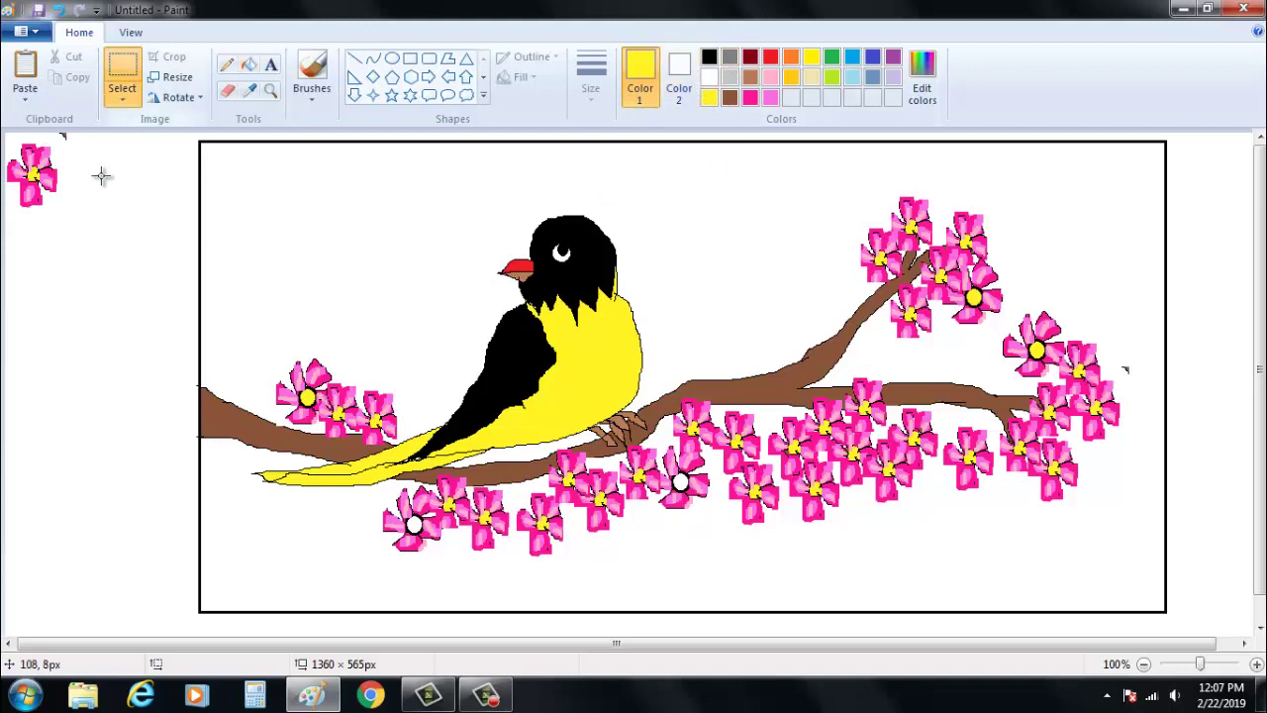
drag(50, 233, 7, 130)
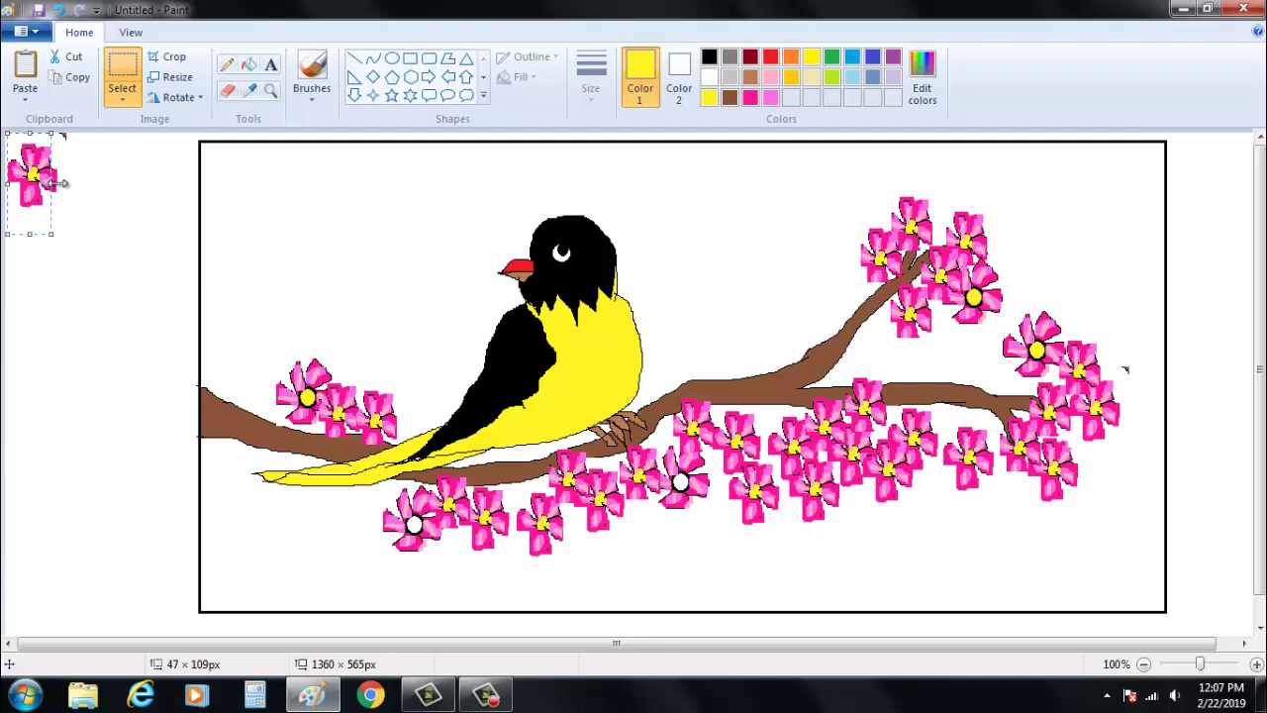
drag(60, 183, 85, 176)
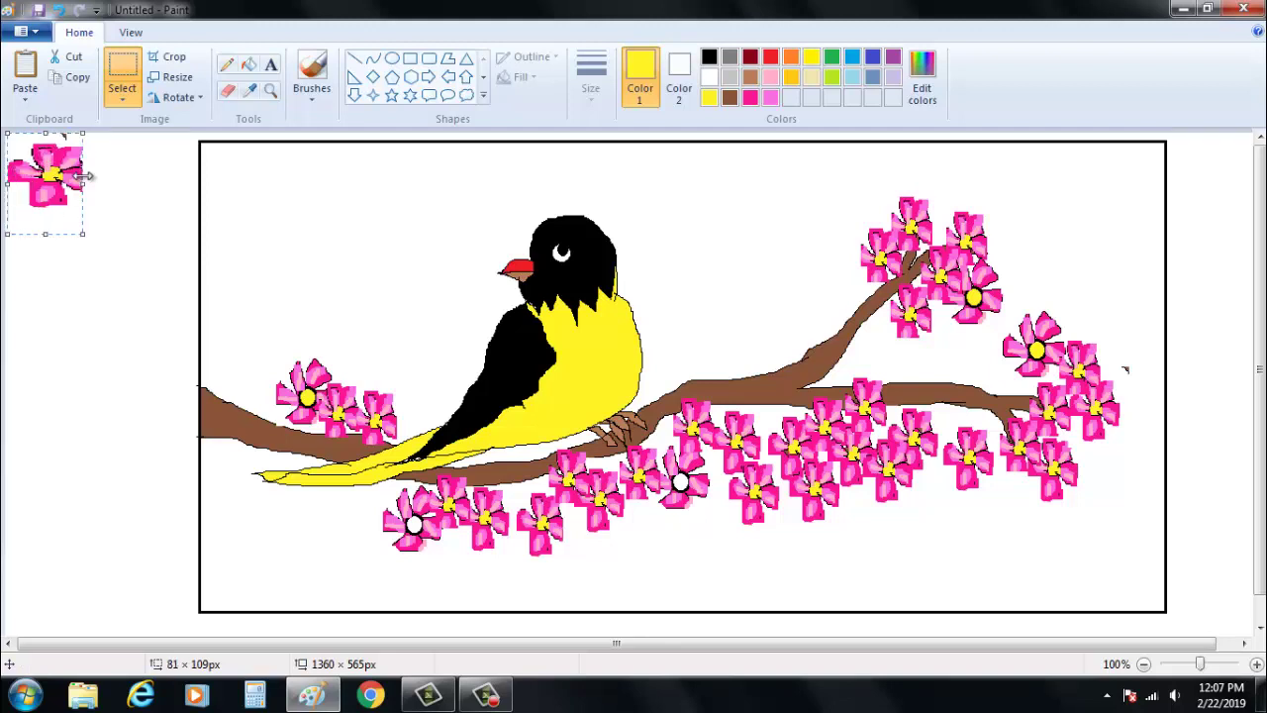
key(ctrl+z)
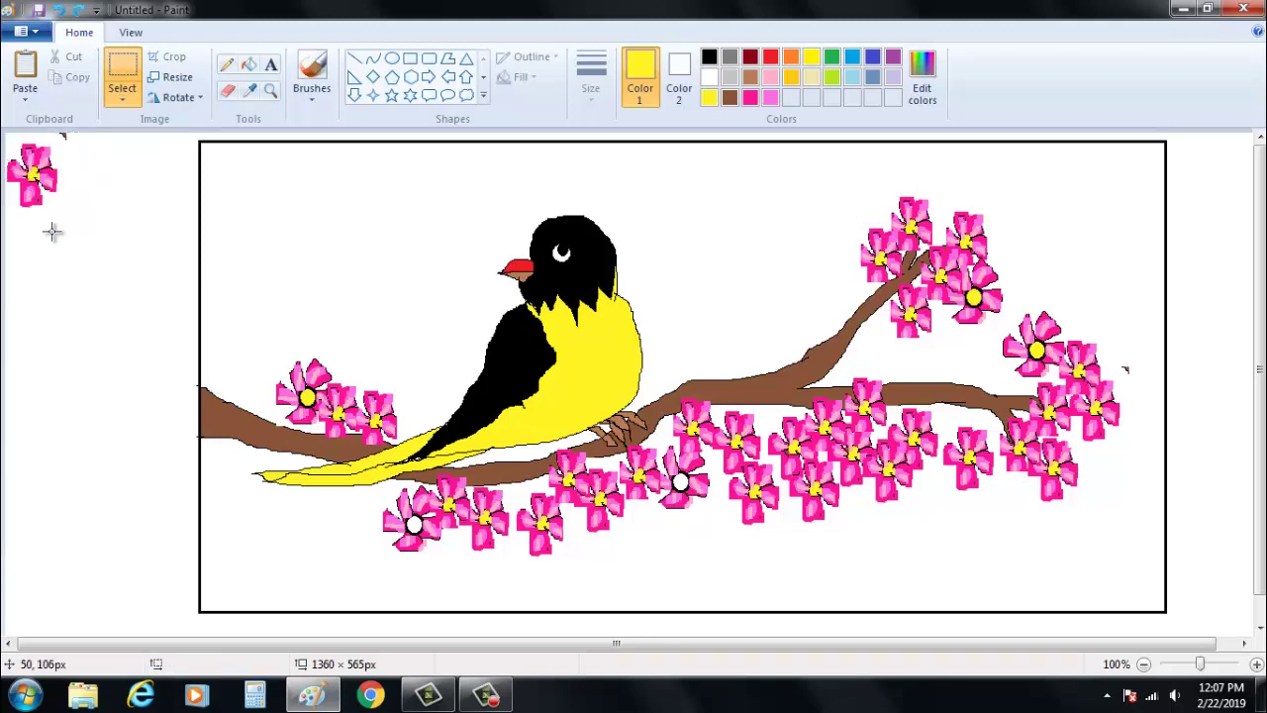
- Paste two yellow-centered flowers along the branch's lower edge at the fork, directly above the existing cluster
mouse_move(4, 129)
mouse_down()
mouse_move(74, 224)
mouse_move(245, 316)
mouse_move(732, 501)
mouse_move(774, 506)
mouse_move(724, 472)
mouse_move(770, 414)
mouse_up()
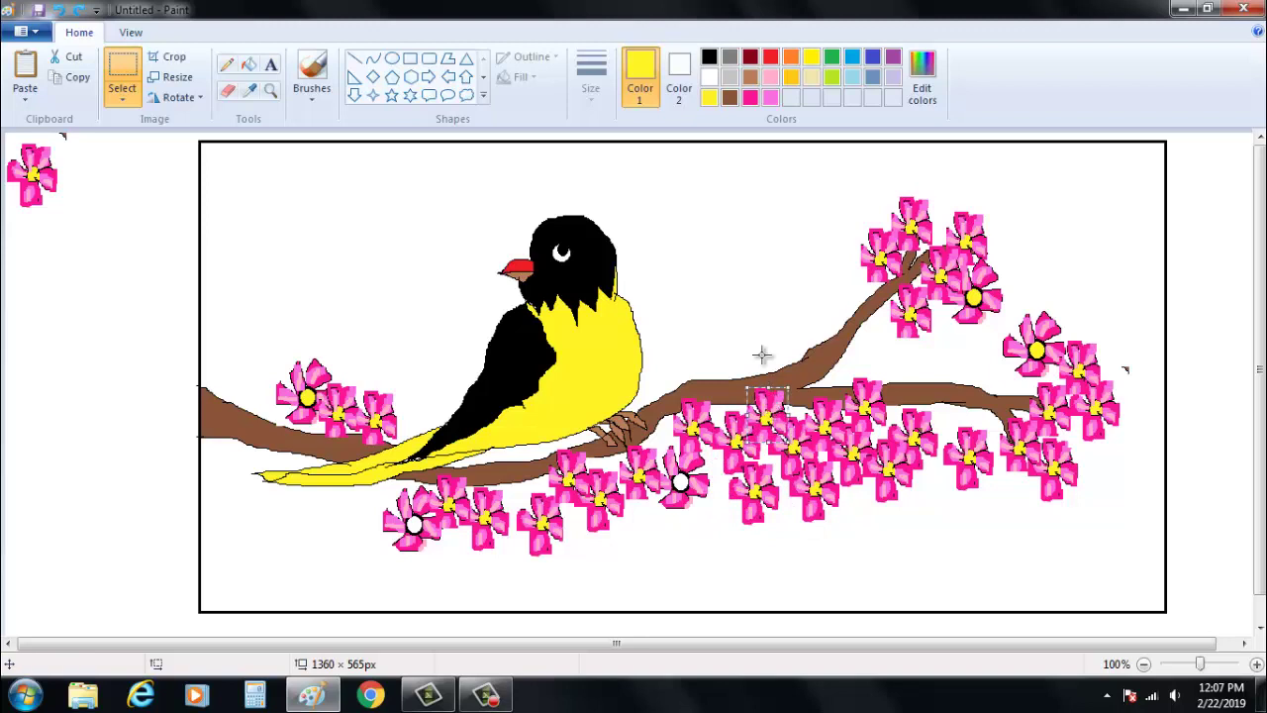
click(747, 309)
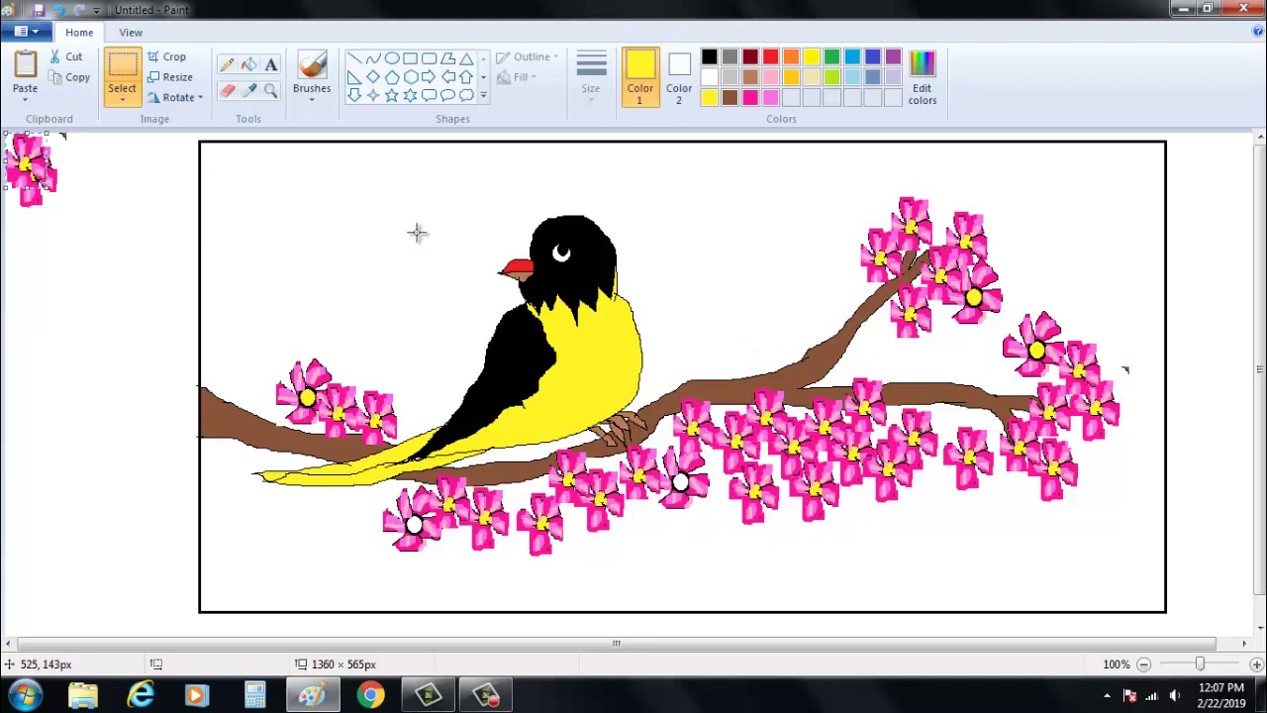
key(ctrl+v)
drag(21, 164, 851, 391)
click(772, 217)
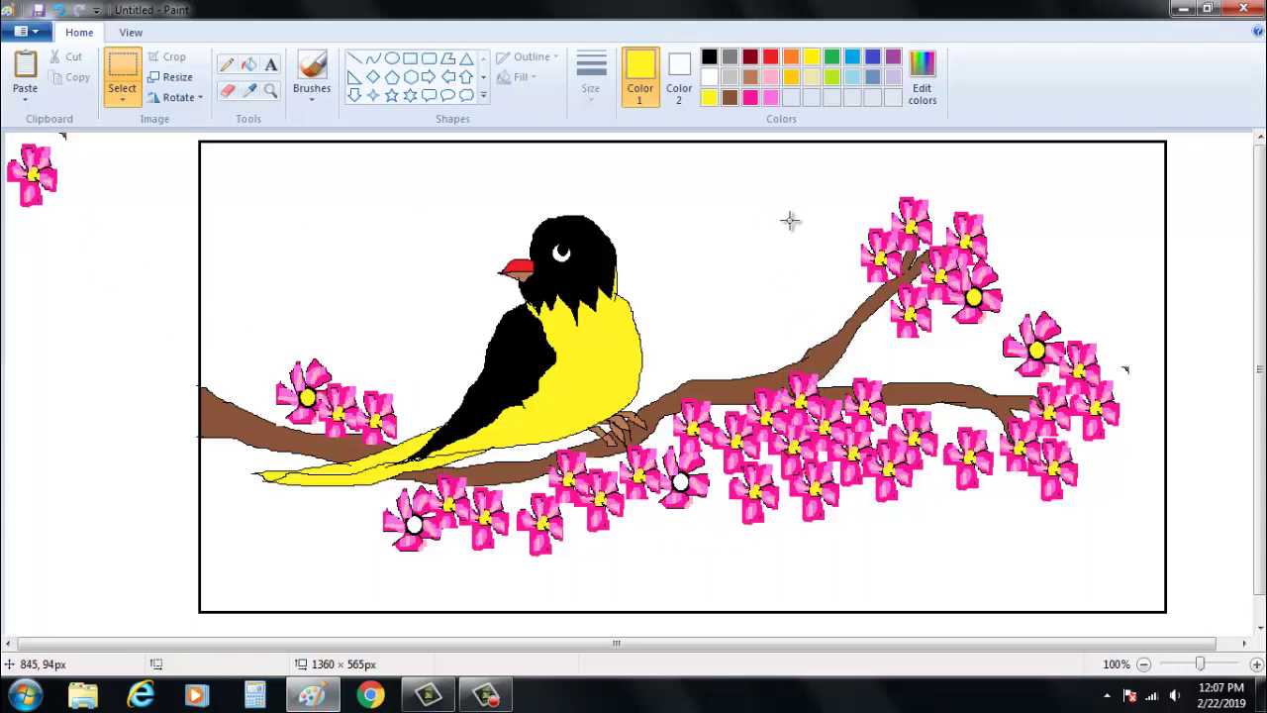
key(ctrl+v)
drag(38, 151, 248, 437)
drag(240, 280, 246, 279)
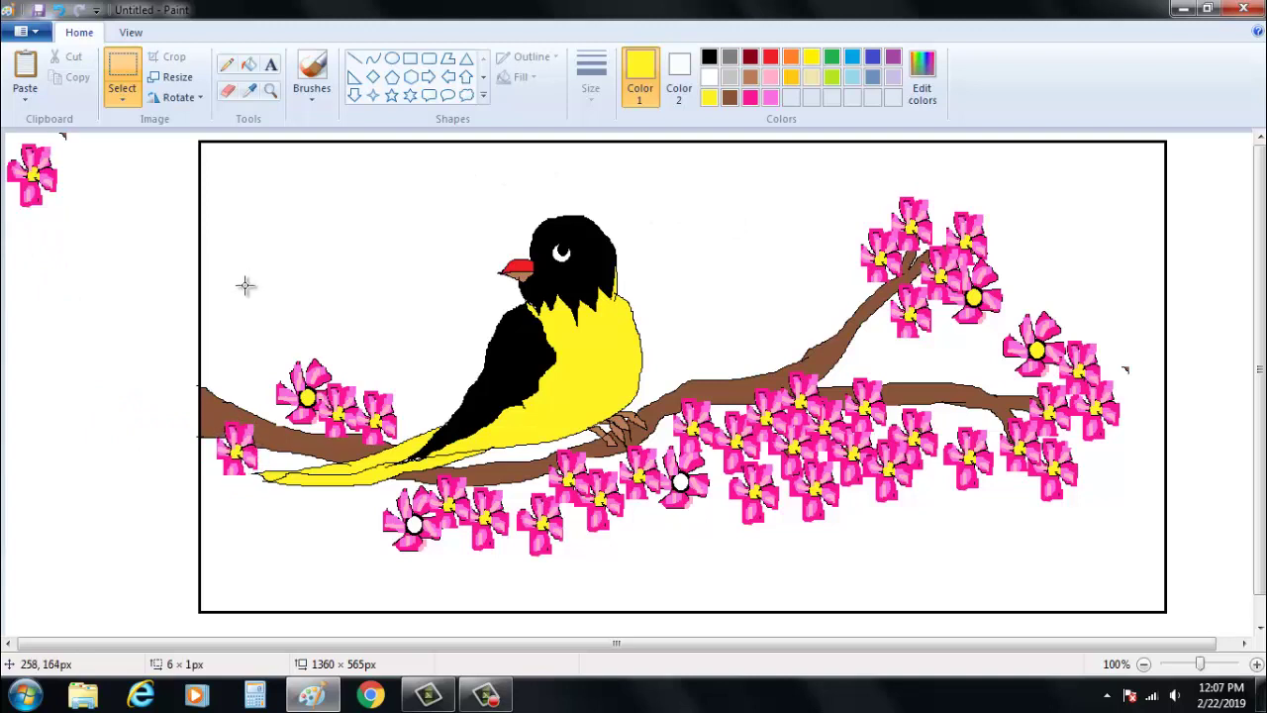
key(ctrl+z)
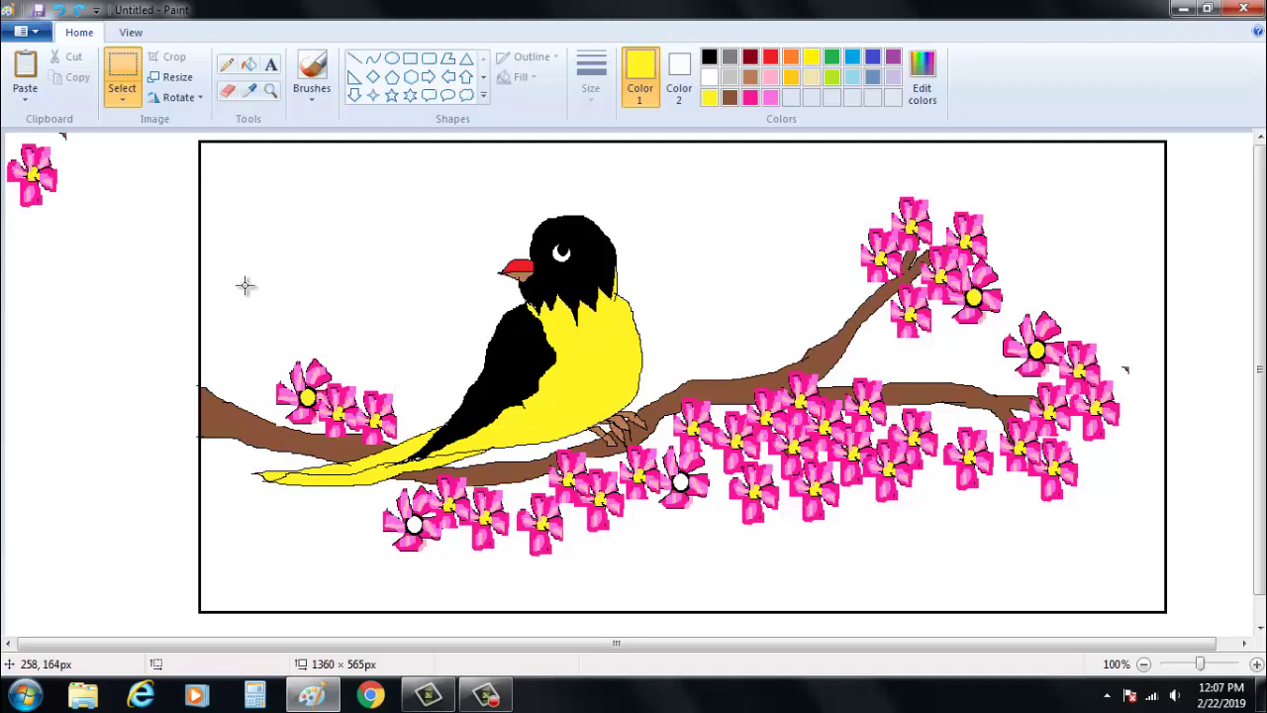
- Paste a yellow-centered flower at the outer edge of the far-right cluster and fill the two remaining white flower centers yellow
key(ctrl+v)
drag(29, 164, 1121, 365)
click(1119, 263)
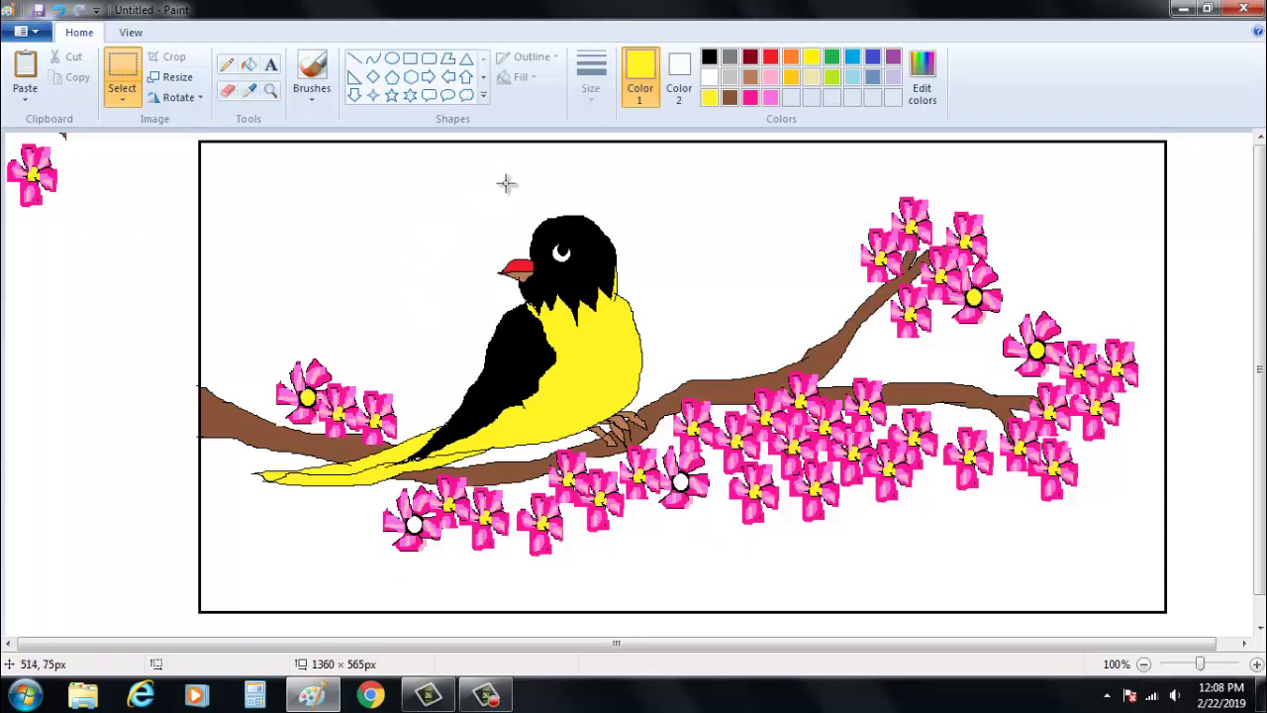
click(251, 67)
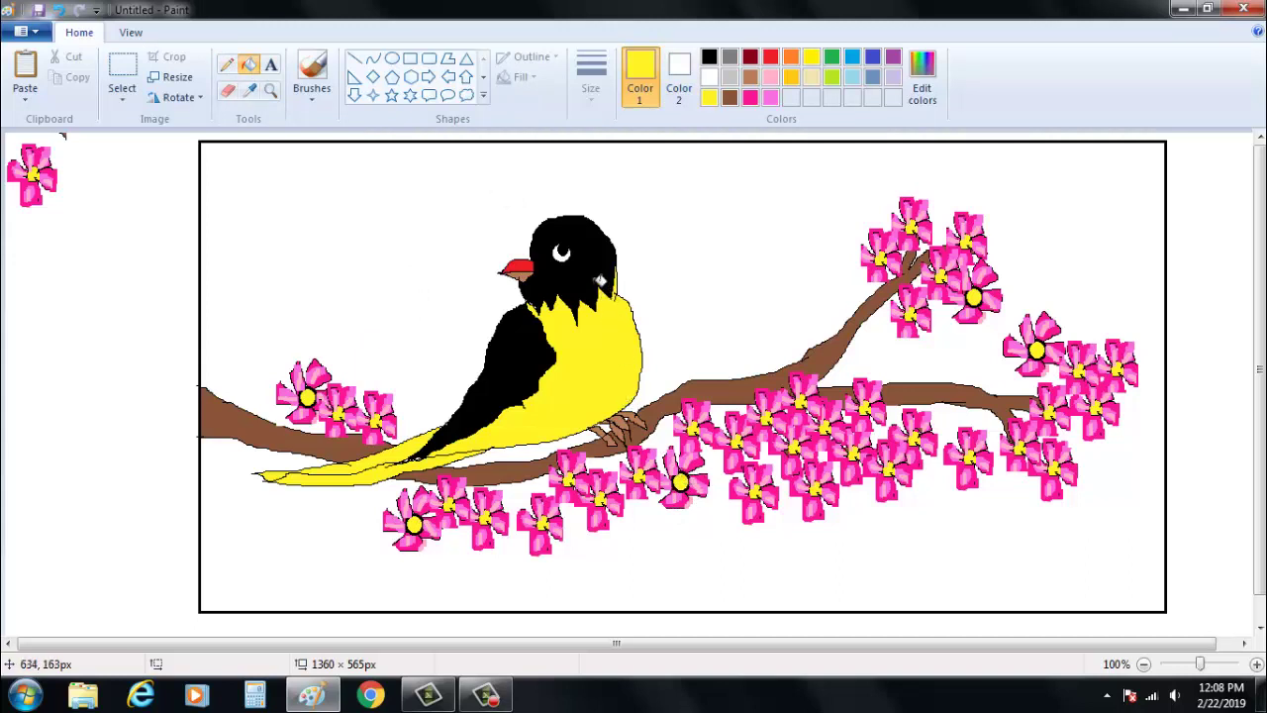
- Paste yellow-centered flowers just below and right of the bird's feet and on the left side of the upper right branch
key(ctrl+v)
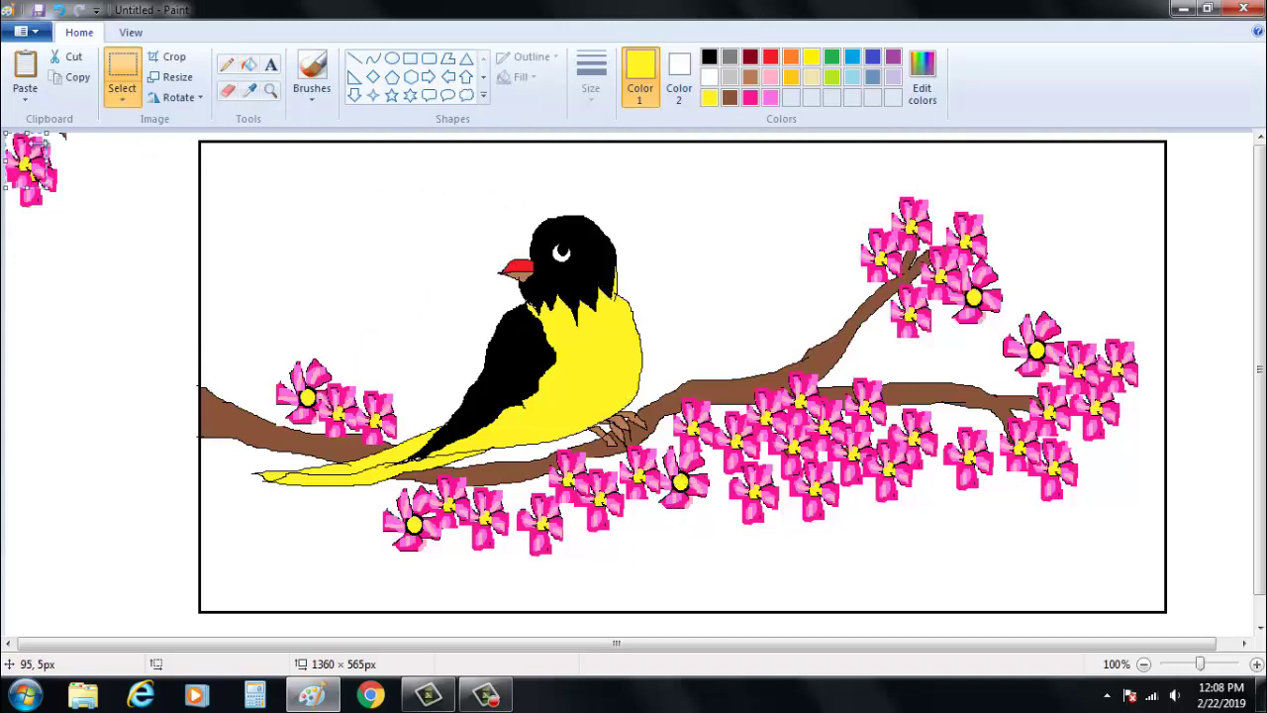
drag(22, 166, 669, 445)
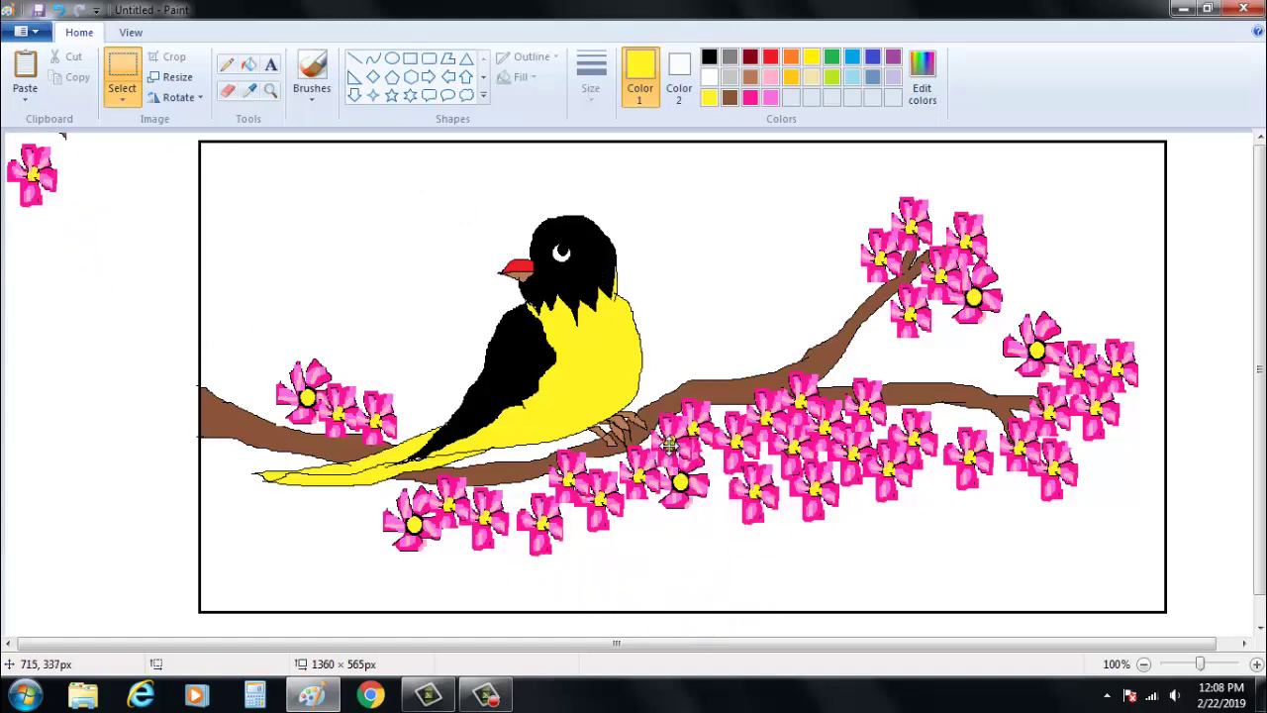
click(688, 245)
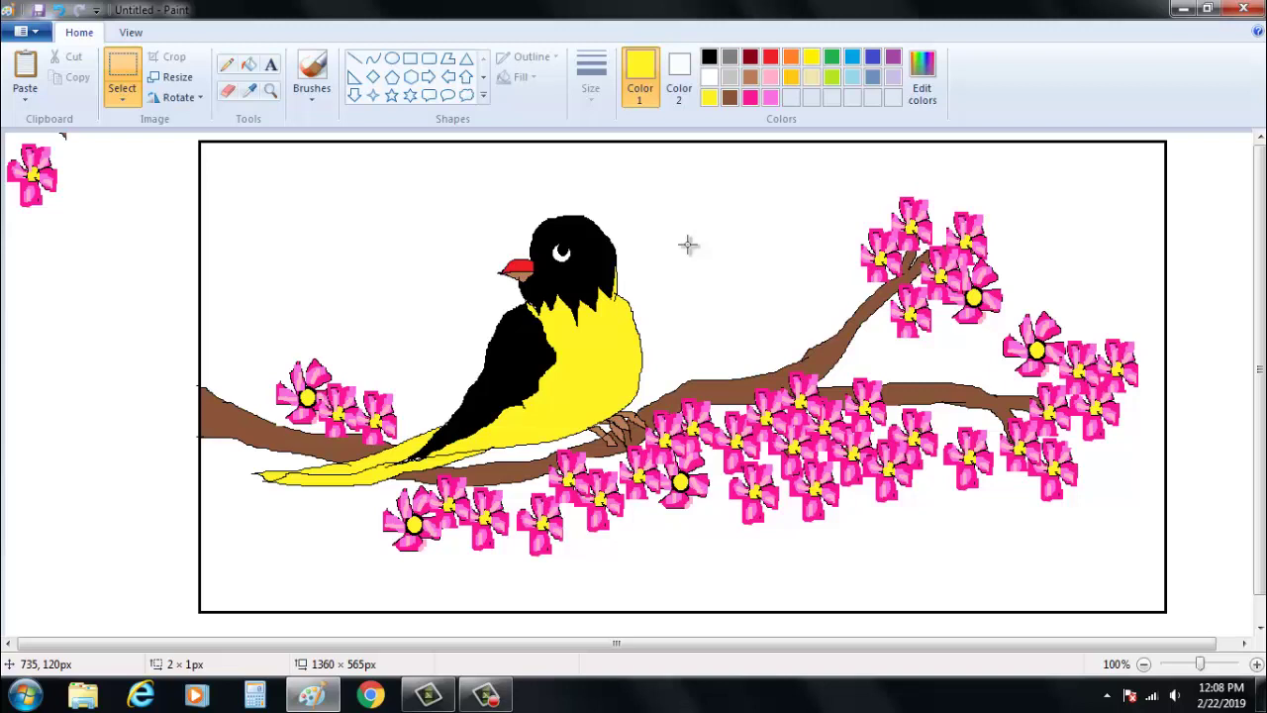
key(ctrl+v)
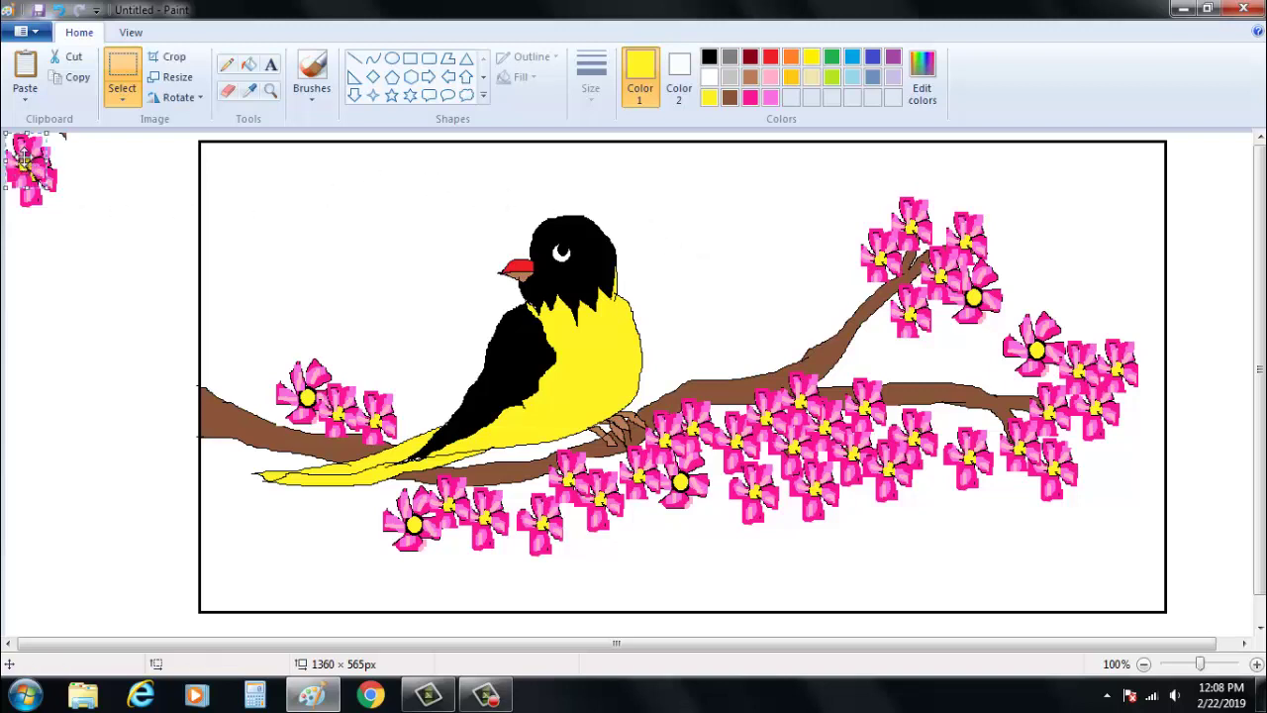
drag(23, 159, 852, 285)
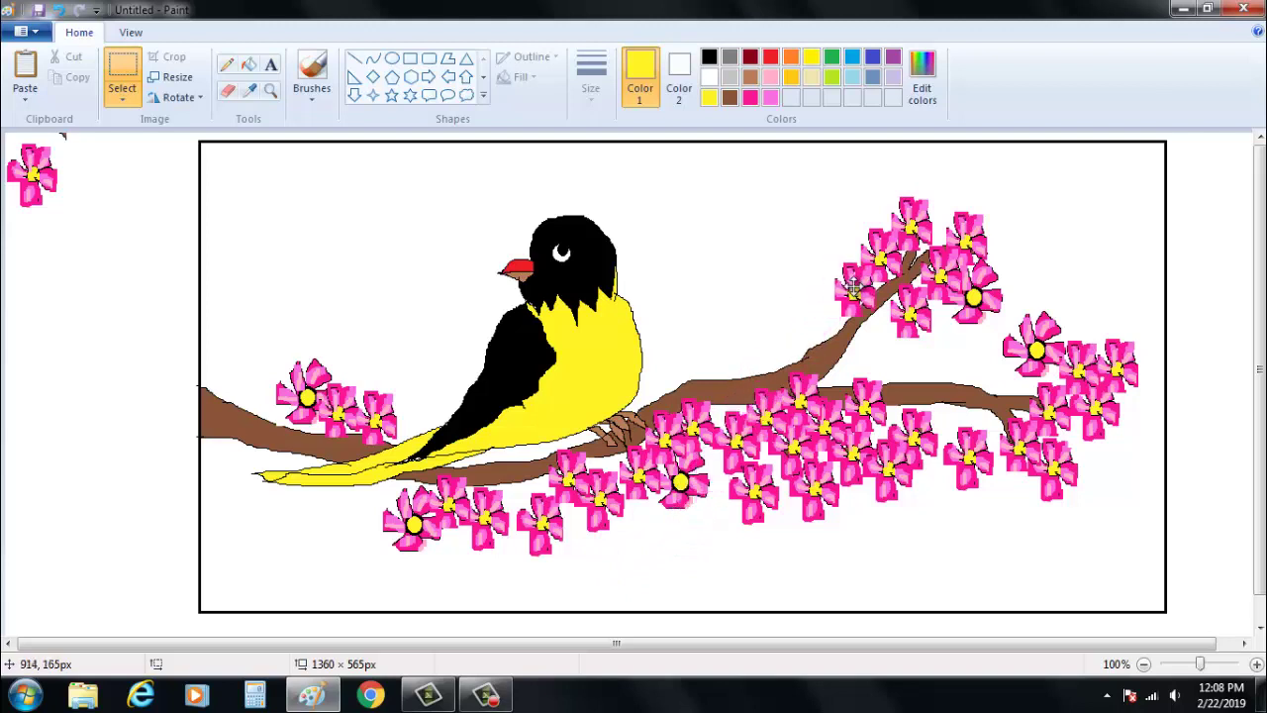
click(818, 206)
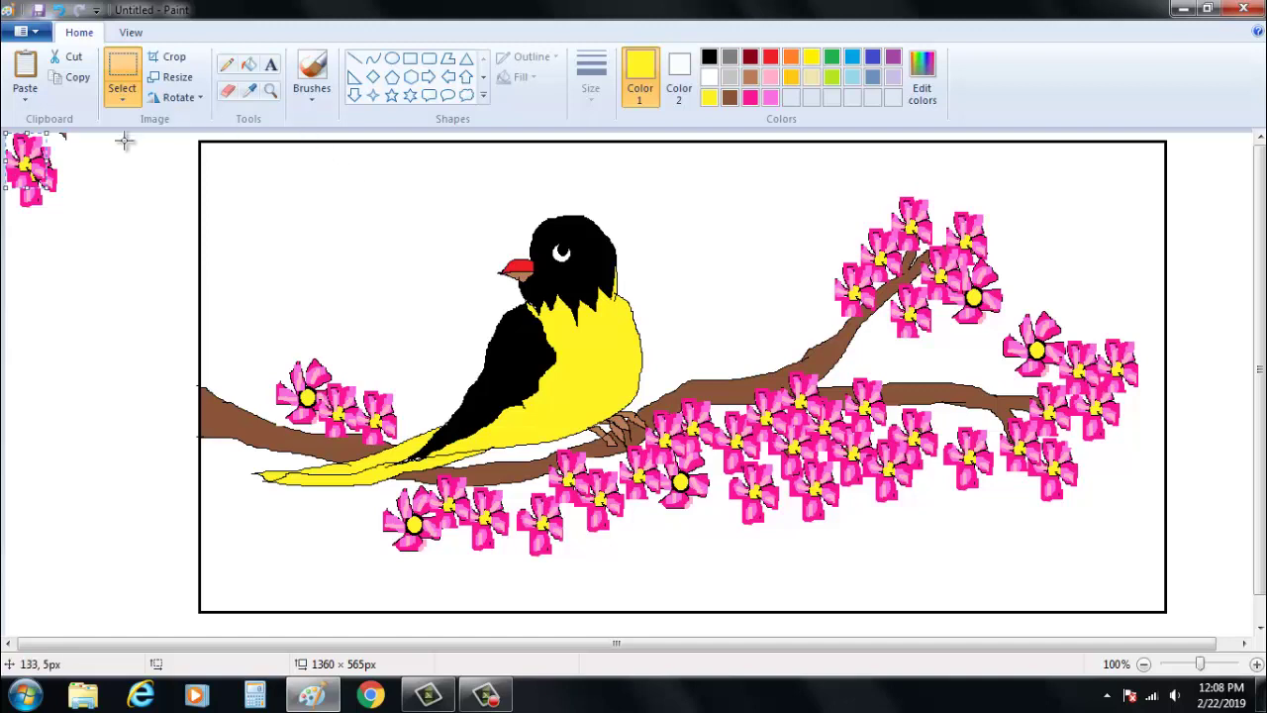
- Paste two yellow-centered flowers at the top of the upper right cluster, one between its top flowers and one above them
drag(65, 156, 941, 220)
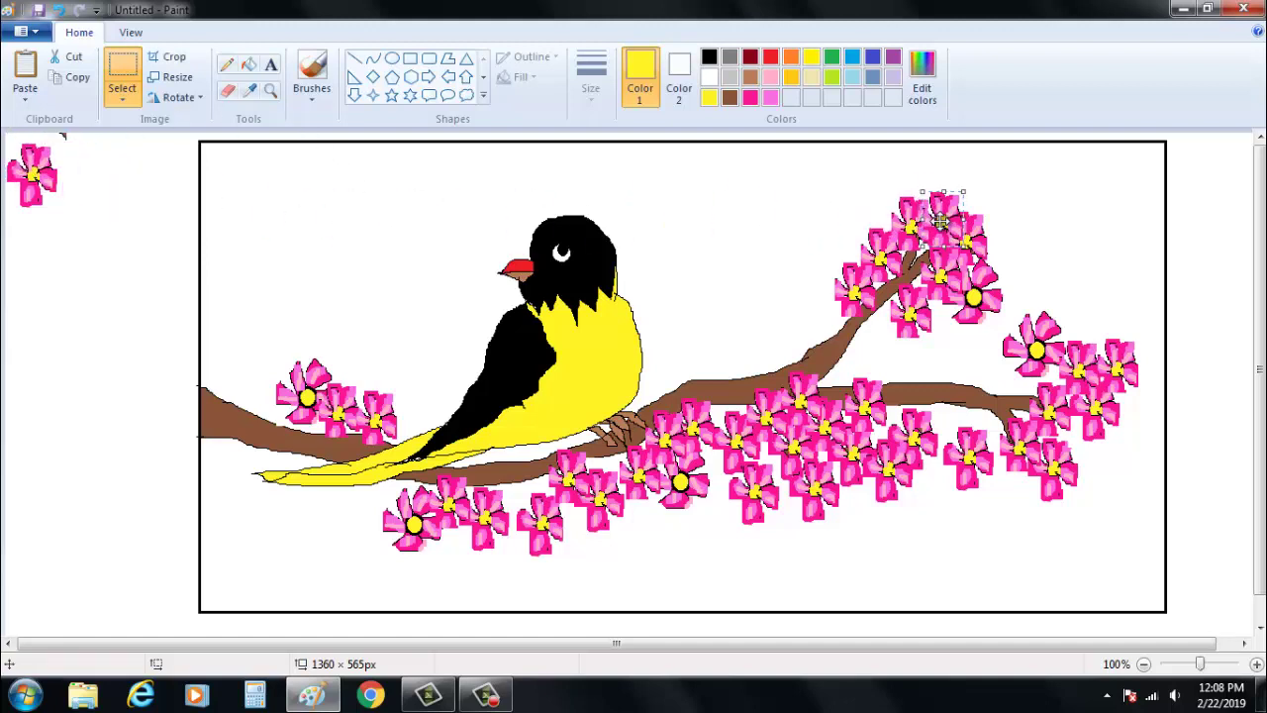
key(ctrl+v)
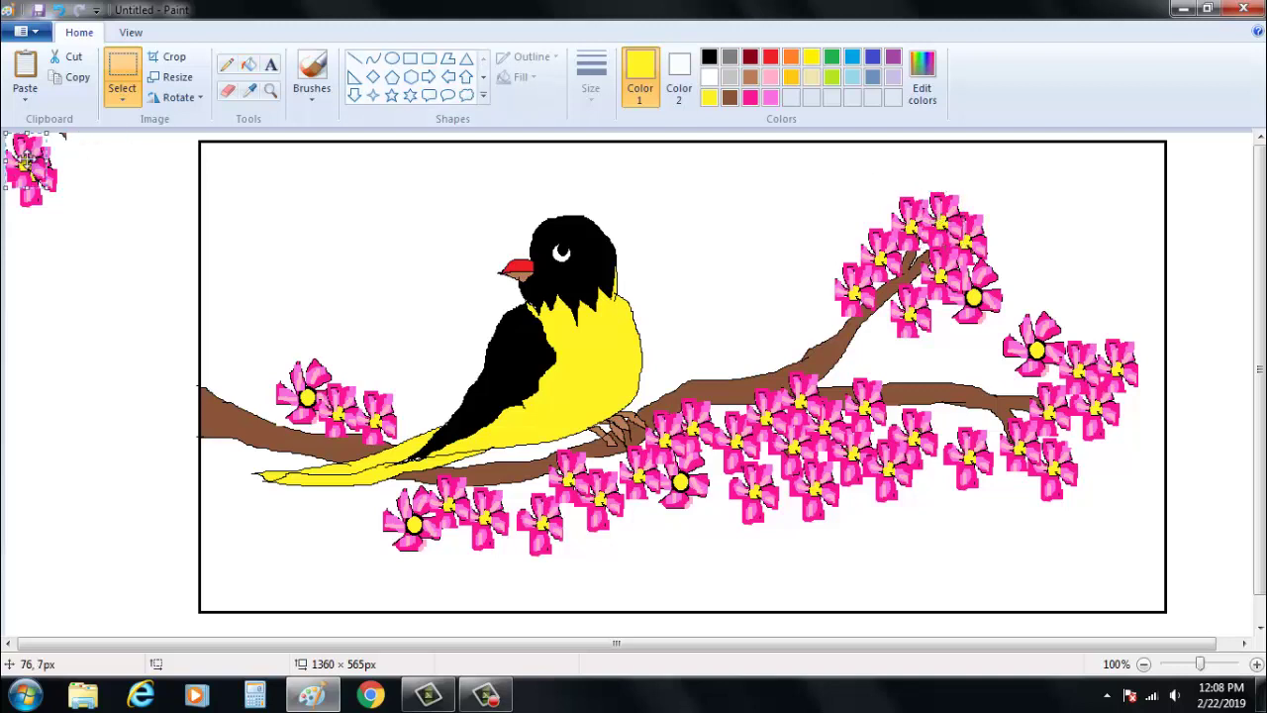
drag(29, 163, 959, 187)
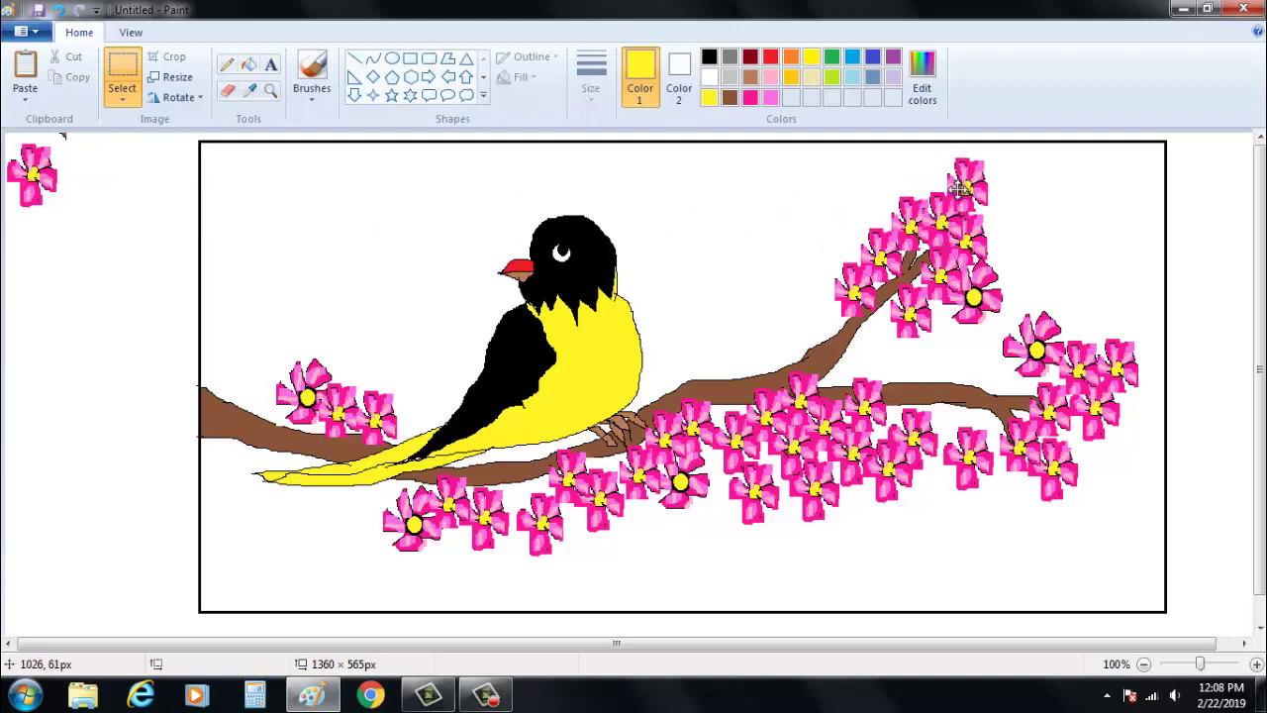
click(751, 176)
- Paste a yellow-centered flower into the gap at the right side of the cluster below the lower right branch
key(ctrl+v)
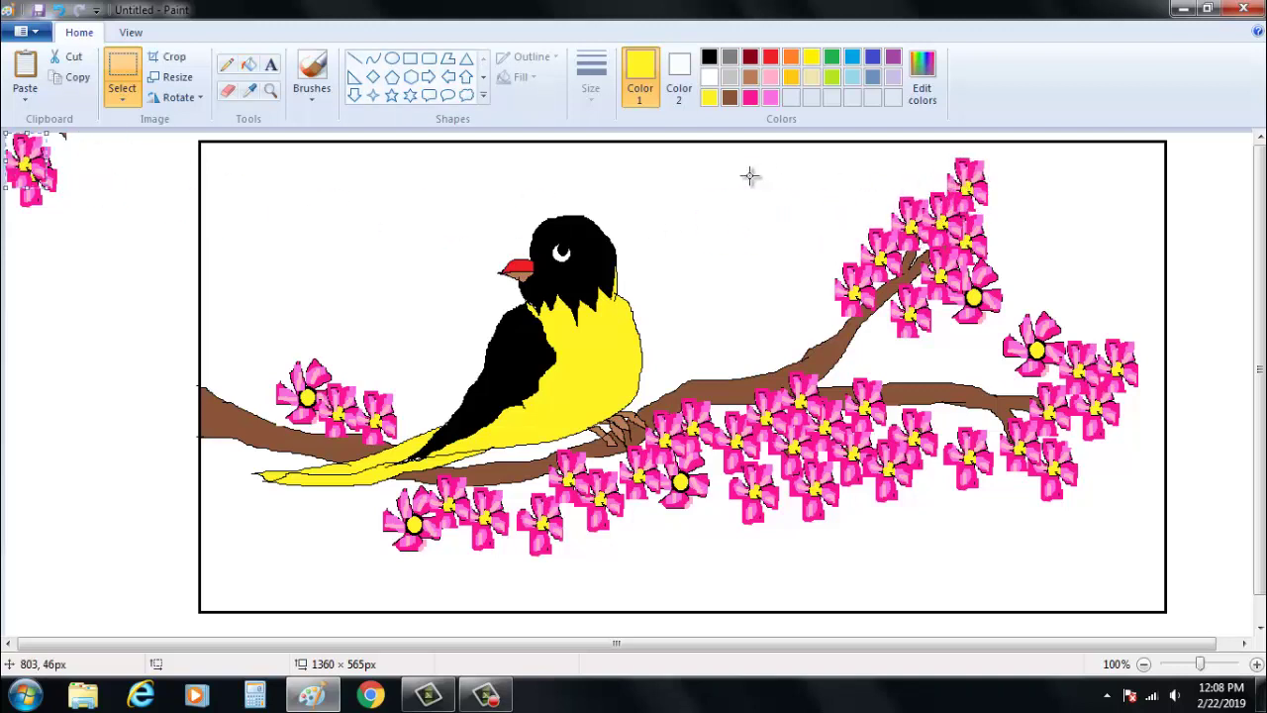
drag(32, 166, 884, 419)
click(715, 206)
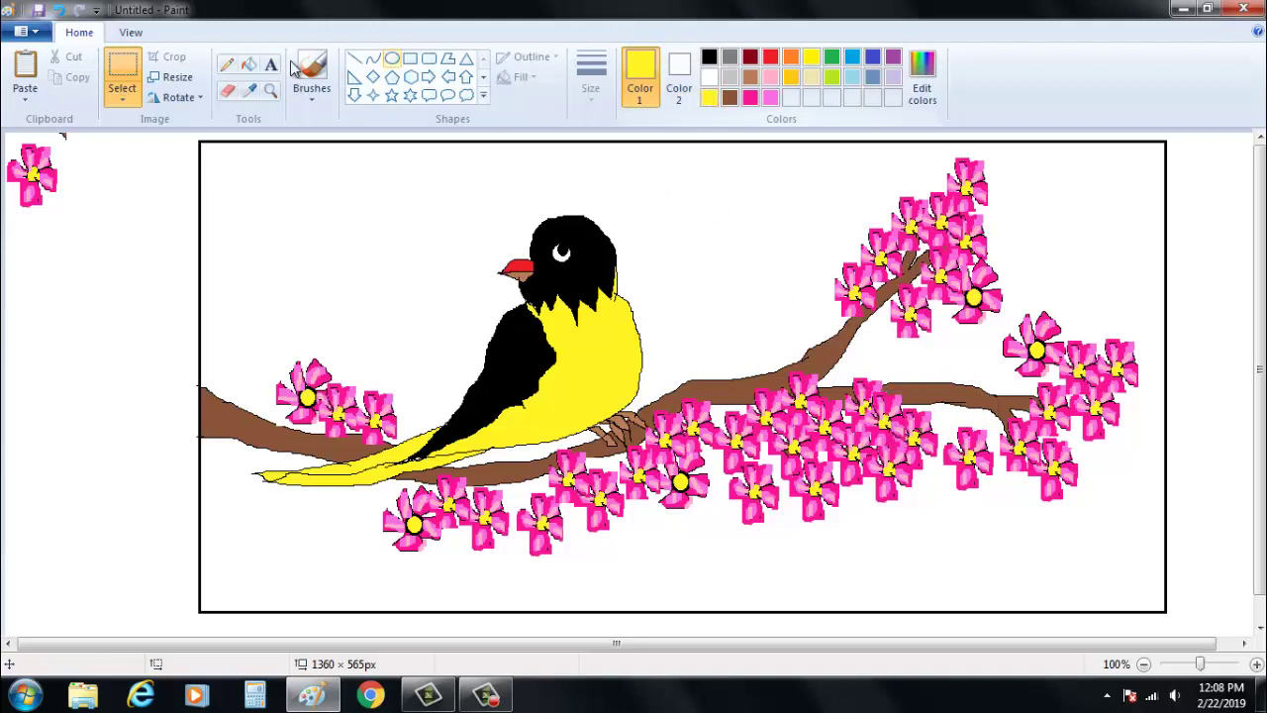
- Draw a pointed leaf outline with a center vein in green Pencil, rising from the branch right of the bird
click(234, 65)
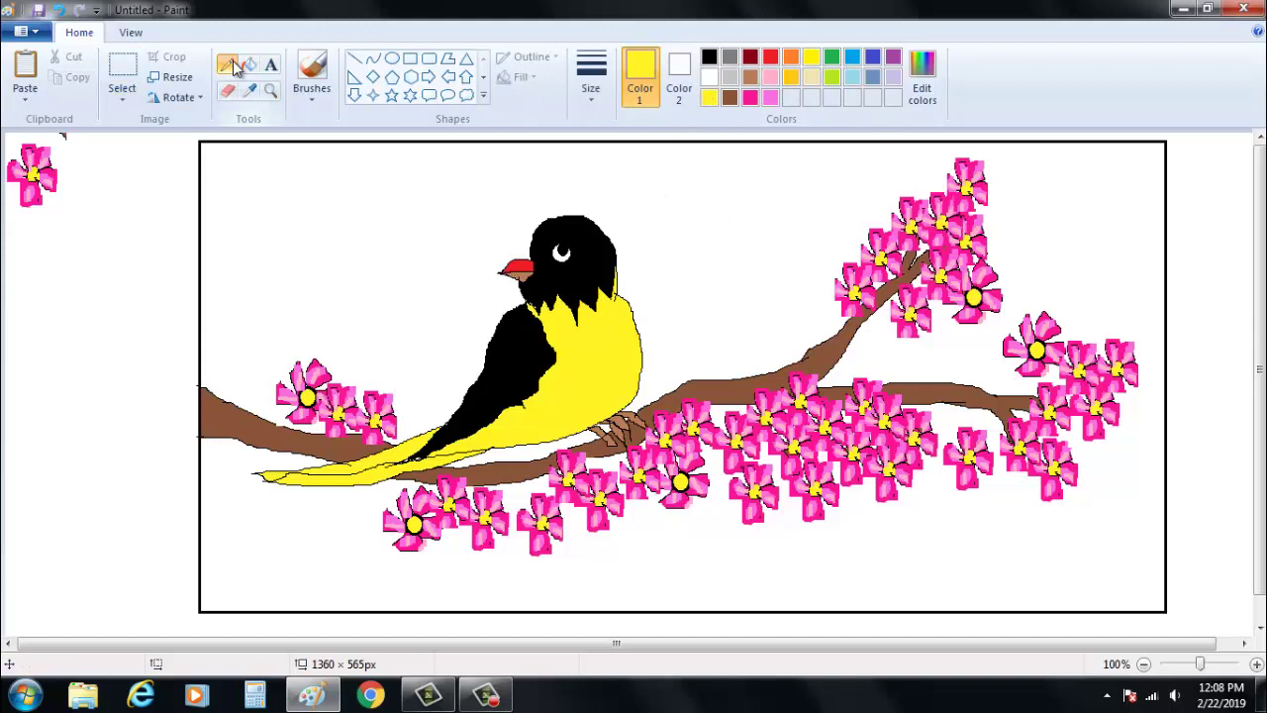
click(830, 58)
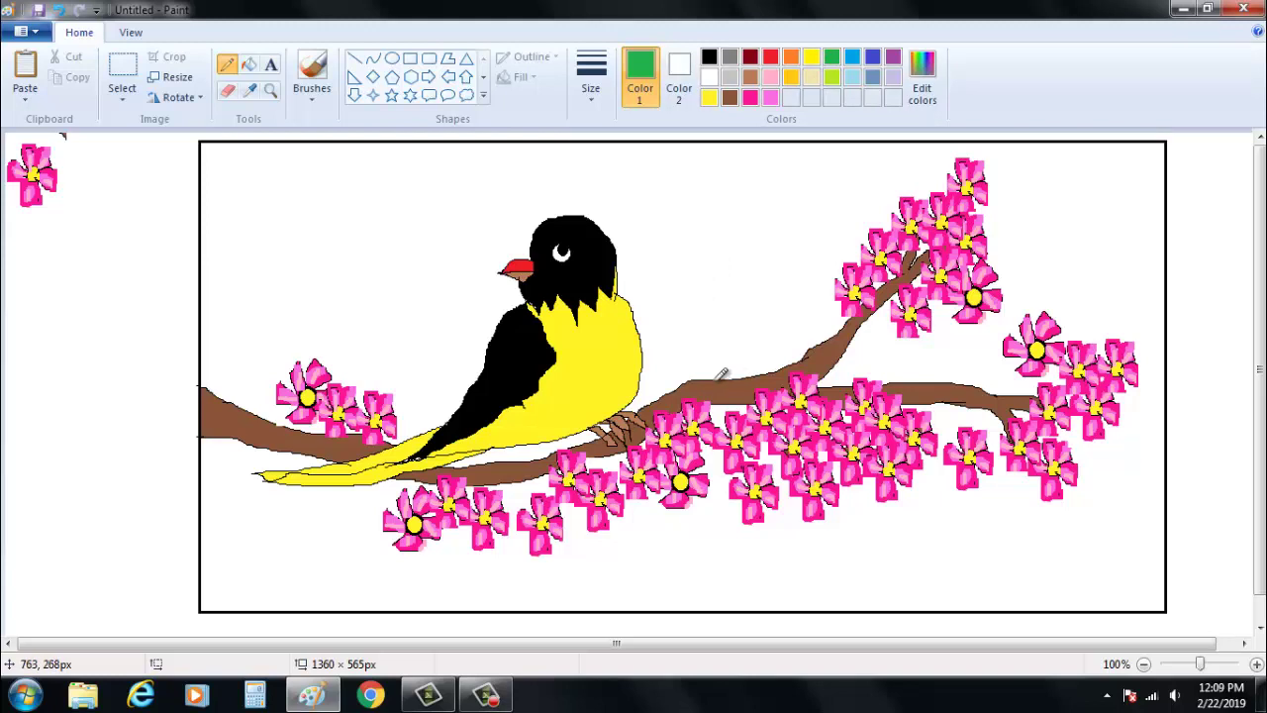
mouse_move(714, 371)
mouse_down()
mouse_move(713, 348)
mouse_move(753, 294)
mouse_move(755, 341)
mouse_up()
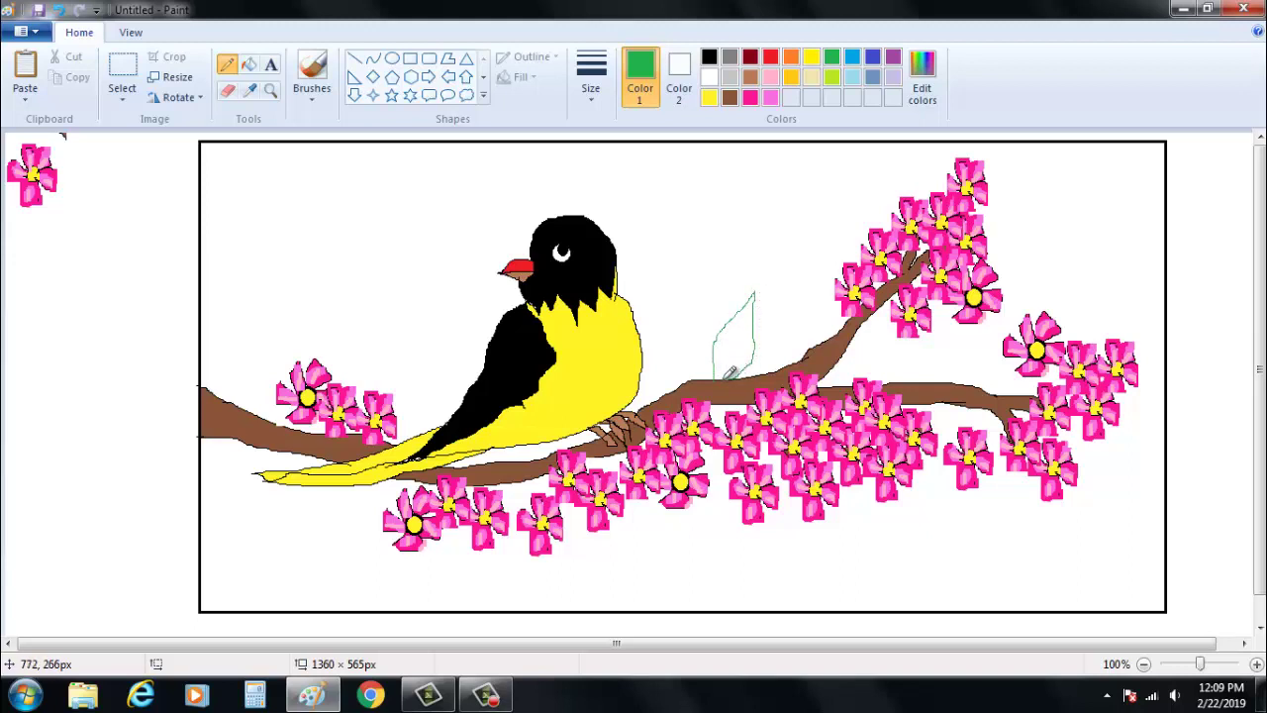
drag(738, 351, 758, 292)
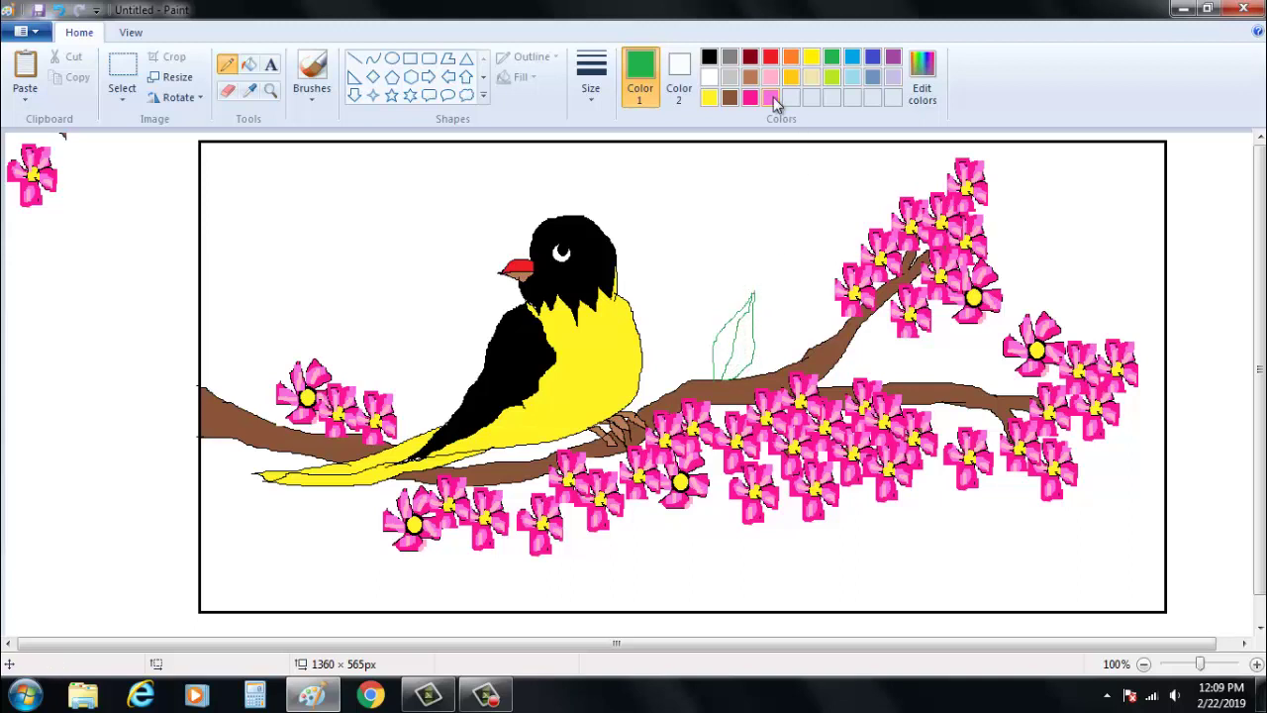
- Draw lime side veins inside the leaf outline right of the bird with the Pencil
click(833, 78)
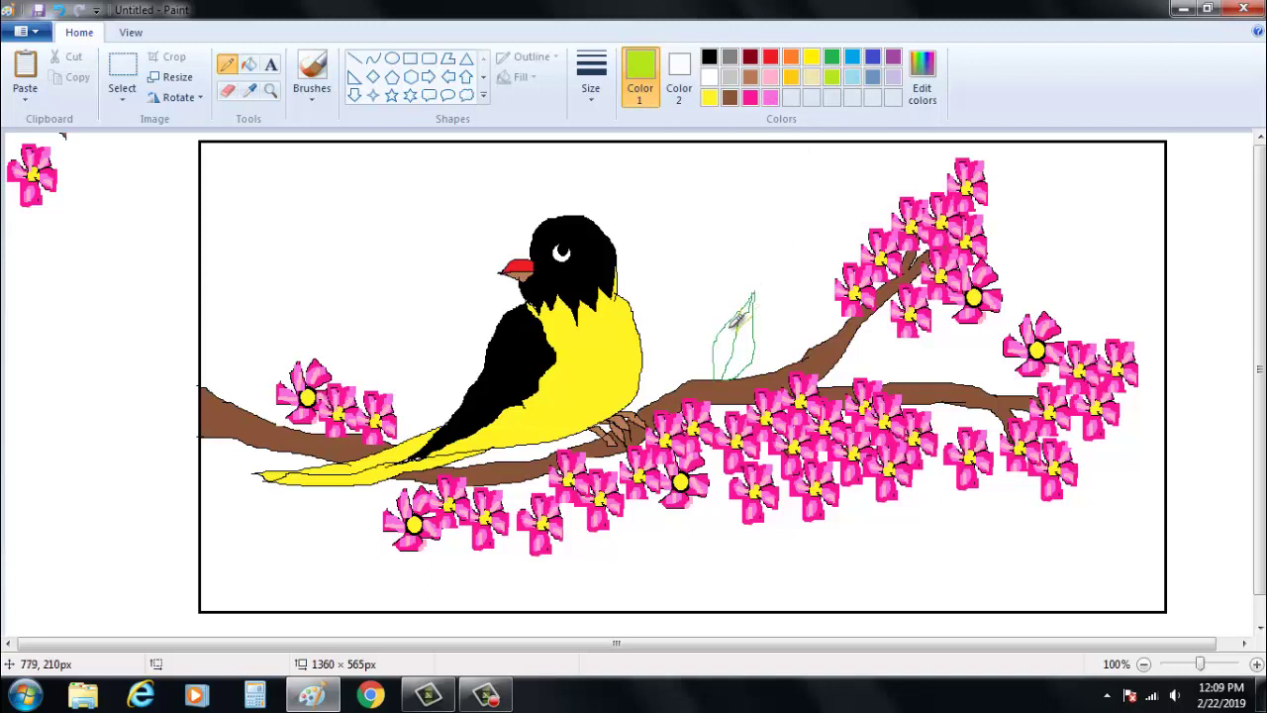
drag(736, 319, 741, 336)
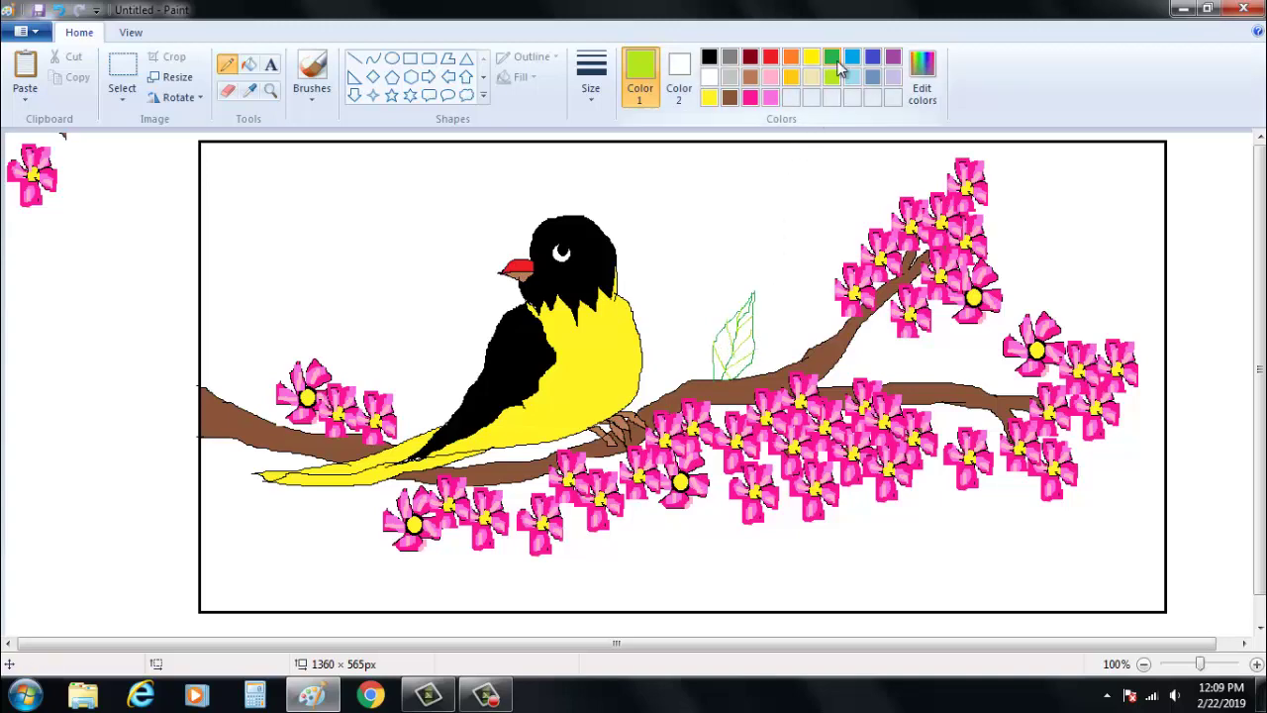
- Mix a custom dark green with red 60, green 138 and blue 13 as the drawing color
click(926, 86)
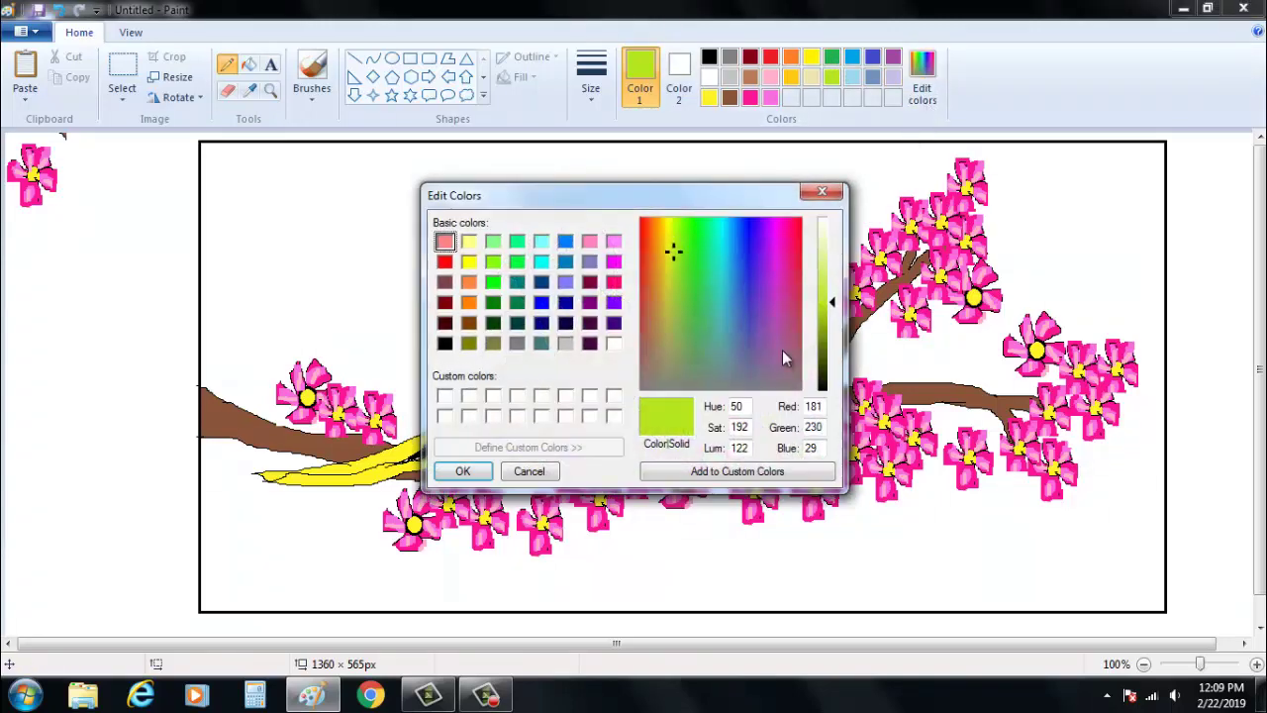
click(823, 339)
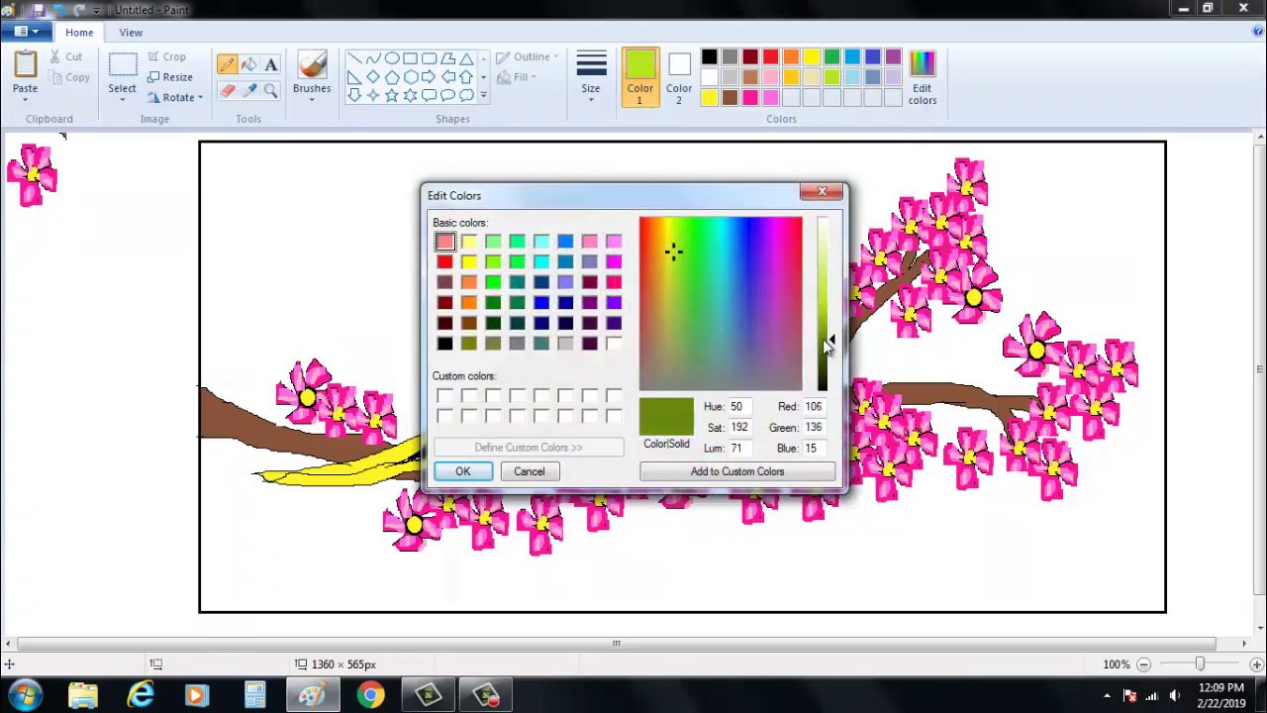
click(685, 248)
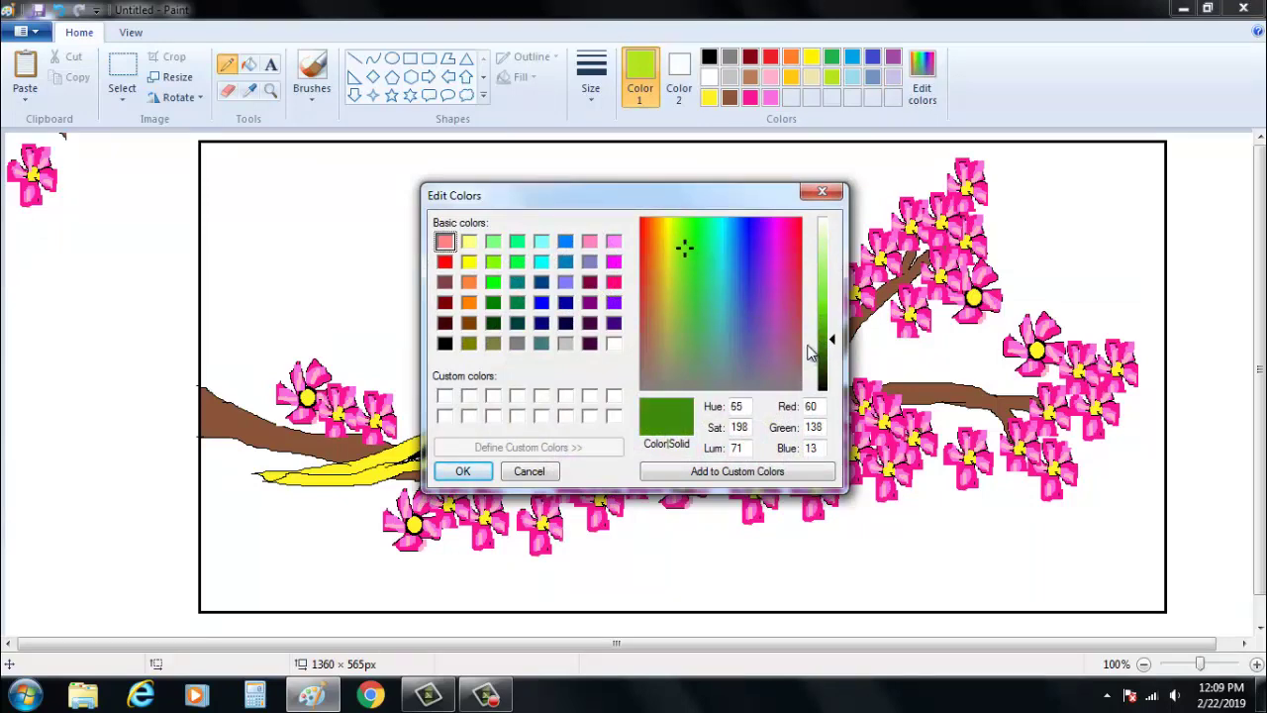
click(463, 472)
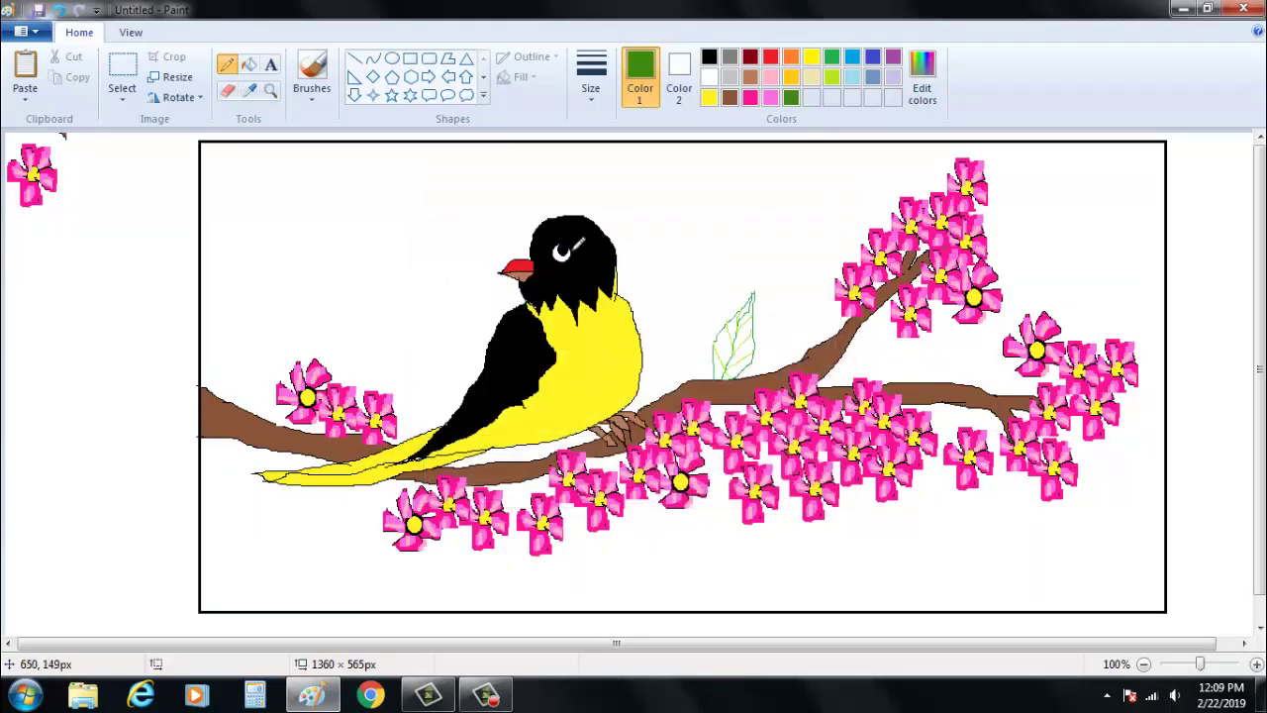
- Fill all sections of the leaf right of the bird with the custom dark green, leaving the lime veins
click(249, 64)
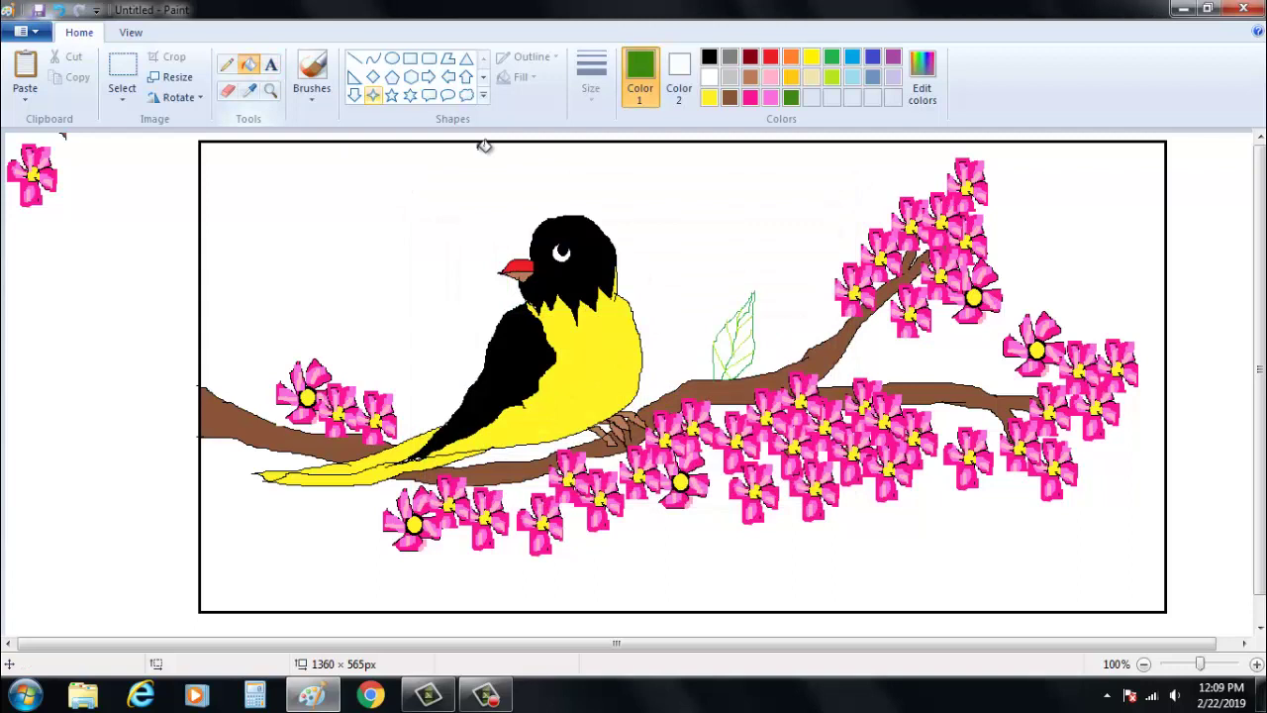
click(730, 336)
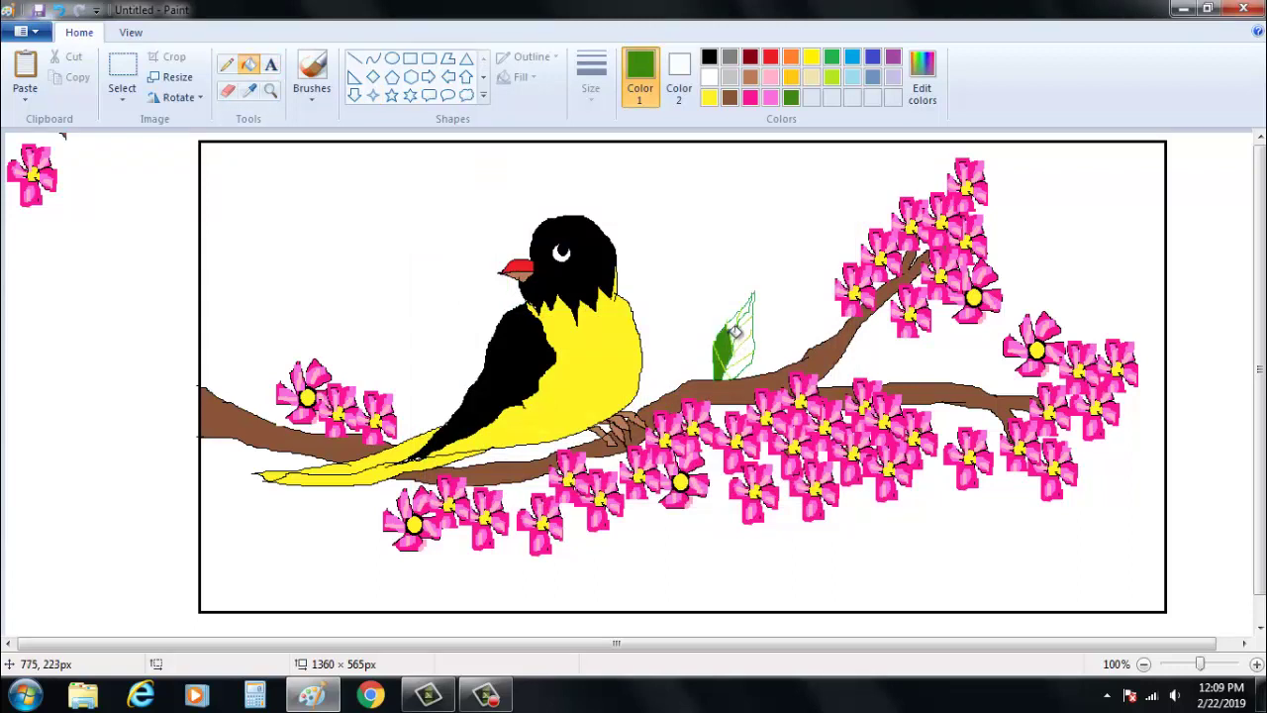
click(741, 319)
click(746, 312)
click(746, 310)
click(750, 331)
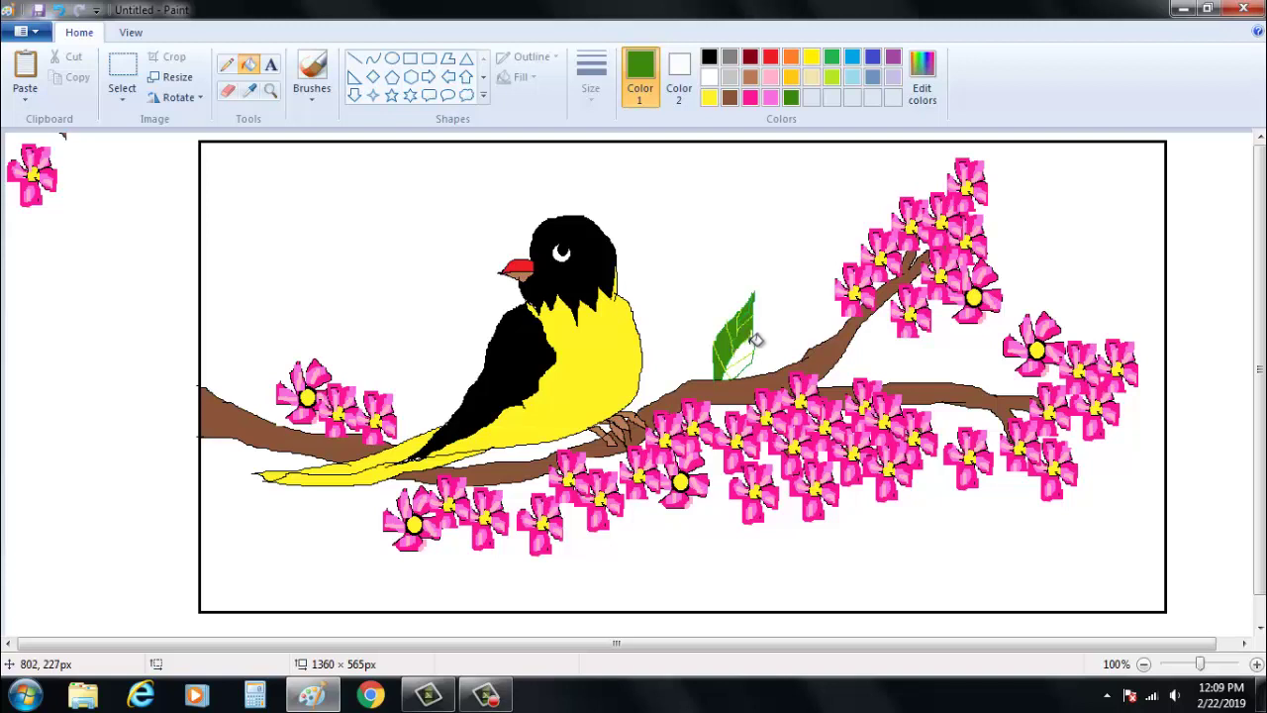
click(750, 361)
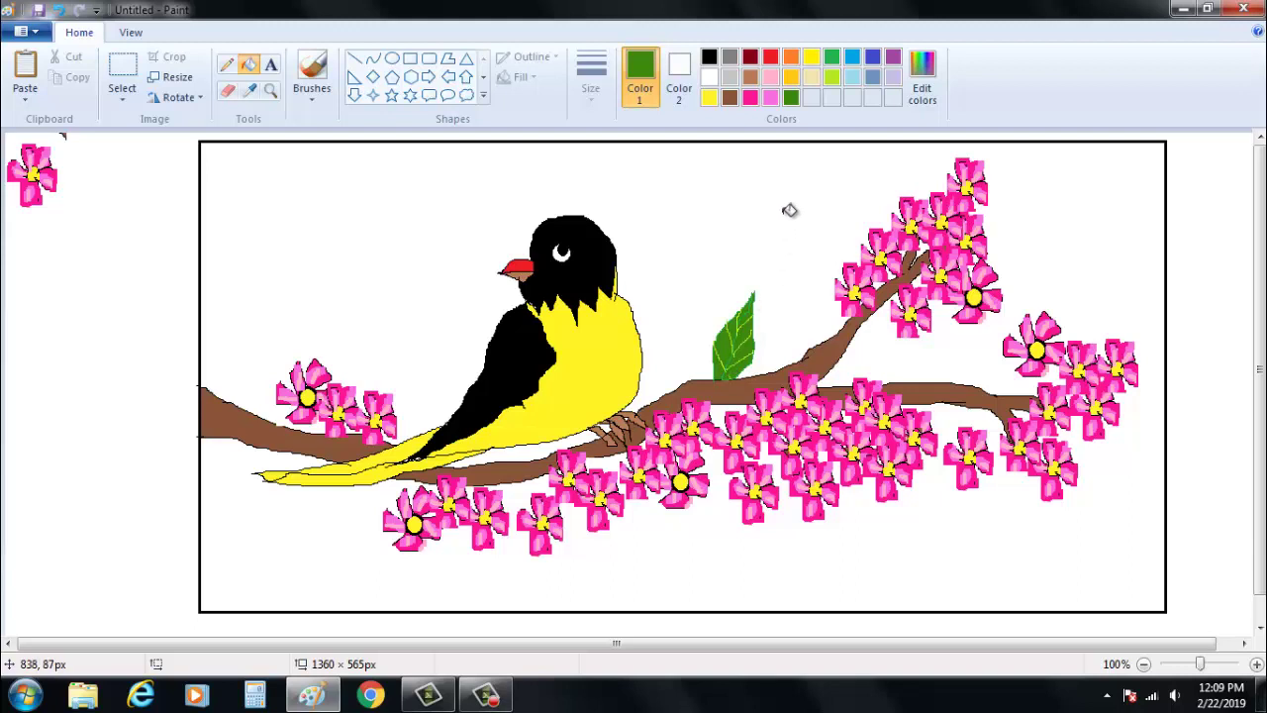
- Copy the veined leaf and place the pasted copy above the flowers at the far right of the frame
click(122, 71)
drag(690, 265, 760, 376)
mouse_move(693, 268)
mouse_down()
mouse_move(699, 283)
mouse_move(701, 266)
mouse_up()
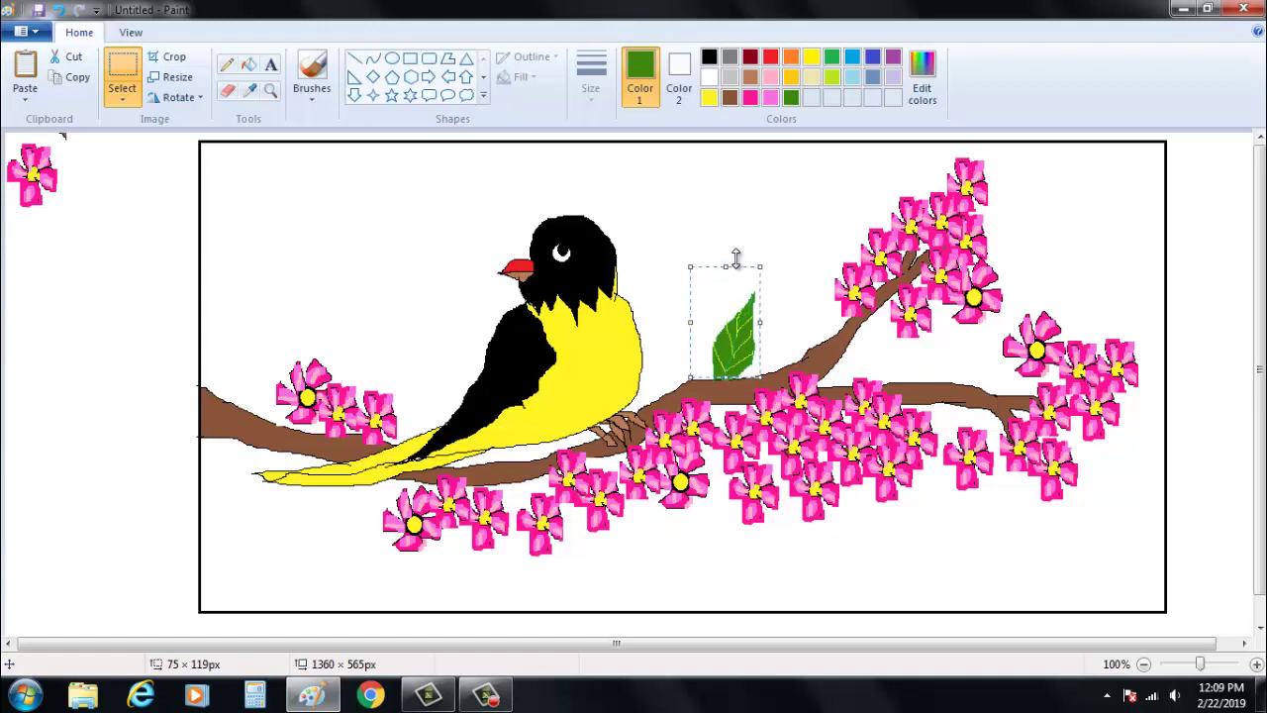
key(ctrl+v)
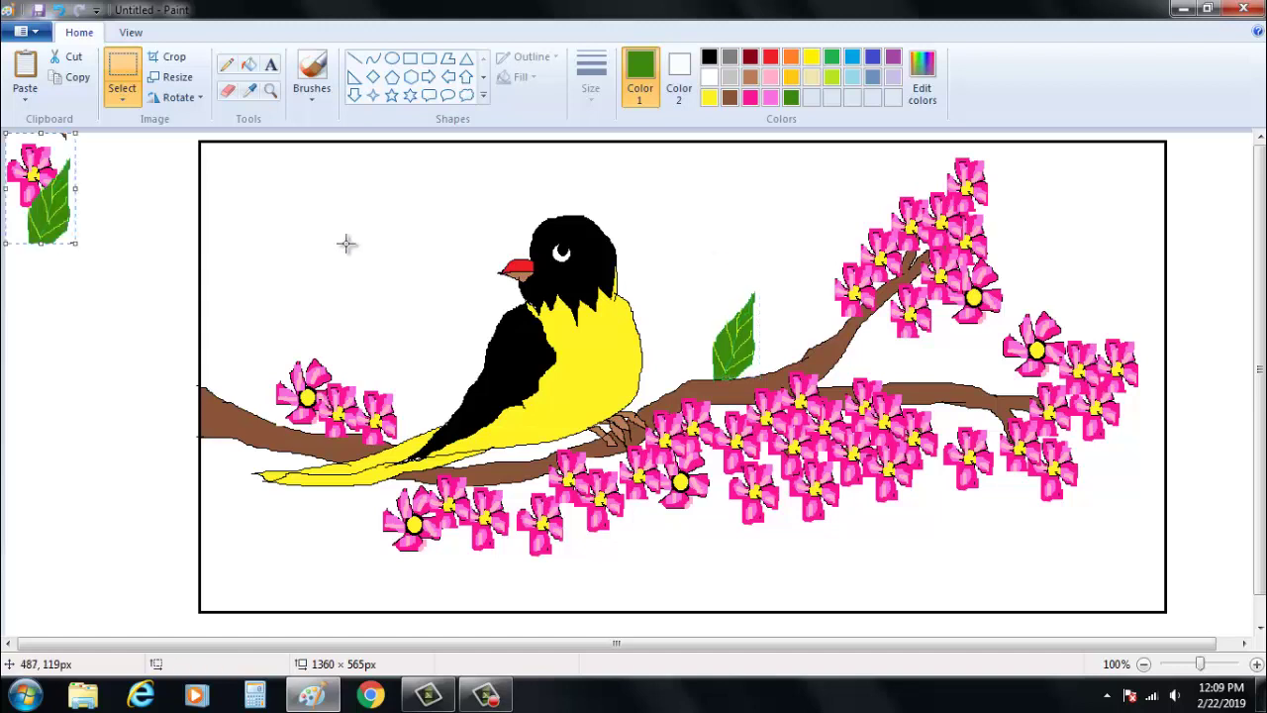
drag(70, 220, 1106, 316)
click(782, 214)
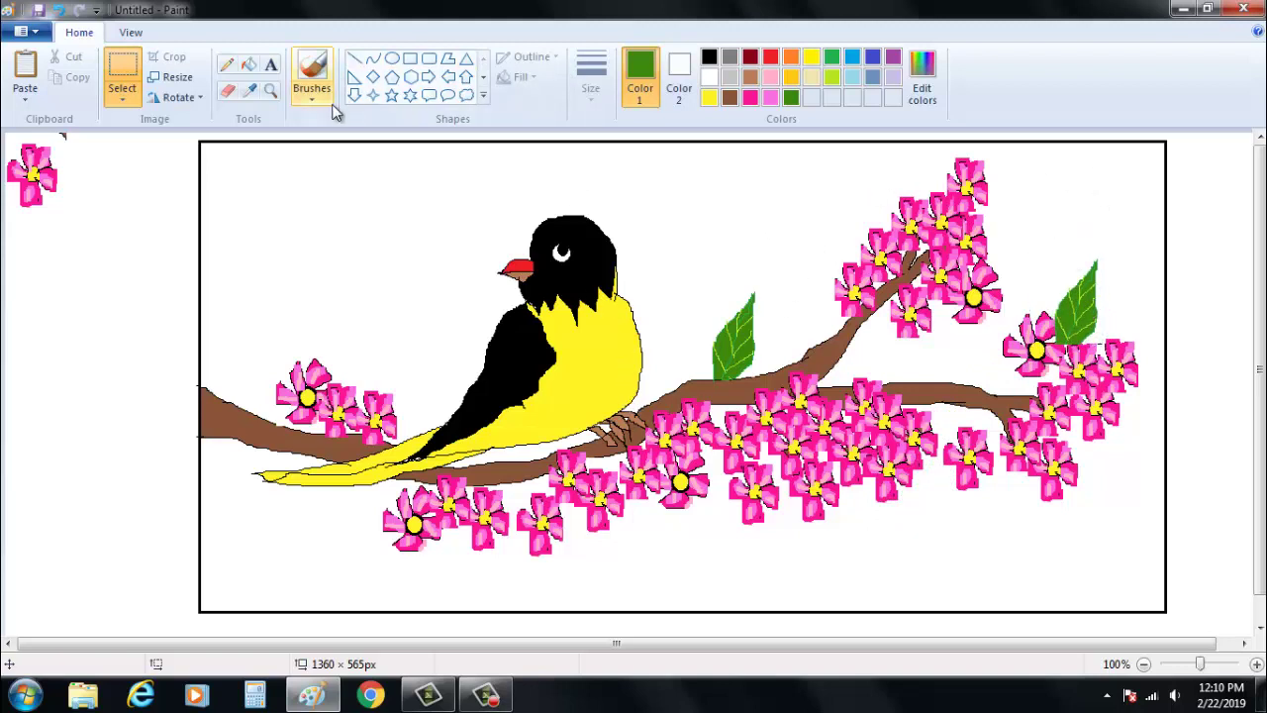
- Draw a second leaf outline with veins in dark green Pencil in the empty area left of the bird's head
click(227, 64)
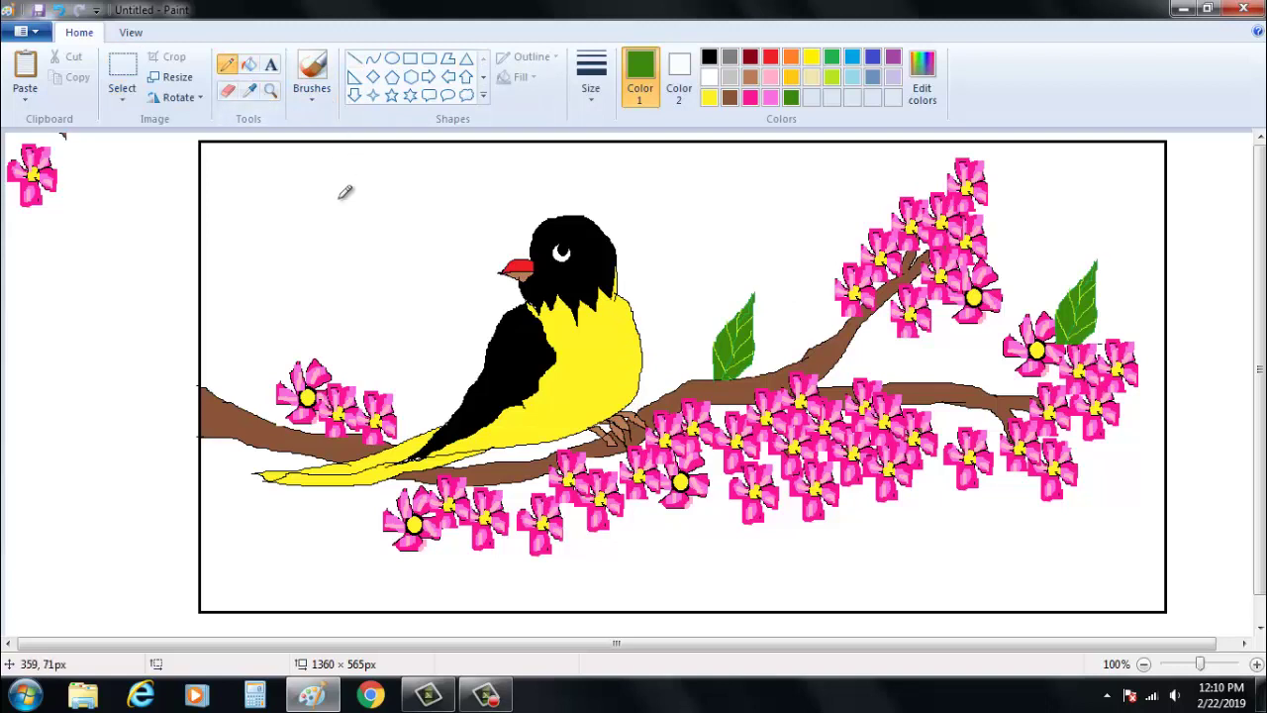
mouse_move(329, 211)
mouse_down()
mouse_move(322, 267)
mouse_move(368, 216)
mouse_move(351, 184)
mouse_move(335, 199)
mouse_move(330, 255)
mouse_up()
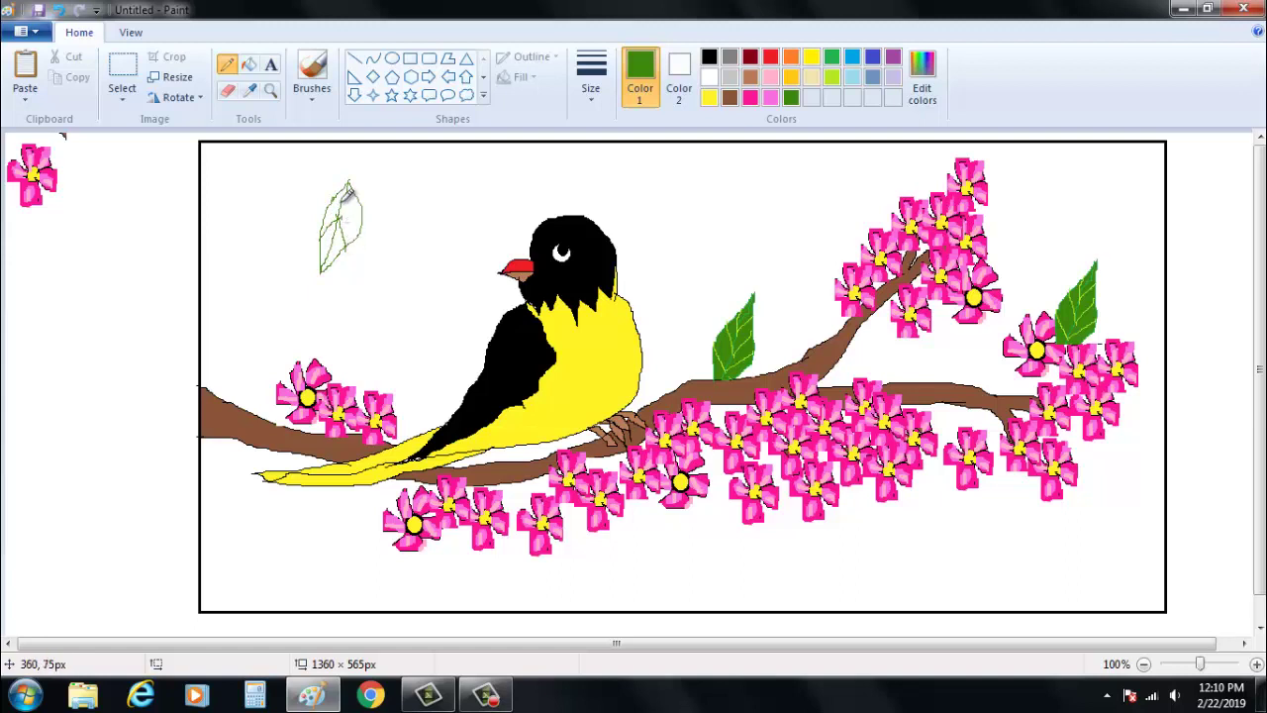
drag(345, 191, 355, 229)
drag(348, 182, 360, 220)
- Switch to Fill with color and mix a custom green with red 45, green 142 and blue 28
click(249, 64)
click(833, 60)
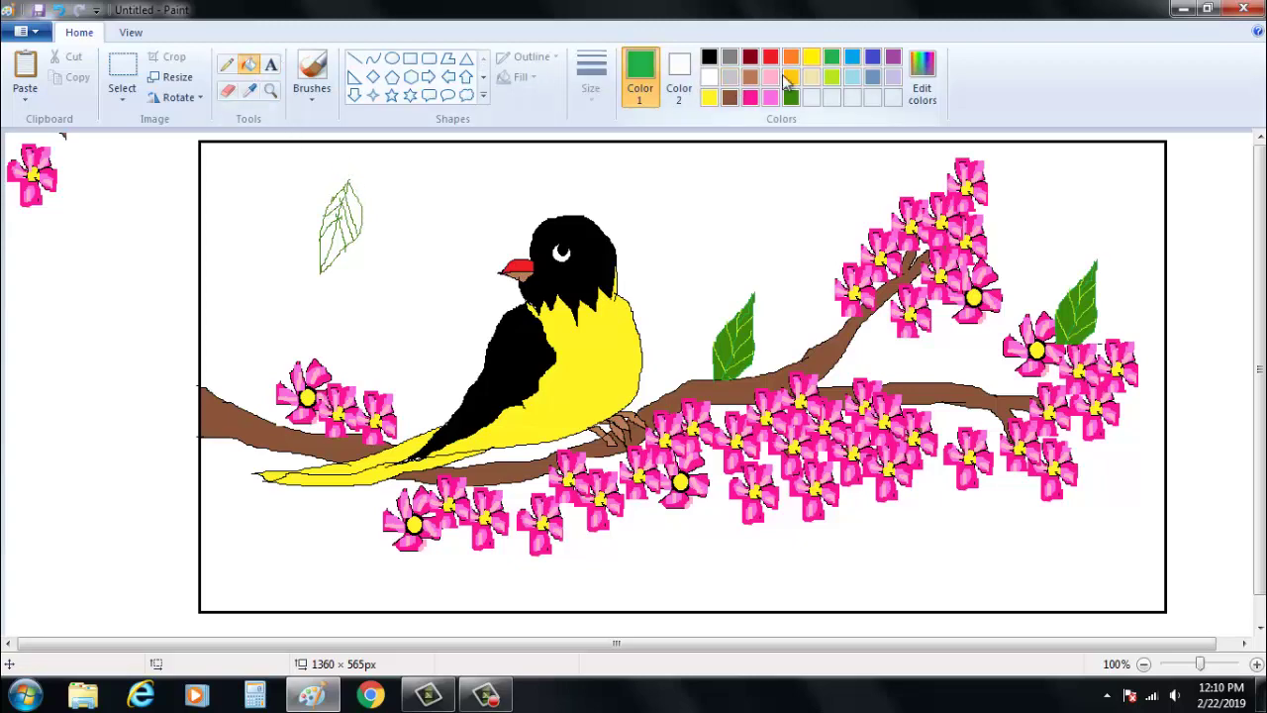
click(920, 84)
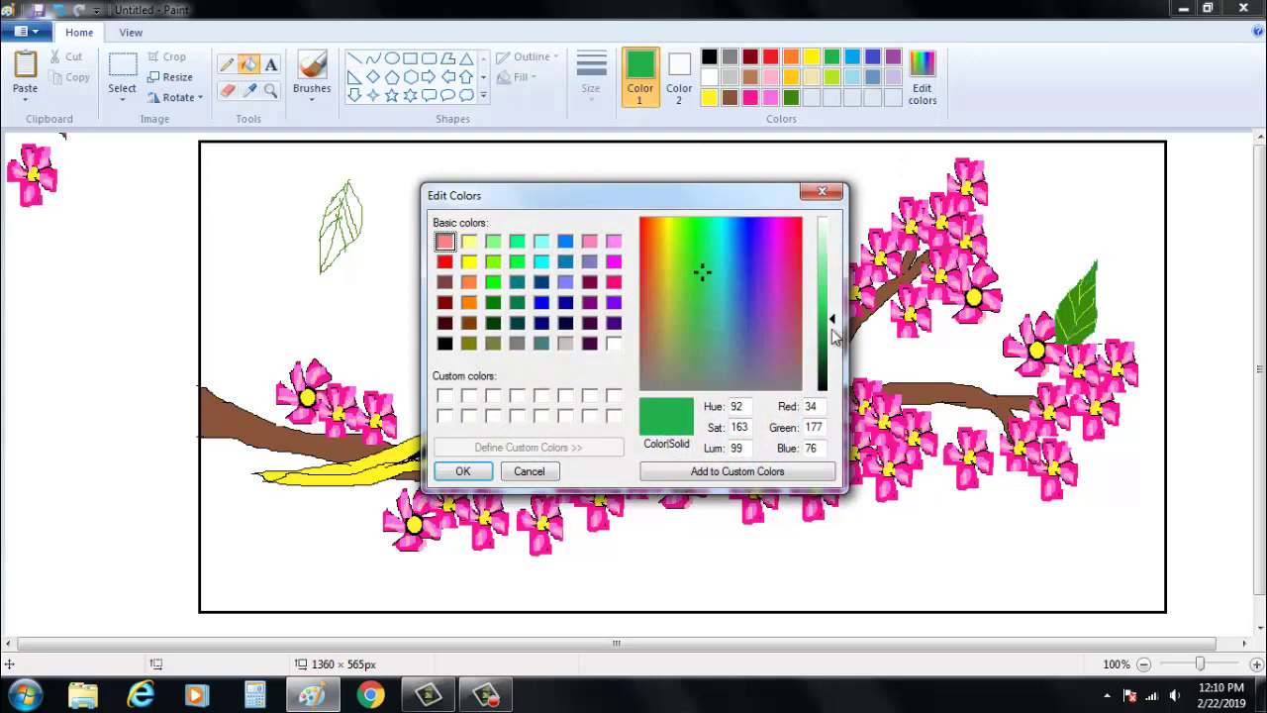
click(835, 338)
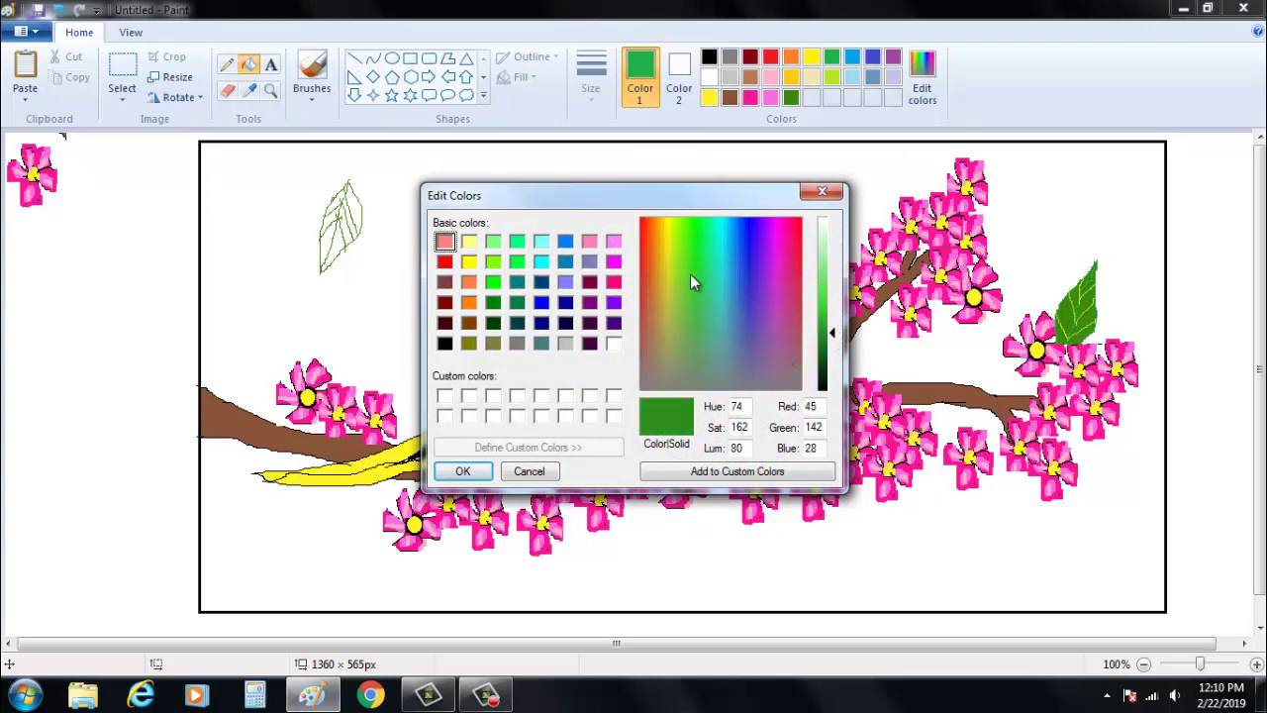
click(465, 471)
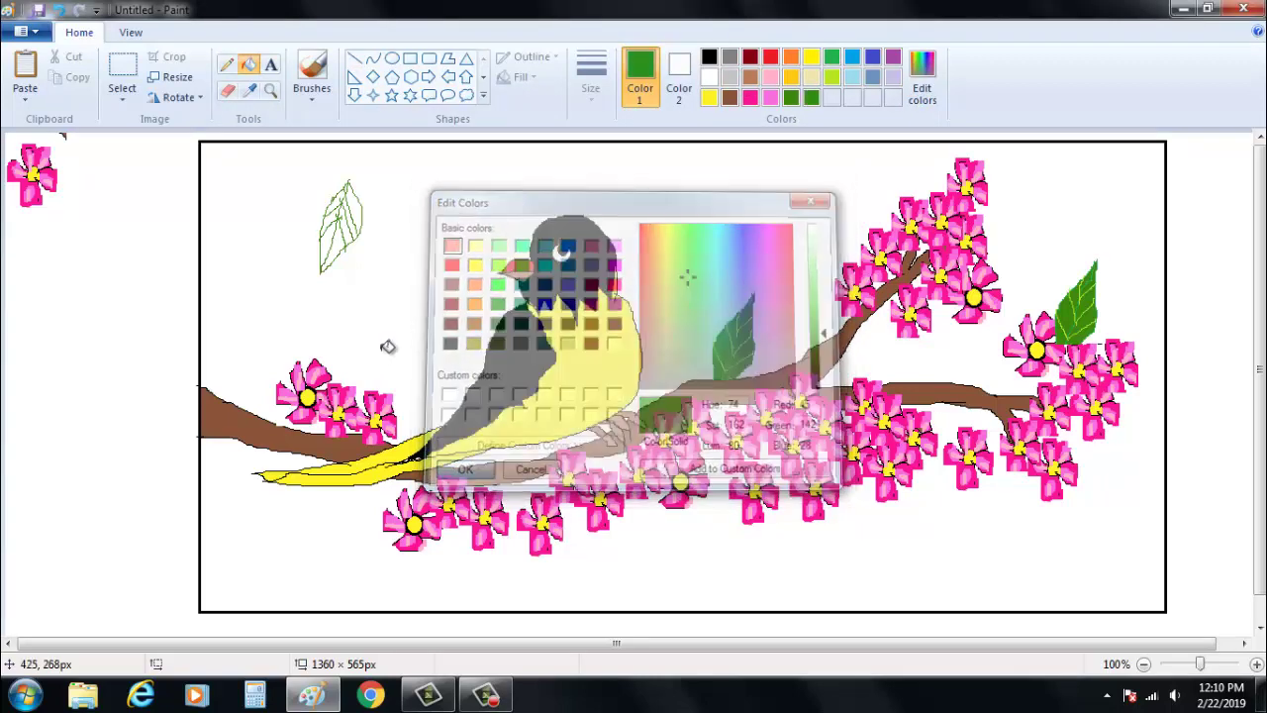
- Fill the second leaf solid with the new green and move it below the large flower under the bird's feet
click(336, 234)
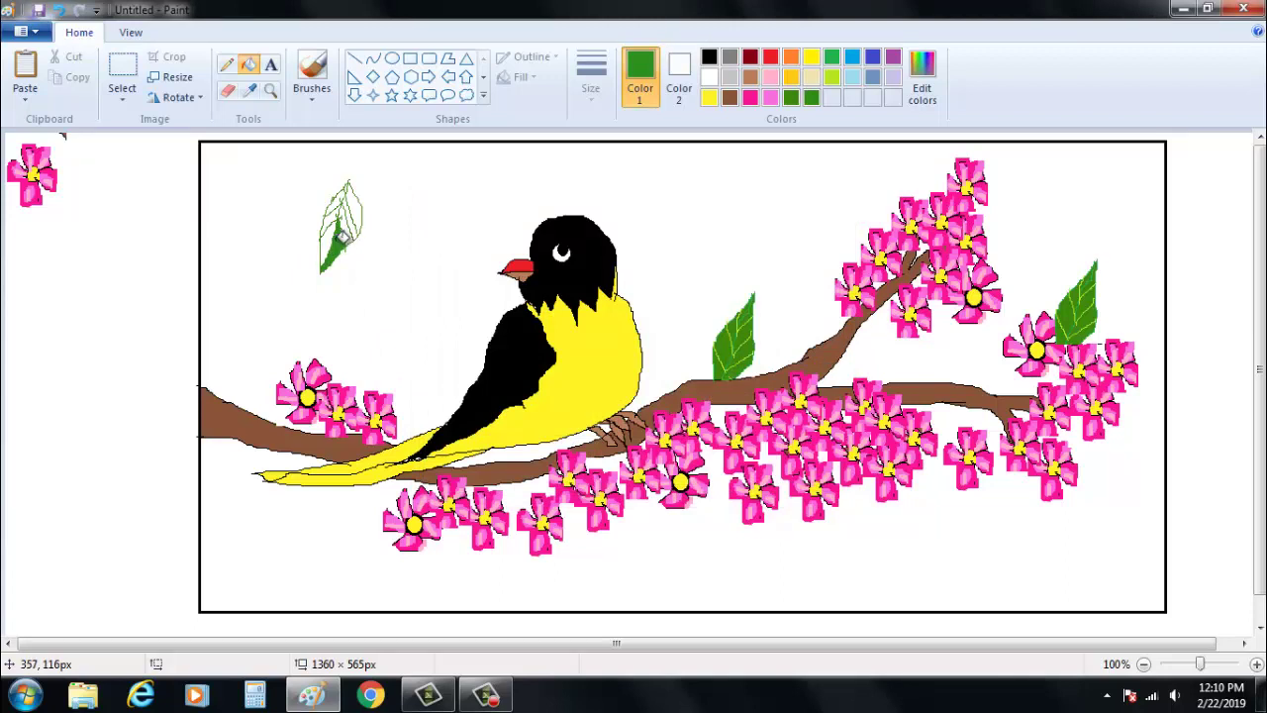
click(351, 210)
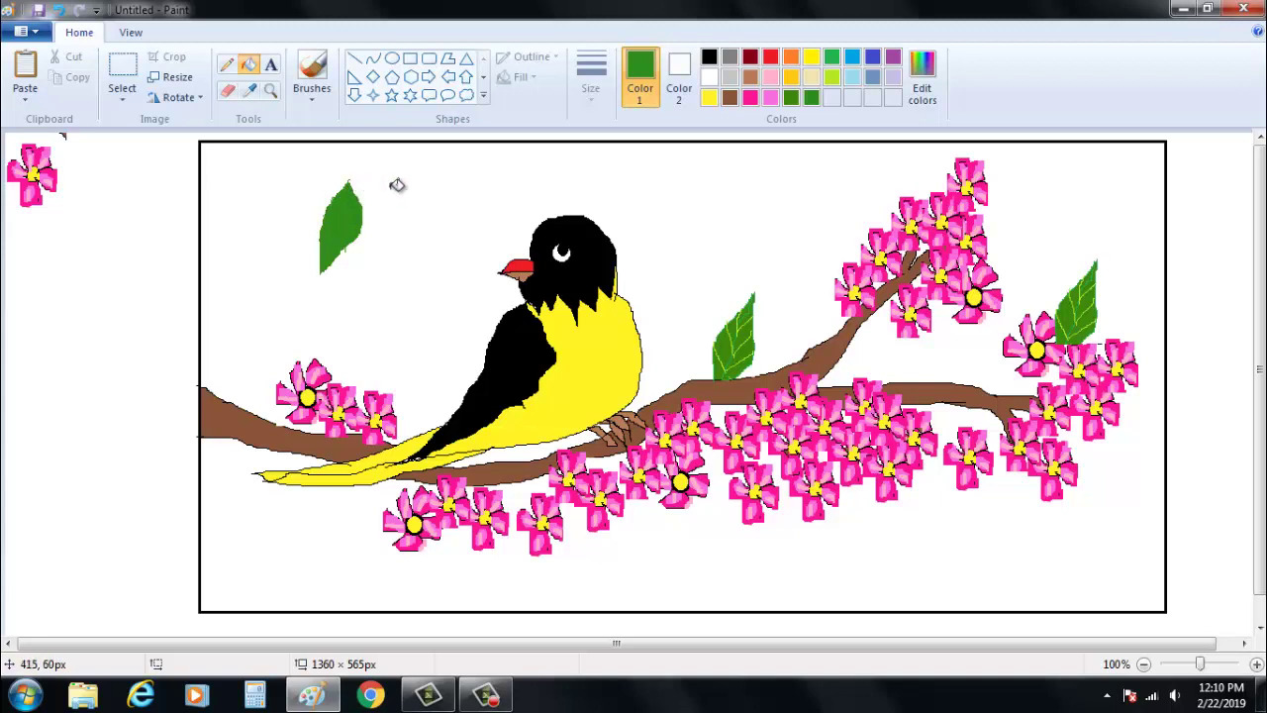
click(122, 68)
mouse_move(289, 164)
mouse_down()
mouse_move(387, 289)
mouse_move(437, 431)
mouse_move(581, 554)
mouse_move(655, 522)
mouse_up()
click(652, 278)
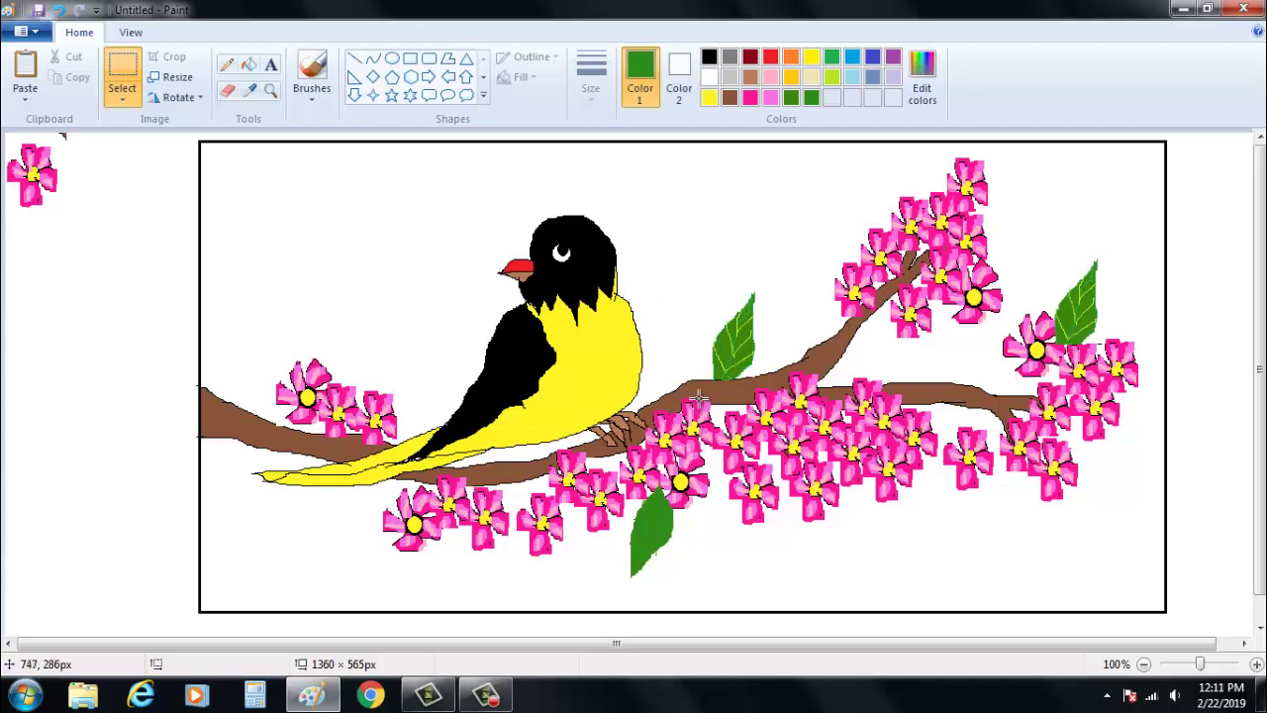
key(ctrl+v)
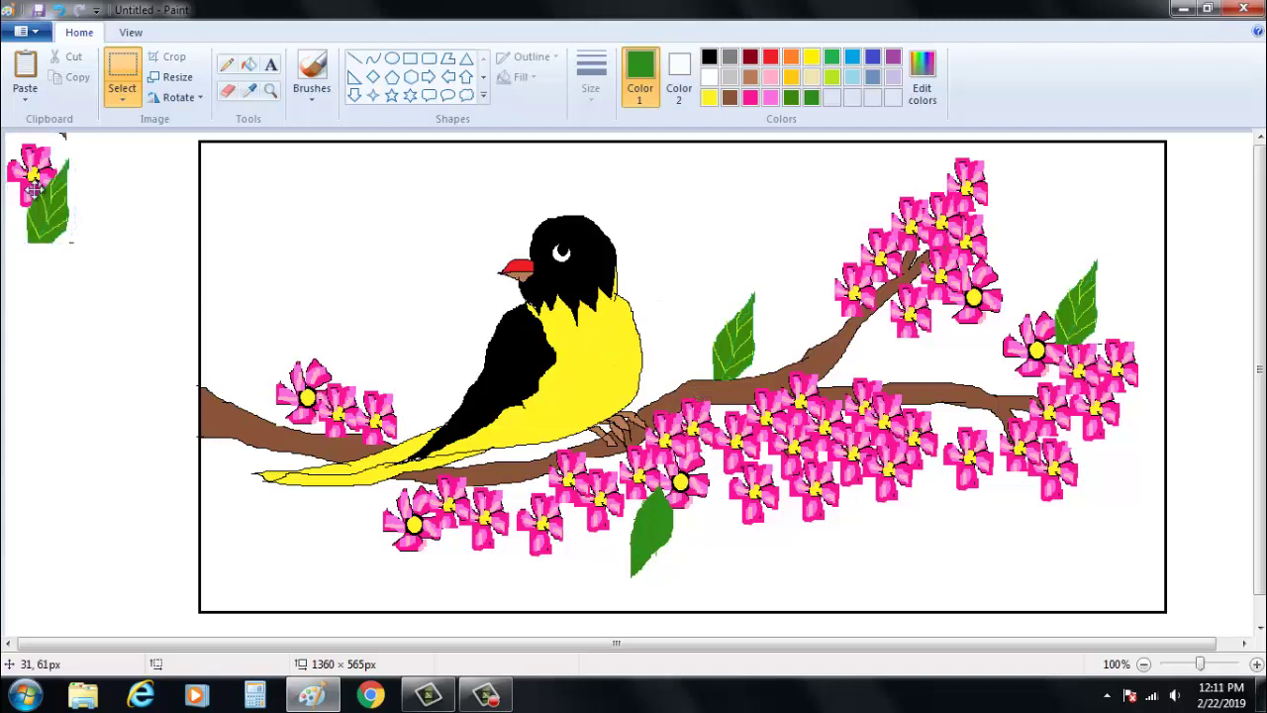
drag(97, 205, 1003, 213)
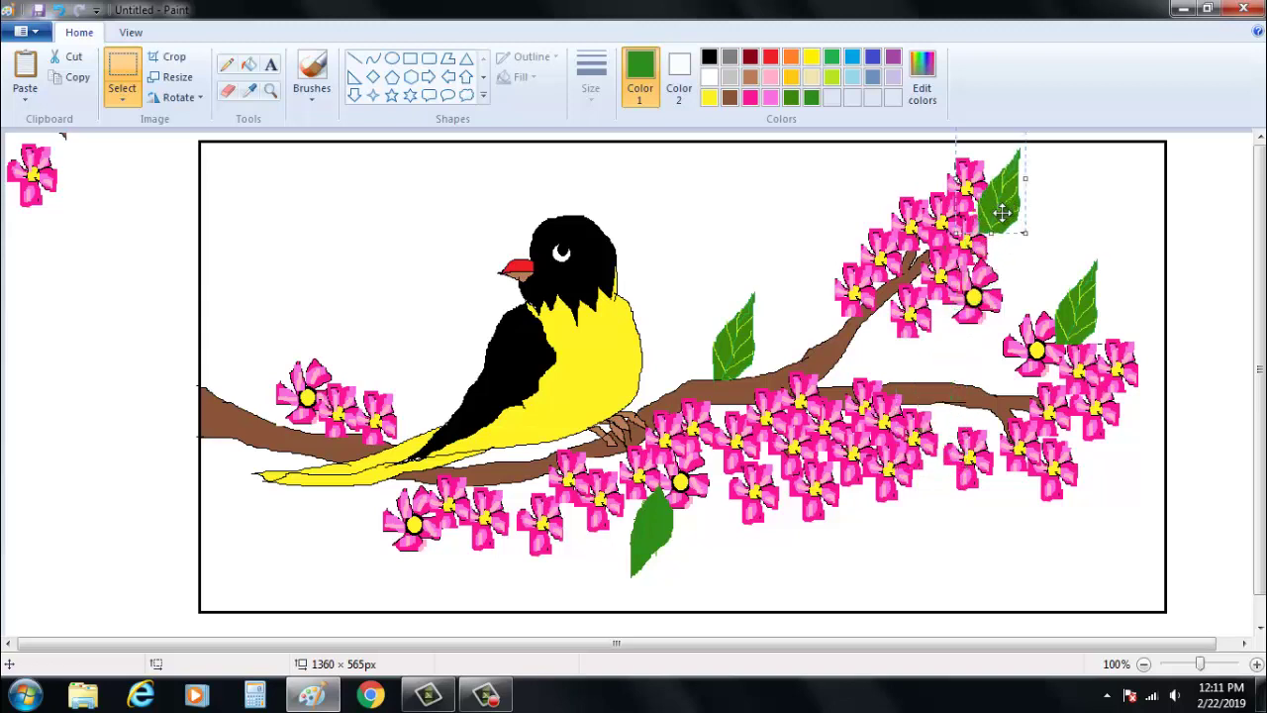
key(Delete)
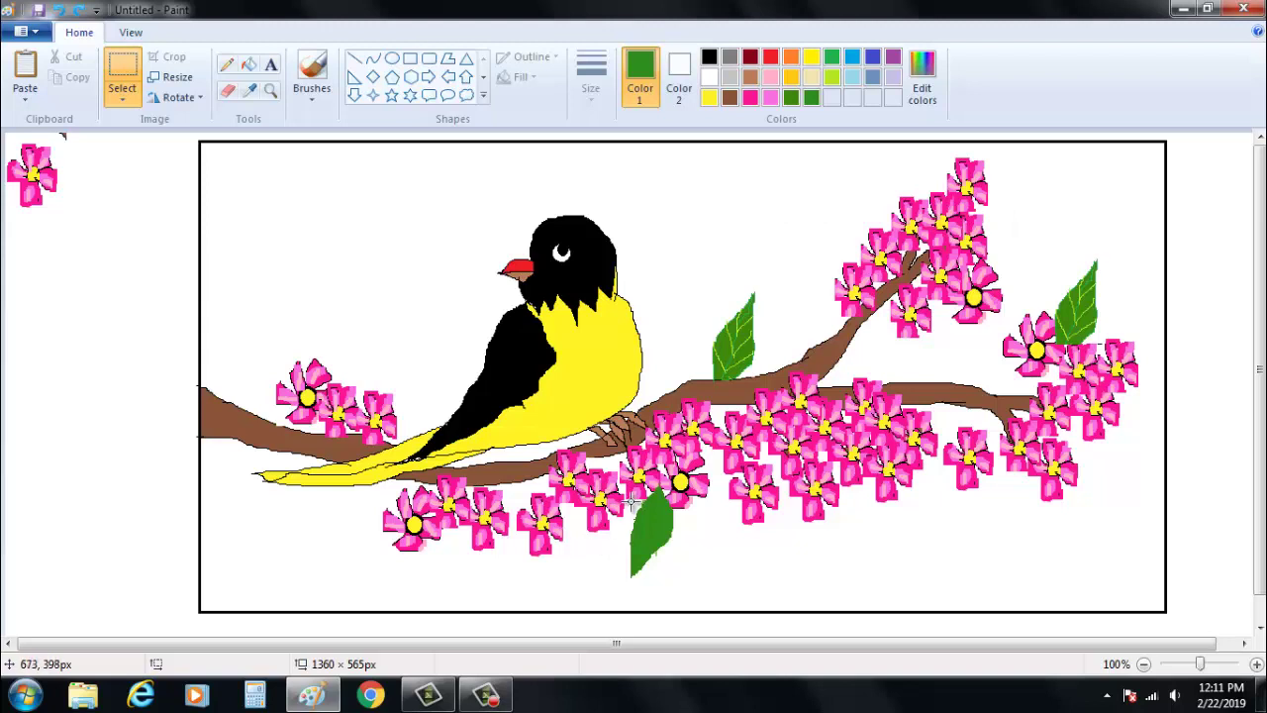
drag(641, 483, 675, 574)
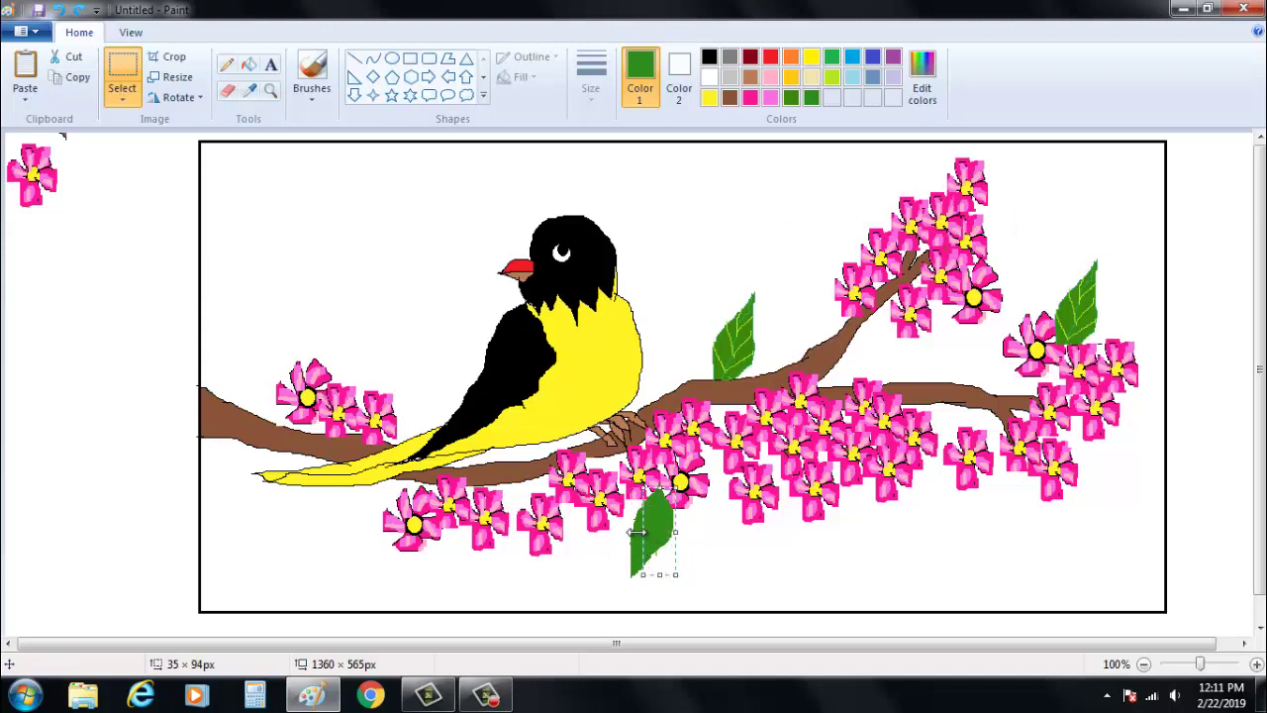
drag(637, 531, 612, 531)
click(600, 525)
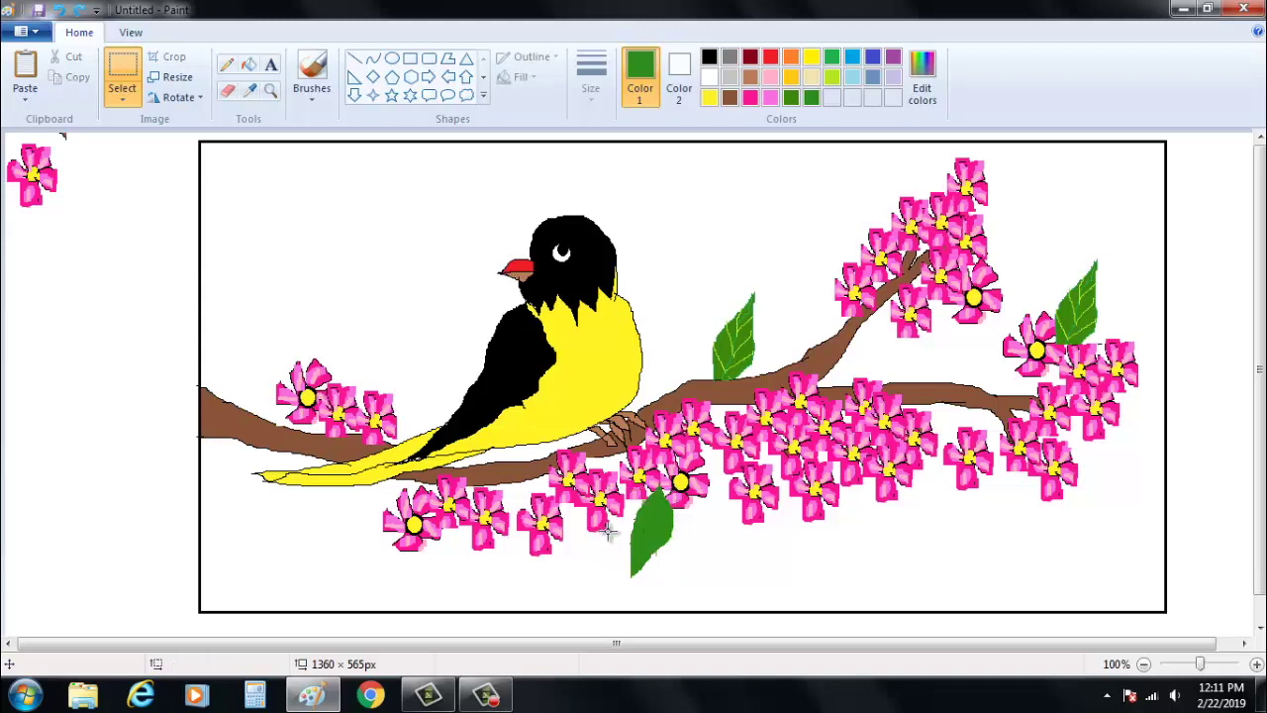
- Copy the plain green leaf below the bird's feet and place the pasted copy under the flowers beneath the bird's tail
drag(630, 473, 678, 584)
key(ctrl+c)
key(ctrl+v)
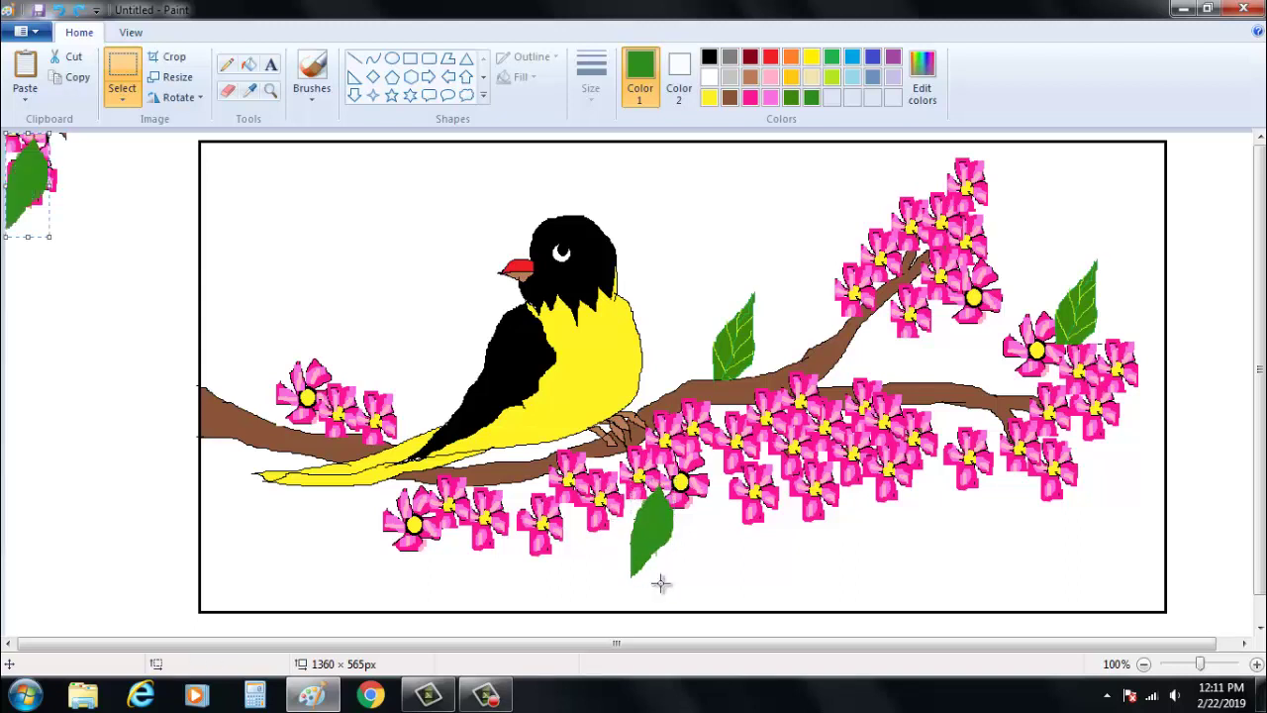
drag(18, 152, 448, 524)
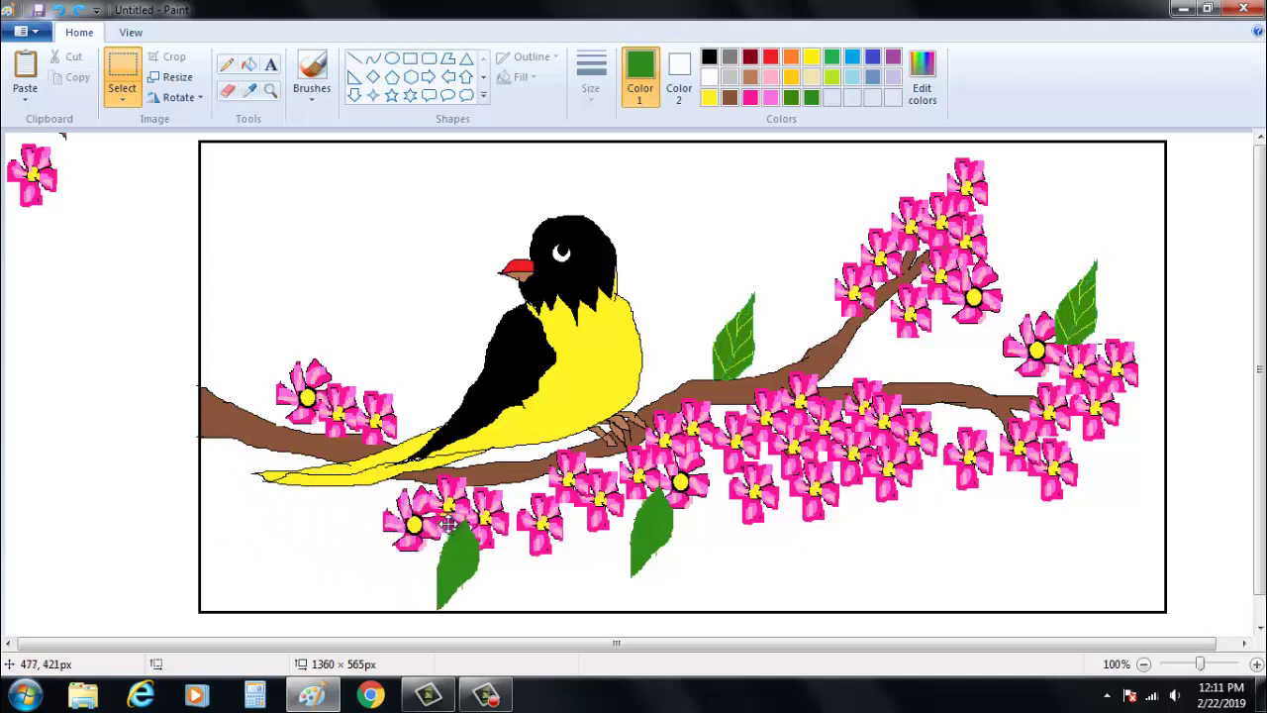
click(700, 211)
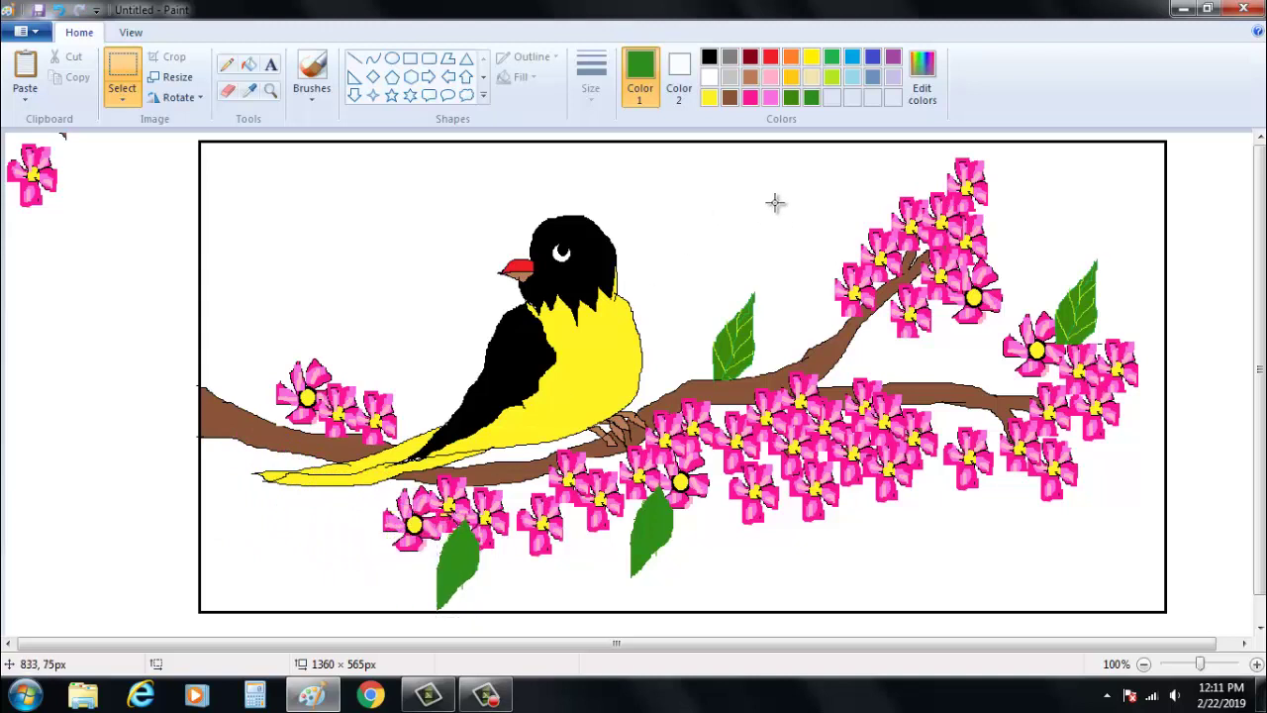
- Undo all the leaf work, back to the branch with only the bird and the pink flowers
key(ctrl+z)
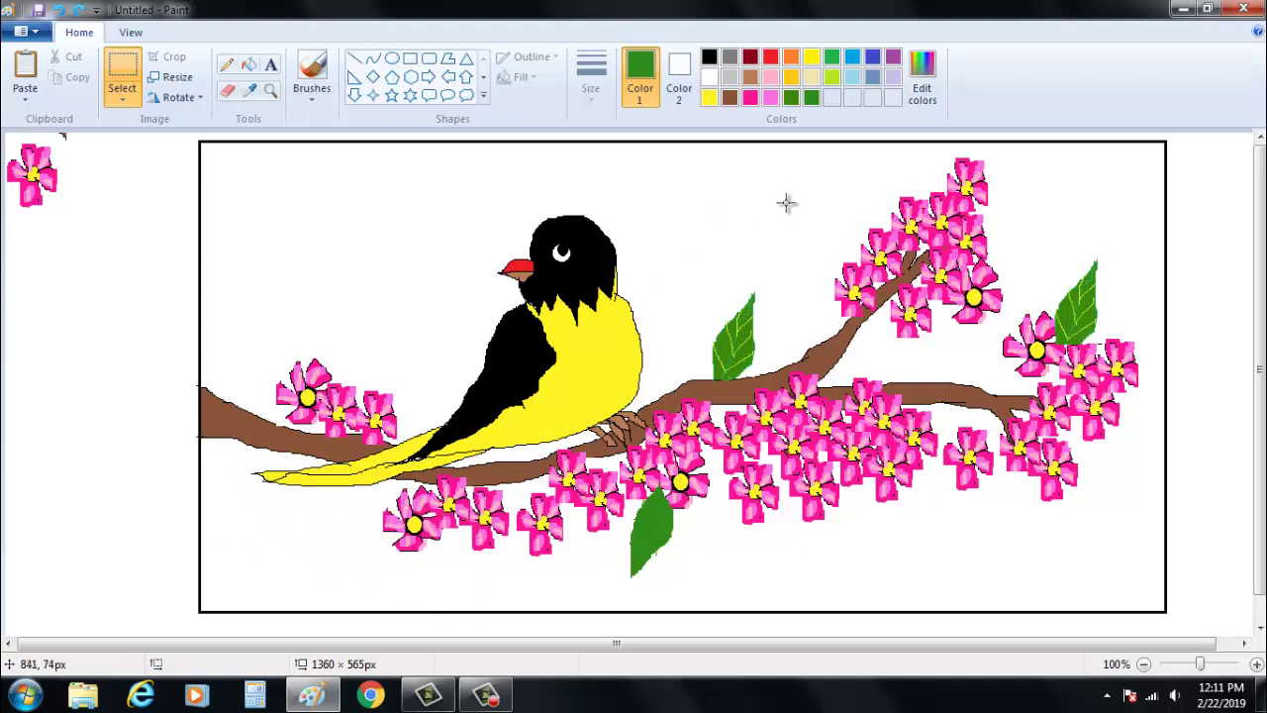
key(ctrl+z)
key(ctrl+z)
key(ctrl+z)
key(ctrl+z)
key(ctrl+z)
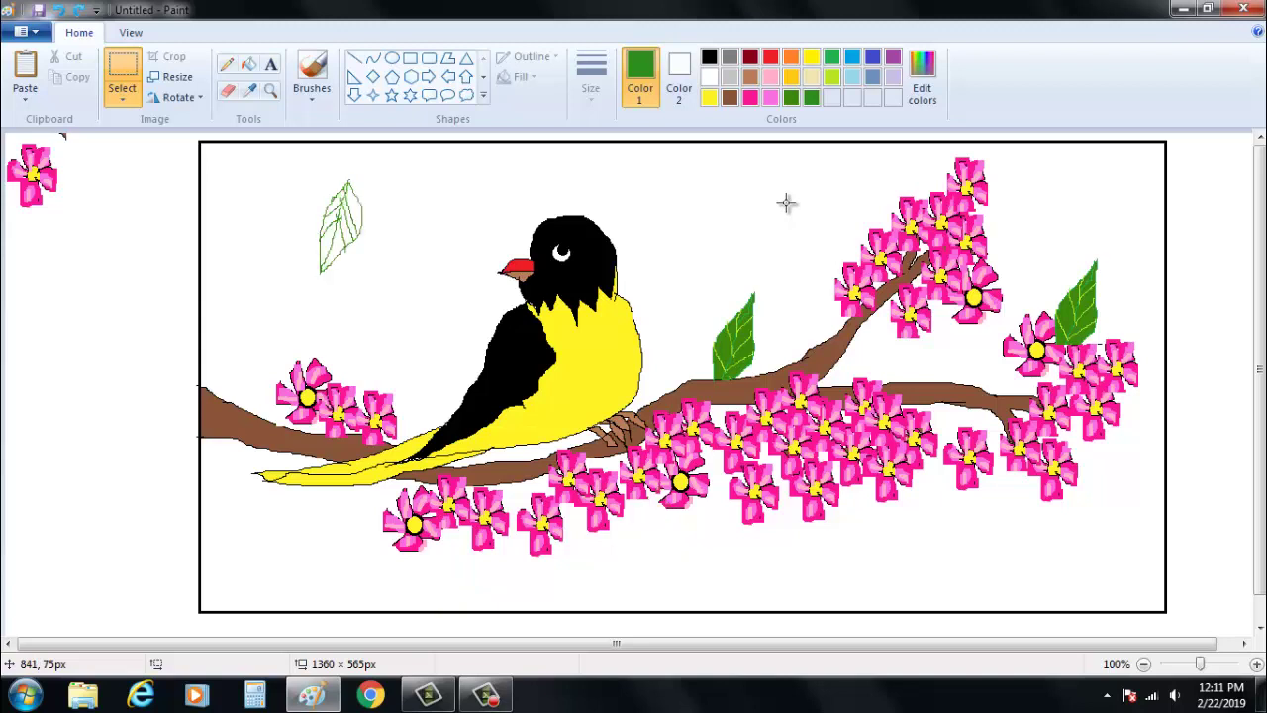
key(ctrl+z)
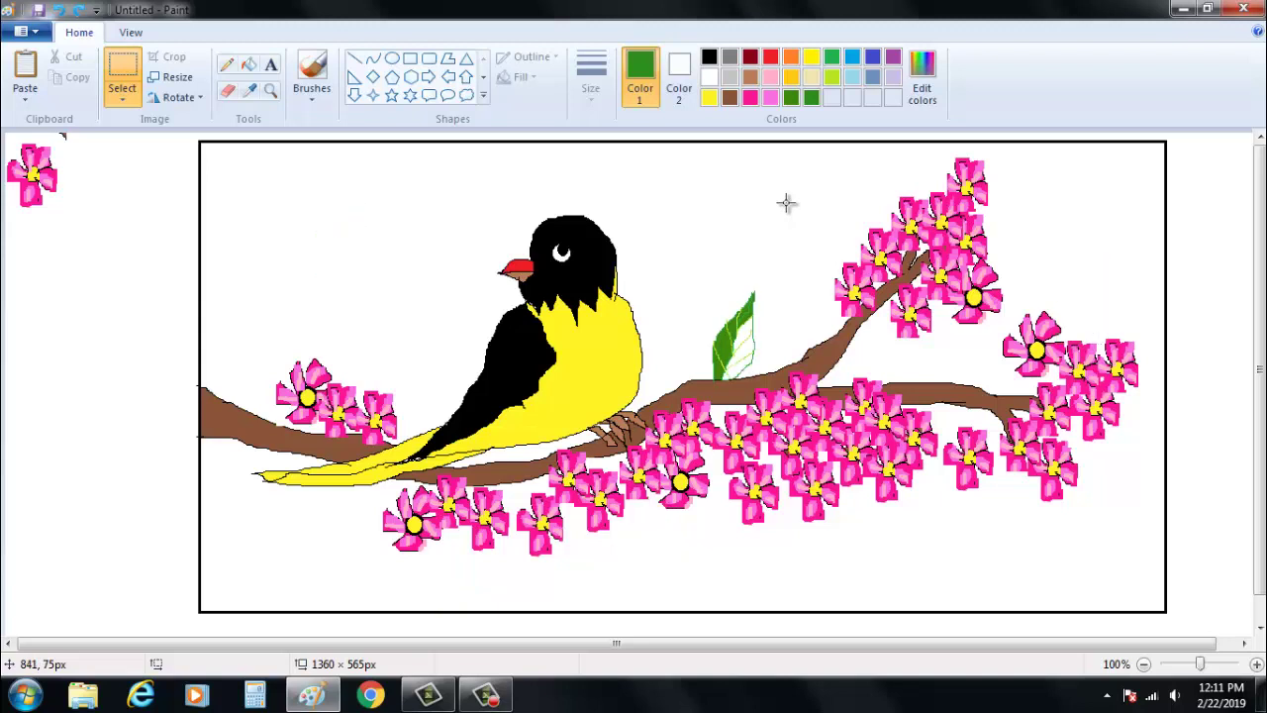
key(ctrl+z)
key(ctrl+z)
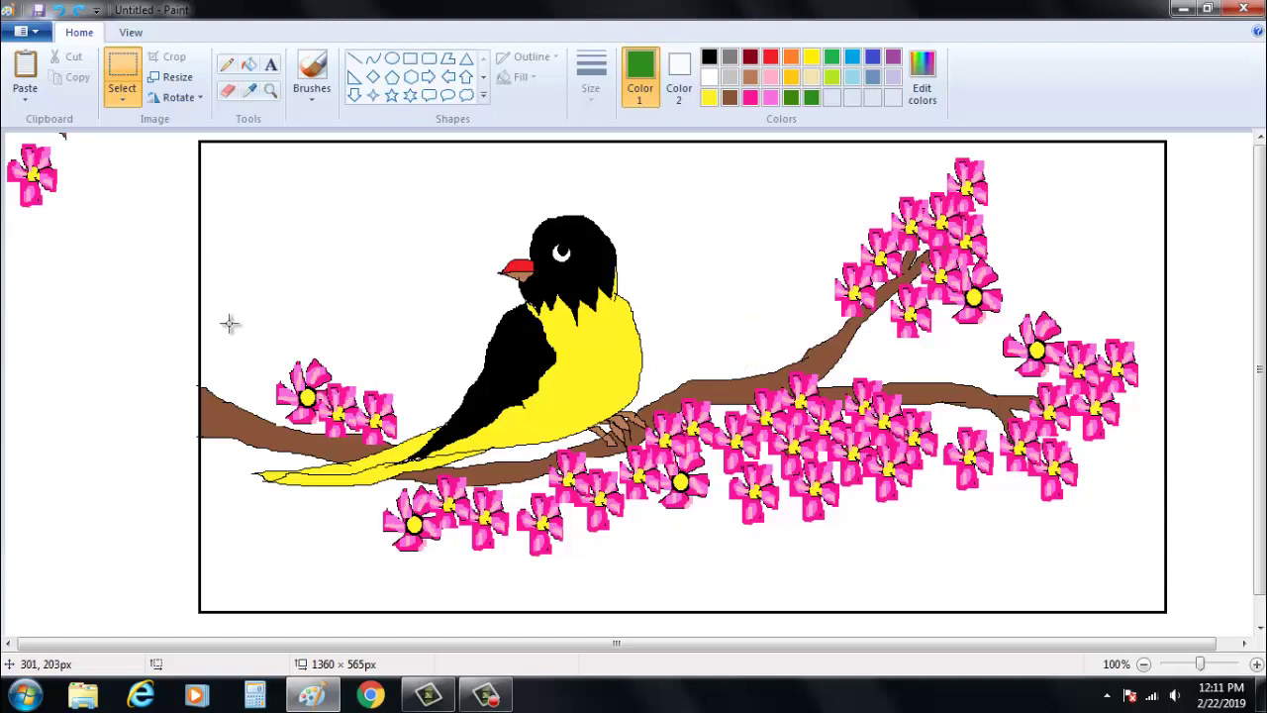
- Delete the spare pink flower outside the frame in the canvas's upper left corner
drag(77, 291, 5, 129)
key(Delete)
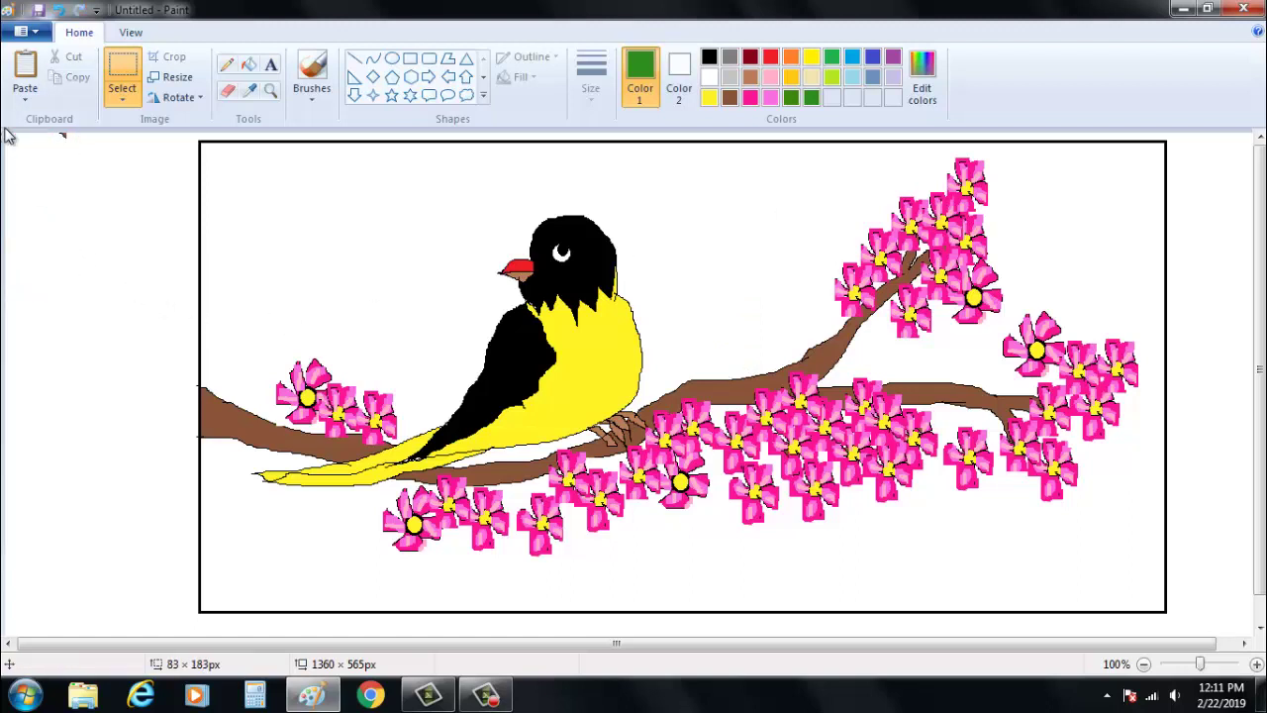